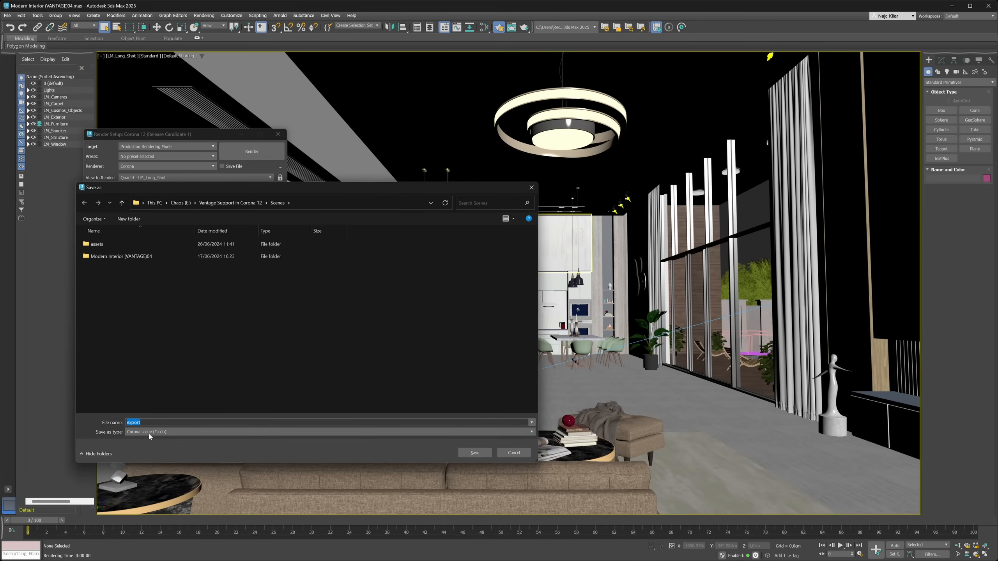
Export the scene as a V-Ray scene (*.vrscene) file named Modern Interior Export in the Scenes folder
{"action": "left_click", "coordinate": [177, 433]}
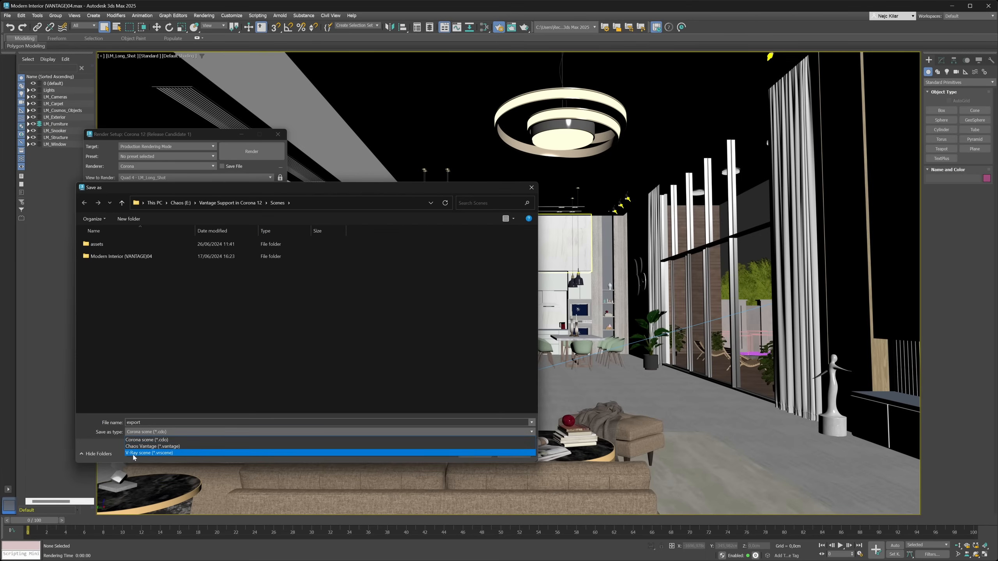
{"action": "left_click", "coordinate": [166, 453]}
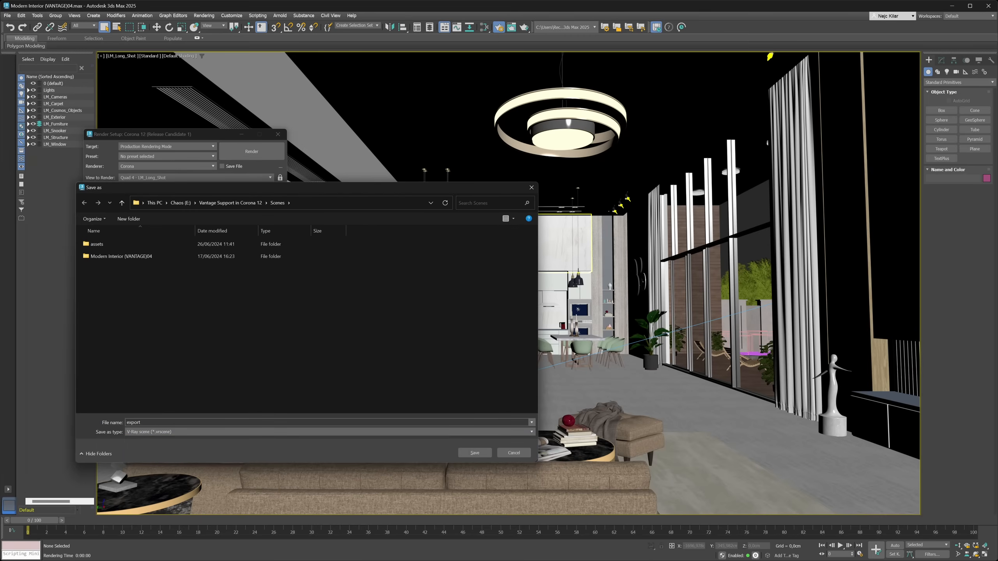
{"action": "left_click", "coordinate": [158, 422]}
{"action": "type", "text": "M"}
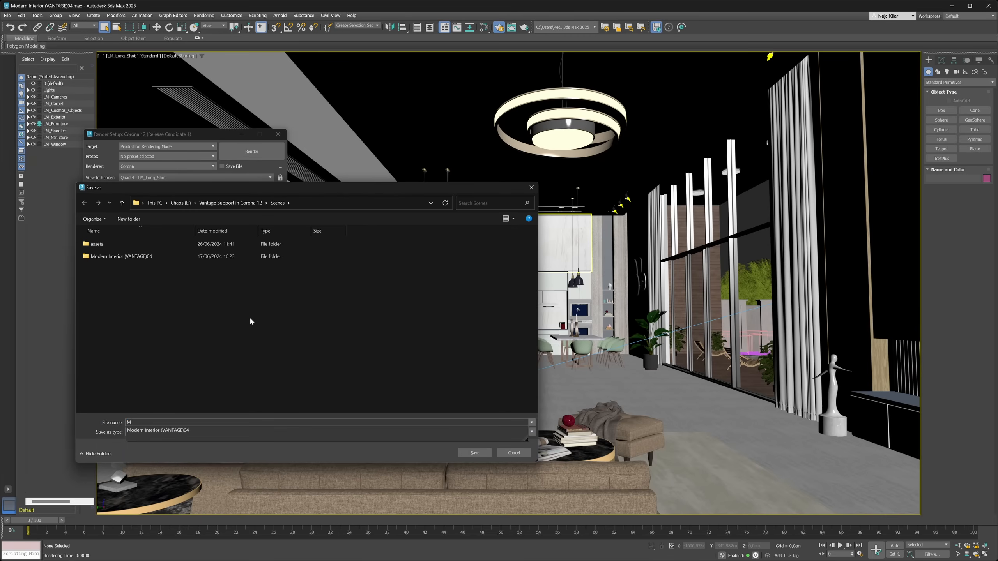
{"action": "type", "text": "odern Interior Export"}
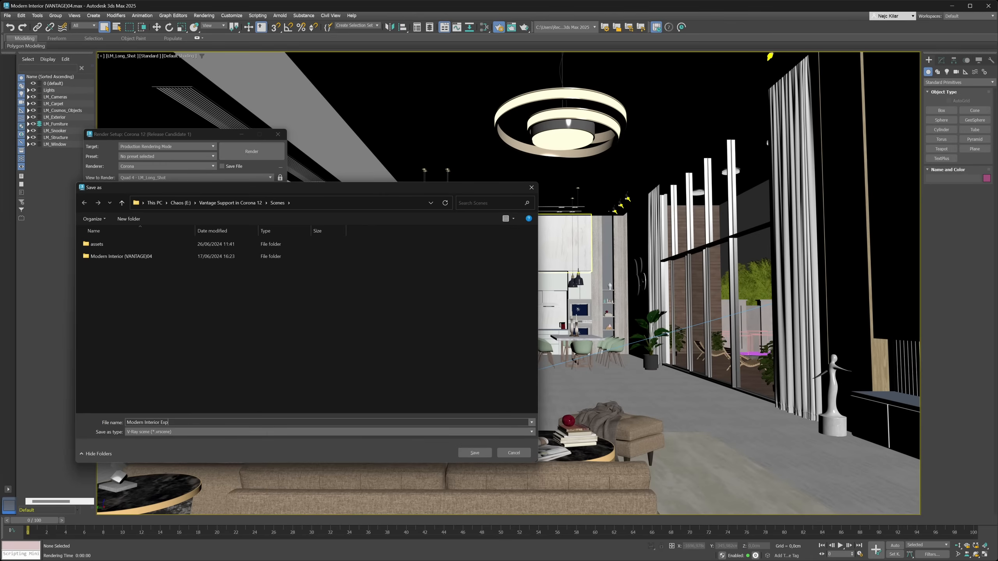
{"action": "left_click", "coordinate": [474, 452]}
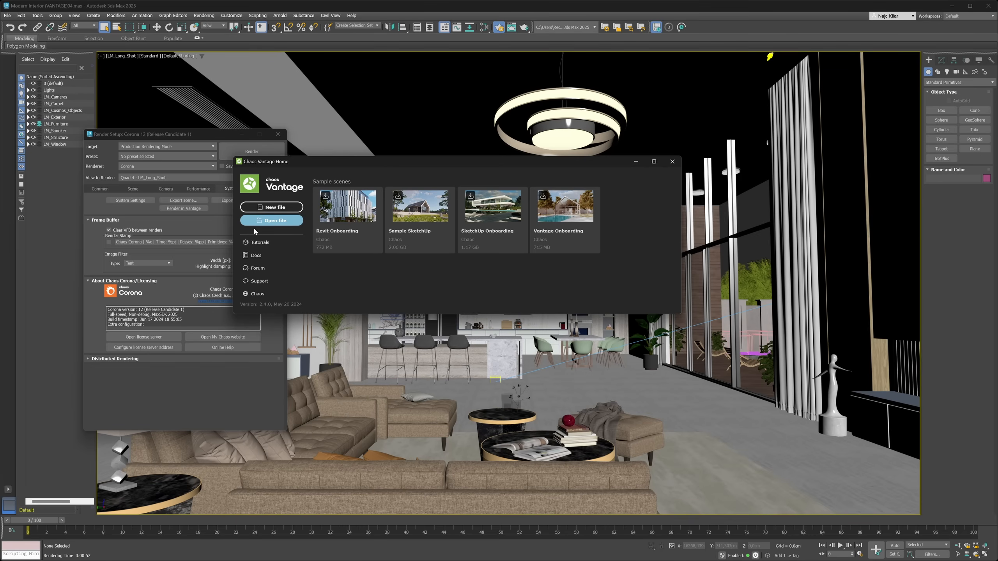
In Chaos Vantage, open Modern Interior Export.vrscene from E:\Vantage Support in Corona 12\Scenes
{"action": "left_click", "coordinate": [263, 221]}
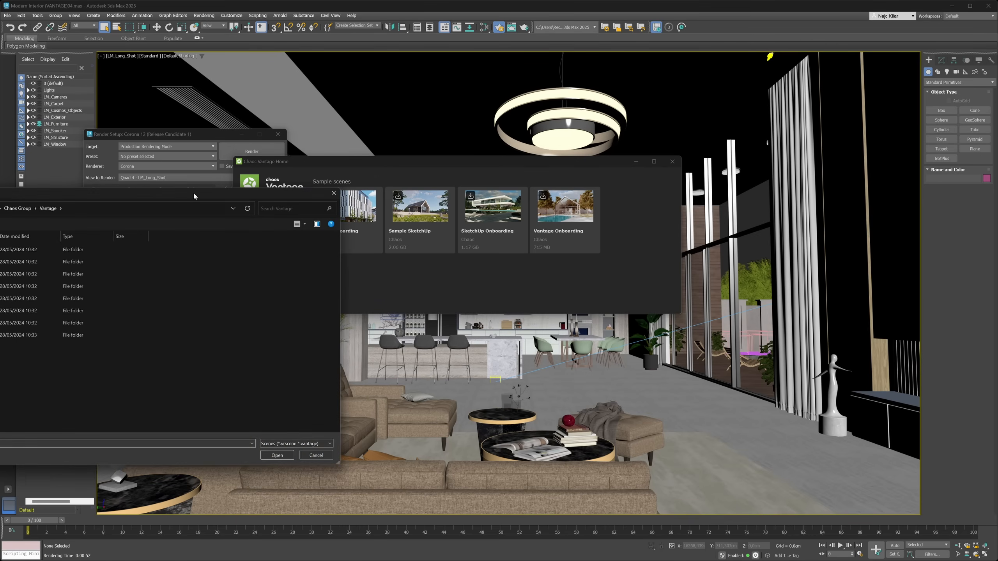
{"action": "left_click_drag", "start_coordinate": [193, 196], "coordinate": [431, 168]}
{"action": "left_click", "coordinate": [354, 179]}
{"action": "type", "text": "E:\\Vantage Support in Corona 12\\Scenes"}
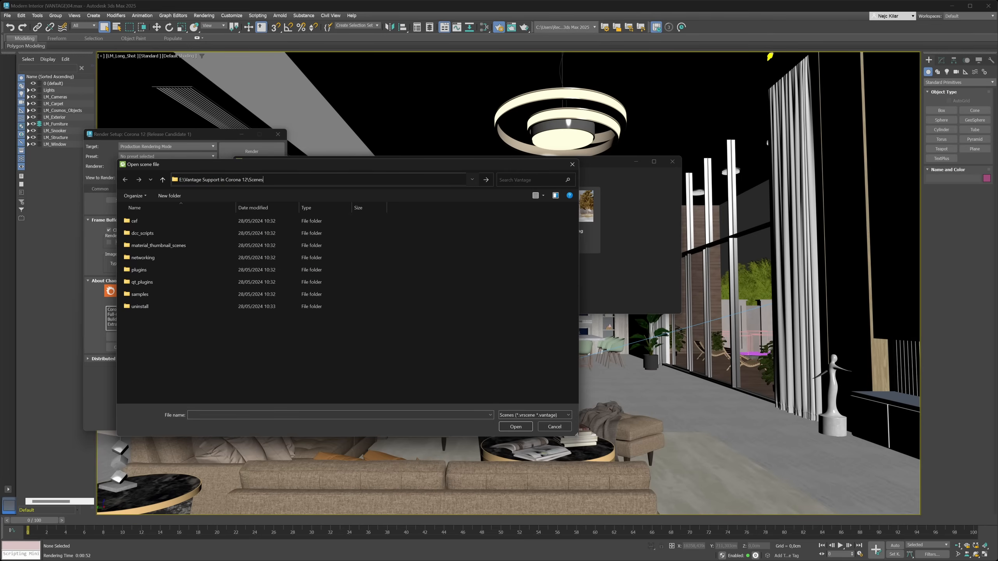
{"action": "key", "text": "Return"}
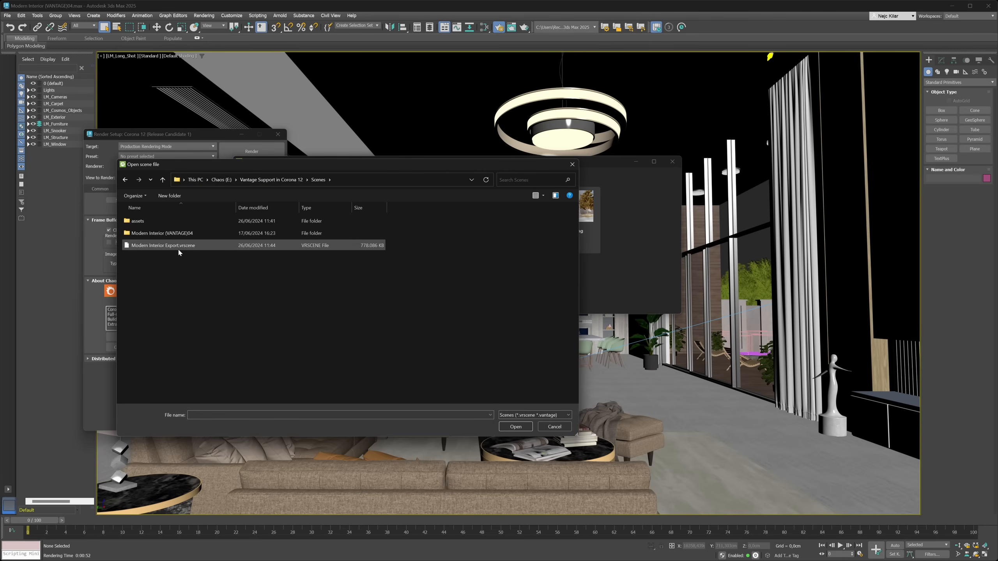
{"action": "left_click", "coordinate": [179, 248]}
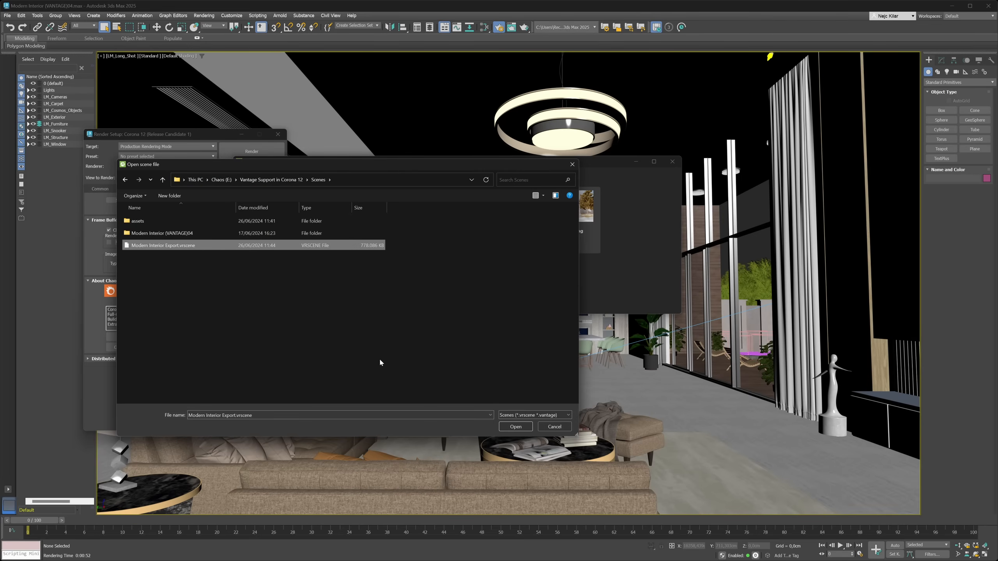
{"action": "left_click", "coordinate": [515, 427]}
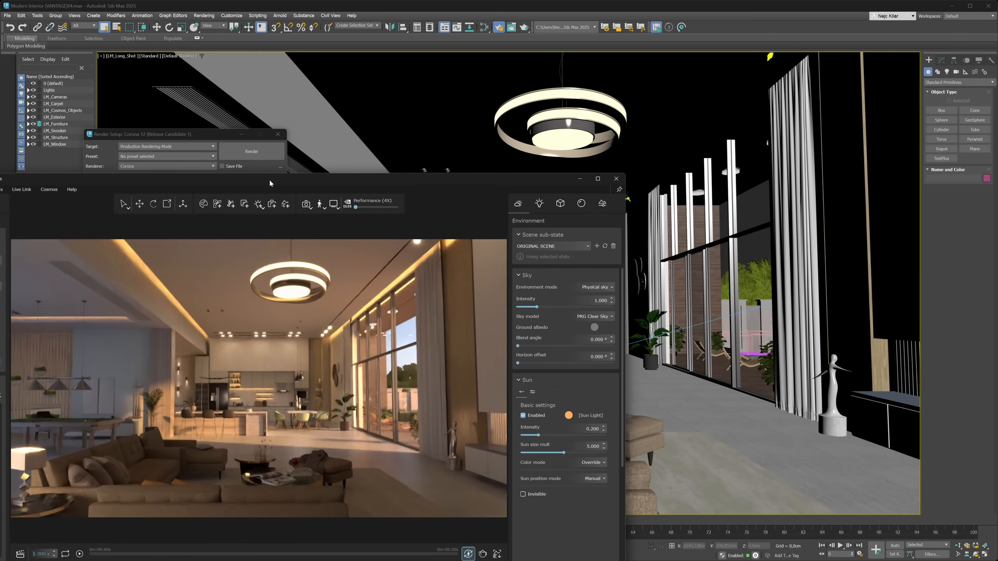
Maximize the Chaos Vantage window and bring the kitchen island into view
{"action": "left_click_drag", "start_coordinate": [269, 179], "coordinate": [495, 1]}
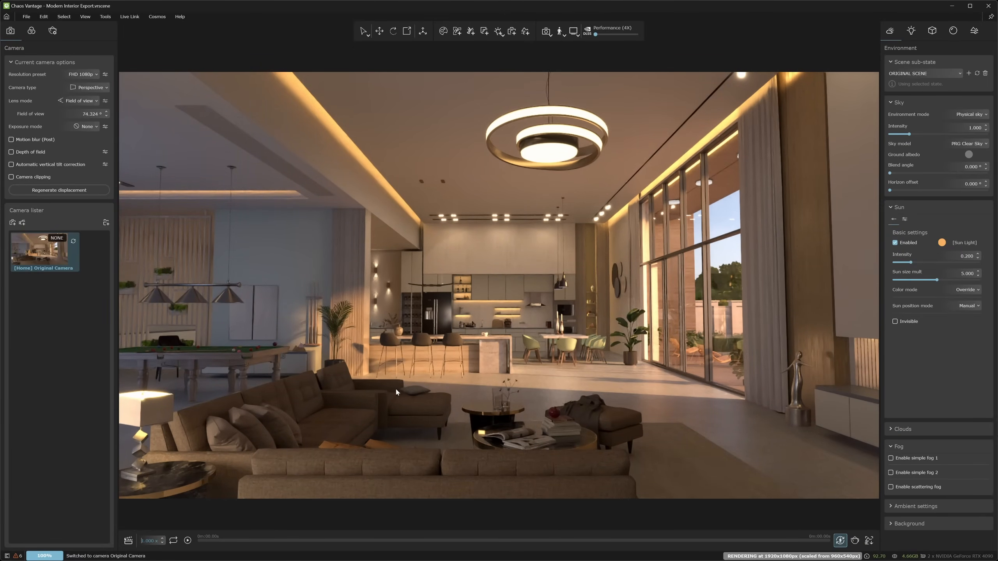
{"action": "right_click_drag", "start_coordinate": [417, 404], "coordinate": [417, 406]}
{"action": "scroll", "coordinate": [365, 292], "scroll_direction": "up", "scroll_amount": 5}
{"action": "right_click_drag", "start_coordinate": [349, 283], "coordinate": [350, 283]}
{"action": "middle_click_drag", "start_coordinate": [455, 252], "coordinate": [408, 280]}
{"action": "right_click_drag", "start_coordinate": [409, 281], "coordinate": [503, 293]}
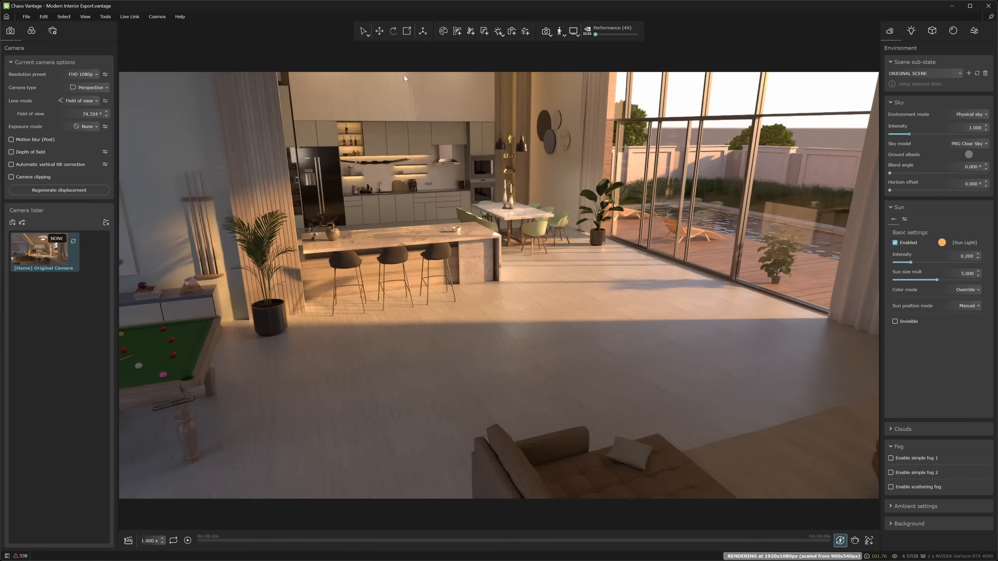
Select the cup on the kitchen island countertop and scale it up
{"action": "left_click", "coordinate": [363, 31]}
{"action": "left_click", "coordinate": [466, 236]}
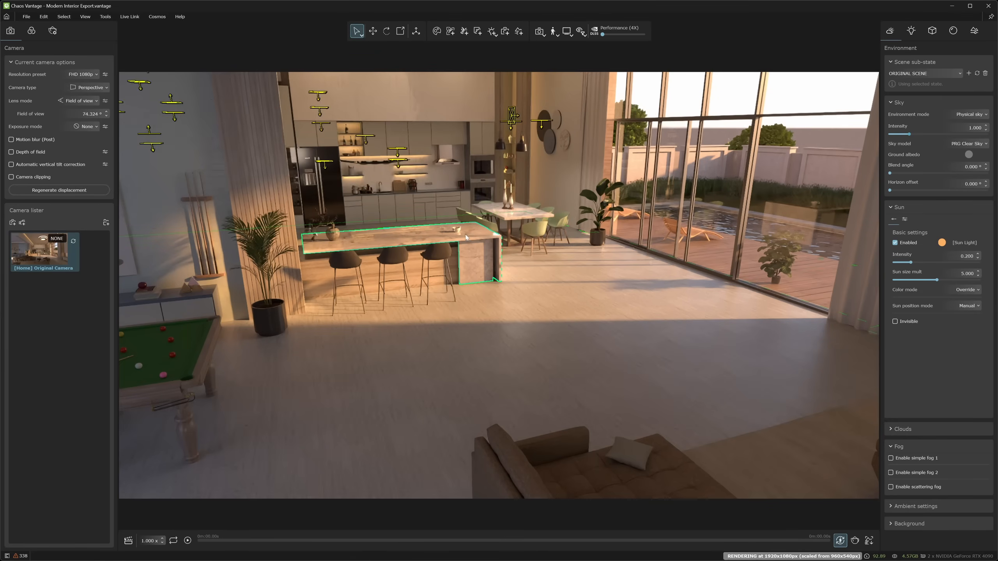
{"action": "left_click", "coordinate": [457, 229]}
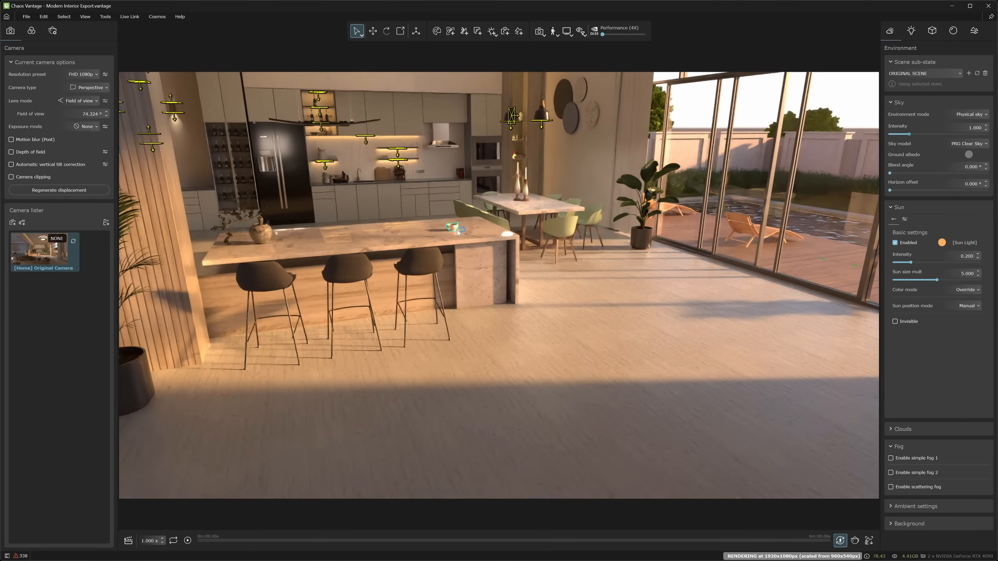
{"action": "left_click_drag", "start_coordinate": [457, 229], "coordinate": [385, 230], "text": "alt"}
{"action": "key", "text": "w"}
{"action": "key", "text": "r"}
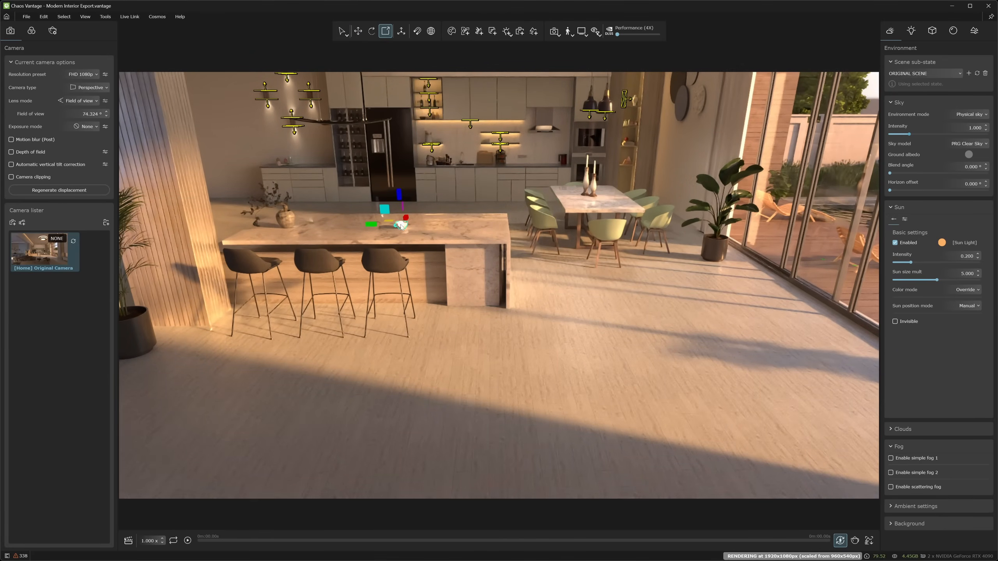
{"action": "key", "text": "w"}
{"action": "left_click_drag", "start_coordinate": [400, 207], "coordinate": [400, 200]}
{"action": "scroll", "coordinate": [402, 222], "scroll_direction": "up", "scroll_amount": 5}
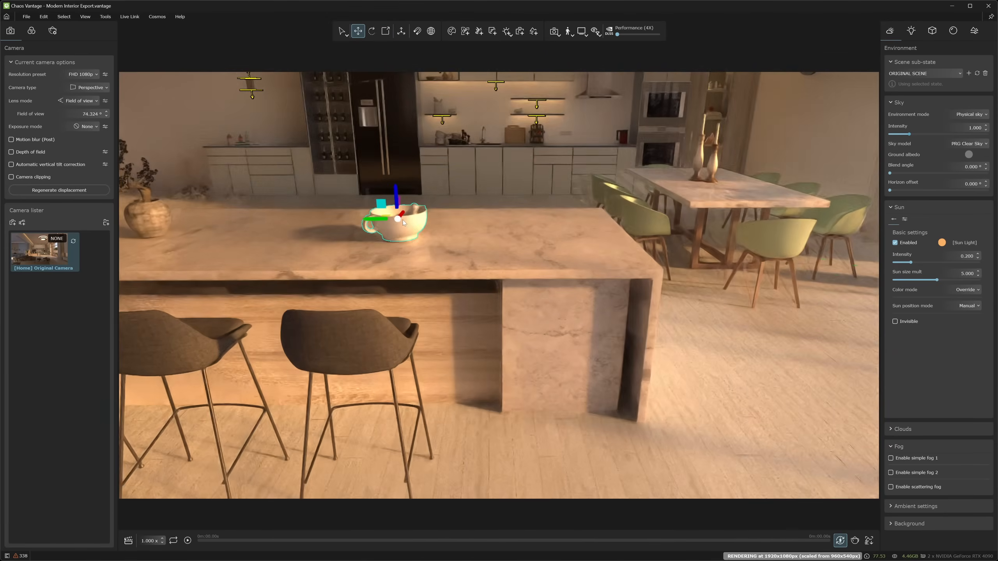
Move the enlarged cup to a new spot on the kitchen island countertop
{"action": "right_click_drag", "start_coordinate": [403, 223], "coordinate": [332, 231]}
{"action": "left_click_drag", "start_coordinate": [414, 201], "coordinate": [444, 230]}
{"action": "key", "text": "e"}
{"action": "key", "text": "w"}
{"action": "scroll", "coordinate": [406, 240], "scroll_direction": "down", "scroll_amount": 5}
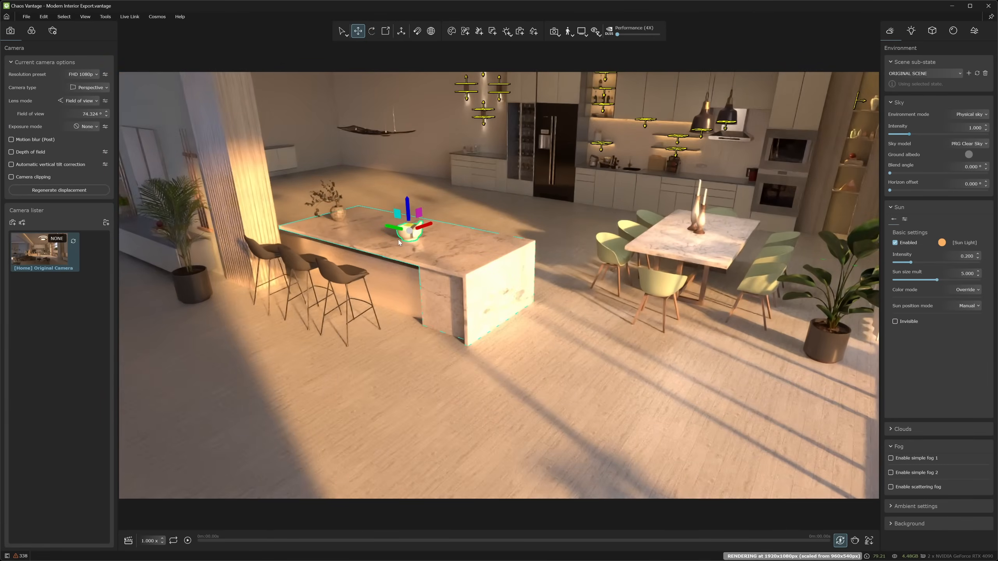
Try lowering the sky intensity to about 0.219 and restore it to 1.000
{"action": "right_click_drag", "start_coordinate": [398, 239], "coordinate": [448, 236]}
{"action": "middle_click_drag", "start_coordinate": [581, 237], "coordinate": [462, 301]}
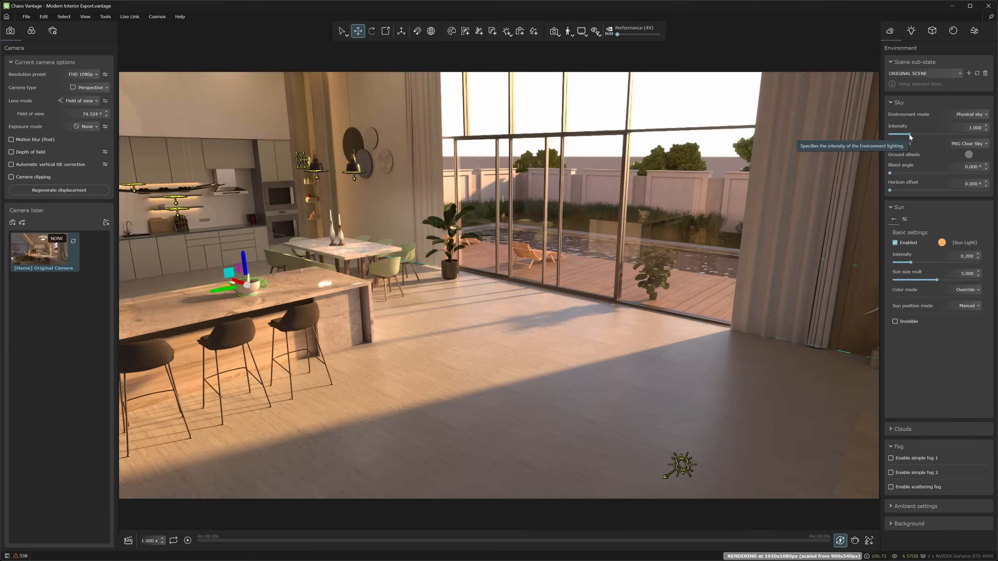
{"action": "left_click_drag", "start_coordinate": [909, 136], "coordinate": [895, 135]}
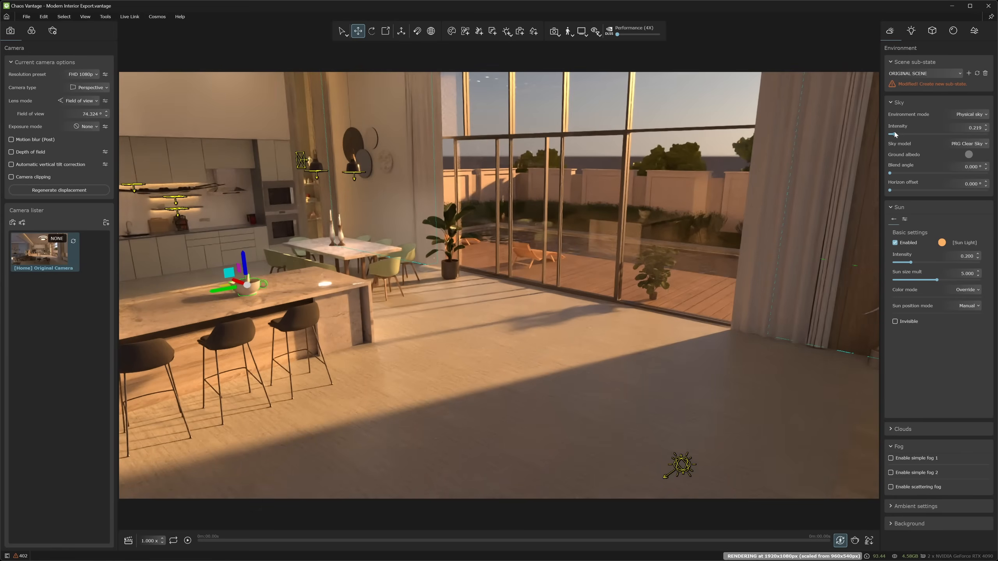
{"action": "left_click", "coordinate": [910, 134]}
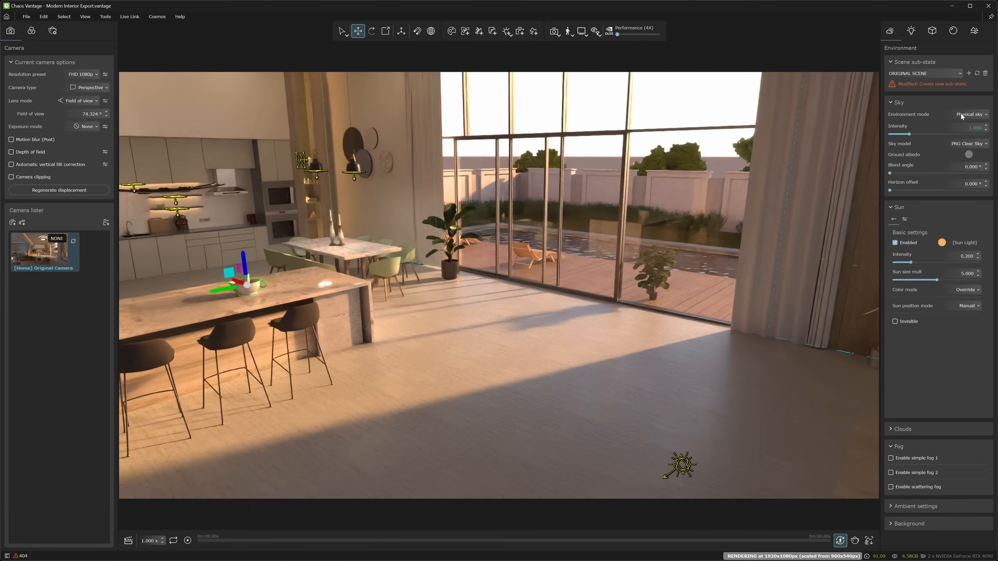
Check the available sky models and environment modes without changing either setting
{"action": "left_click", "coordinate": [972, 145]}
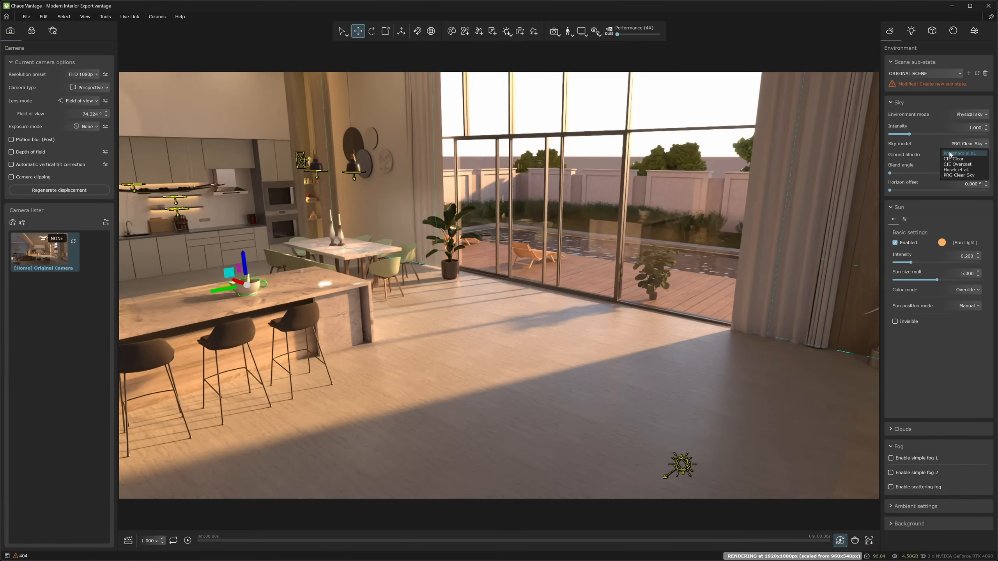
{"action": "left_click", "coordinate": [964, 144]}
{"action": "left_click", "coordinate": [971, 116]}
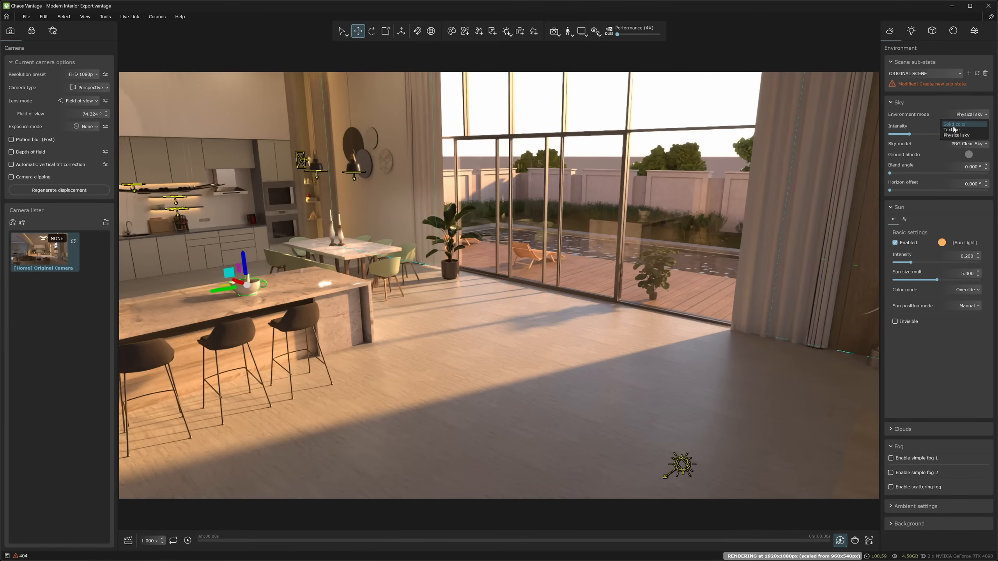
{"action": "left_click", "coordinate": [966, 116]}
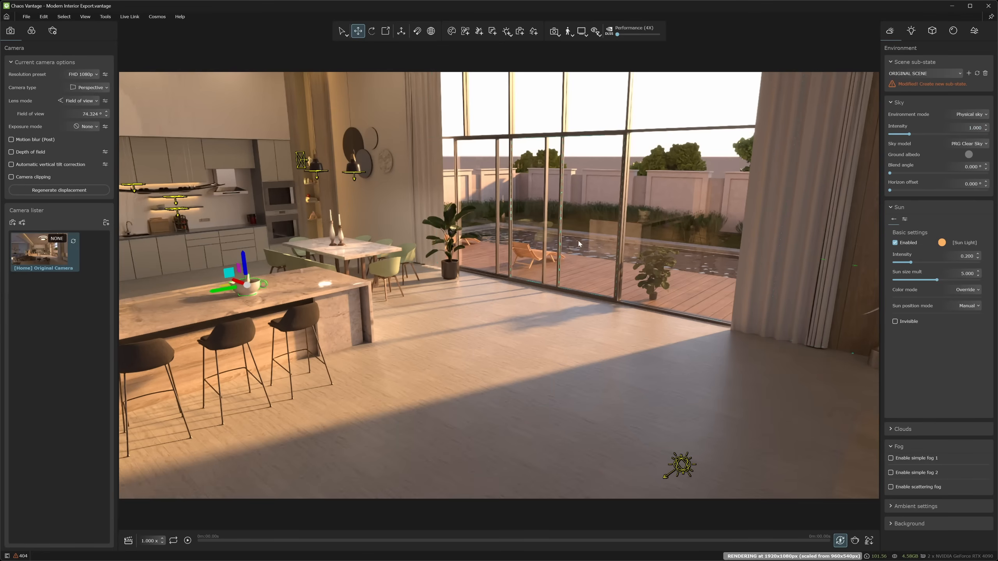
Try a higher sun intensity and undo it, and switch scattering fog on and off again
{"action": "left_click_drag", "start_coordinate": [578, 244], "coordinate": [609, 227]}
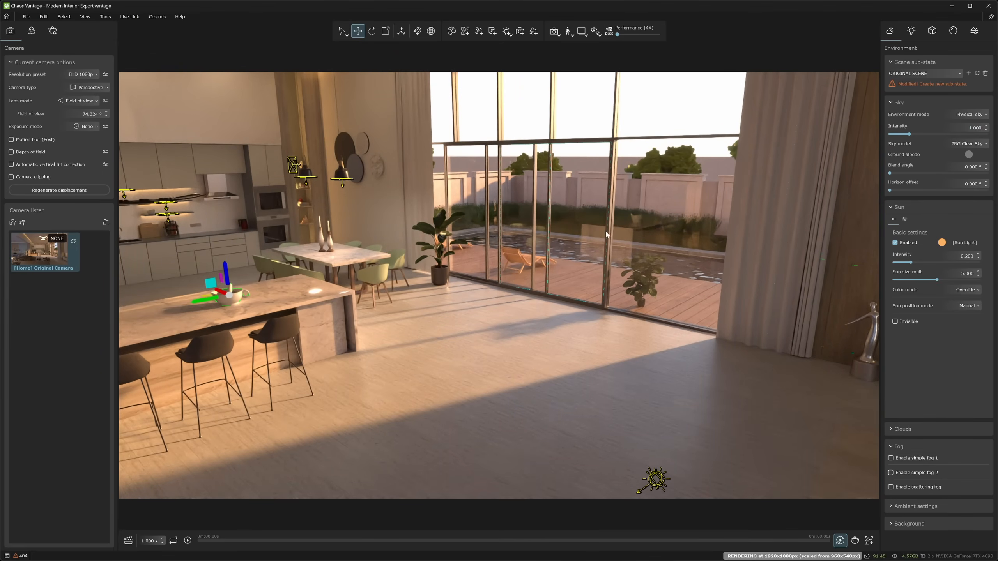
{"action": "left_click_drag", "start_coordinate": [911, 263], "coordinate": [979, 258]}
{"action": "key", "text": "ctrl+z"}
{"action": "left_click", "coordinate": [890, 486]}
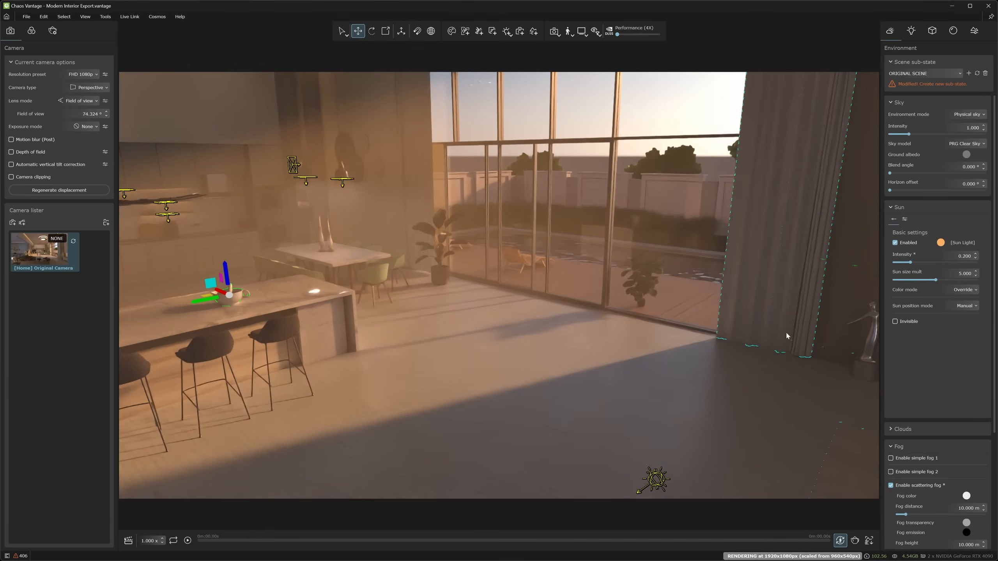
{"action": "left_click", "coordinate": [891, 486]}
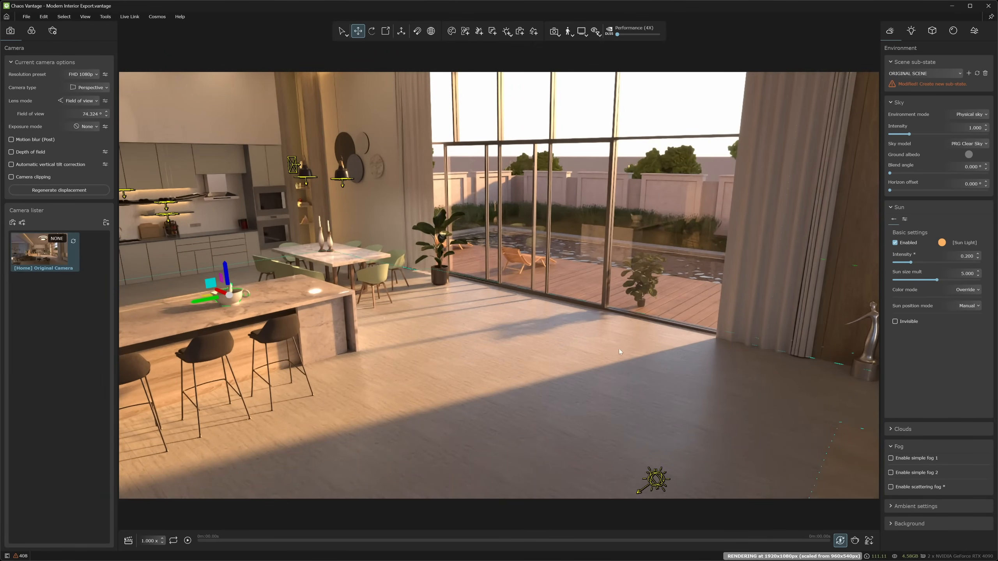
Select the light strip below the TV on the slatted wall and show its settings in the light lister
{"action": "middle_click_drag", "start_coordinate": [579, 337], "coordinate": [569, 354]}
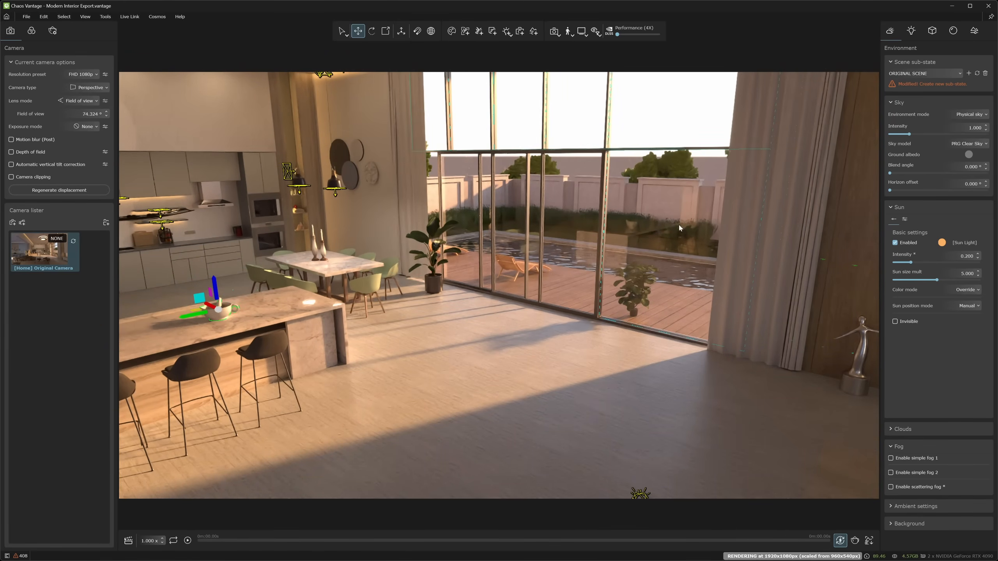
{"action": "middle_click_drag", "start_coordinate": [496, 341], "coordinate": [520, 343]}
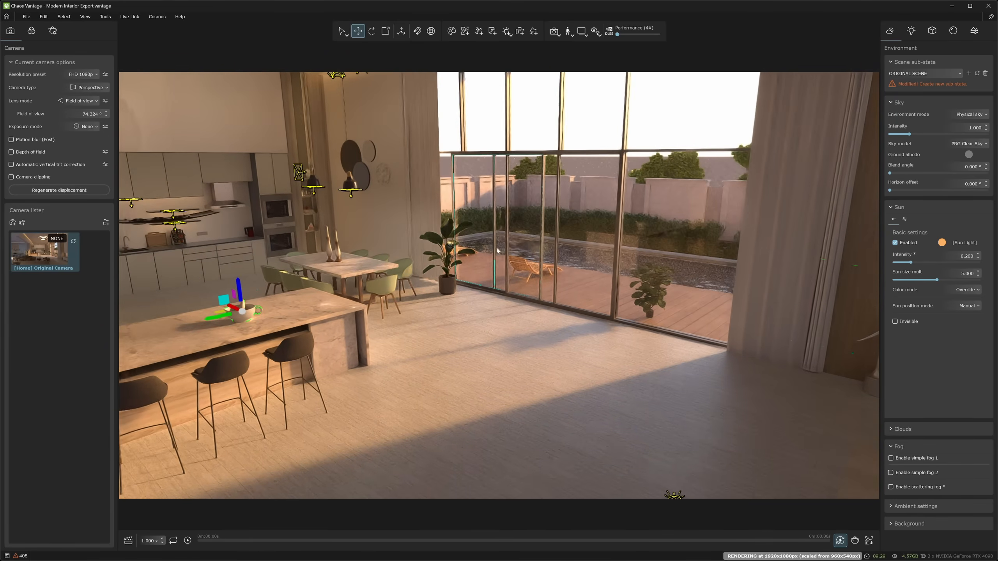
{"action": "right_click_drag", "start_coordinate": [521, 343], "coordinate": [569, 338]}
{"action": "middle_click_drag", "start_coordinate": [570, 338], "coordinate": [461, 294]}
{"action": "right_click_drag", "start_coordinate": [506, 328], "coordinate": [483, 296]}
{"action": "scroll", "coordinate": [483, 190], "scroll_direction": "up", "scroll_amount": 5}
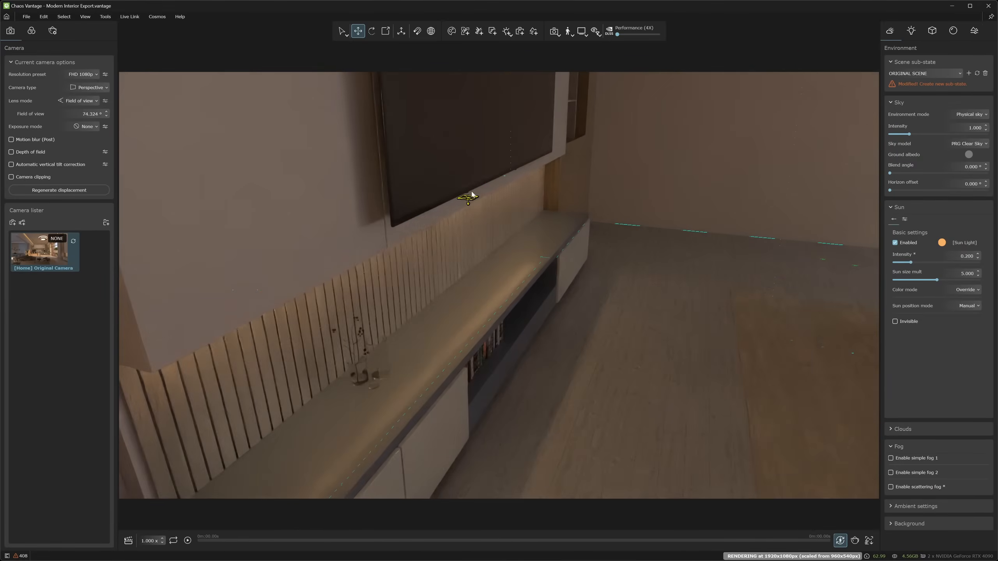
{"action": "right_click_drag", "start_coordinate": [471, 193], "coordinate": [470, 191]}
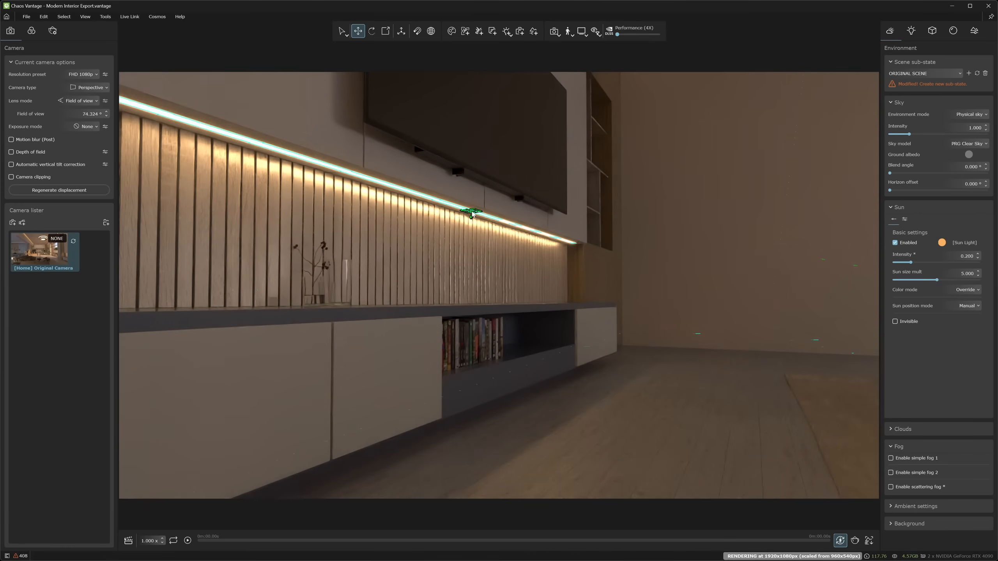
{"action": "left_click", "coordinate": [471, 213]}
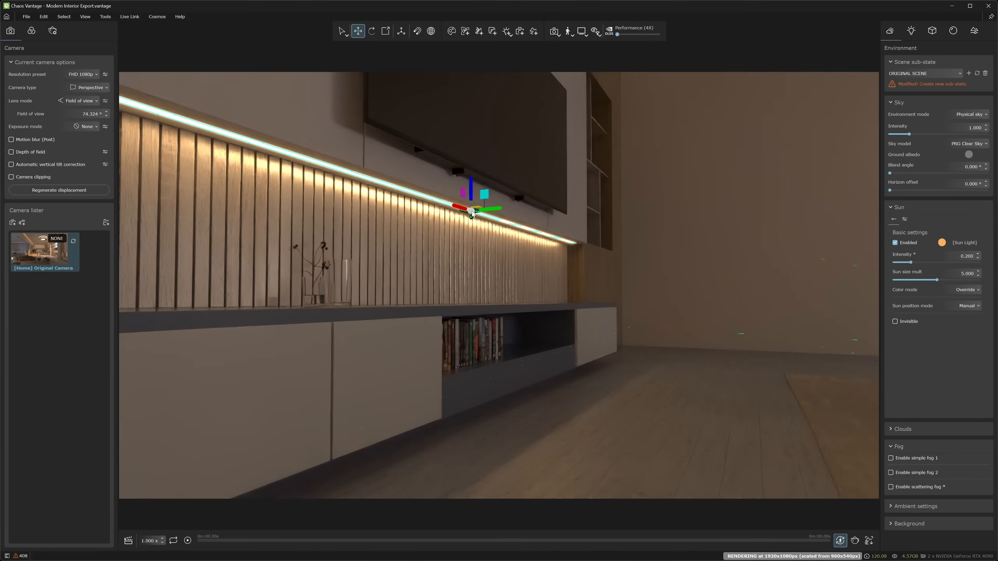
{"action": "left_click", "coordinate": [911, 31]}
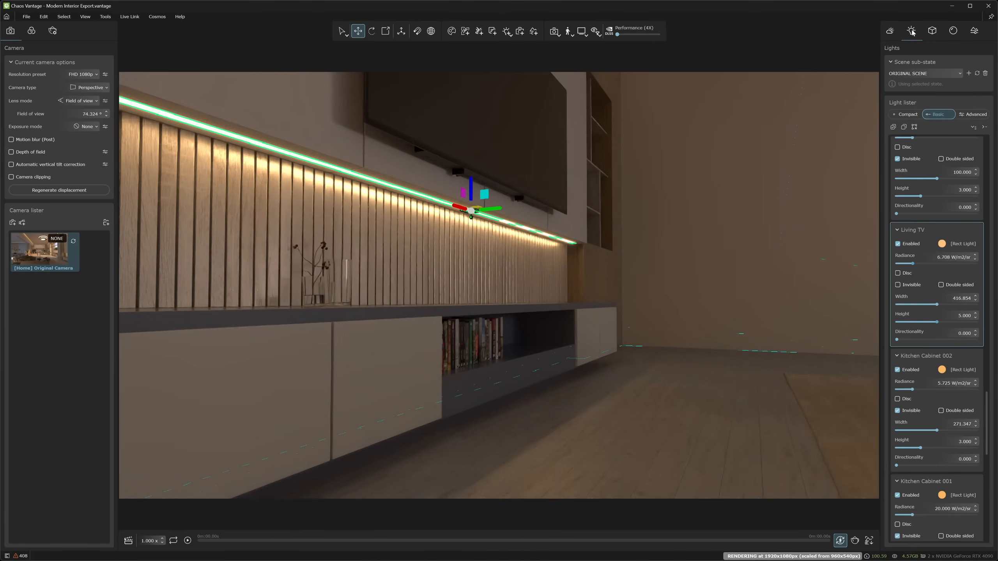
{"action": "left_click", "coordinate": [904, 114]}
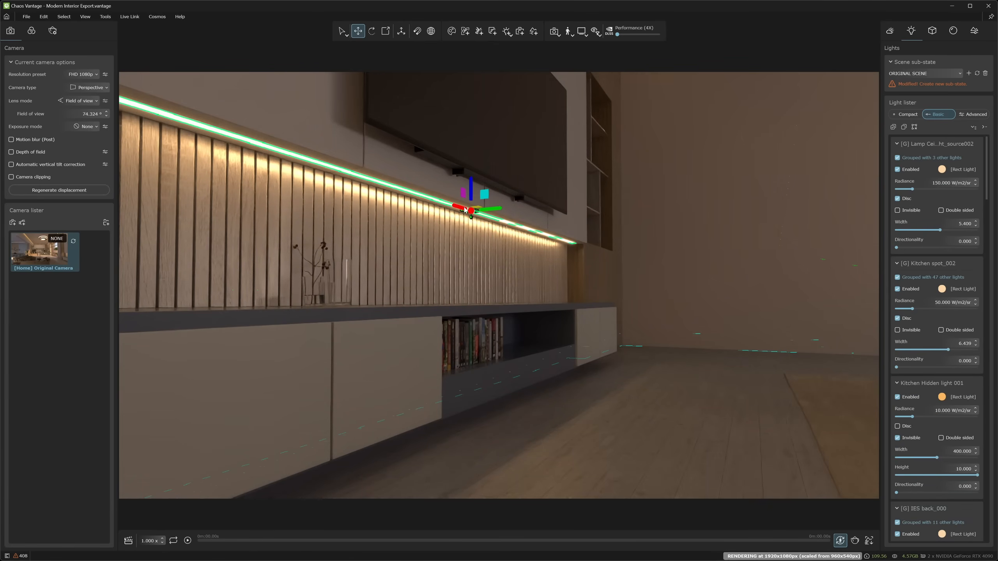
Try moving the light strip below the TV, undo the move, and return to the Living TV light in the light lister
{"action": "left_click_drag", "start_coordinate": [460, 206], "coordinate": [455, 205]}
{"action": "key", "text": "ctrl+z"}
{"action": "scroll", "coordinate": [963, 236], "scroll_direction": "down", "scroll_amount": 15}
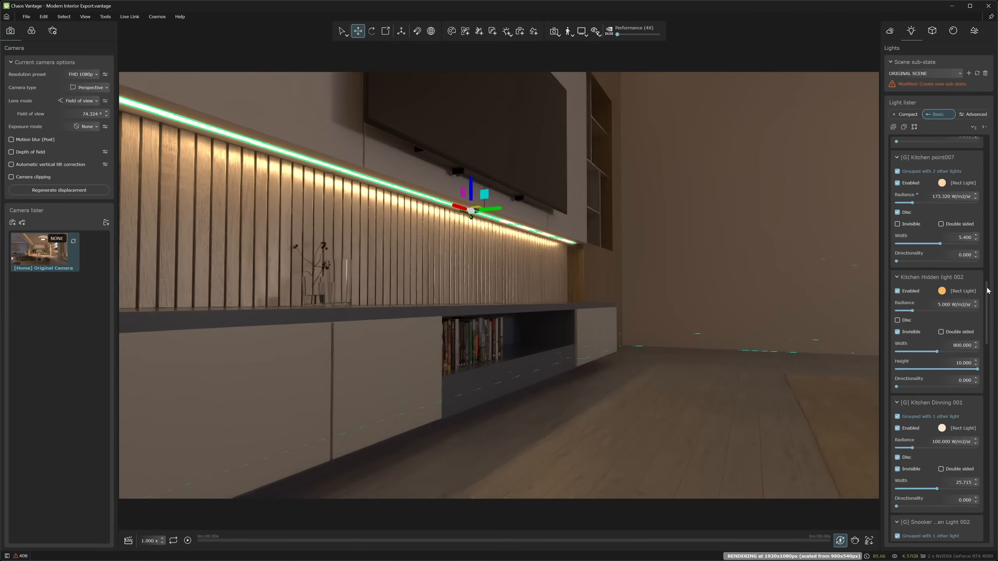
{"action": "left_click_drag", "start_coordinate": [980, 353], "coordinate": [980, 403]}
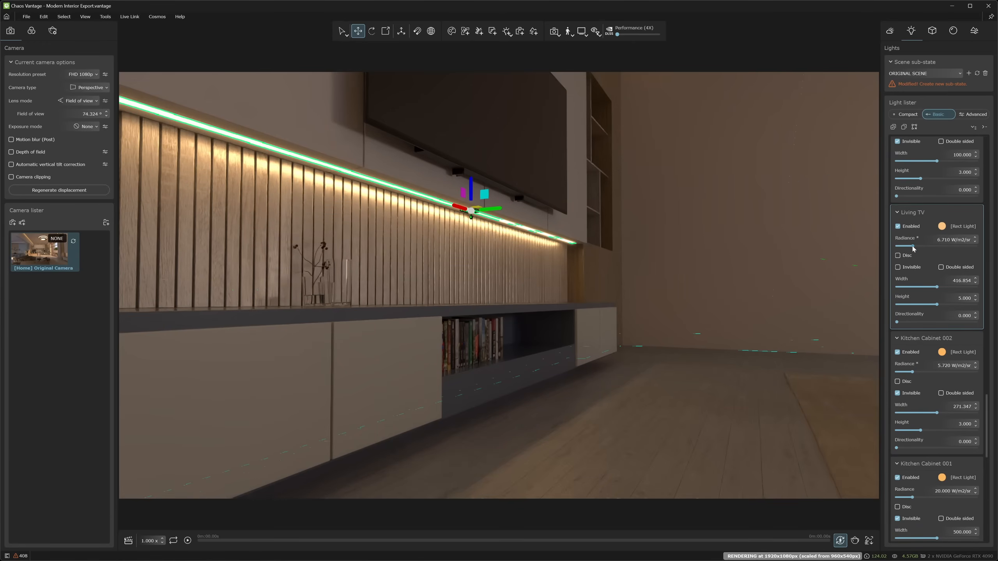
Raise the Living TV light's radiance to 8.508 W/m2/sr, and try a directionality of 0.767 before resetting it to 0
{"action": "mouse_move", "coordinate": [913, 249]}
{"action": "left_mouse_down"}
{"action": "mouse_move", "coordinate": [965, 248]}
{"action": "mouse_move", "coordinate": [899, 248]}
{"action": "mouse_move", "coordinate": [916, 248]}
{"action": "left_mouse_up"}
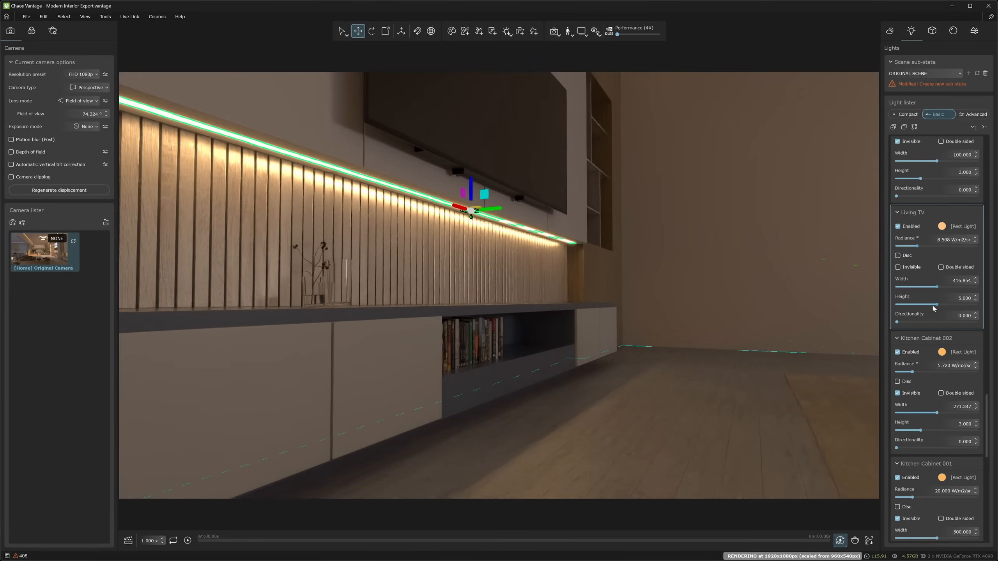
{"action": "left_click_drag", "start_coordinate": [896, 322], "coordinate": [959, 322]}
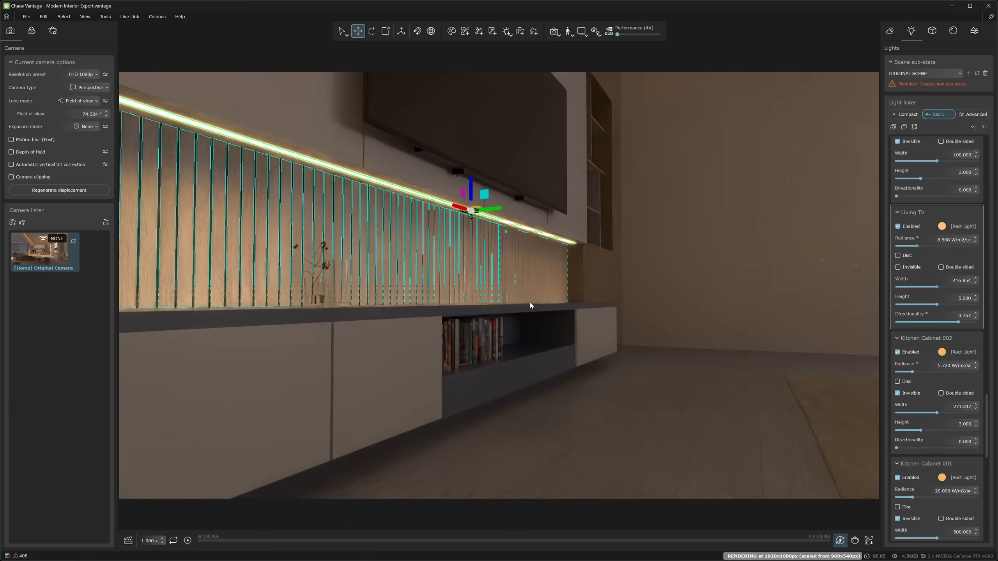
{"action": "right_click_drag", "start_coordinate": [480, 311], "coordinate": [474, 312]}
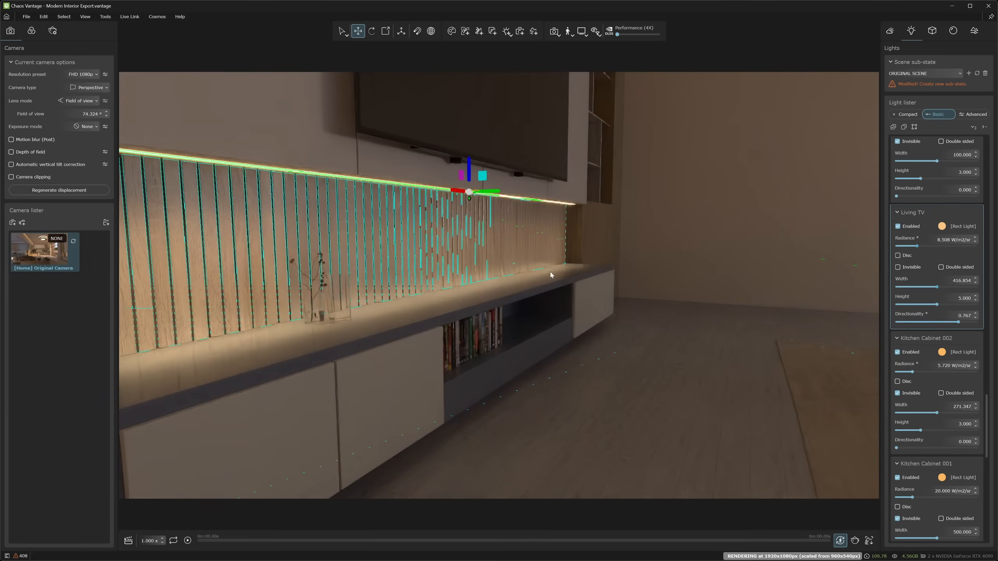
{"action": "left_click_drag", "start_coordinate": [958, 322], "coordinate": [894, 323]}
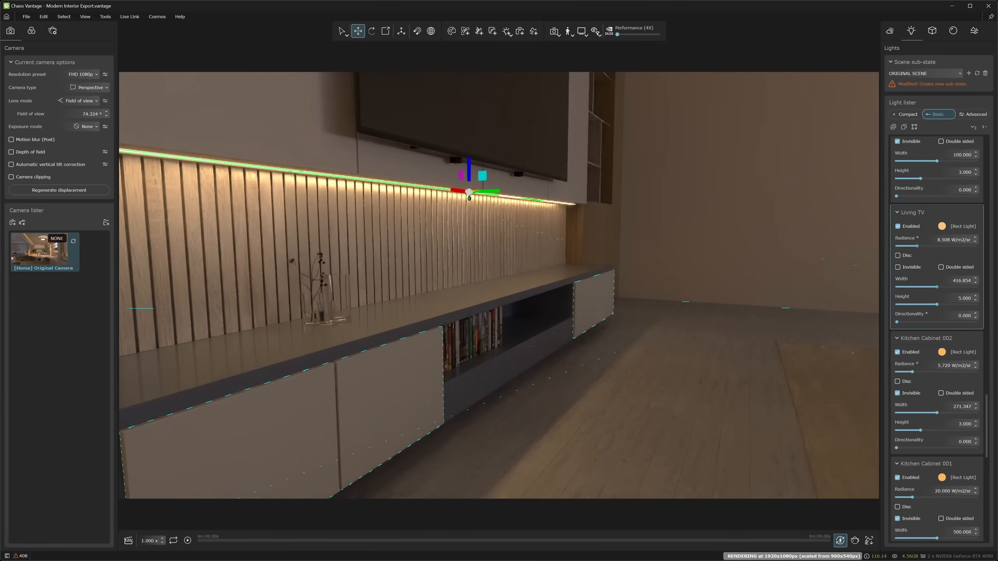
Add a new camera looking down across the marble kitchen island and its three bar stools
{"action": "right_click_drag", "start_coordinate": [423, 334], "coordinate": [423, 333]}
{"action": "middle_click_drag", "start_coordinate": [424, 333], "coordinate": [333, 270]}
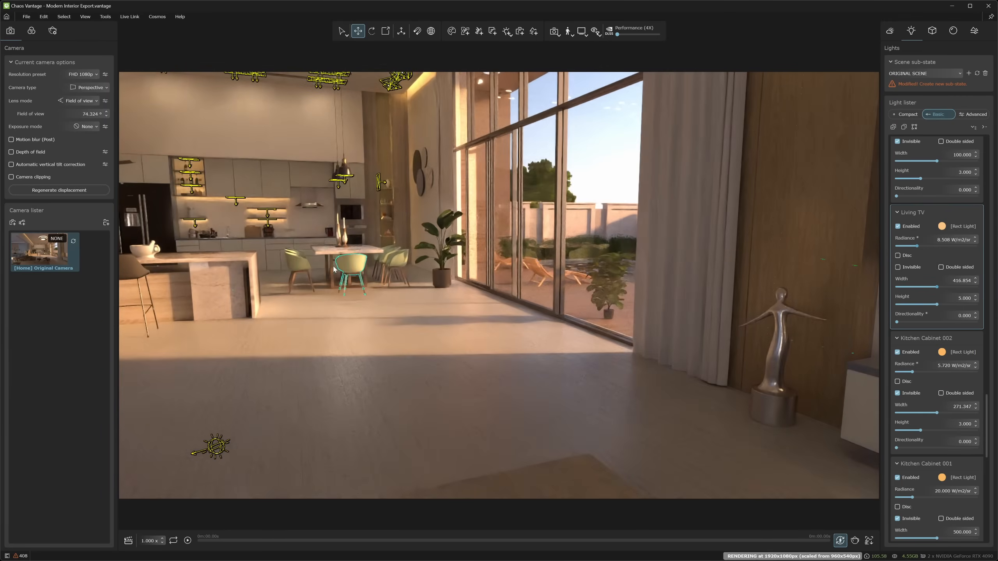
{"action": "right_click_drag", "start_coordinate": [333, 269], "coordinate": [314, 269]}
{"action": "middle_click_drag", "start_coordinate": [315, 269], "coordinate": [412, 269]}
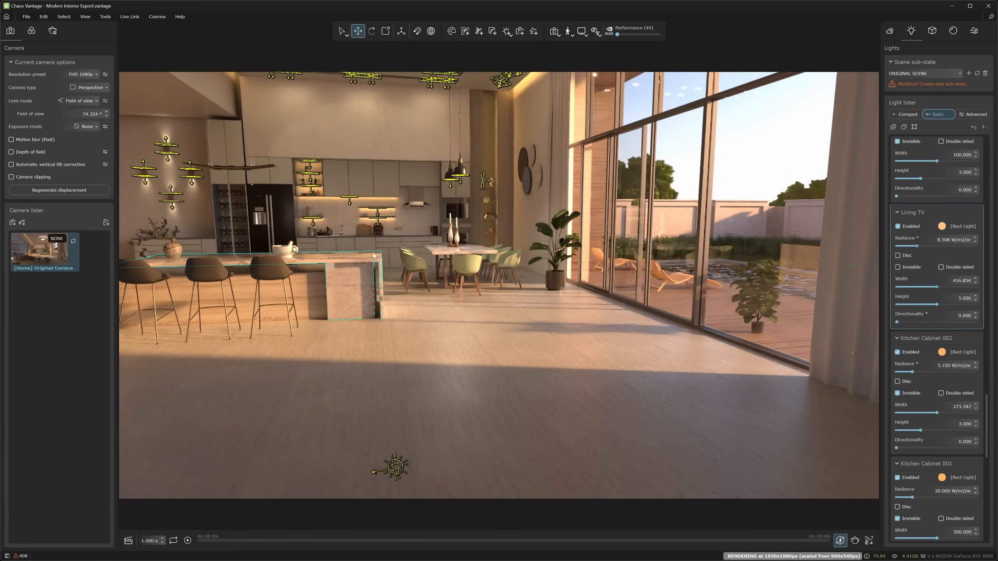
{"action": "scroll", "coordinate": [285, 255], "scroll_direction": "up", "scroll_amount": 8}
{"action": "mouse_move", "coordinate": [278, 254]}
{"action": "right_mouse_down"}
{"action": "mouse_move", "coordinate": [261, 257]}
{"action": "mouse_move", "coordinate": [278, 258]}
{"action": "right_mouse_up"}
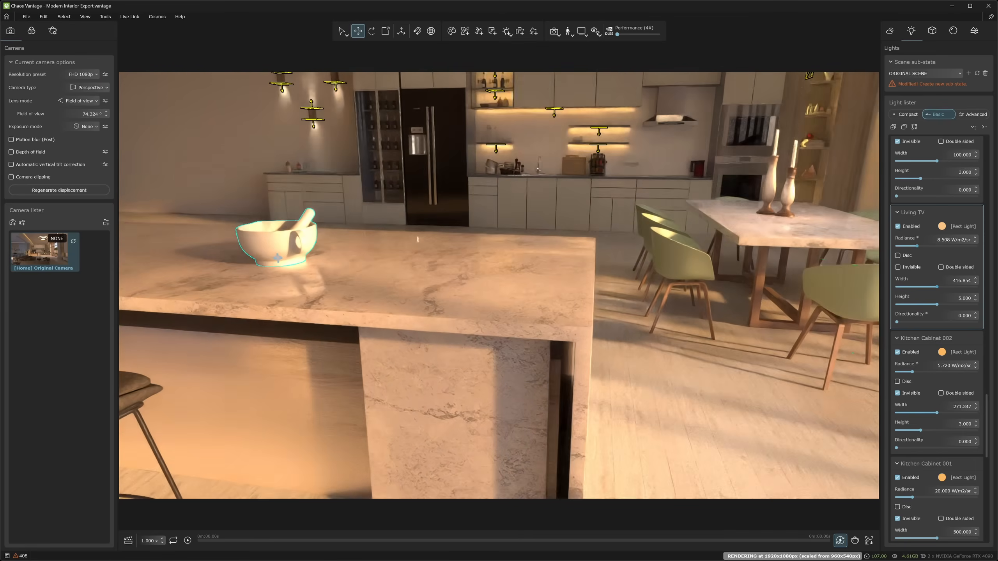
{"action": "right_click_drag", "start_coordinate": [547, 270], "coordinate": [442, 275]}
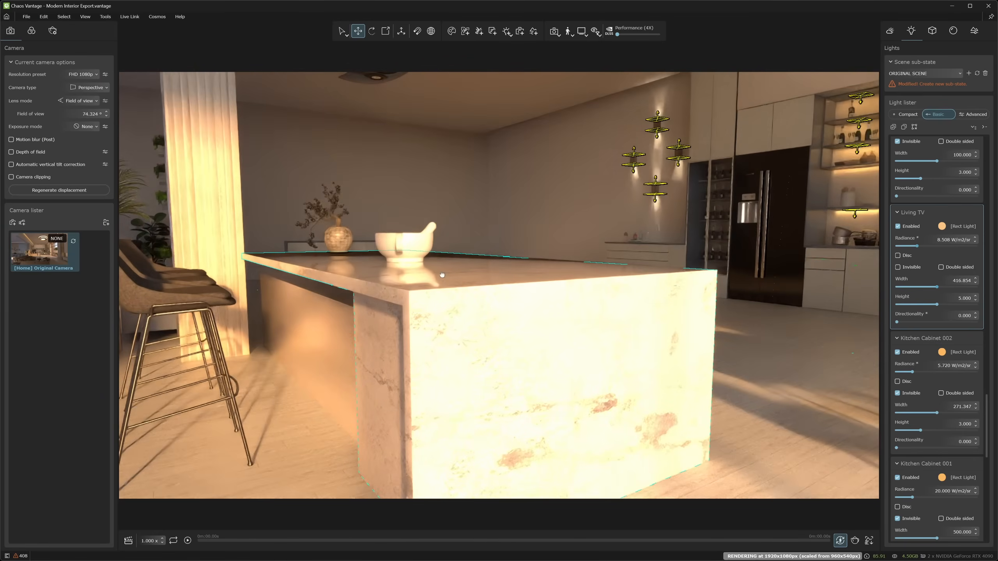
{"action": "middle_click_drag", "start_coordinate": [442, 275], "coordinate": [481, 261]}
{"action": "right_click_drag", "start_coordinate": [482, 262], "coordinate": [576, 301]}
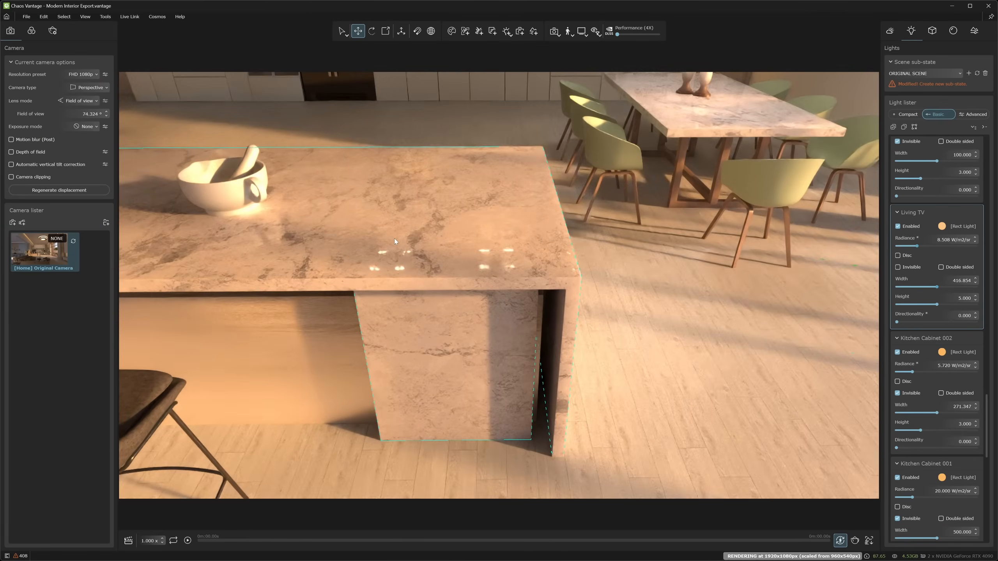
{"action": "scroll", "coordinate": [395, 238], "scroll_direction": "down", "scroll_amount": 4}
{"action": "middle_click_drag", "start_coordinate": [394, 239], "coordinate": [486, 234]}
{"action": "right_click_drag", "start_coordinate": [485, 235], "coordinate": [359, 230]}
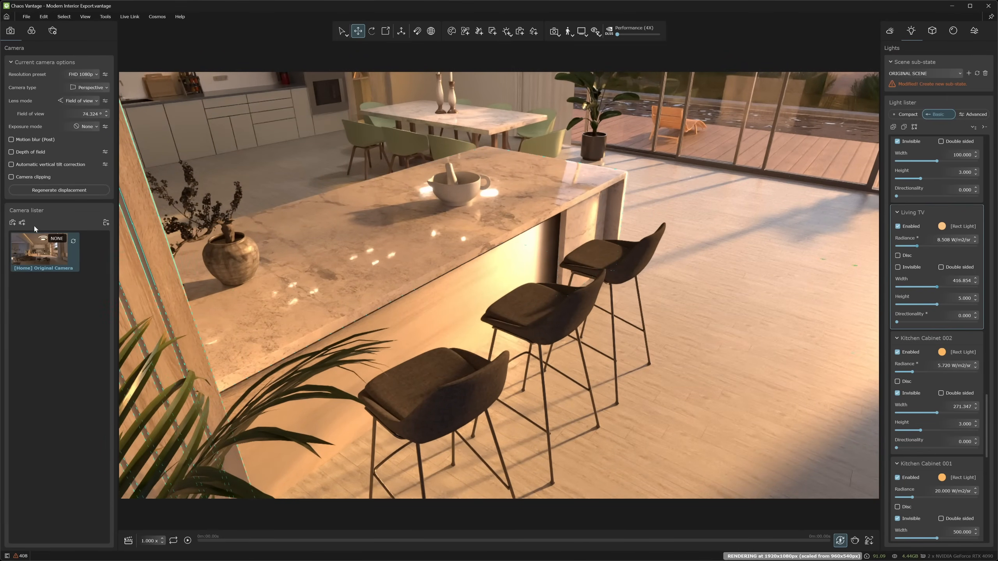
{"action": "left_click", "coordinate": [12, 223]}
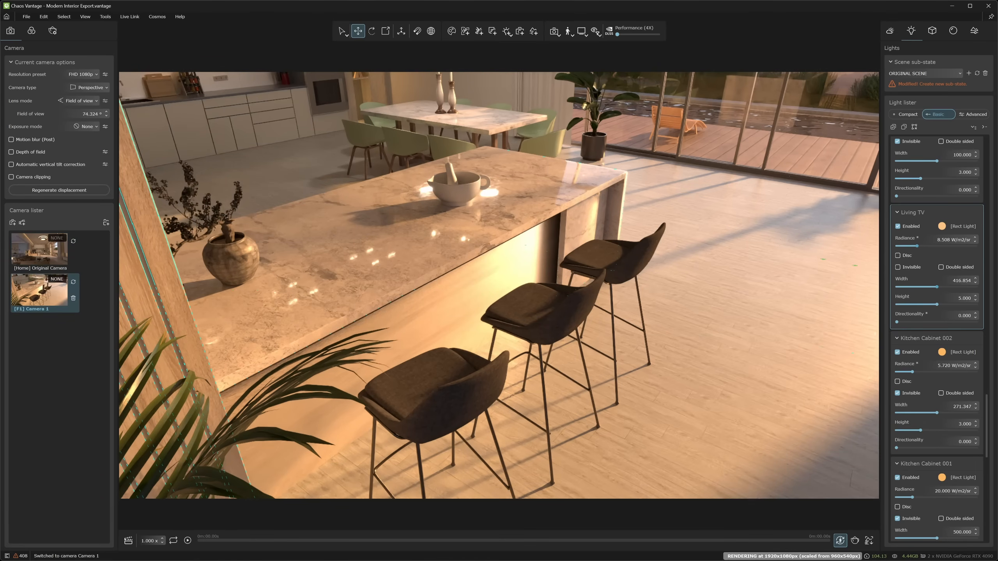
Open the new camera's name for editing, and switch to Original Camera and back to Camera 1
{"action": "double_click", "coordinate": [31, 309]}
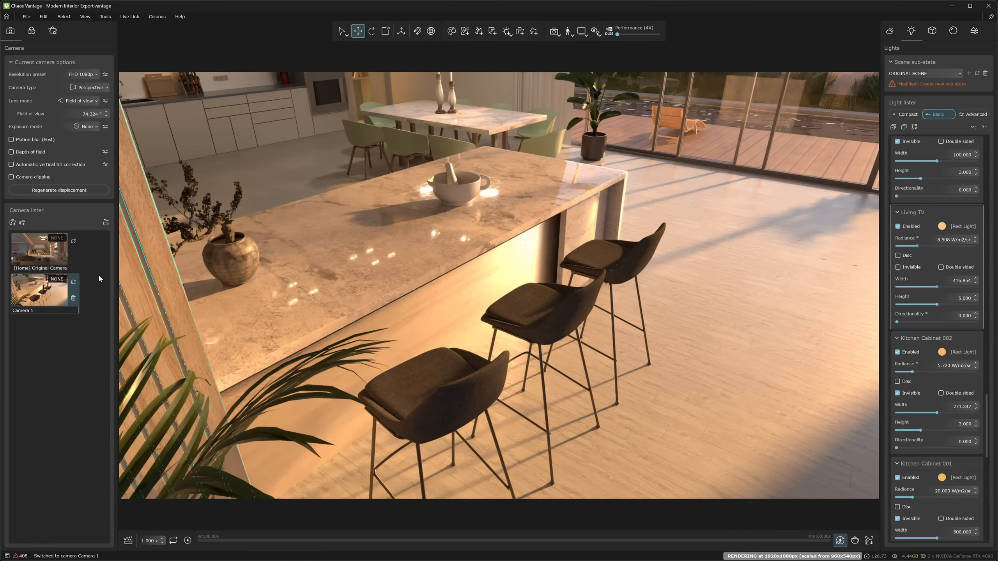
{"action": "left_click", "coordinate": [46, 258]}
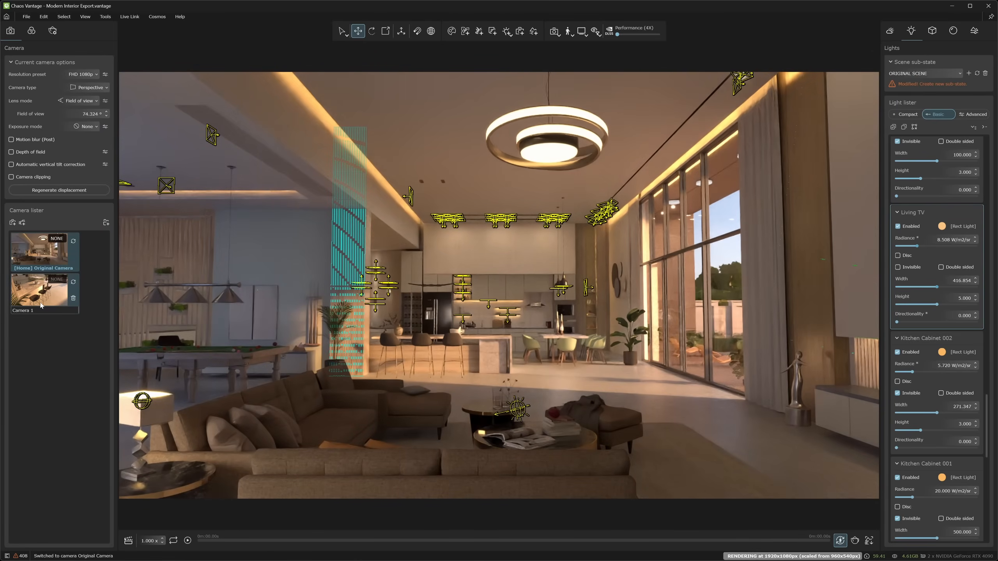
{"action": "left_click", "coordinate": [40, 295]}
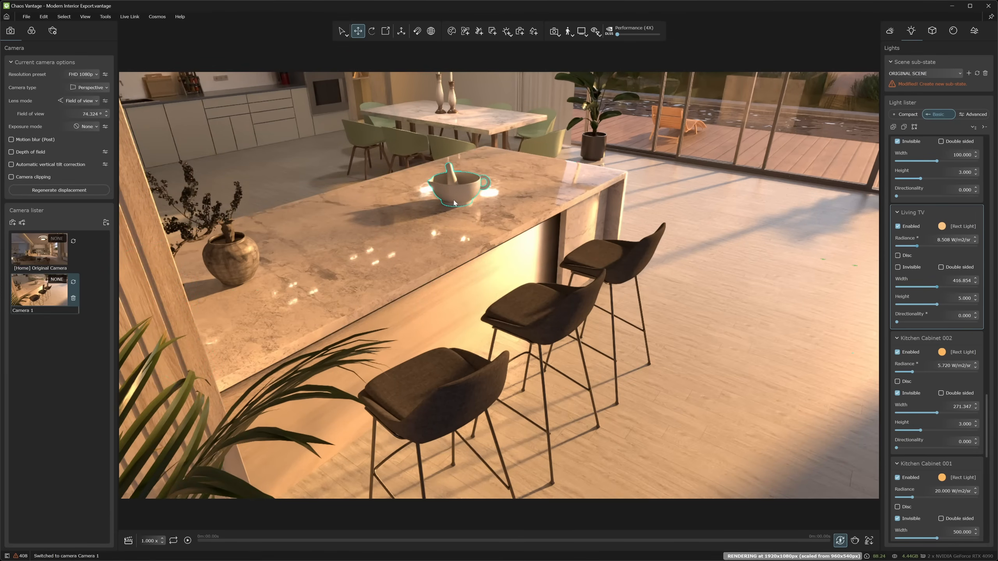
Reframe the kitchen island view and update Camera 1 with the new viewpoint
{"action": "right_click_drag", "start_coordinate": [453, 198], "coordinate": [362, 215]}
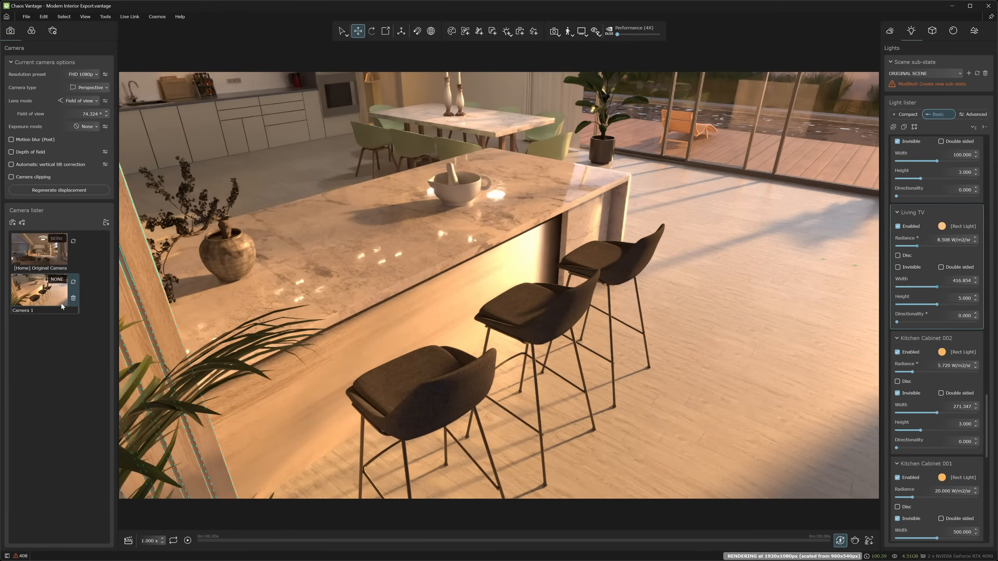
{"action": "mouse_move", "coordinate": [452, 206]}
{"action": "right_mouse_down"}
{"action": "mouse_move", "coordinate": [362, 232]}
{"action": "mouse_move", "coordinate": [446, 226]}
{"action": "right_mouse_up"}
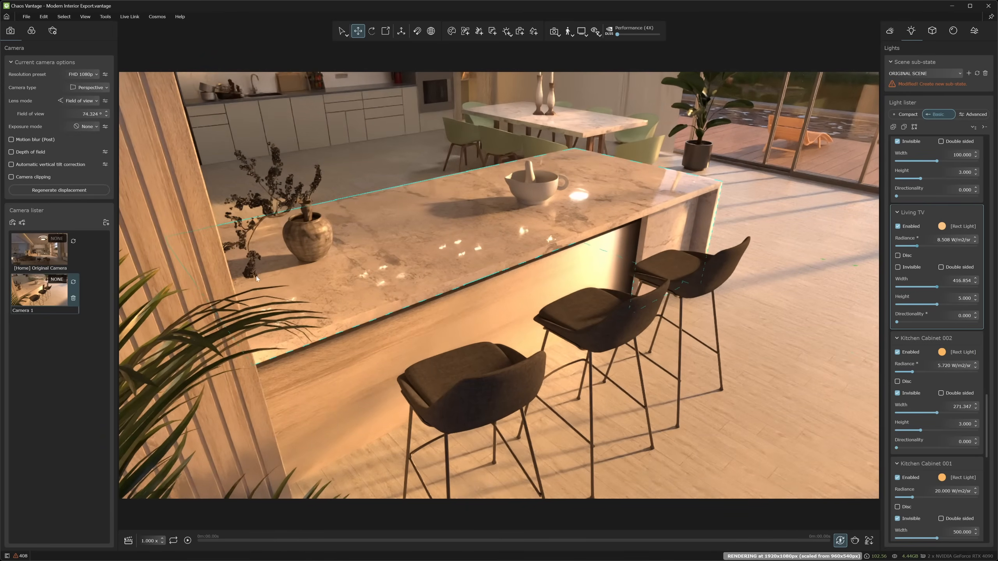
{"action": "left_click", "coordinate": [212, 280]}
{"action": "left_click", "coordinate": [74, 283]}
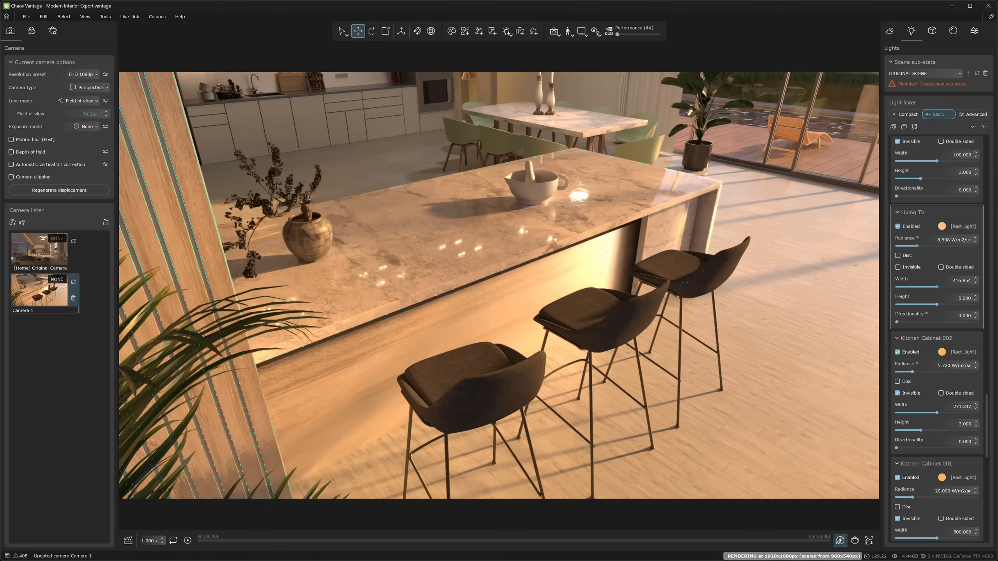
Narrow the field of view, change the lens mode to Focal length and set the focal length to 27.697 mm
{"action": "left_click_drag", "start_coordinate": [106, 113], "coordinate": [106, 152]}
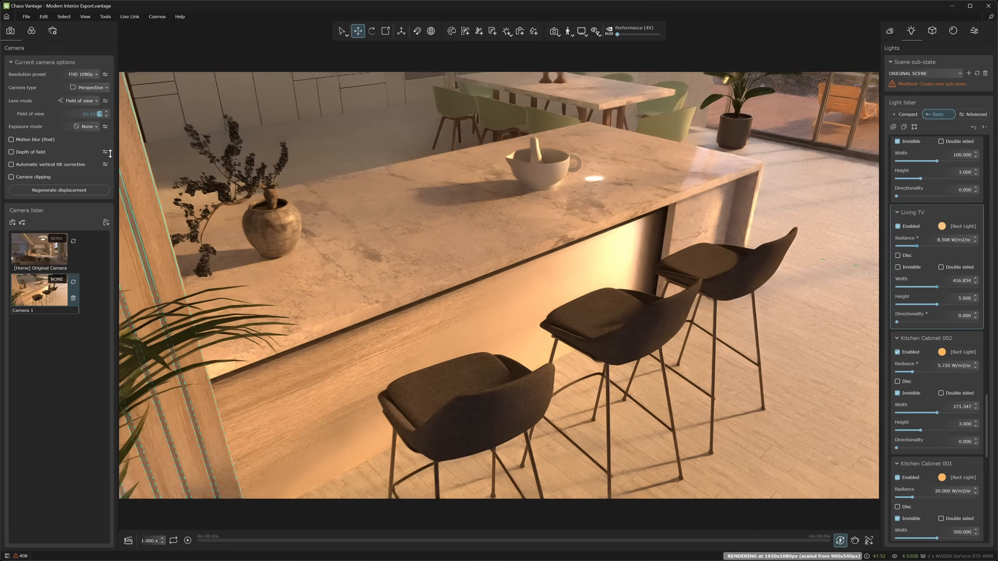
{"action": "left_click", "coordinate": [95, 102]}
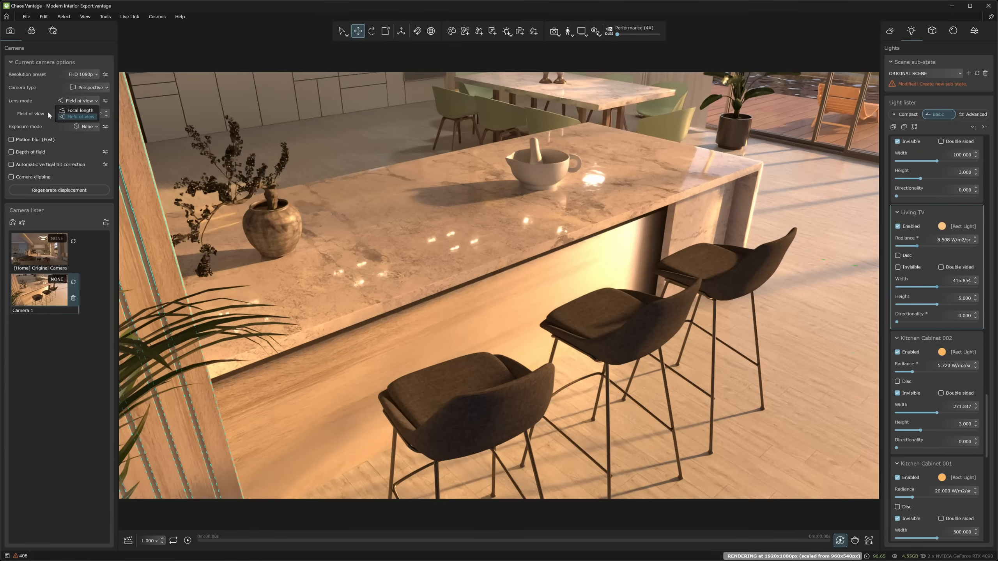
{"action": "left_click", "coordinate": [76, 110]}
{"action": "left_click_drag", "start_coordinate": [106, 113], "coordinate": [109, 114]}
{"action": "left_click", "coordinate": [512, 259]}
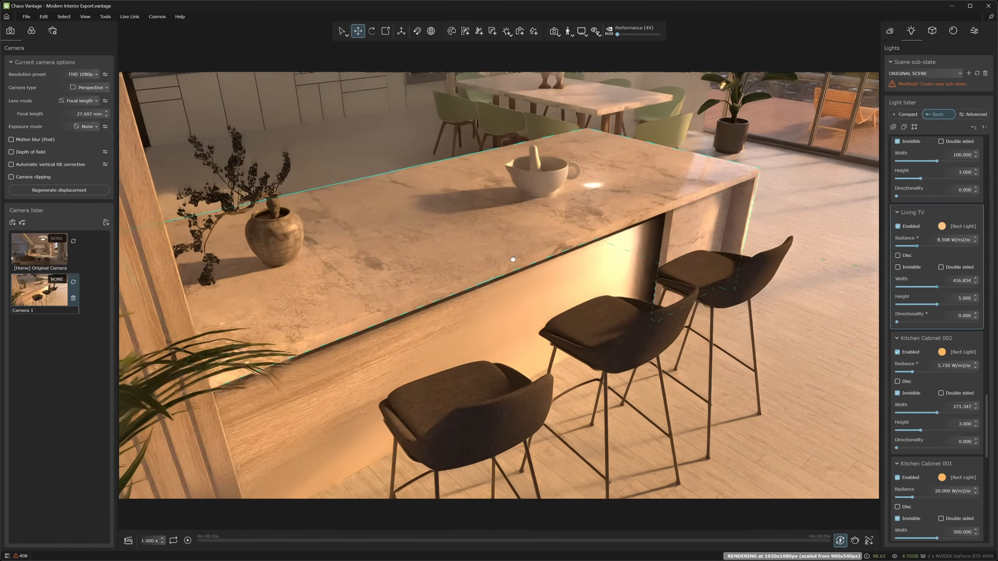
Try automatic vertical tilt correction on the kitchen island view and turn it off again
{"action": "middle_click_drag", "start_coordinate": [513, 258], "coordinate": [511, 269]}
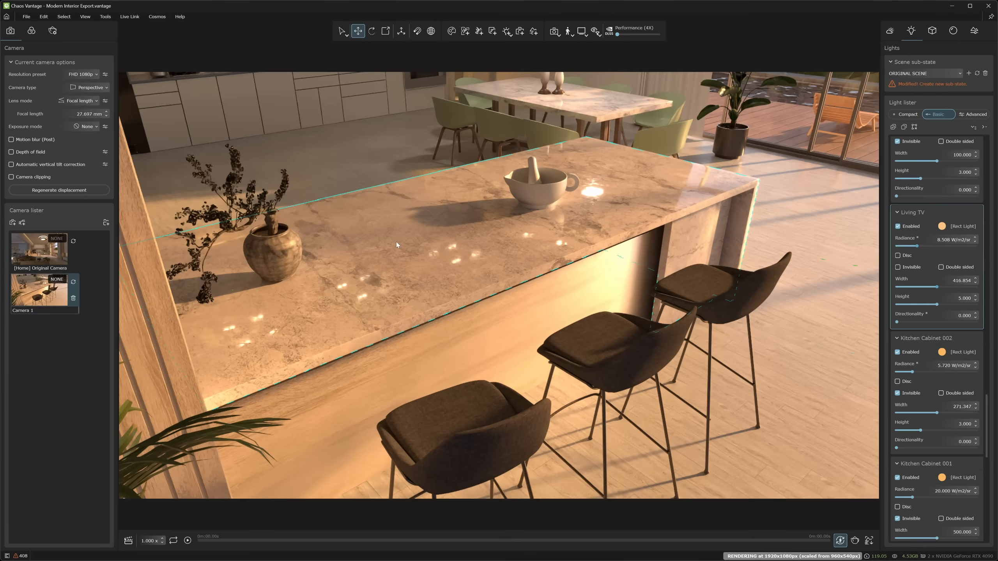
{"action": "right_click_drag", "start_coordinate": [396, 242], "coordinate": [396, 197]}
{"action": "left_click", "coordinate": [11, 165]}
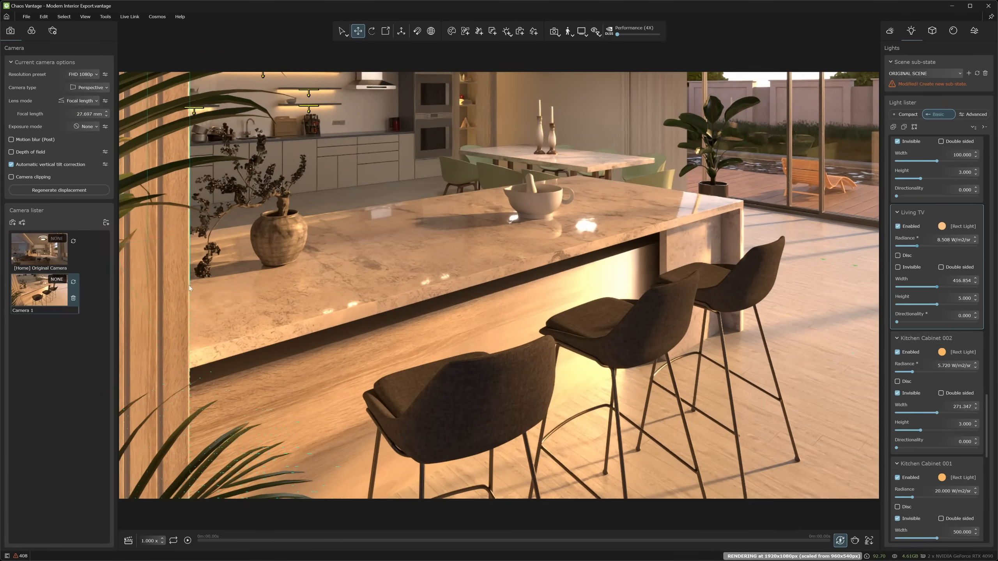
{"action": "mouse_move", "coordinate": [388, 294]}
{"action": "right_mouse_down"}
{"action": "mouse_move", "coordinate": [400, 308]}
{"action": "mouse_move", "coordinate": [388, 244]}
{"action": "mouse_move", "coordinate": [397, 271]}
{"action": "mouse_move", "coordinate": [381, 300]}
{"action": "right_mouse_up"}
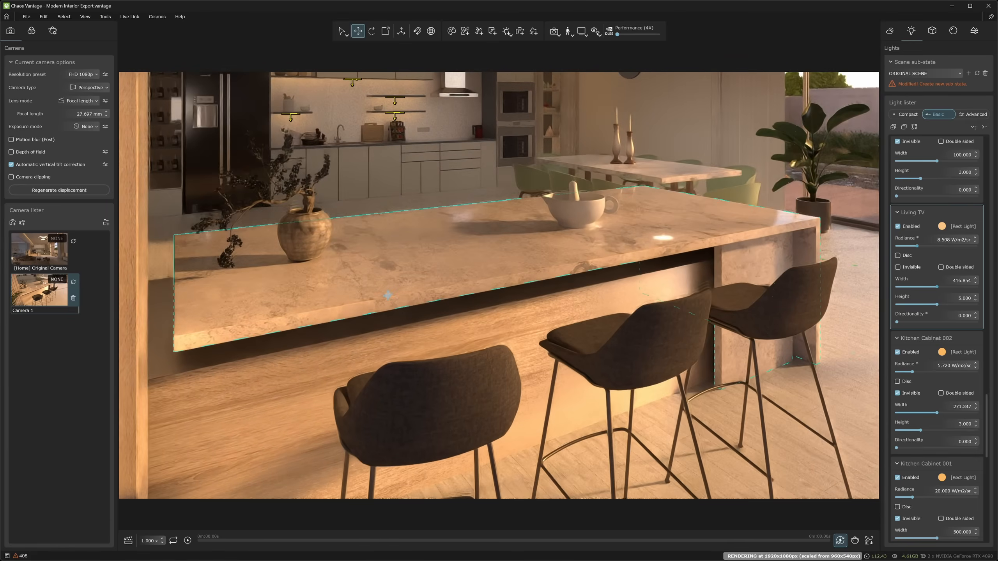
{"action": "left_click", "coordinate": [11, 165]}
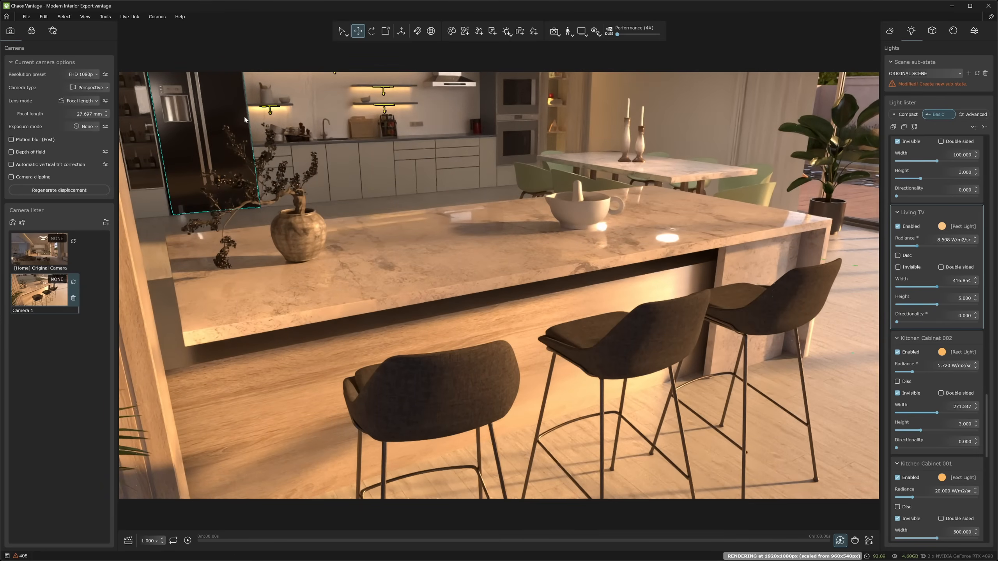
Try an exposure bias of -0.737 in the color corrections on a wider island view, and reset it to 0
{"action": "left_click", "coordinate": [32, 31]}
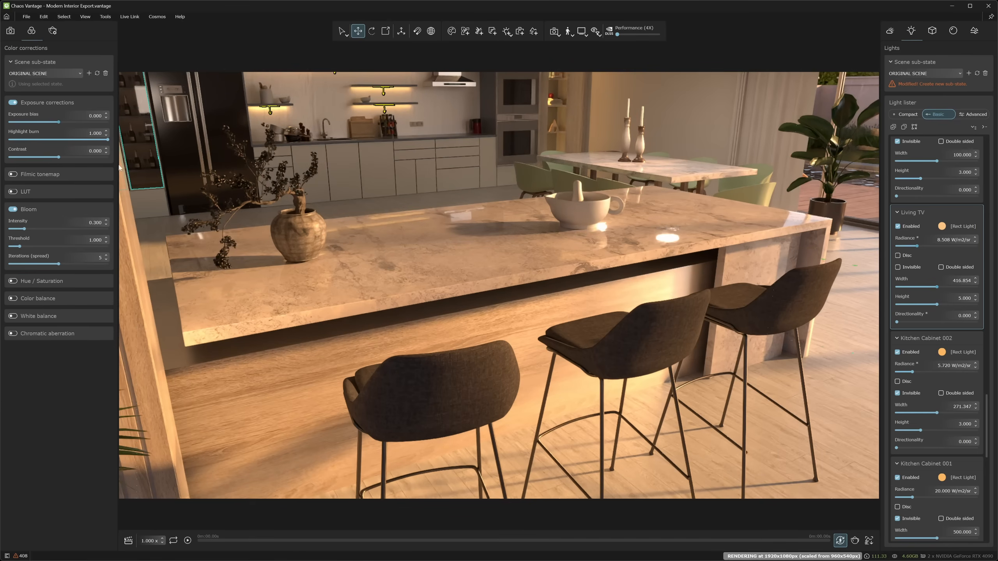
{"action": "scroll", "coordinate": [307, 232], "scroll_direction": "down", "scroll_amount": 5}
{"action": "middle_click_drag", "start_coordinate": [361, 233], "coordinate": [358, 267]}
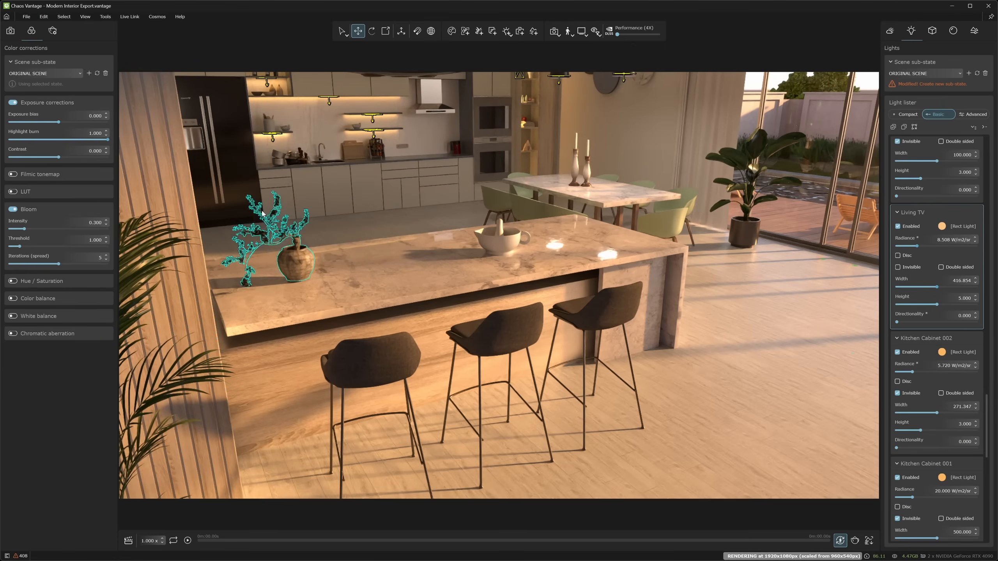
{"action": "middle_click_drag", "start_coordinate": [356, 249], "coordinate": [358, 262]}
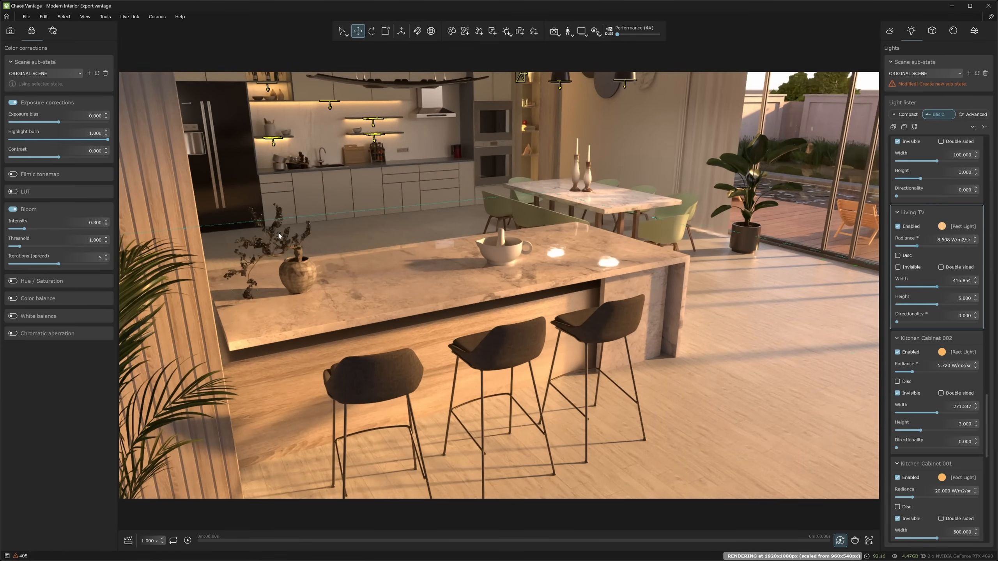
{"action": "mouse_move", "coordinate": [59, 125]}
{"action": "left_mouse_down"}
{"action": "mouse_move", "coordinate": [40, 124]}
{"action": "mouse_move", "coordinate": [63, 125]}
{"action": "mouse_move", "coordinate": [51, 124]}
{"action": "left_mouse_up"}
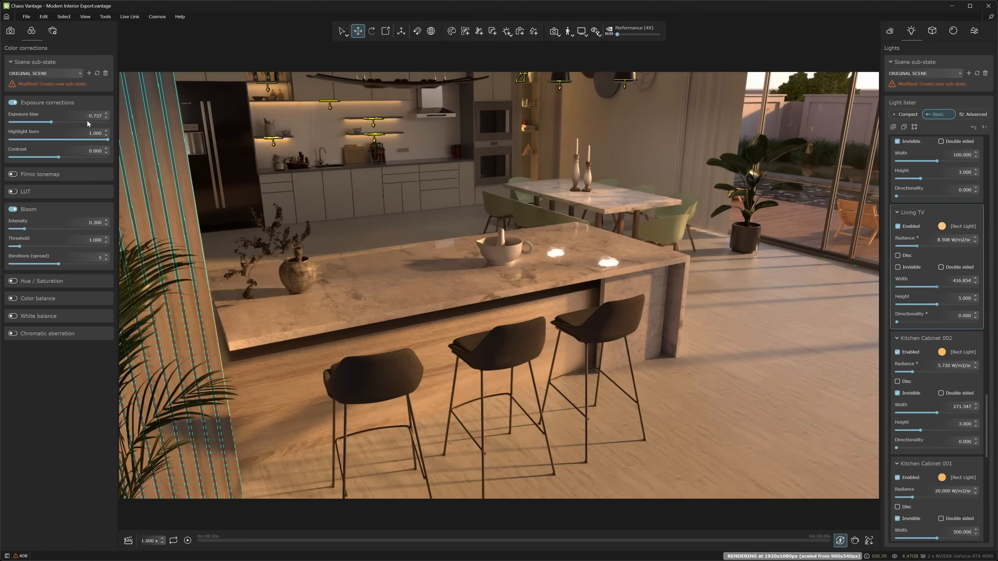
{"action": "right_click", "coordinate": [105, 117]}
{"action": "right_click", "coordinate": [106, 151]}
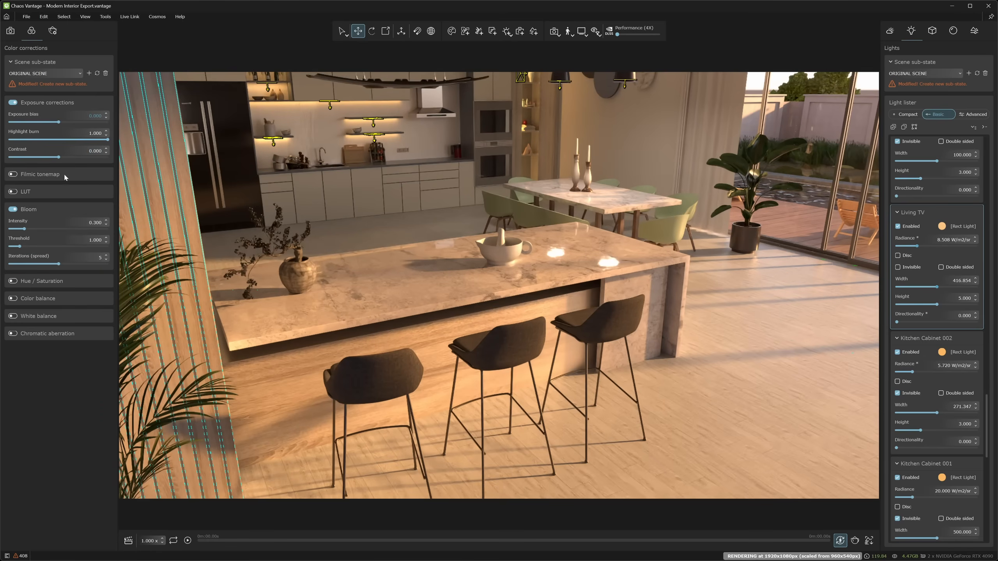
Try the filmic tonemap with the Hable and AMPAS types, and switch it off again
{"action": "left_click", "coordinate": [15, 176]}
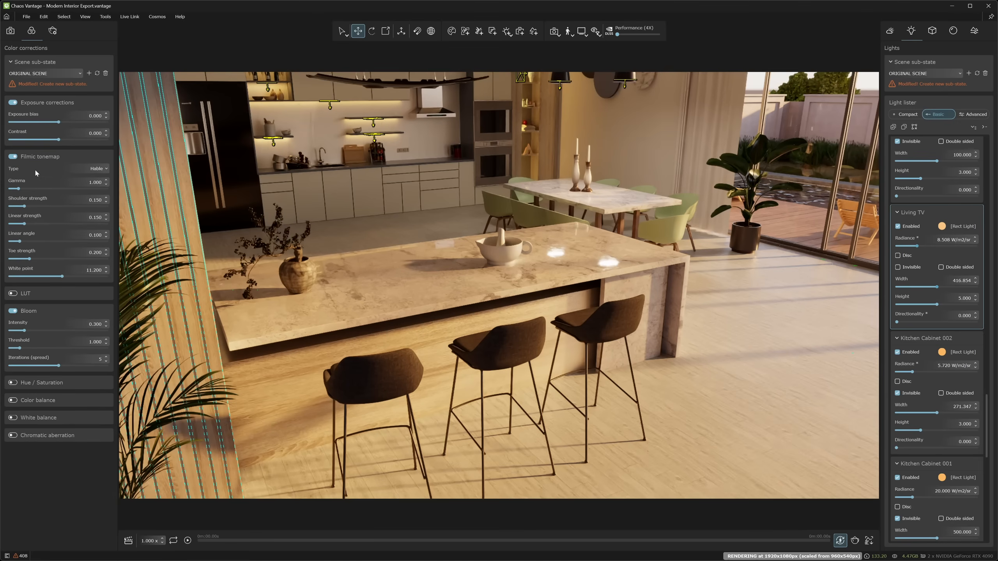
{"action": "left_click", "coordinate": [101, 169]}
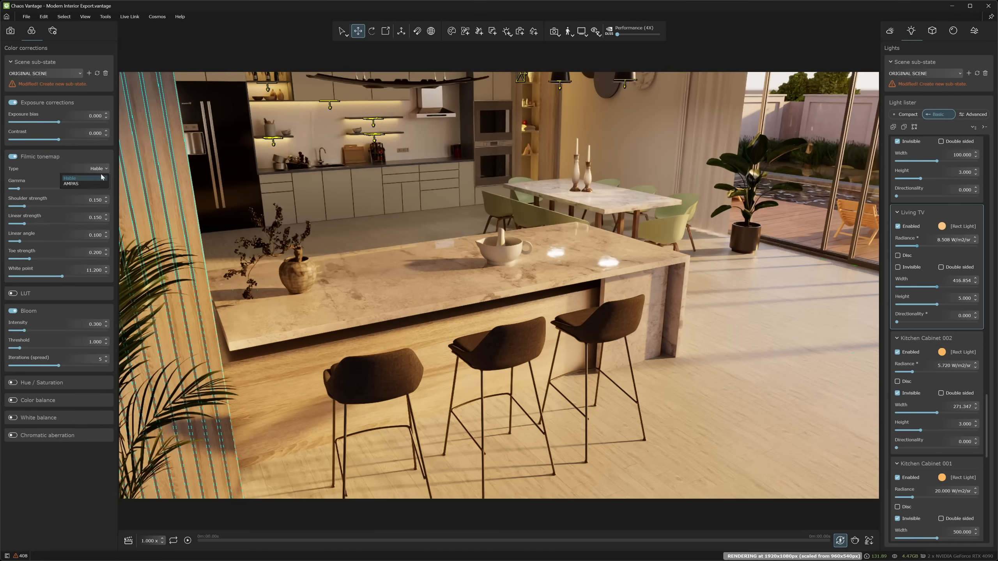
{"action": "left_click", "coordinate": [75, 184]}
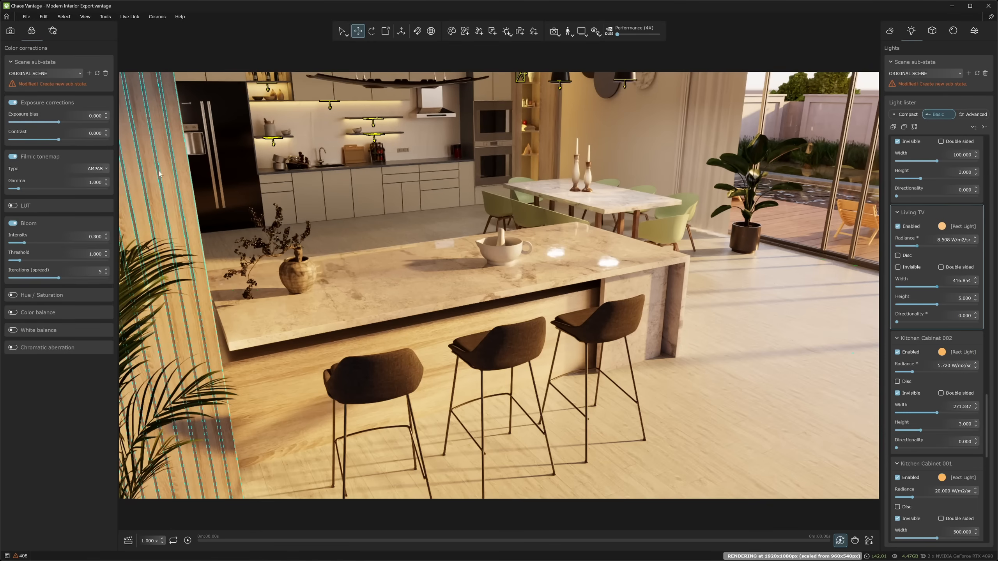
{"action": "left_click", "coordinate": [12, 156]}
Turn on the LUT correction to view its amount, file and color space options, and turn it off again
{"action": "left_click", "coordinate": [26, 193]}
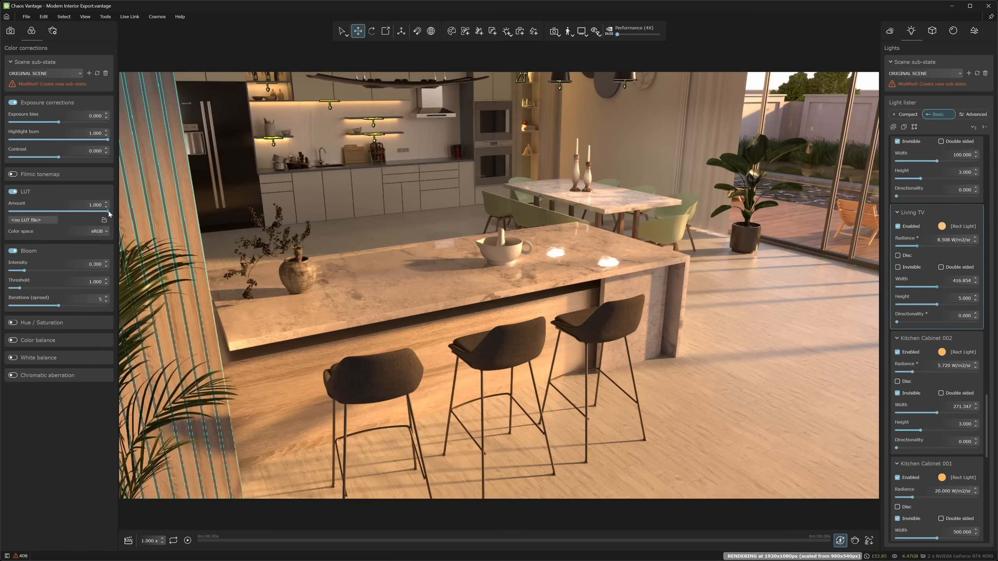
{"action": "mouse_move", "coordinate": [107, 210]}
{"action": "left_mouse_down"}
{"action": "mouse_move", "coordinate": [41, 211]}
{"action": "mouse_move", "coordinate": [114, 214]}
{"action": "left_mouse_up"}
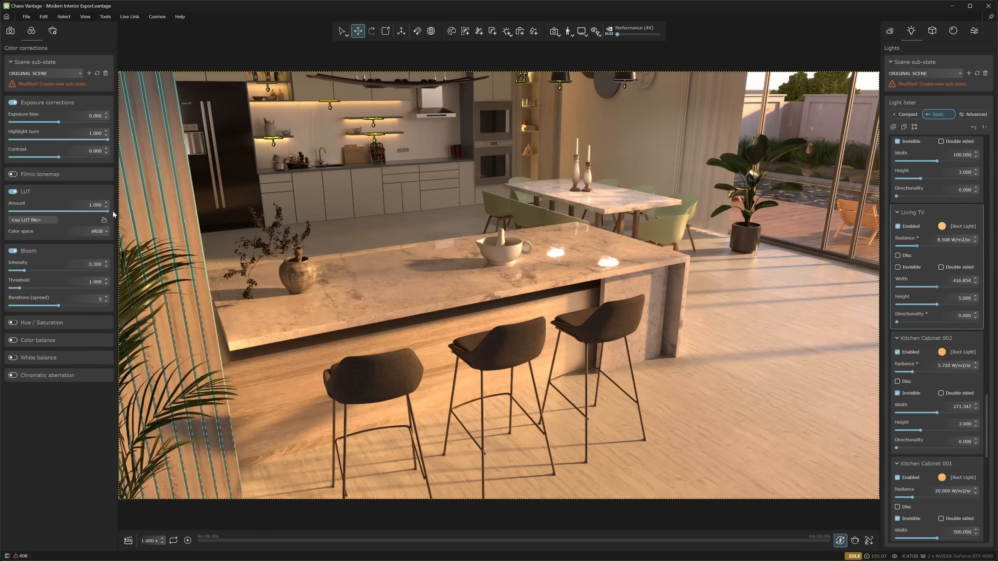
{"action": "left_click", "coordinate": [12, 192]}
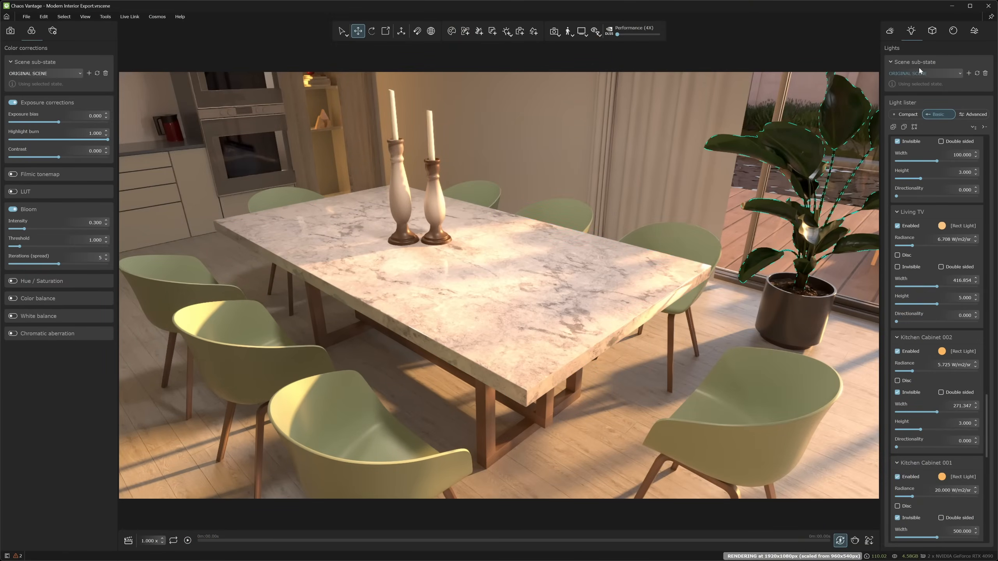
Try assigning the dark material e5789e9...7838236 from the material lister to the marble dining tabletop, and undo the assignment
{"action": "left_click", "coordinate": [953, 31]}
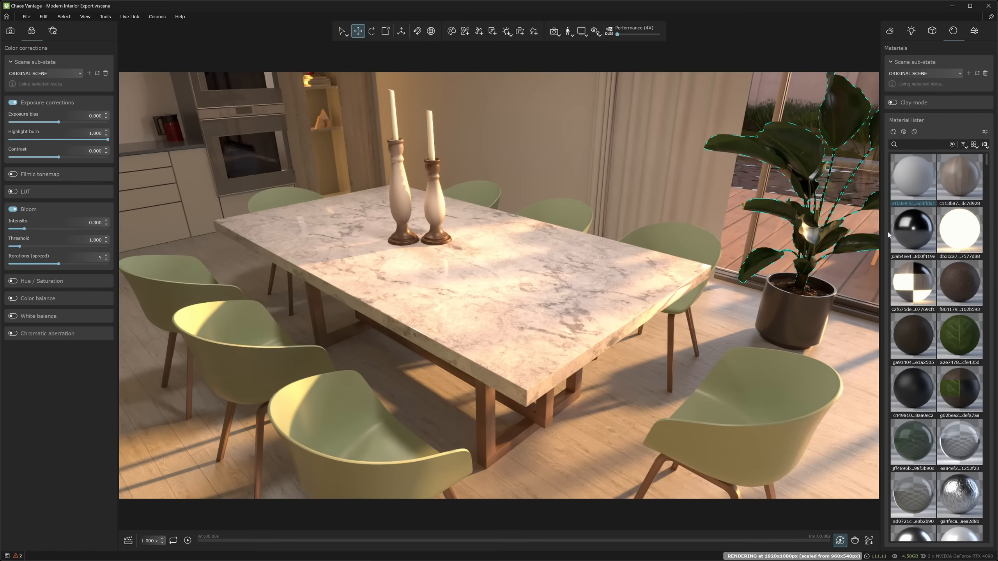
{"action": "scroll", "coordinate": [918, 350], "scroll_direction": "down", "scroll_amount": 1}
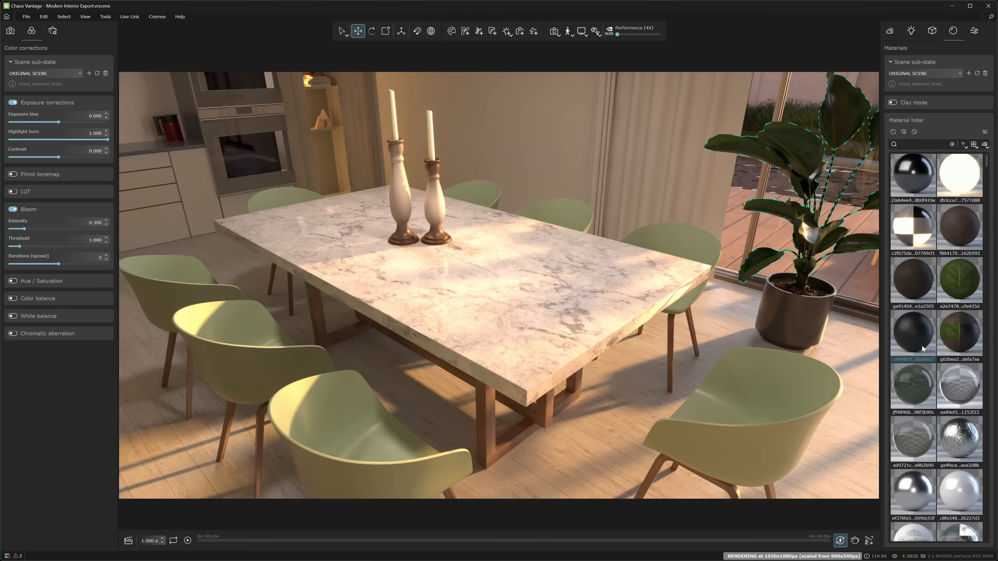
{"action": "scroll", "coordinate": [921, 345], "scroll_direction": "down", "scroll_amount": 1}
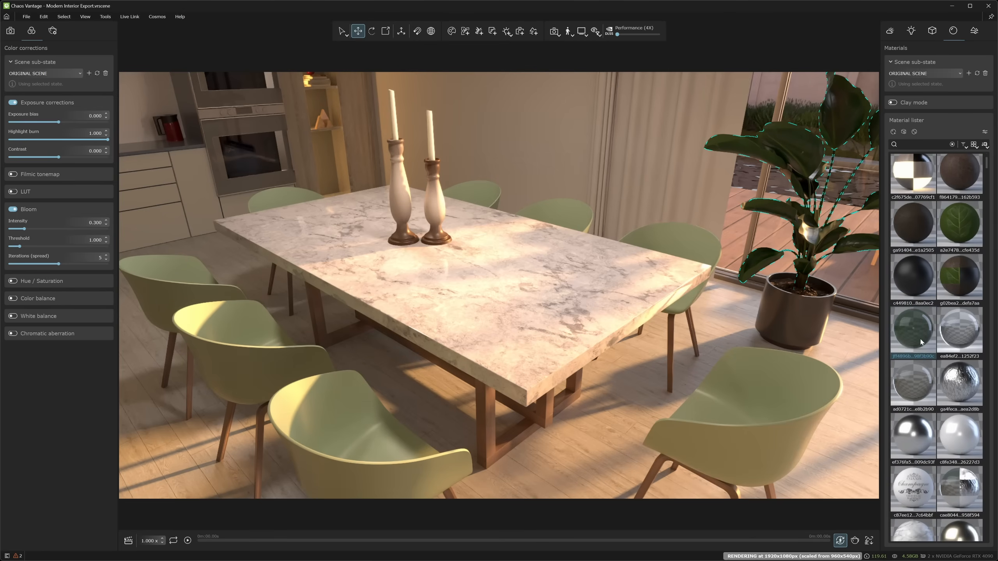
{"action": "scroll", "coordinate": [931, 358], "scroll_direction": "down", "scroll_amount": 6}
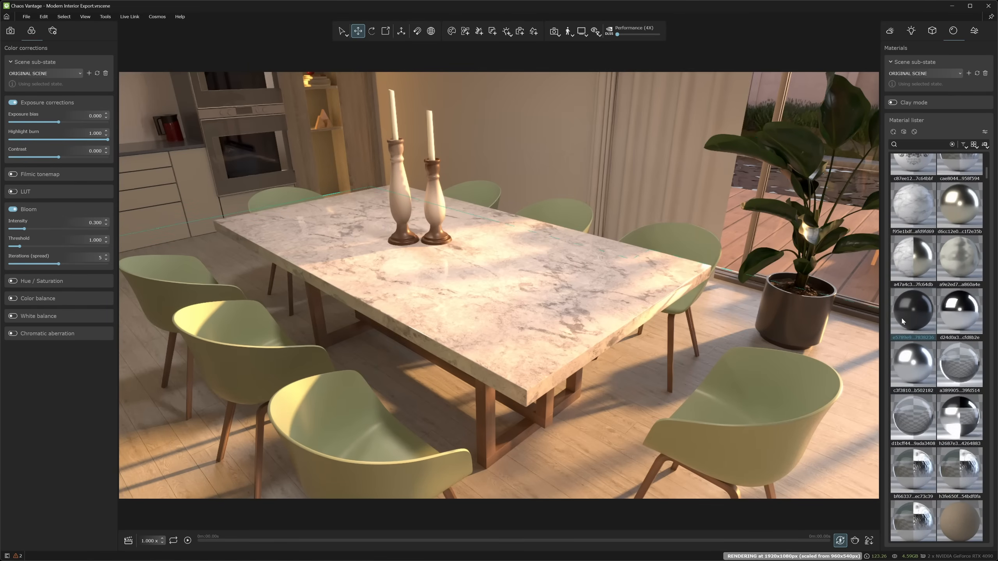
{"action": "left_click", "coordinate": [491, 311]}
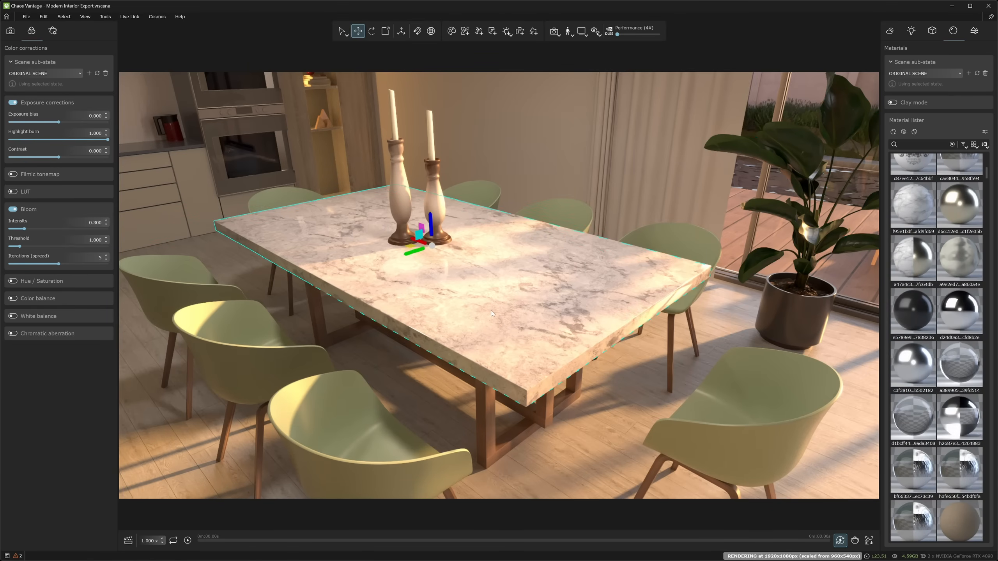
{"action": "right_click", "coordinate": [912, 310]}
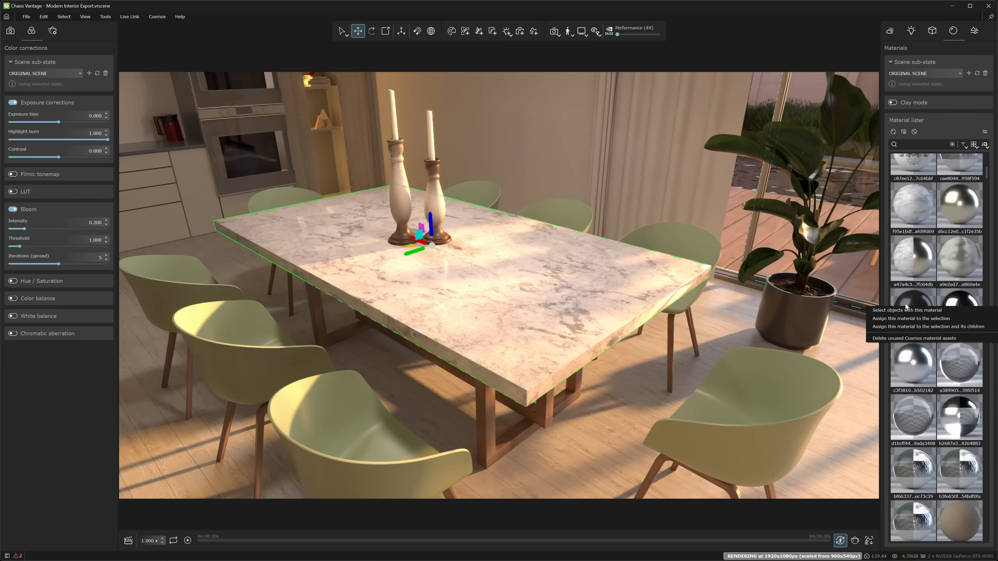
{"action": "left_click", "coordinate": [880, 319]}
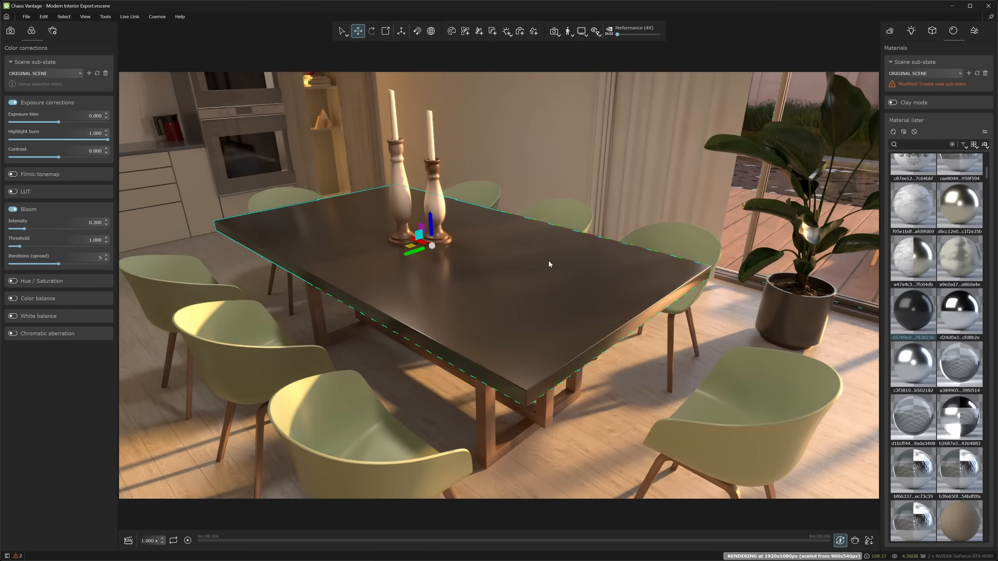
{"action": "key", "text": "ctrl+z"}
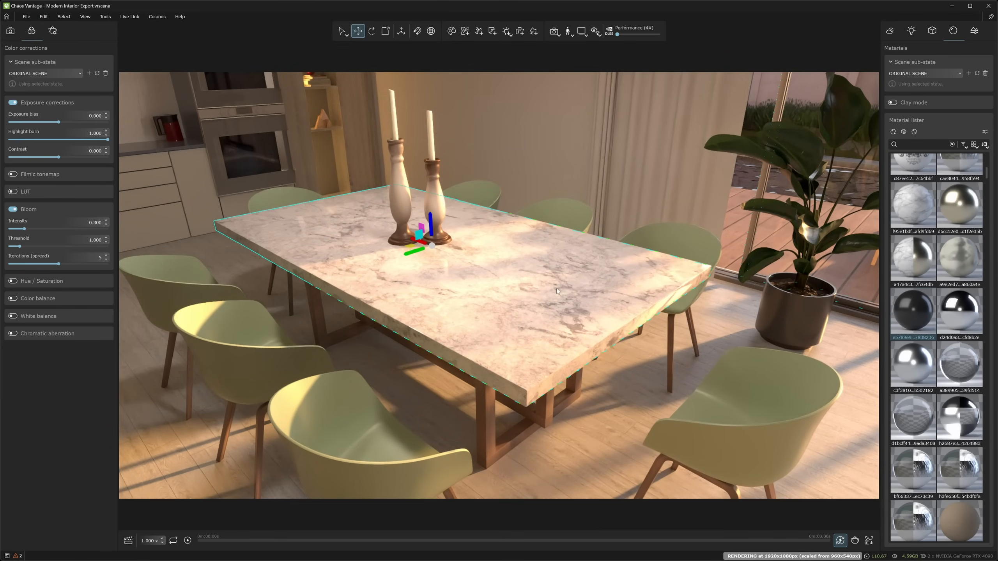
Open the Chaos Cosmos Browser and import the Wenge Matte 300cm wood material into the scene
{"action": "left_click", "coordinate": [157, 16]}
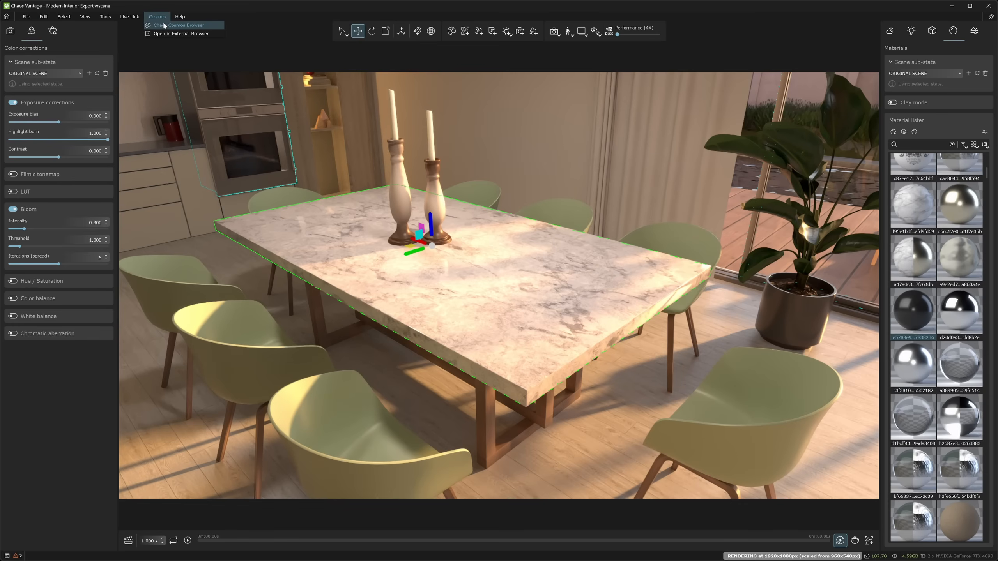
{"action": "left_click", "coordinate": [178, 25]}
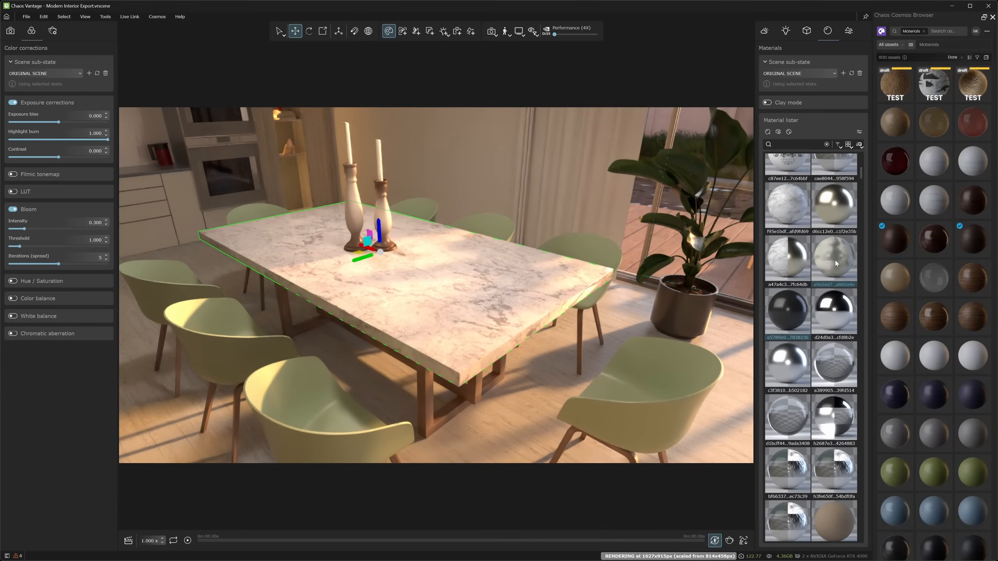
{"action": "mouse_move", "coordinate": [889, 246]}
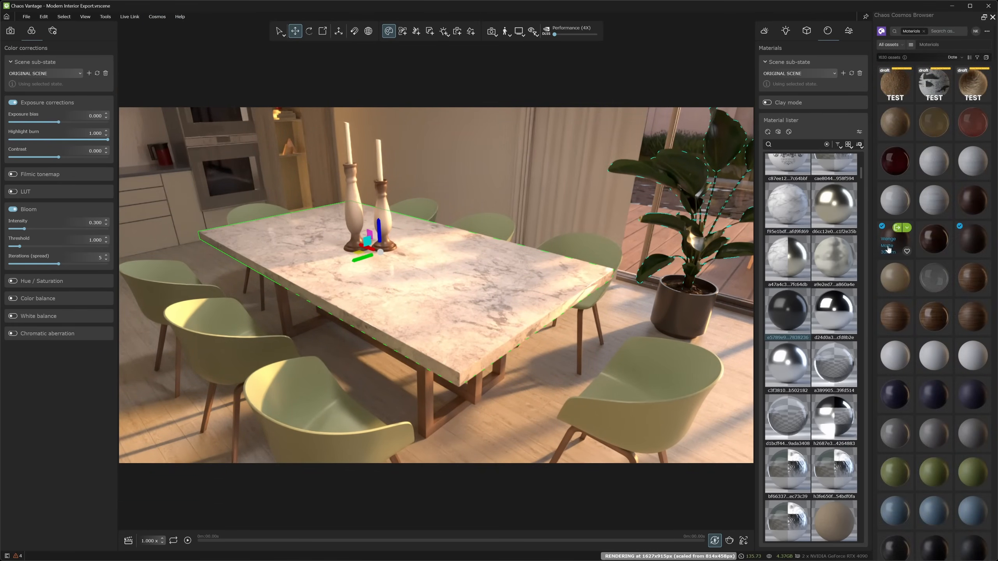
{"action": "left_click", "coordinate": [896, 231]}
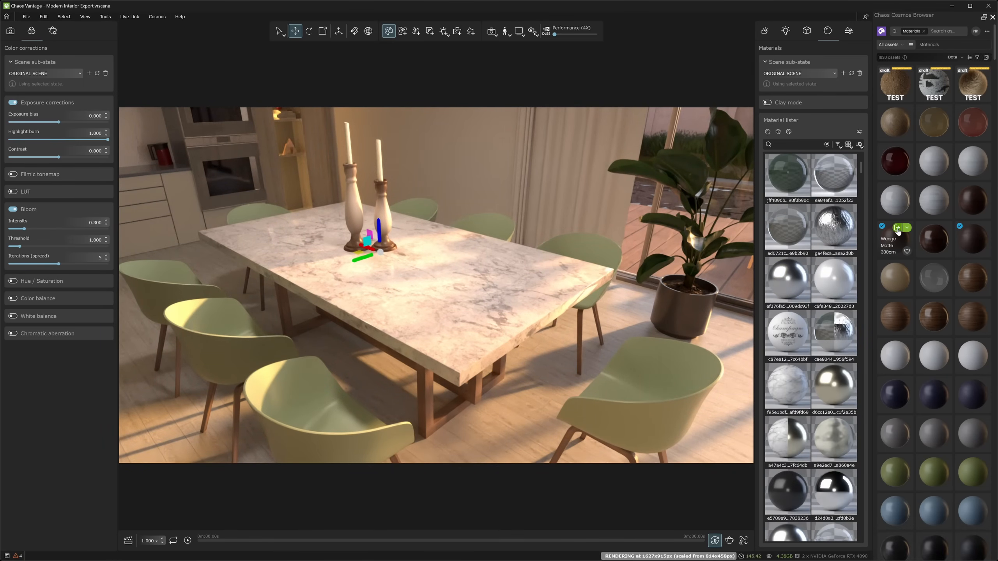
Try the imported Wenge material on the selected dining tabletop, and undo the assignment
{"action": "left_click_drag", "start_coordinate": [861, 165], "coordinate": [864, 542]}
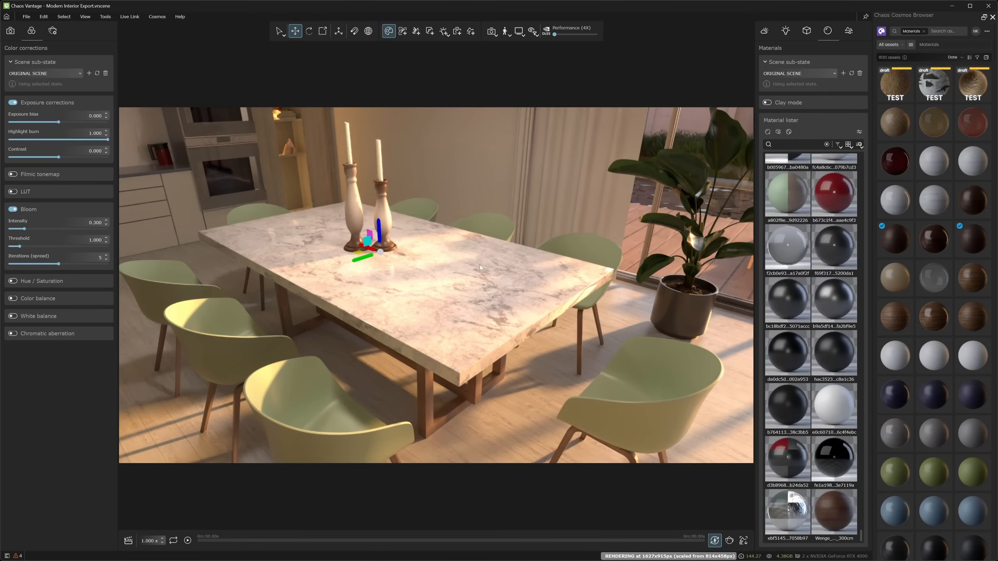
{"action": "right_click", "coordinate": [832, 502]}
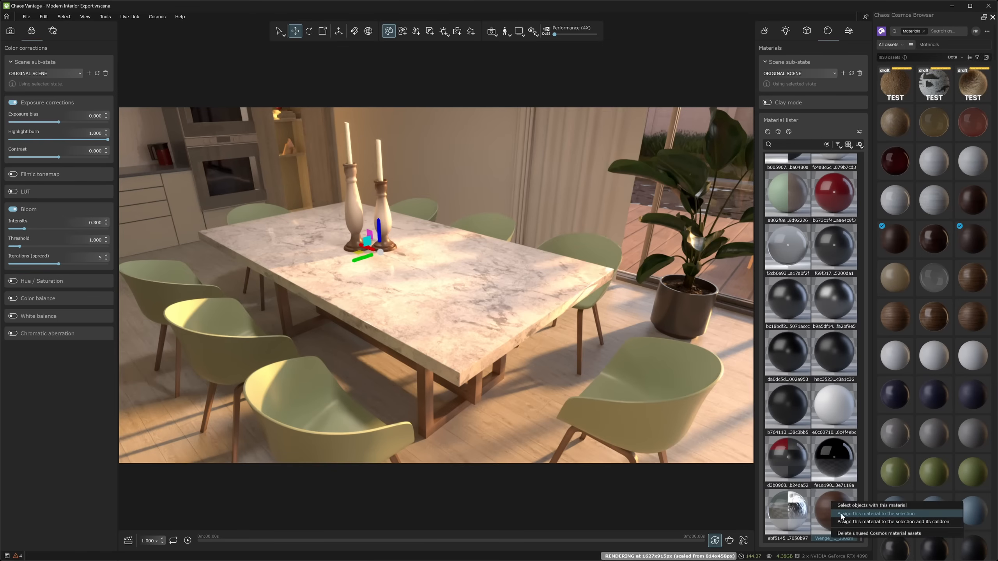
{"action": "left_click", "coordinate": [841, 515]}
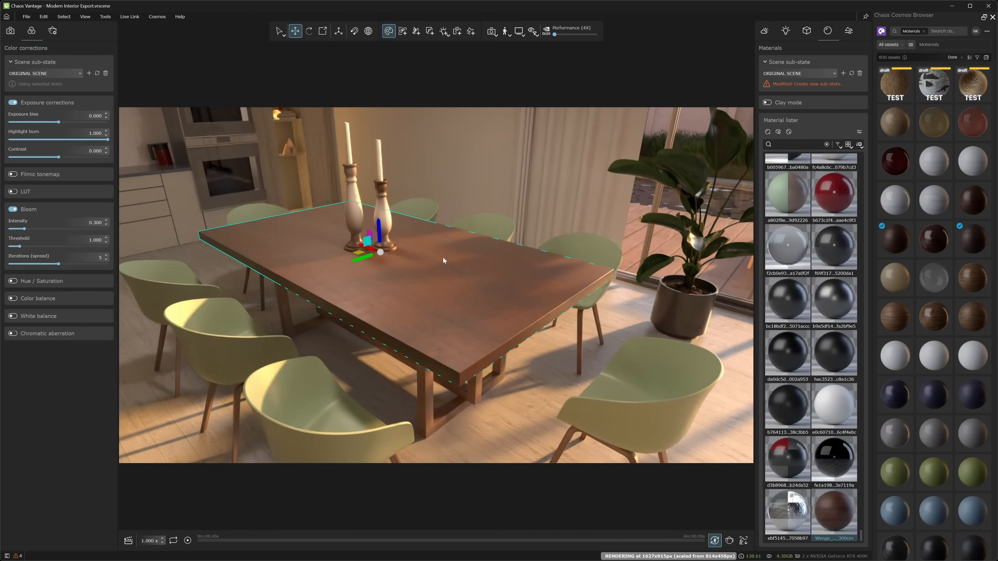
{"action": "key", "text": "ctrl+z"}
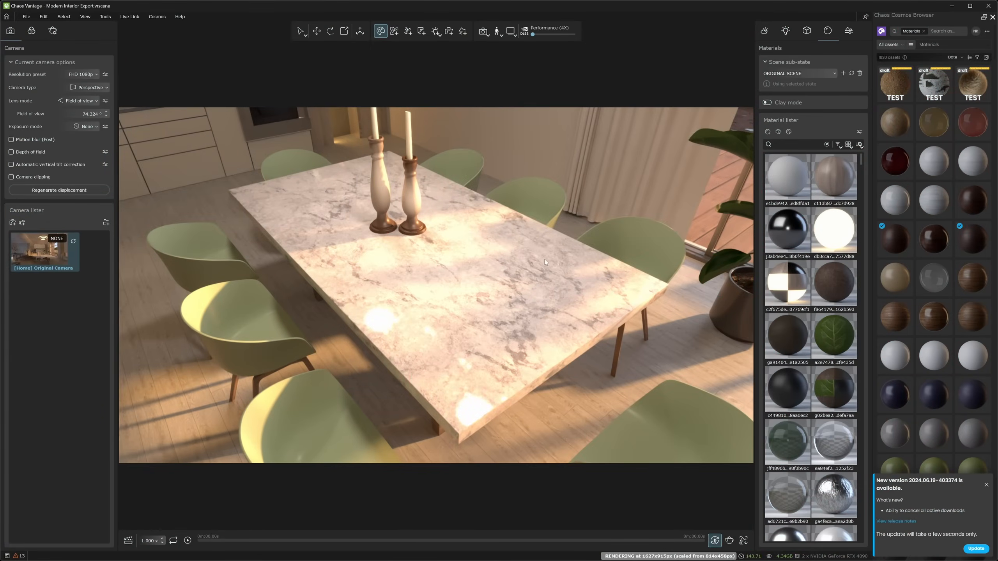
Try applying the dark material c449810...8aa0ec2 directly onto the tabletop, and view the material's assignment options without choosing one
{"action": "left_click_drag", "start_coordinate": [785, 389], "coordinate": [496, 307]}
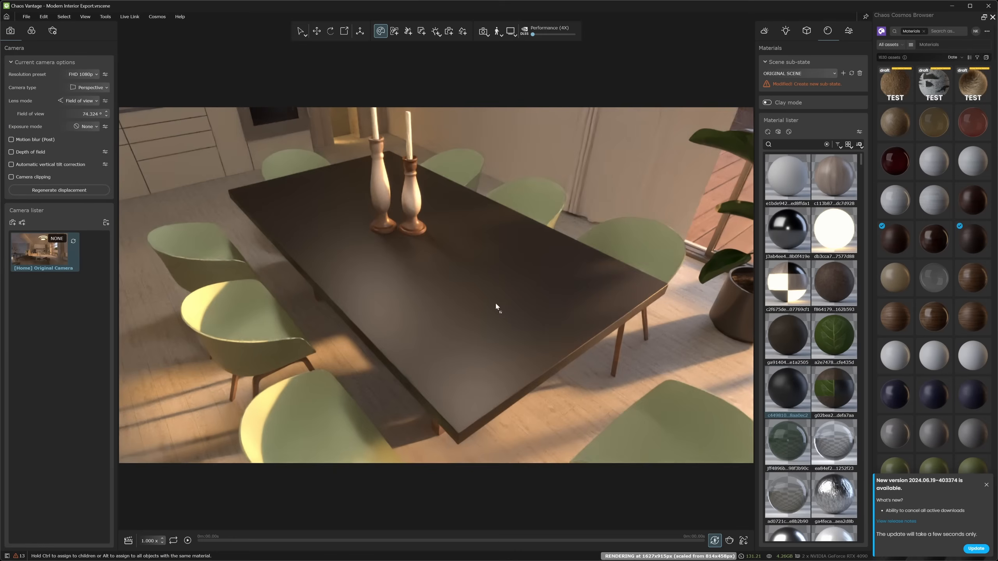
{"action": "right_click", "coordinate": [781, 383]}
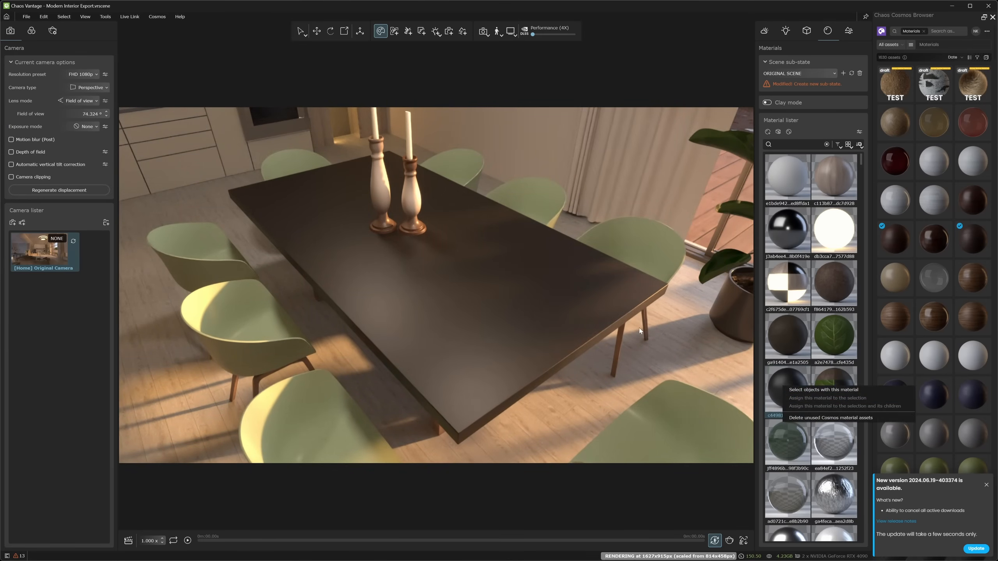
{"action": "left_click", "coordinate": [585, 302]}
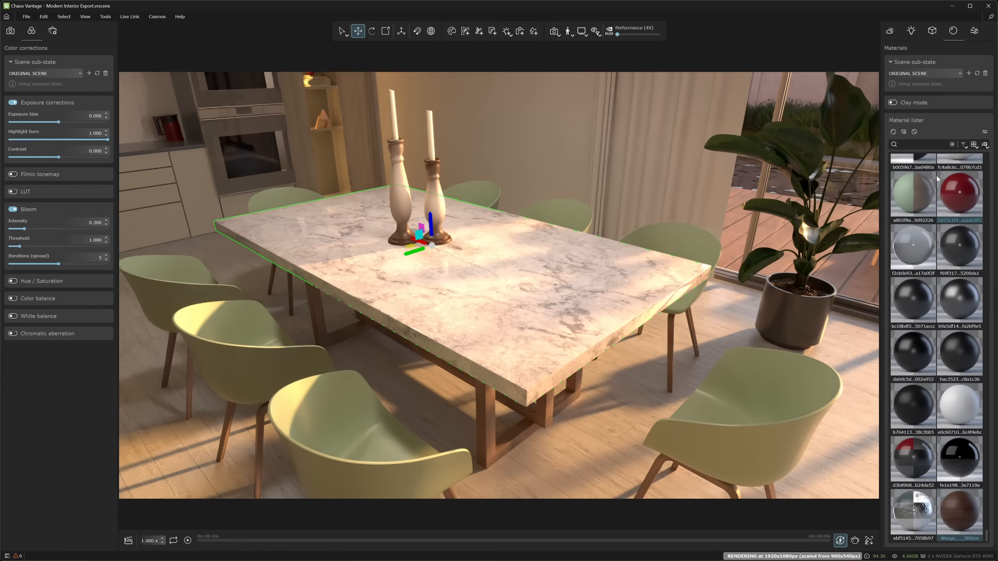
Turn on clay mode to preview the dining area without materials, and turn it off again
{"action": "left_click", "coordinate": [893, 103]}
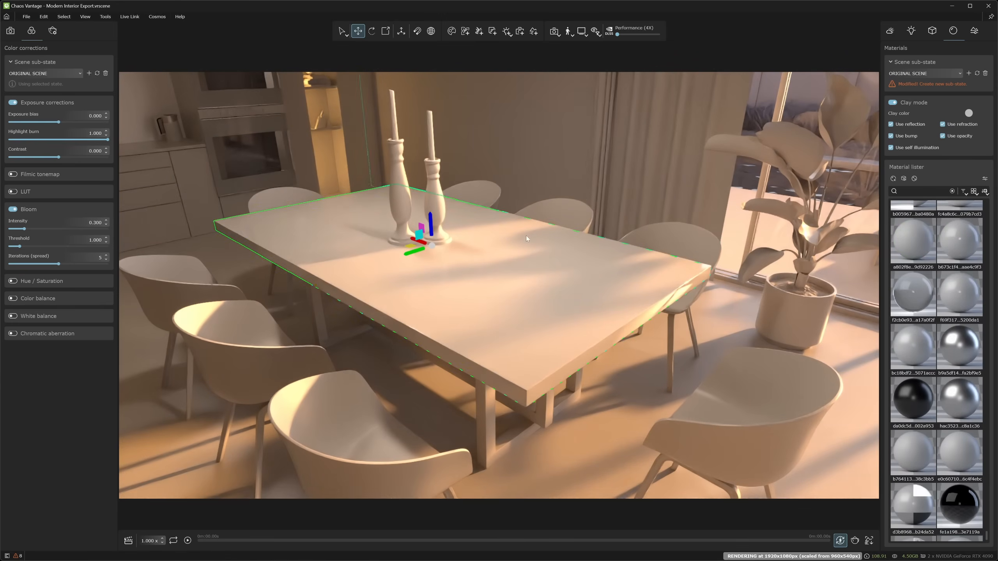
{"action": "left_click", "coordinate": [892, 103]}
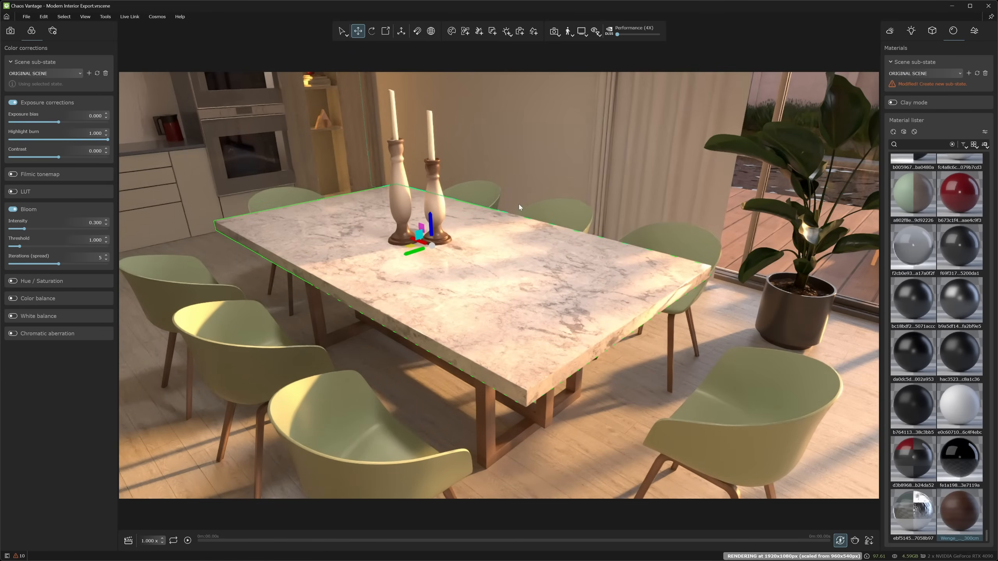
{"action": "middle_click_drag", "start_coordinate": [515, 218], "coordinate": [512, 230]}
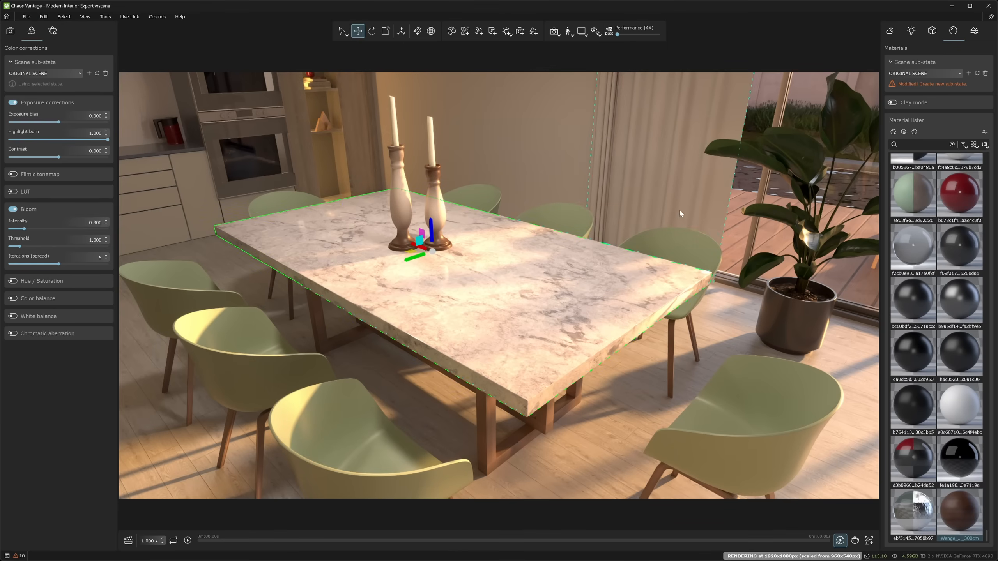
Find LM_Snooker_Table_Lights in the scene outliner and focus the view on that object
{"action": "left_click", "coordinate": [932, 32]}
{"action": "scroll", "coordinate": [929, 184], "scroll_direction": "down", "scroll_amount": 15}
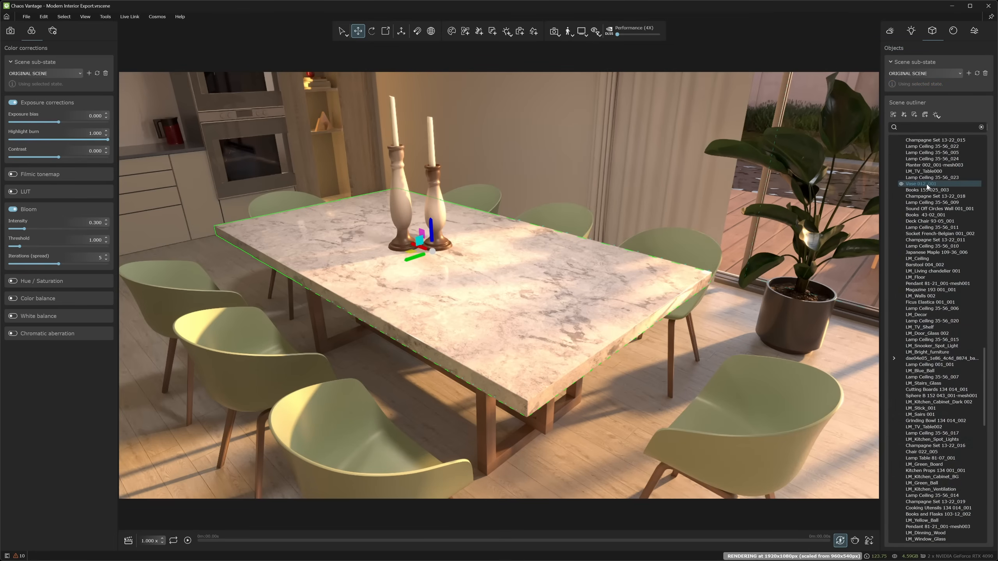
{"action": "scroll", "coordinate": [935, 207], "scroll_direction": "down", "scroll_amount": 12}
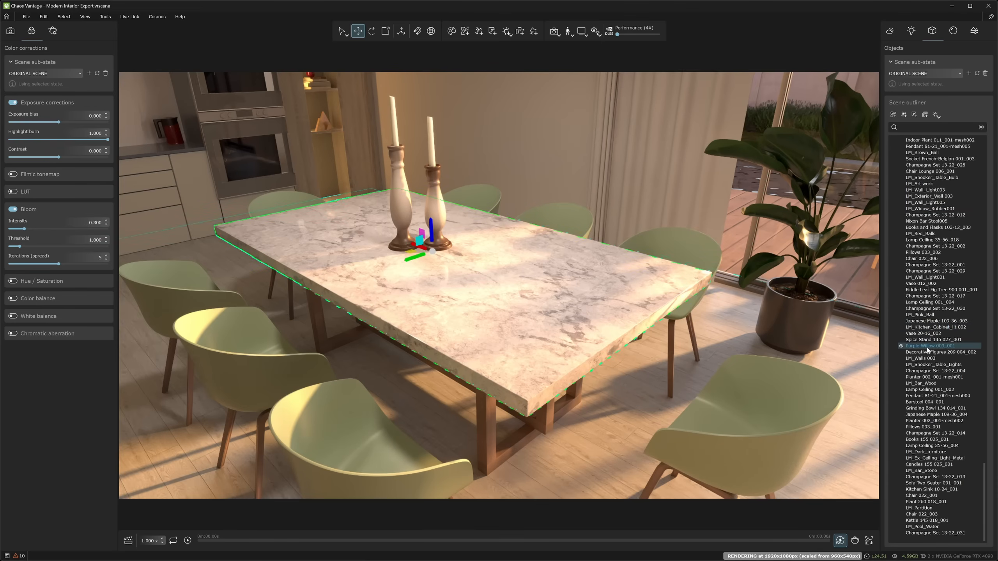
{"action": "double_click", "coordinate": [921, 364]}
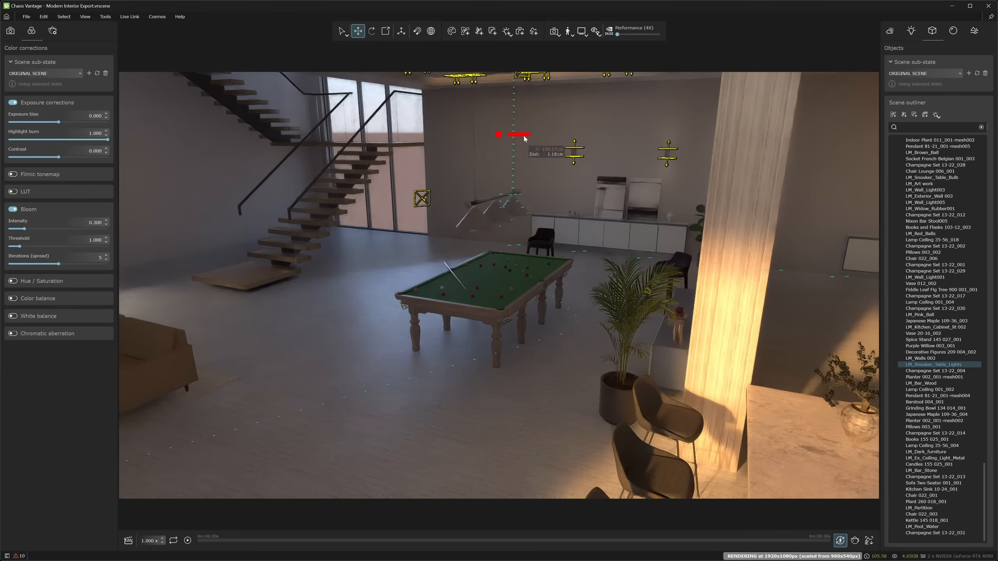
Try moving the snooker table lights sideways along the red axis, and undo the move
{"action": "left_click_drag", "start_coordinate": [525, 139], "coordinate": [585, 139]}
{"action": "key", "text": "ctrl+z"}
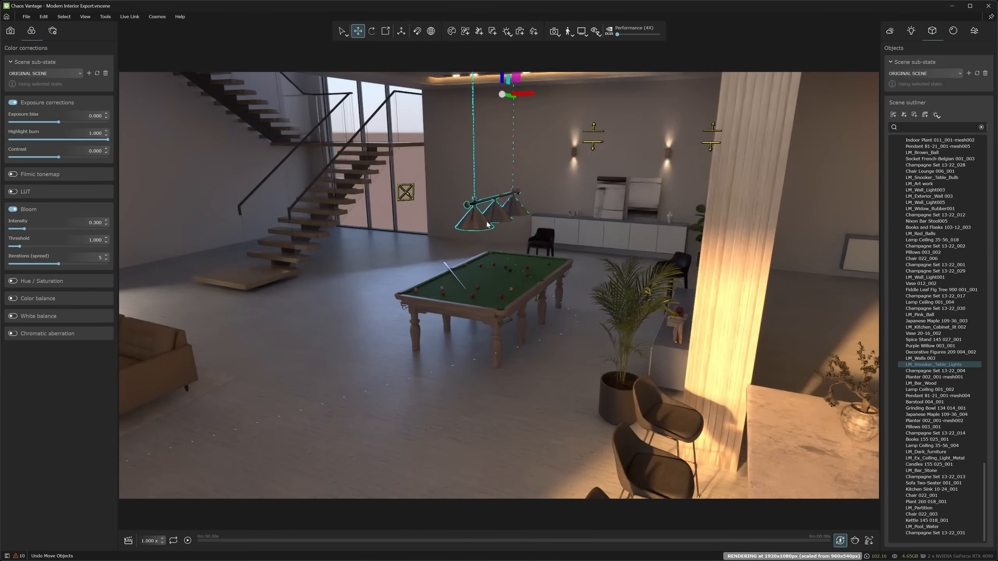
{"action": "scroll", "coordinate": [485, 219], "scroll_direction": "up", "scroll_amount": 3}
{"action": "right_click_drag", "start_coordinate": [485, 219], "coordinate": [481, 218]}
{"action": "scroll", "coordinate": [516, 235], "scroll_direction": "down", "scroll_amount": 3}
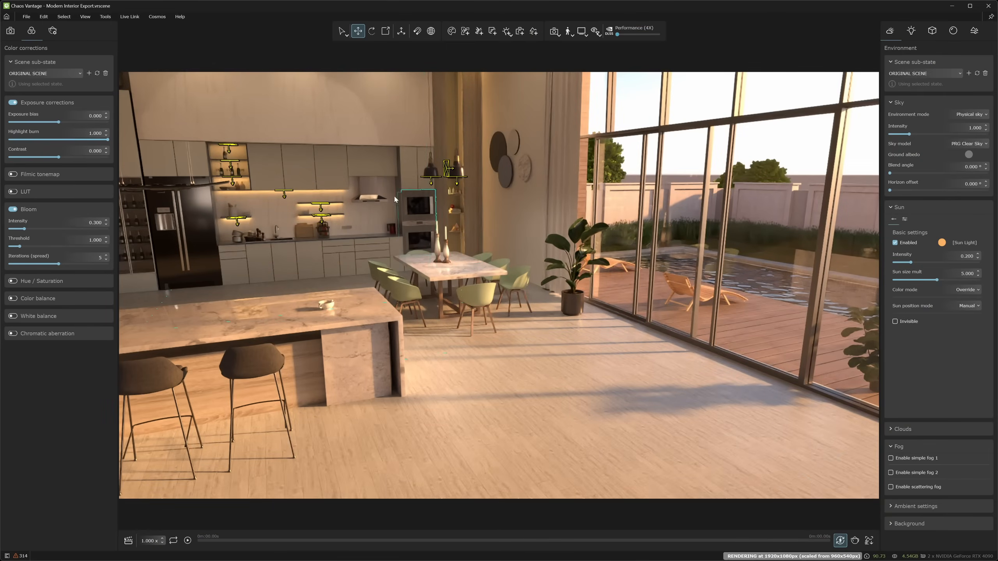
Disable global illumination in the render settings to compare the kitchen lighting, and enable it again
{"action": "left_click", "coordinate": [52, 32]}
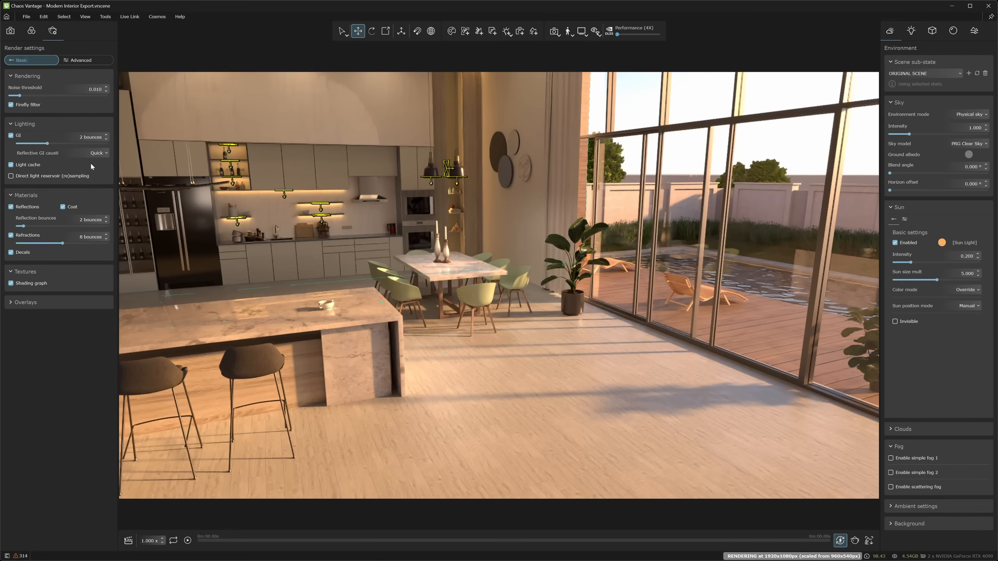
{"action": "left_click", "coordinate": [11, 135]}
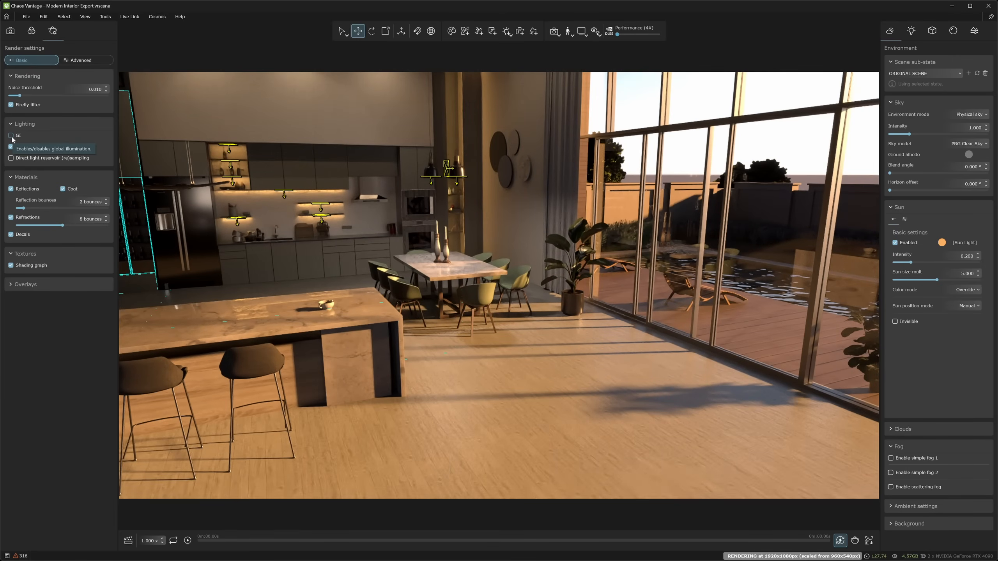
{"action": "left_click", "coordinate": [11, 136]}
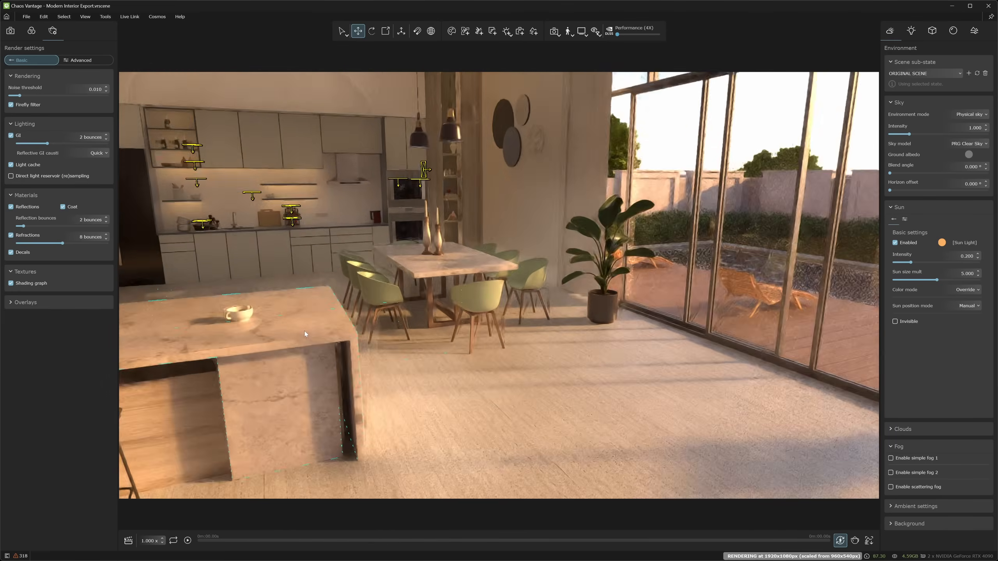
Raise the DLSS quality to DLAA (1X) and inspect the kitchen island up close
{"action": "scroll", "coordinate": [306, 334], "scroll_direction": "down", "scroll_amount": 3}
{"action": "middle_click_drag", "start_coordinate": [315, 331], "coordinate": [418, 296]}
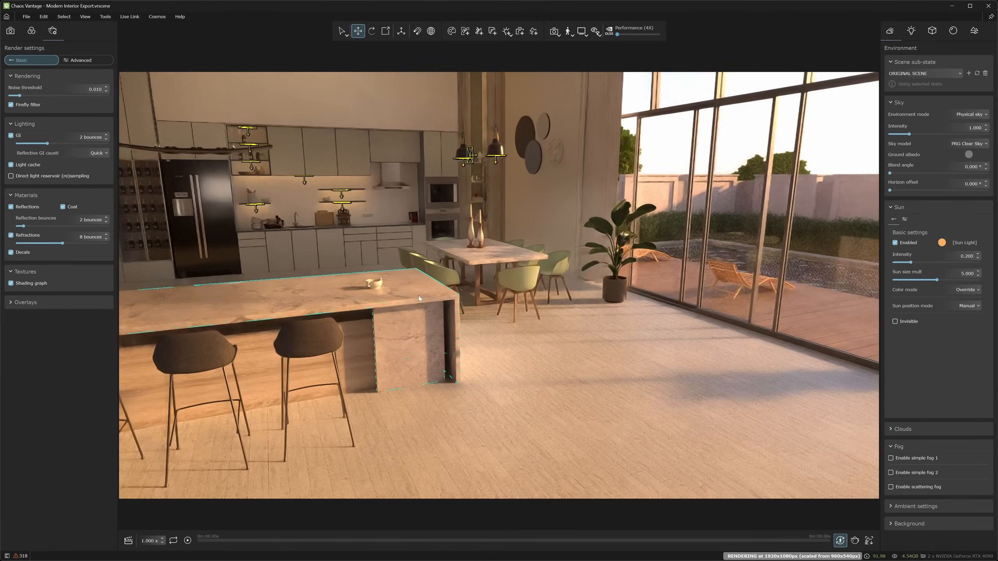
{"action": "right_click_drag", "start_coordinate": [418, 295], "coordinate": [598, 271]}
{"action": "scroll", "coordinate": [461, 290], "scroll_direction": "down", "scroll_amount": 4}
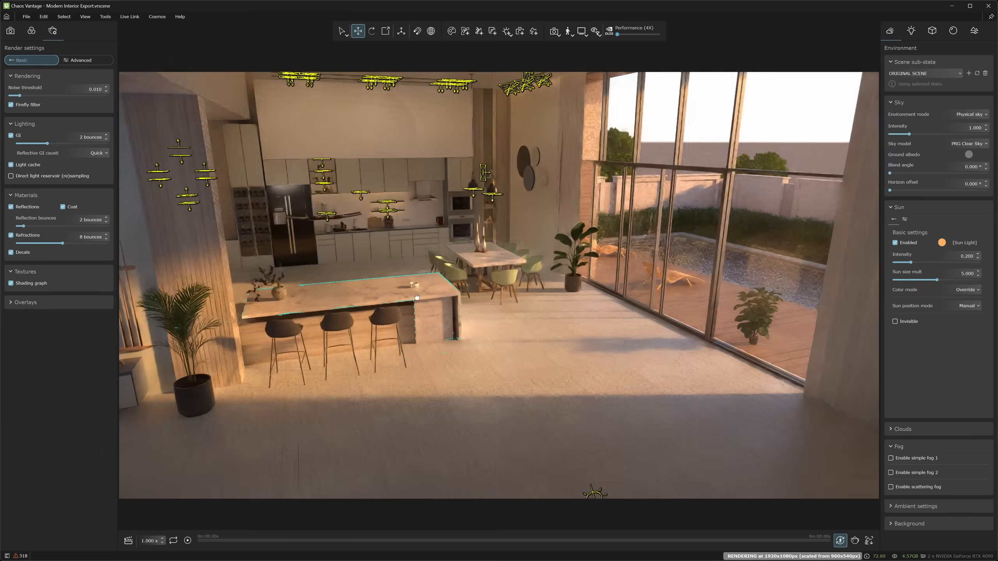
{"action": "middle_click_drag", "start_coordinate": [389, 317], "coordinate": [454, 286]}
{"action": "mouse_move", "coordinate": [454, 285]}
{"action": "right_mouse_down"}
{"action": "mouse_move", "coordinate": [442, 289]}
{"action": "mouse_move", "coordinate": [457, 287]}
{"action": "right_mouse_up"}
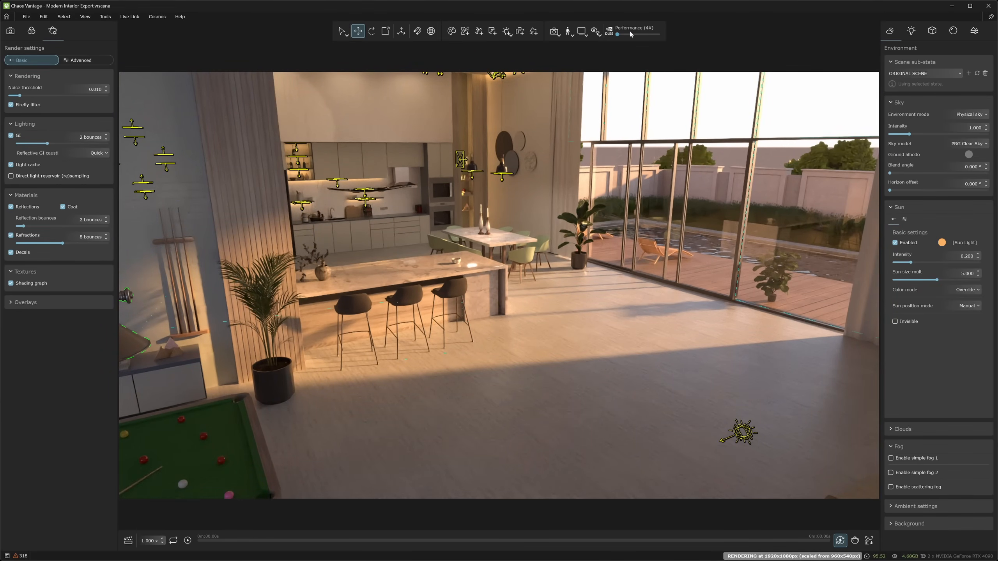
{"action": "left_click_drag", "start_coordinate": [635, 36], "coordinate": [663, 33]}
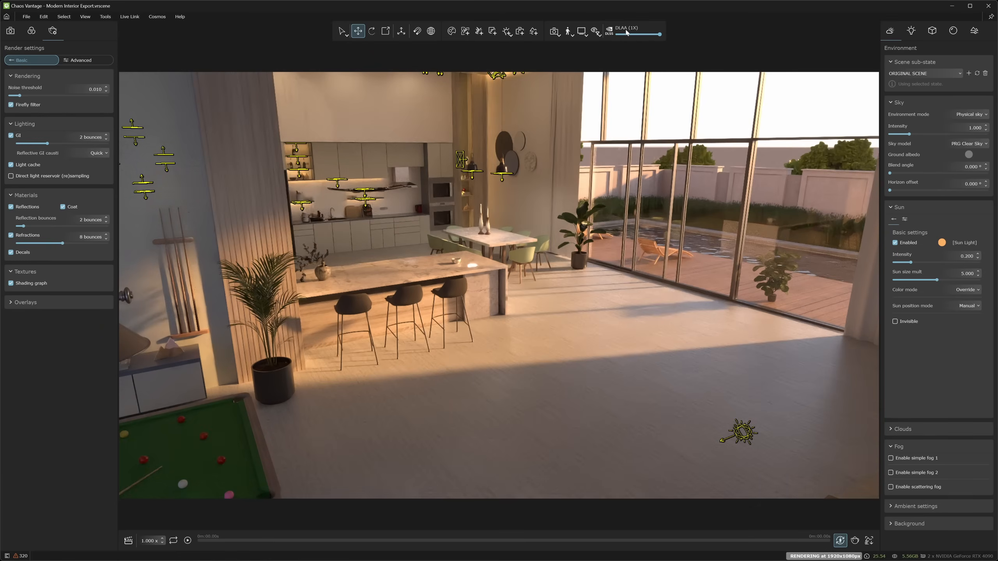
{"action": "scroll", "coordinate": [464, 270], "scroll_direction": "up", "scroll_amount": 4}
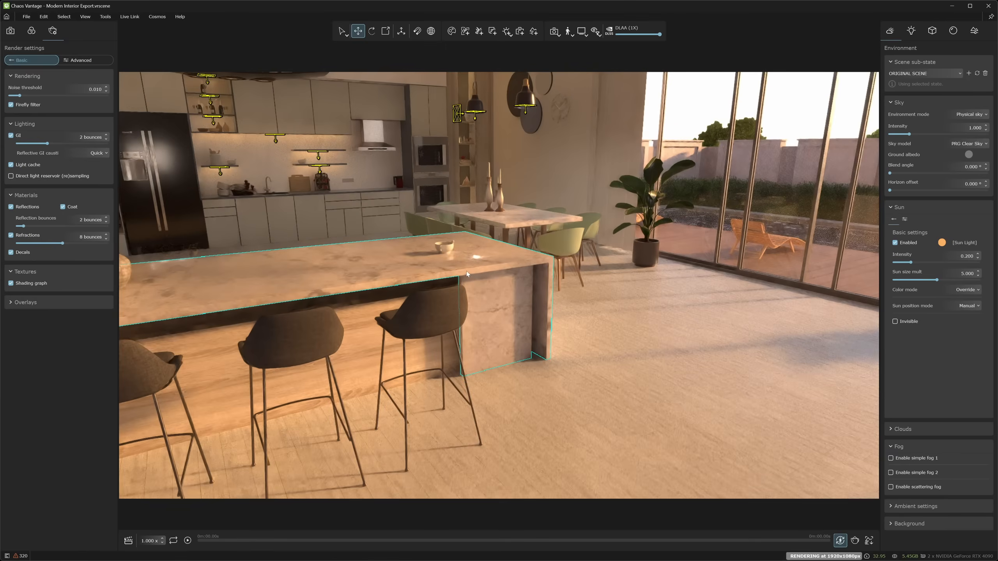
Pull the view back from the kitchen island to the wider room and lower the DLSS quality to Performance (4X)
{"action": "mouse_move", "coordinate": [464, 271]}
{"action": "right_mouse_down"}
{"action": "mouse_move", "coordinate": [338, 295]}
{"action": "mouse_move", "coordinate": [510, 275]}
{"action": "mouse_move", "coordinate": [566, 283]}
{"action": "mouse_move", "coordinate": [467, 272]}
{"action": "right_mouse_up"}
{"action": "scroll", "coordinate": [467, 273], "scroll_direction": "down", "scroll_amount": 5}
{"action": "middle_click_drag", "start_coordinate": [467, 273], "coordinate": [559, 241]}
{"action": "right_click_drag", "start_coordinate": [535, 242], "coordinate": [558, 247]}
{"action": "mouse_move", "coordinate": [470, 248]}
{"action": "right_mouse_down"}
{"action": "mouse_move", "coordinate": [515, 258]}
{"action": "mouse_move", "coordinate": [496, 249]}
{"action": "mouse_move", "coordinate": [496, 283]}
{"action": "right_mouse_up"}
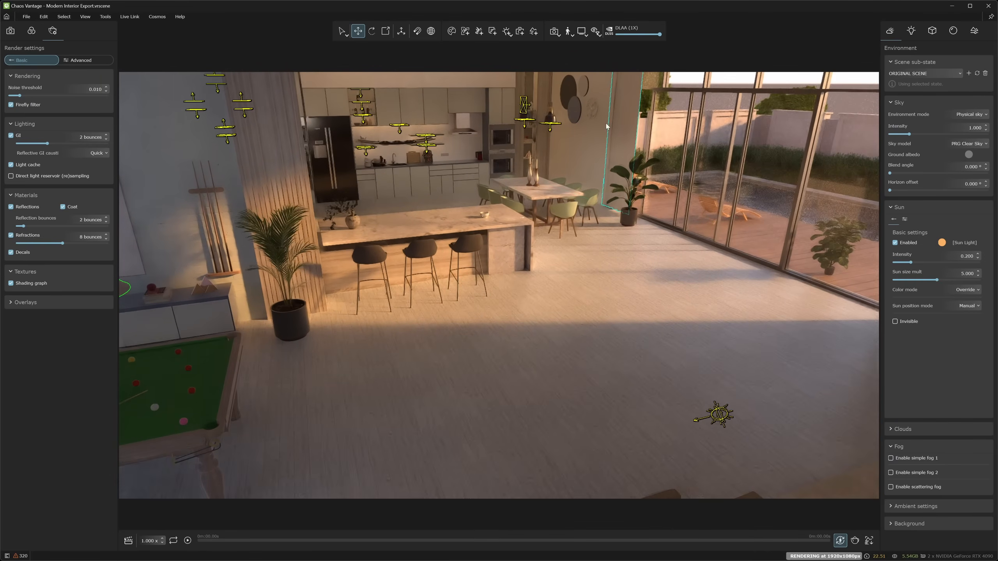
{"action": "left_click", "coordinate": [618, 35]}
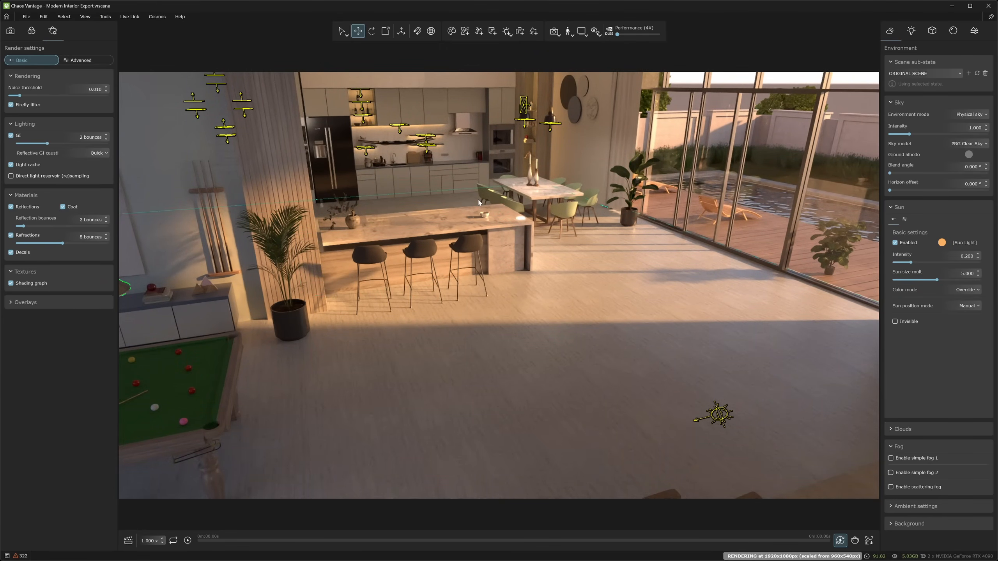
Set up a still image render from Original Camera with Keep Desktop Responsive enabled
{"action": "left_click", "coordinate": [854, 542]}
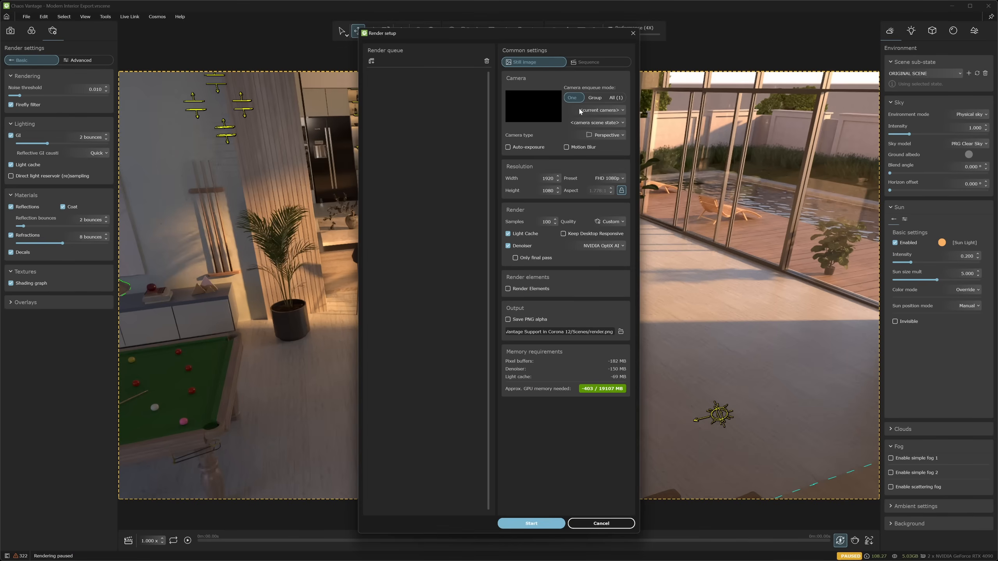
{"action": "left_click", "coordinate": [622, 111]}
{"action": "left_click", "coordinate": [608, 119]}
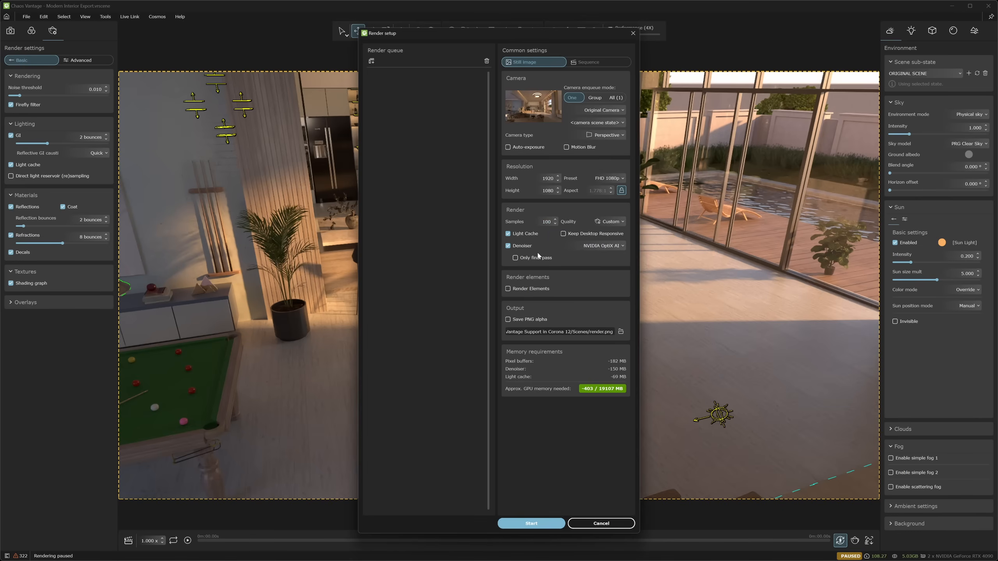
{"action": "left_click", "coordinate": [563, 234]}
{"action": "left_click", "coordinate": [566, 234]}
{"action": "left_click", "coordinate": [564, 234]}
Enable render elements, examine the available beauty, geometry and mask passes, and disable render elements again
{"action": "left_click", "coordinate": [508, 289]}
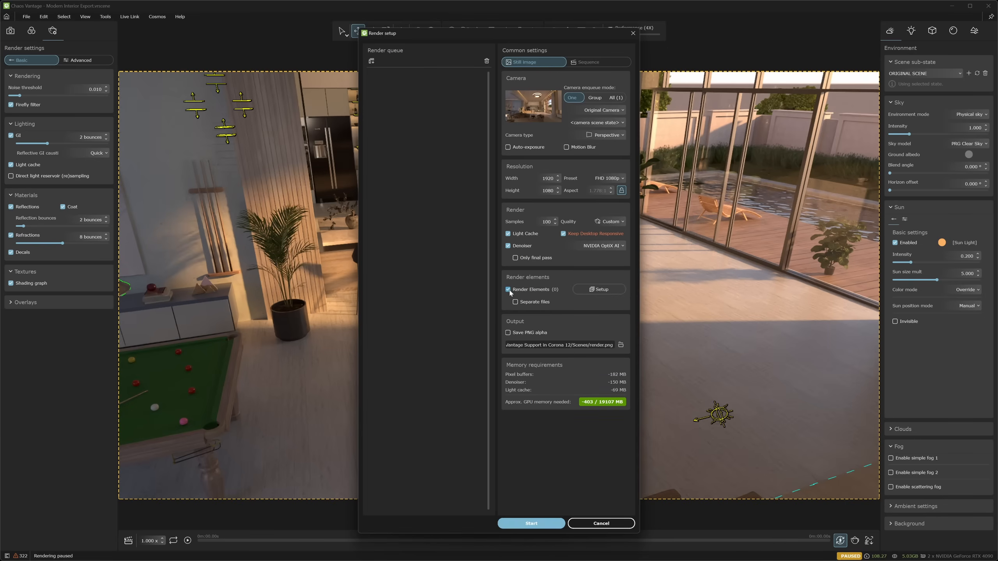
{"action": "left_click", "coordinate": [592, 291]}
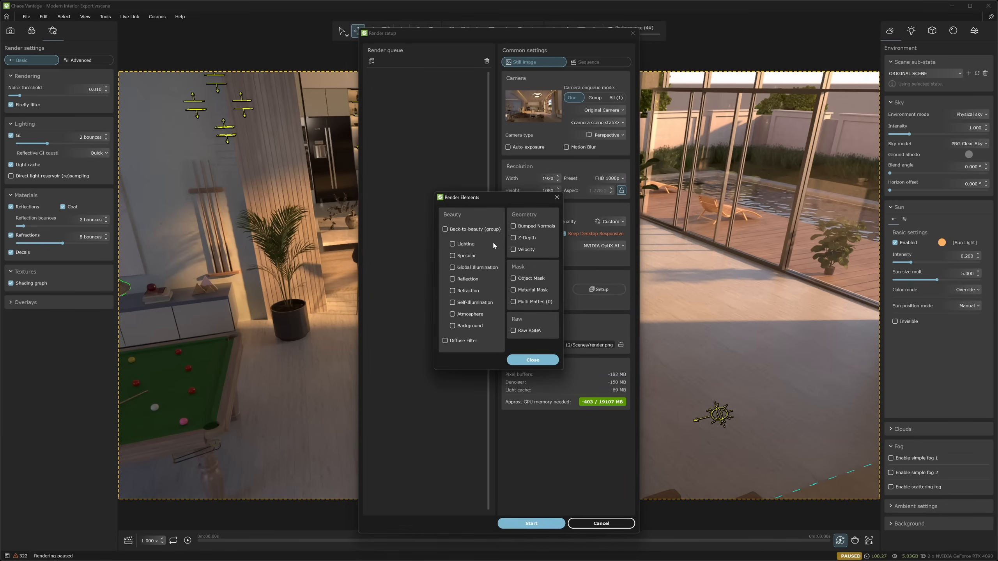
{"action": "left_click", "coordinate": [557, 197]}
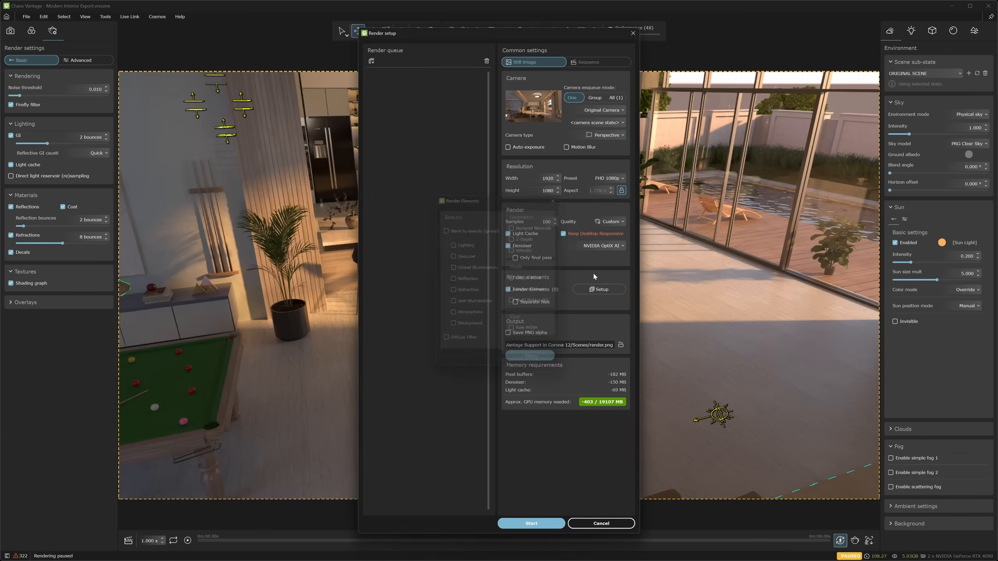
{"action": "left_click", "coordinate": [507, 289]}
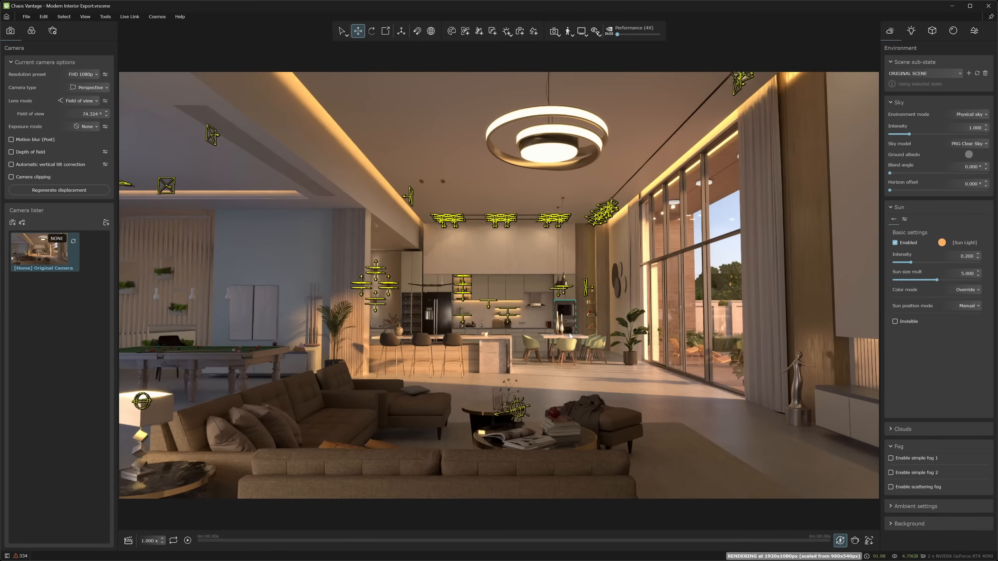
Frame the marble dining table from above with the kitchen cabinets behind it and save the view as a new camera
{"action": "scroll", "coordinate": [558, 336], "scroll_direction": "up", "scroll_amount": 3}
{"action": "scroll", "coordinate": [558, 339], "scroll_direction": "up", "scroll_amount": 3}
{"action": "right_click_drag", "start_coordinate": [558, 338], "coordinate": [593, 349]}
{"action": "mouse_move", "coordinate": [518, 308]}
{"action": "middle_mouse_down"}
{"action": "mouse_move", "coordinate": [464, 293]}
{"action": "mouse_move", "coordinate": [436, 304]}
{"action": "mouse_move", "coordinate": [450, 296]}
{"action": "middle_mouse_up"}
{"action": "scroll", "coordinate": [437, 305], "scroll_direction": "up", "scroll_amount": 3}
{"action": "scroll", "coordinate": [446, 295], "scroll_direction": "up", "scroll_amount": 3}
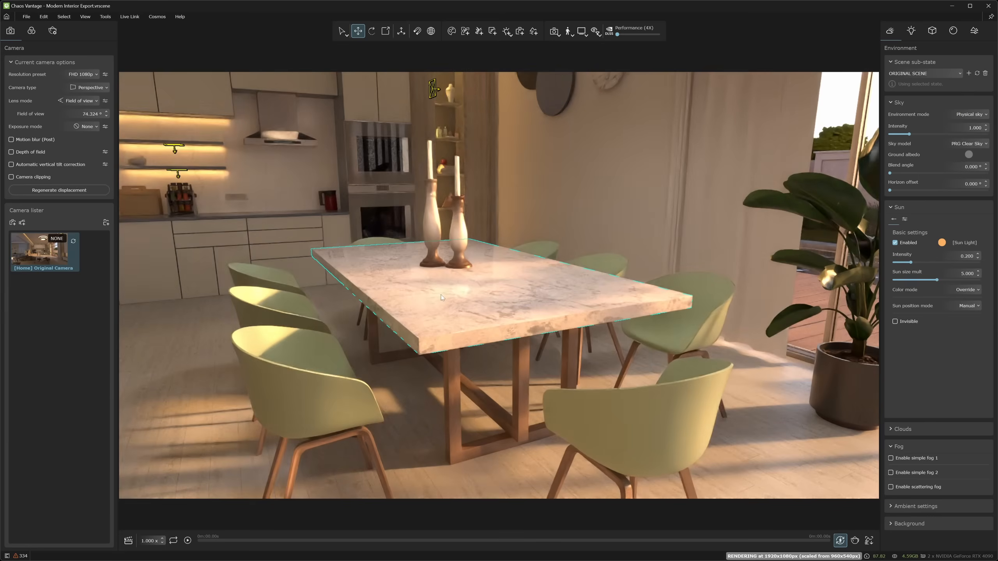
{"action": "mouse_move", "coordinate": [442, 293]}
{"action": "right_mouse_down"}
{"action": "mouse_move", "coordinate": [451, 314]}
{"action": "mouse_move", "coordinate": [445, 284]}
{"action": "right_mouse_up"}
{"action": "middle_click_drag", "start_coordinate": [443, 293], "coordinate": [477, 282]}
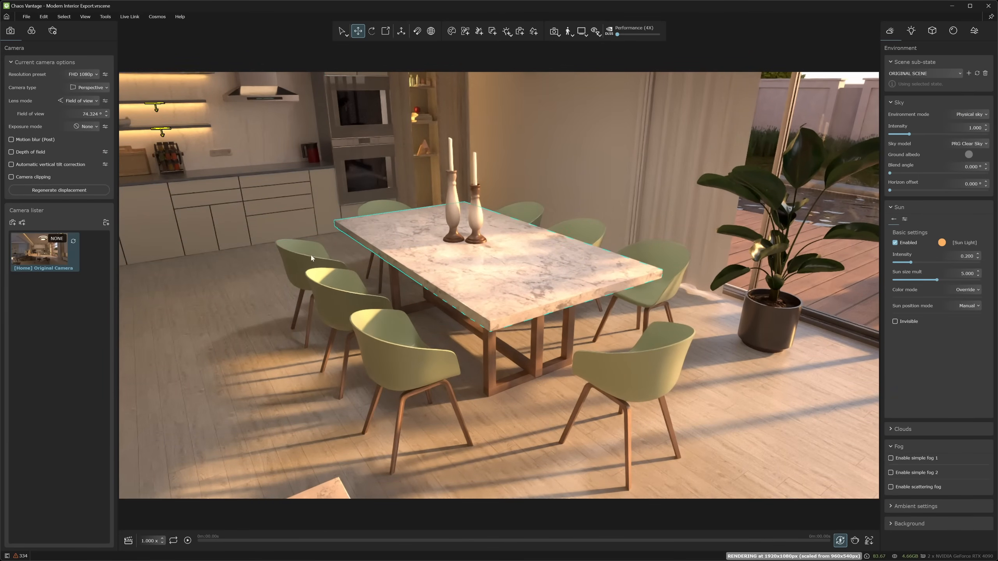
{"action": "left_click", "coordinate": [12, 223]}
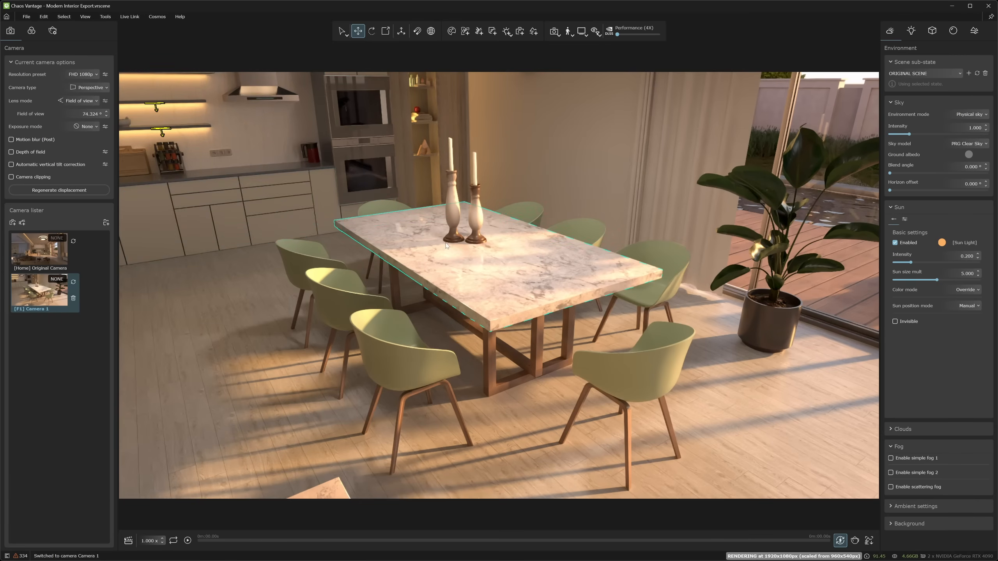
Frame the dining table from the opposite side, facing the living area and staircase, and save that view as another camera
{"action": "left_click_drag", "start_coordinate": [446, 246], "coordinate": [338, 248]}
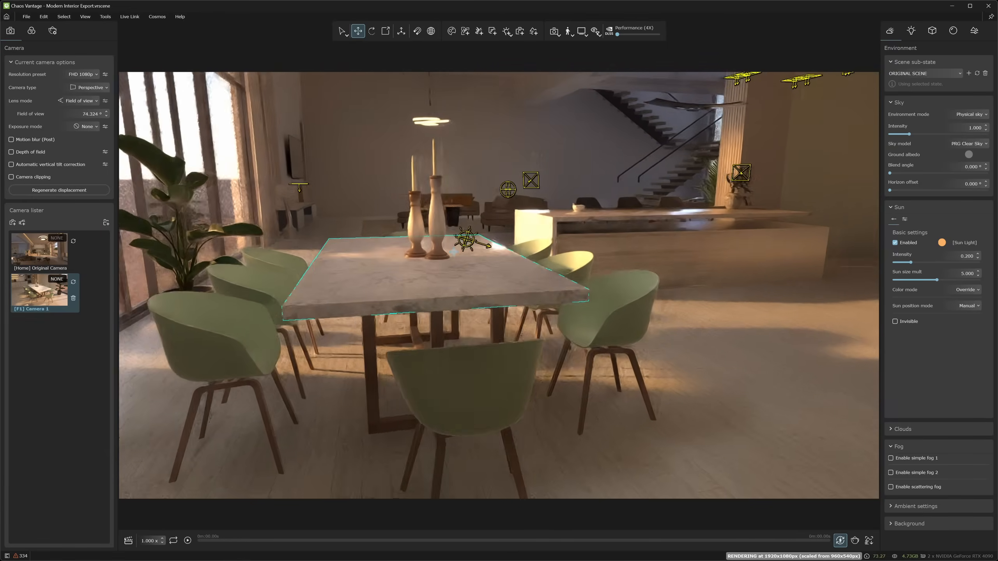
{"action": "right_click_drag", "start_coordinate": [454, 251], "coordinate": [424, 252]}
{"action": "middle_click_drag", "start_coordinate": [424, 252], "coordinate": [493, 244]}
{"action": "right_click_drag", "start_coordinate": [493, 244], "coordinate": [525, 247]}
{"action": "right_click_drag", "start_coordinate": [428, 251], "coordinate": [457, 256]}
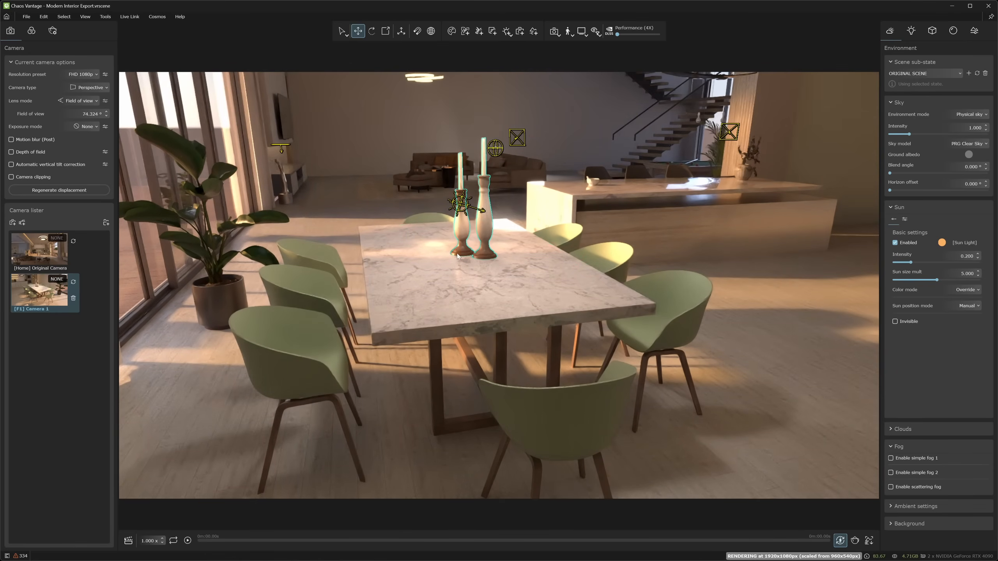
{"action": "left_click", "coordinate": [12, 222]}
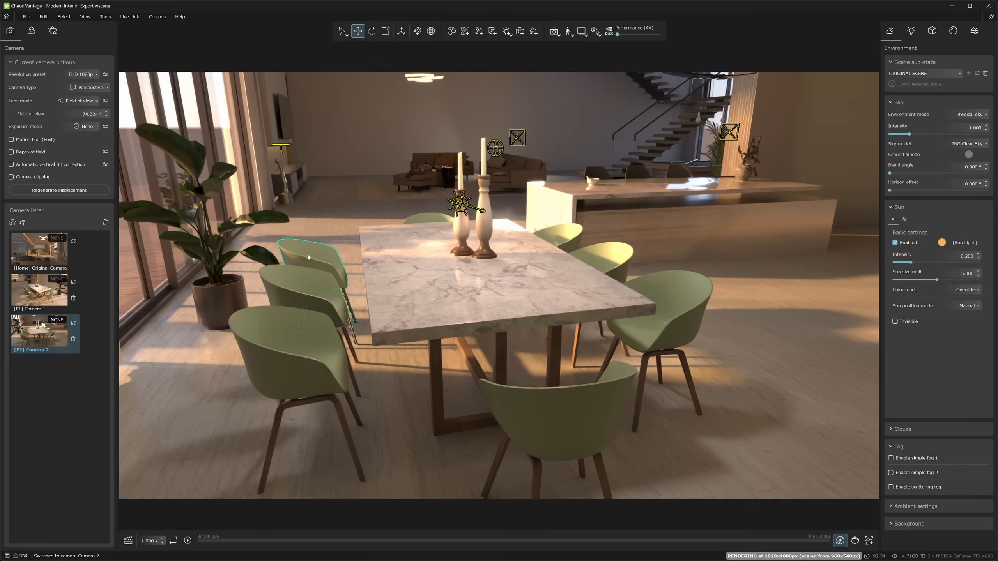
Switch between Original Camera, Camera 1 and Camera 2 to compare the transitions, and return to Original Camera
{"action": "left_click", "coordinate": [35, 254]}
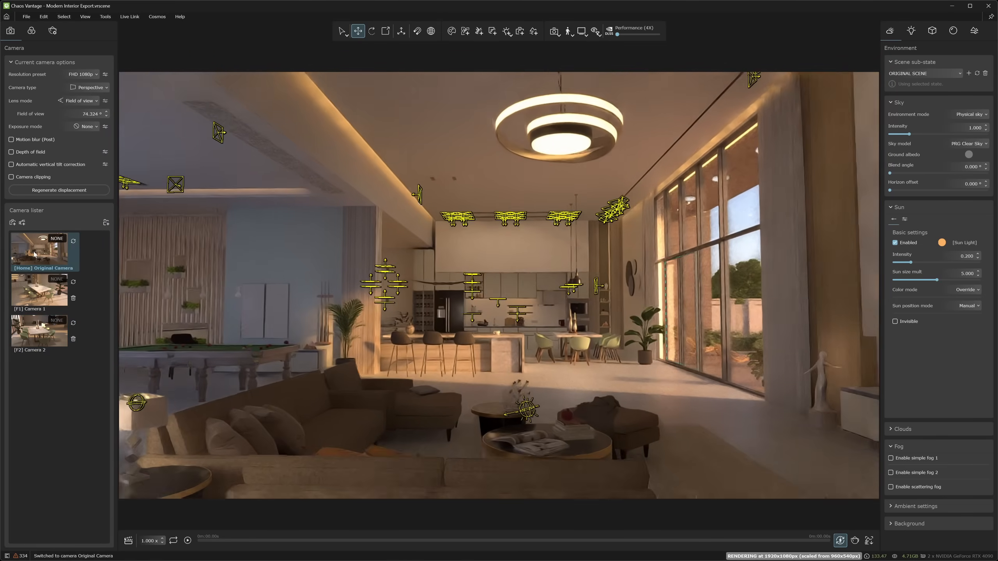
{"action": "left_click", "coordinate": [40, 291]}
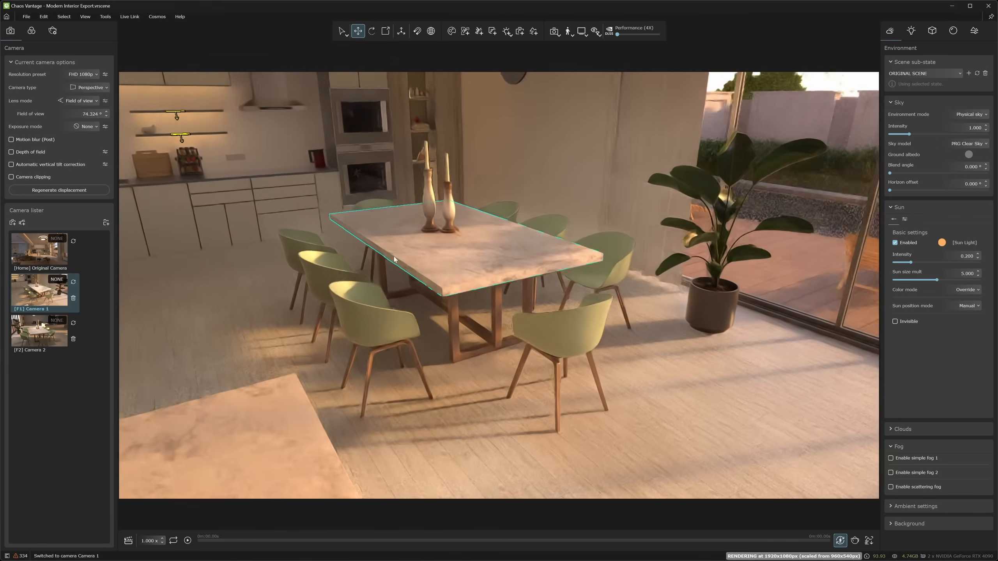
{"action": "left_click", "coordinate": [49, 336]}
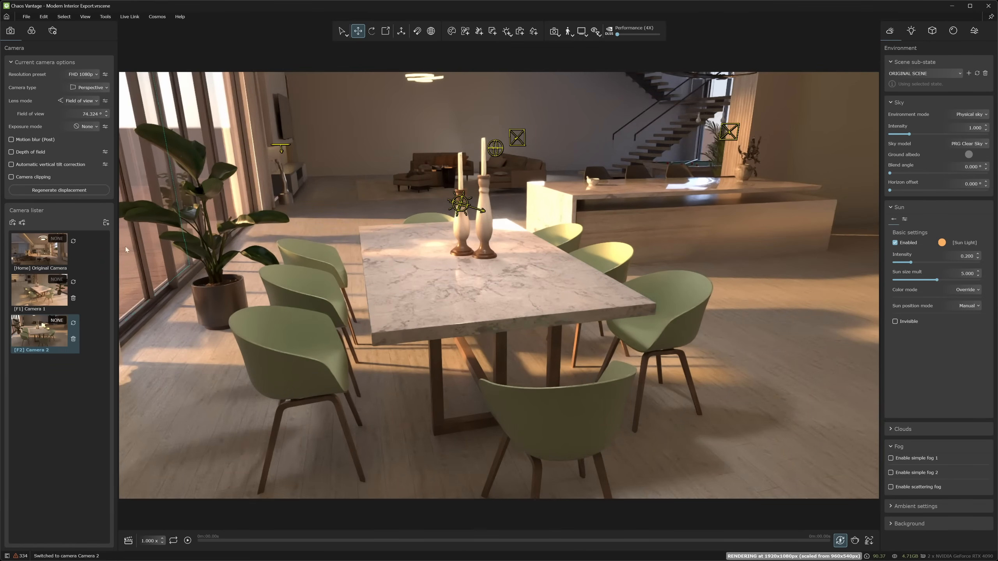
{"action": "left_click", "coordinate": [48, 258]}
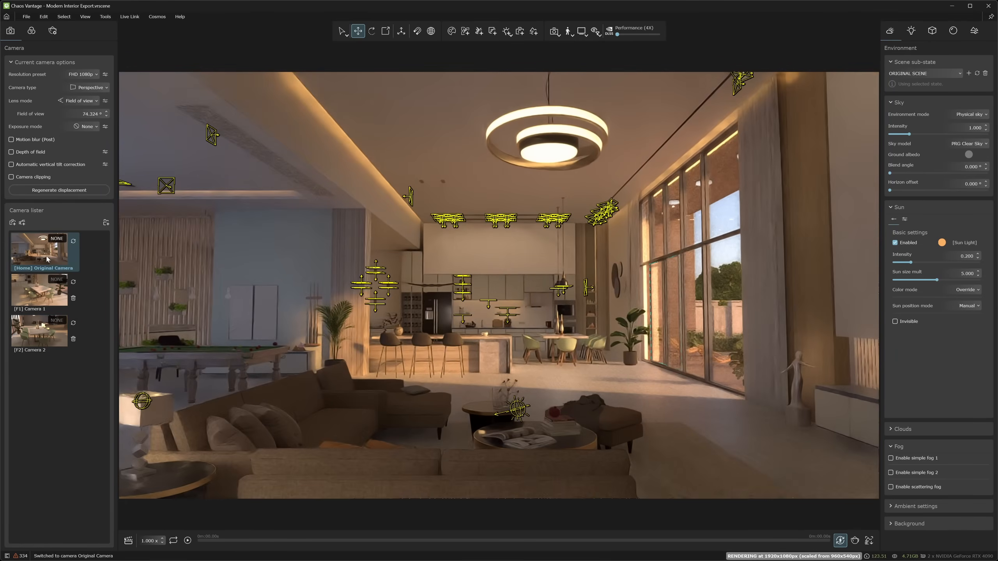
{"action": "left_click", "coordinate": [44, 293]}
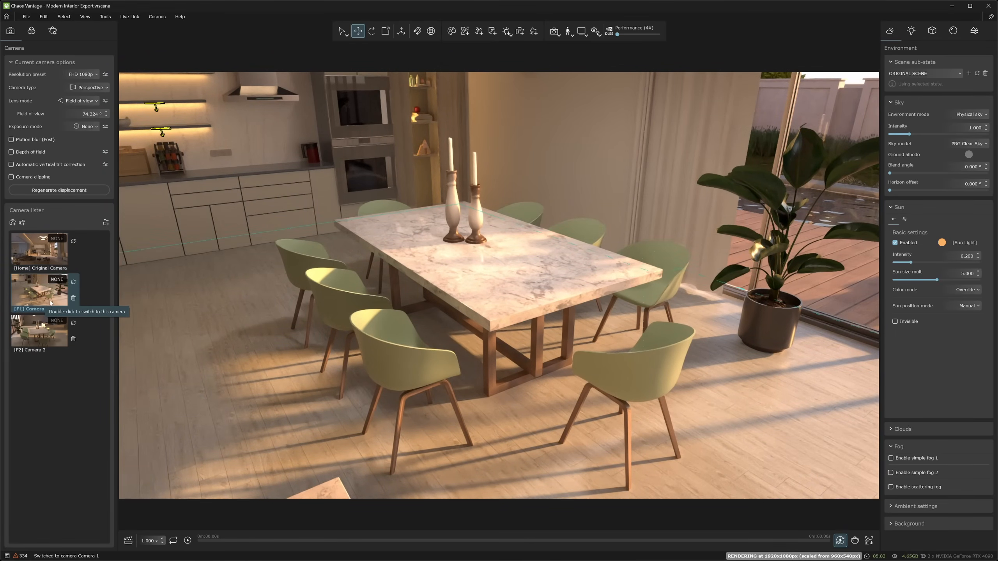
{"action": "double_click", "coordinate": [49, 260]}
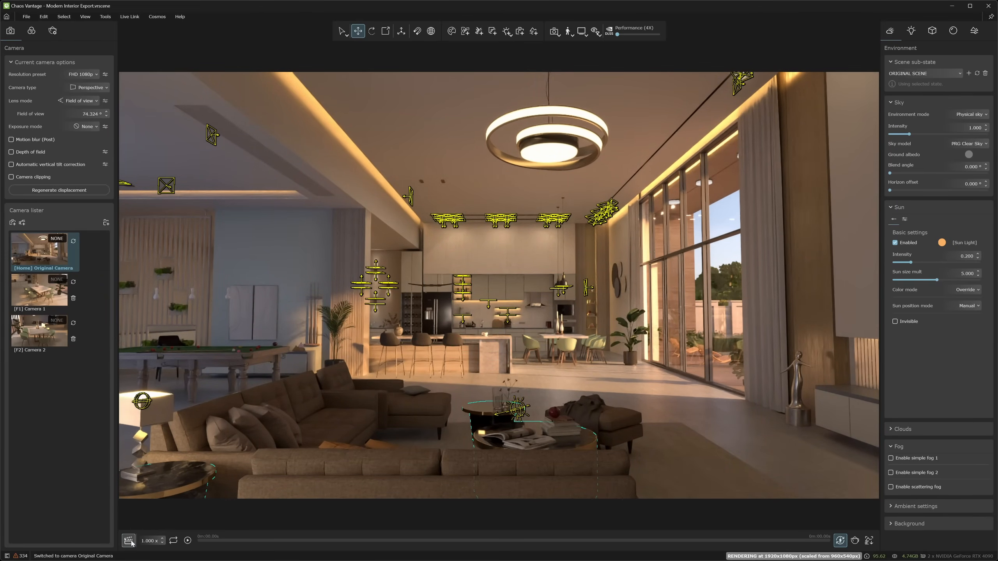
Open the animation editor in Shot mode and add Original Camera, Camera 1 and Camera 2 to the camera track in order
{"action": "left_click", "coordinate": [128, 540]}
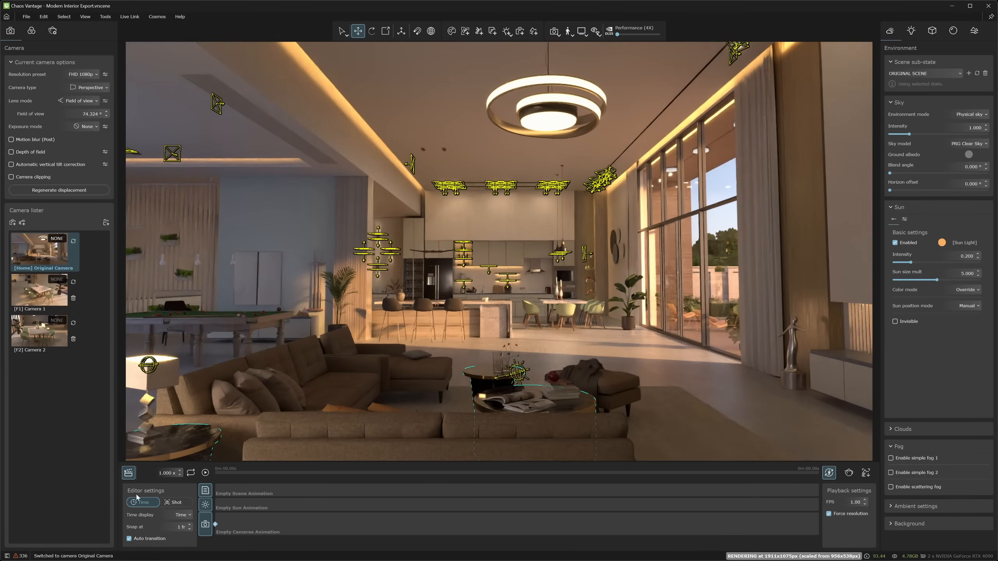
{"action": "left_click", "coordinate": [178, 503]}
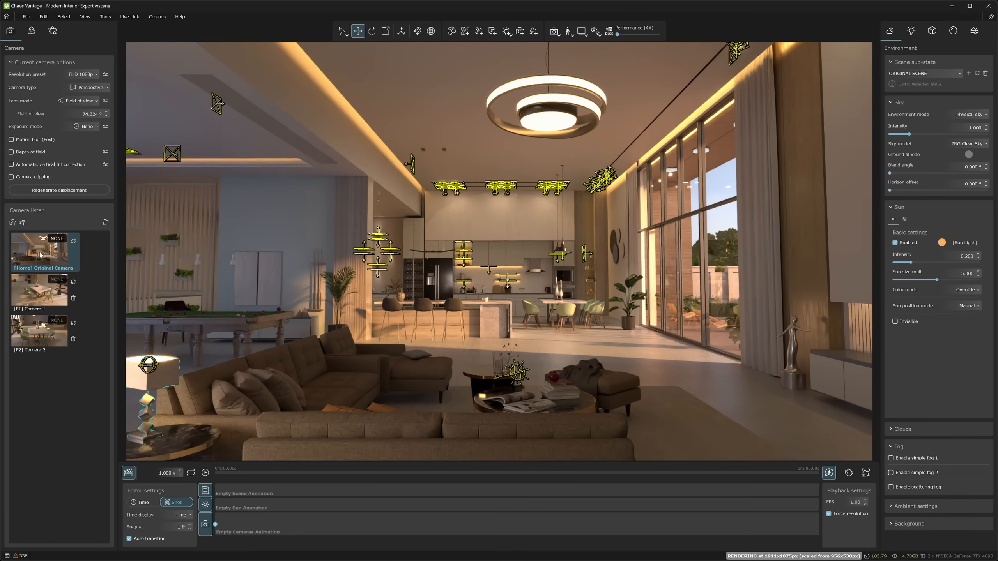
{"action": "left_click_drag", "start_coordinate": [40, 254], "coordinate": [225, 521]}
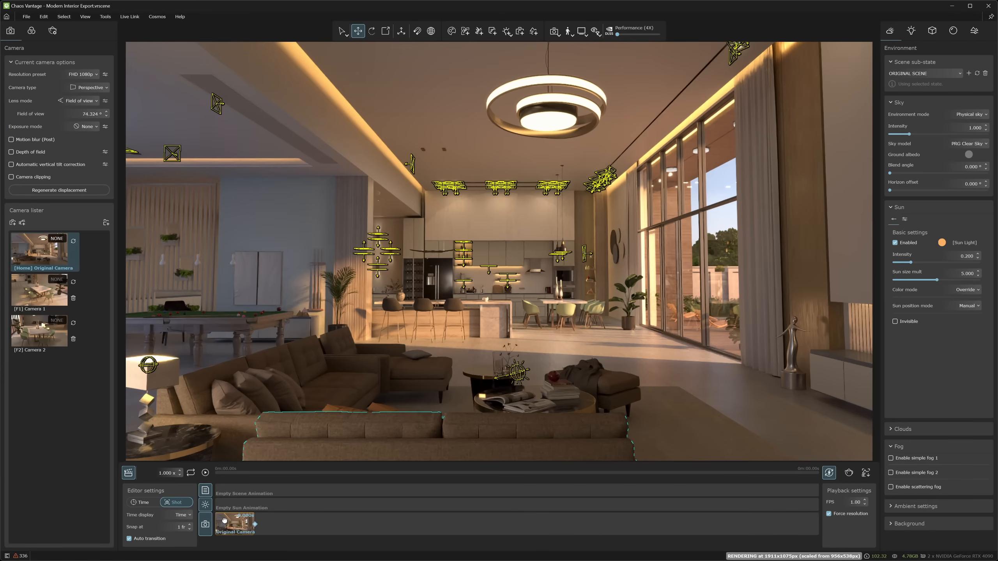
{"action": "left_click_drag", "start_coordinate": [40, 292], "coordinate": [264, 520]}
{"action": "left_click_drag", "start_coordinate": [39, 332], "coordinate": [336, 521]}
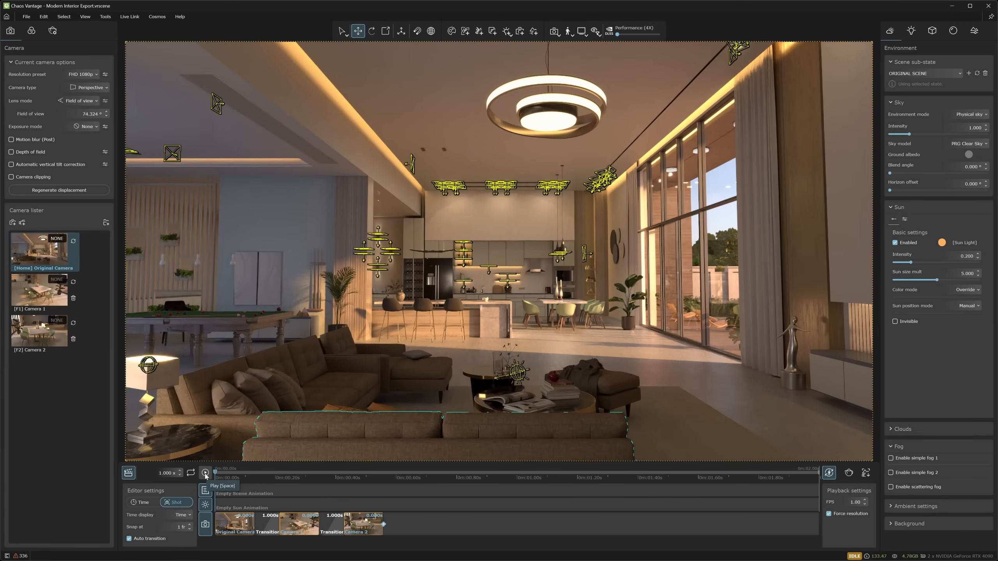
Play the camera animation to preview the movement between the three shots, and stop the playback
{"action": "left_click", "coordinate": [205, 474]}
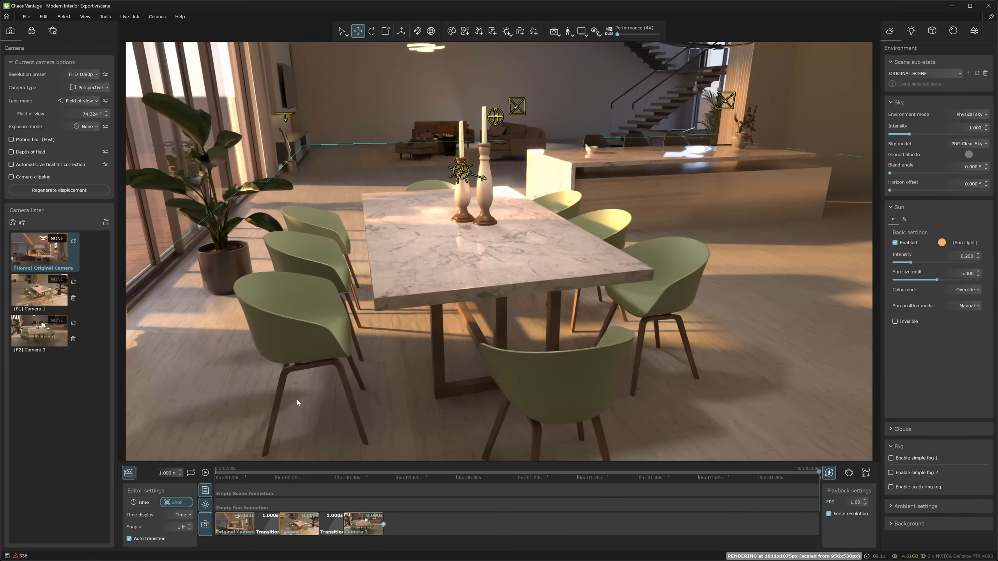
{"action": "left_click", "coordinate": [205, 473]}
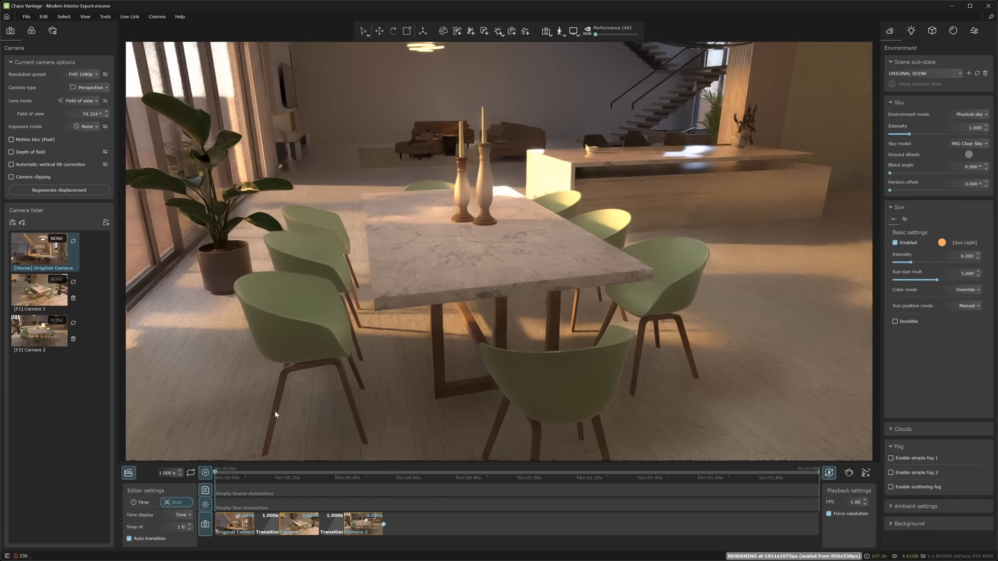
{"action": "key", "text": "space"}
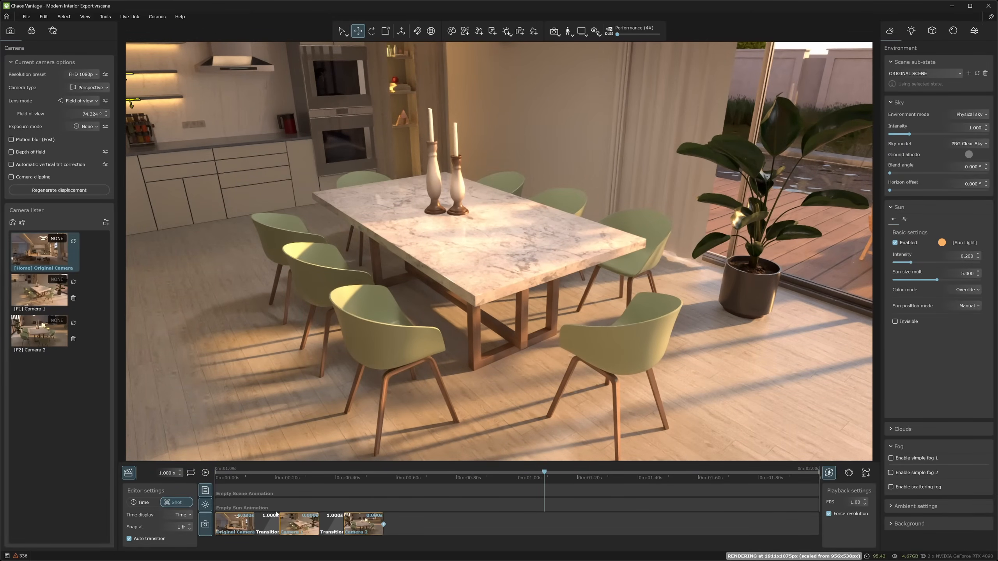
Set the transition from Original Camera to Camera 1 to 5 seconds and play the animation to check it
{"action": "left_click", "coordinate": [267, 522]}
{"action": "right_click", "coordinate": [268, 519]}
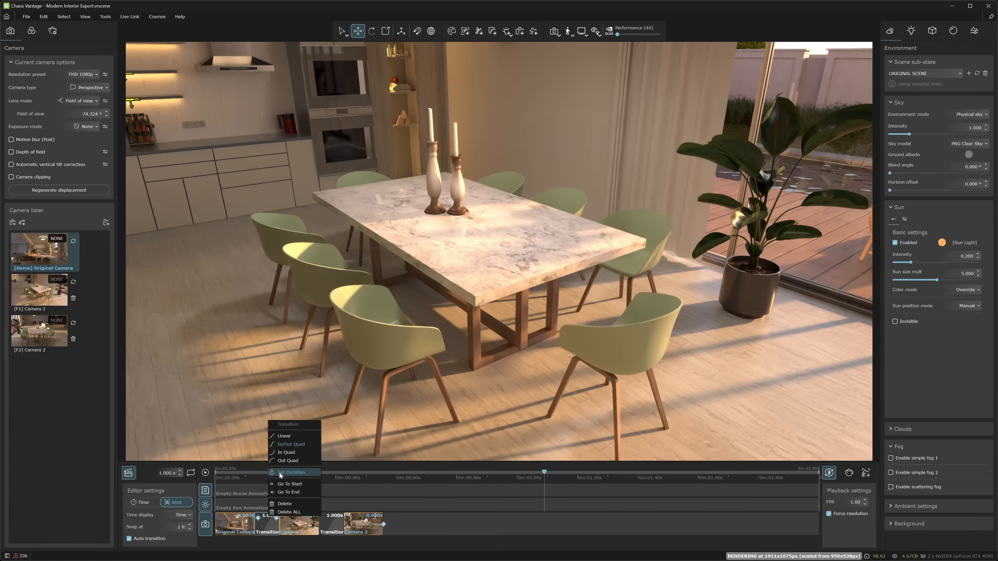
{"action": "left_click", "coordinate": [291, 472]}
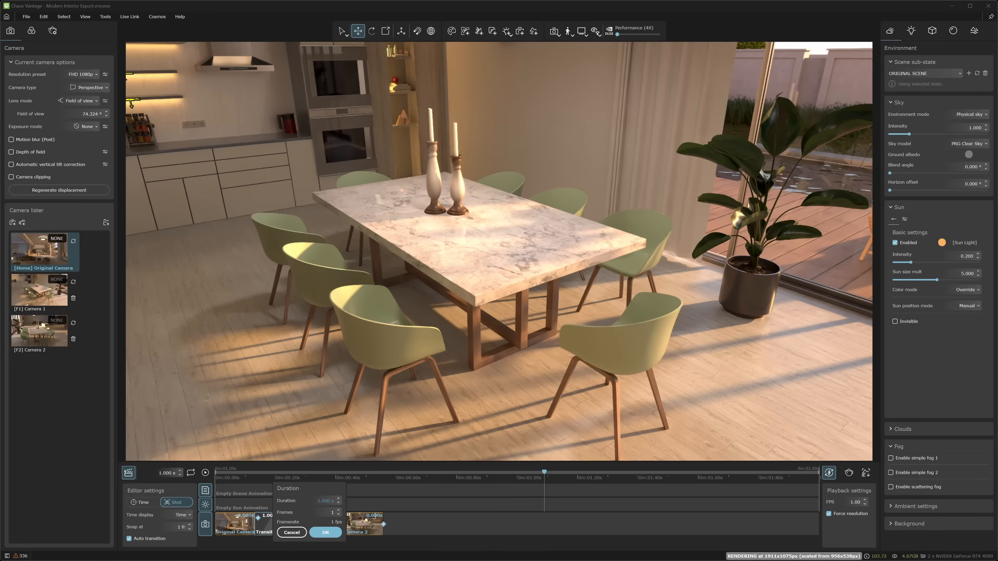
{"action": "double_click", "coordinate": [321, 501]}
{"action": "left_click", "coordinate": [333, 532]}
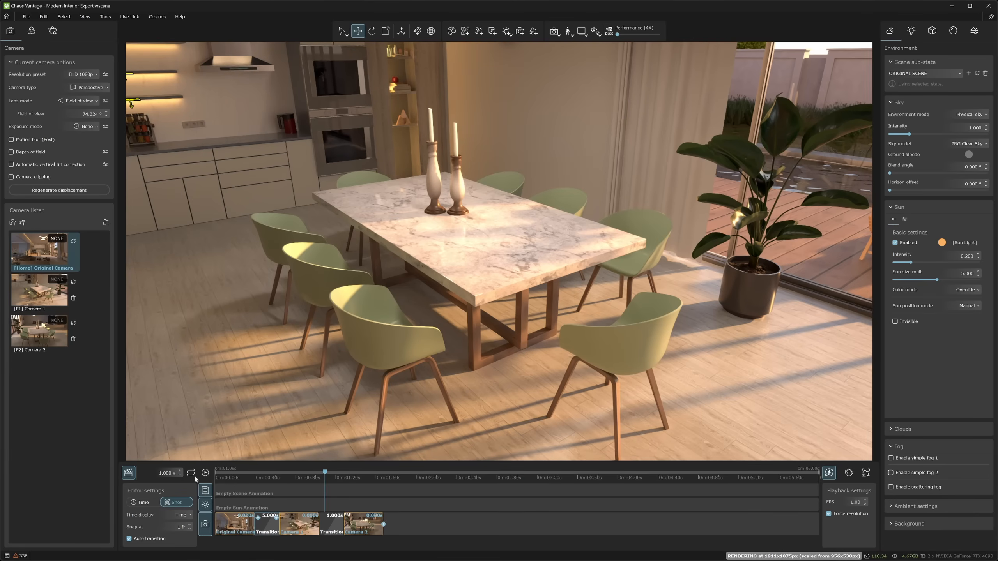
{"action": "left_click", "coordinate": [207, 474]}
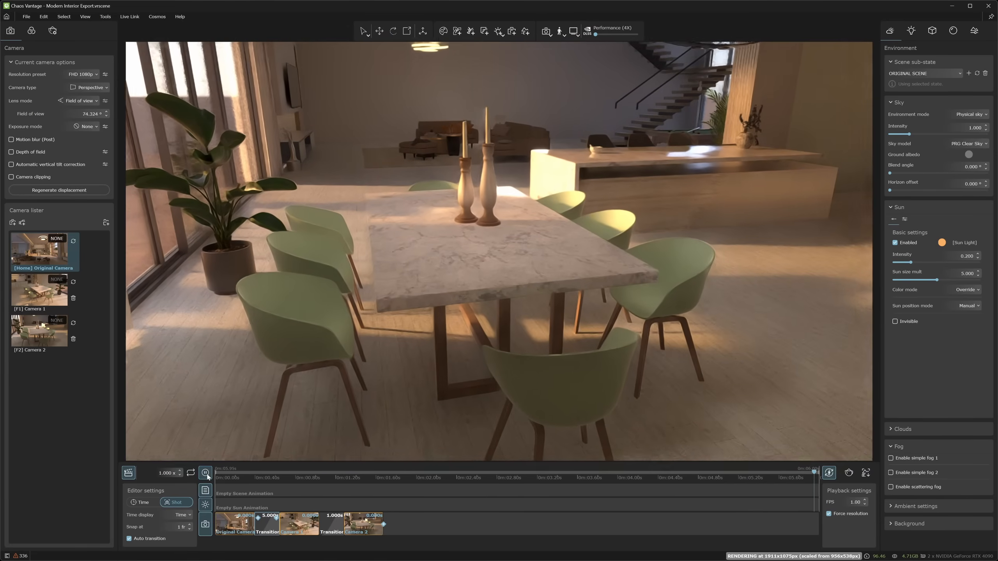
{"action": "left_click", "coordinate": [205, 473]}
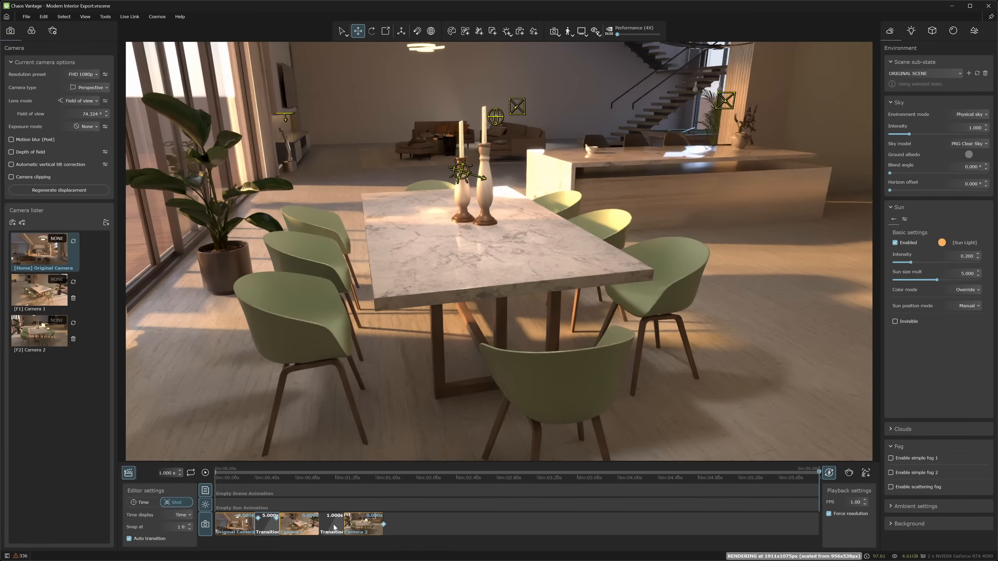
Set the duration of the transition from Camera 1 to Camera 2 to 3 seconds
{"action": "left_click", "coordinate": [341, 520]}
{"action": "right_click", "coordinate": [332, 525]}
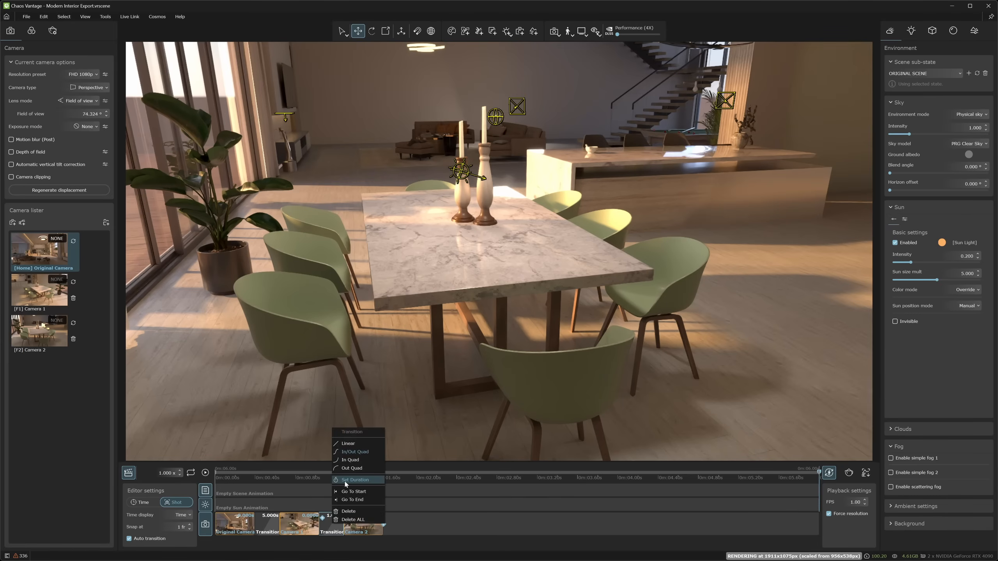
{"action": "left_click", "coordinate": [364, 491]}
{"action": "left_click_drag", "start_coordinate": [381, 508], "coordinate": [398, 508]}
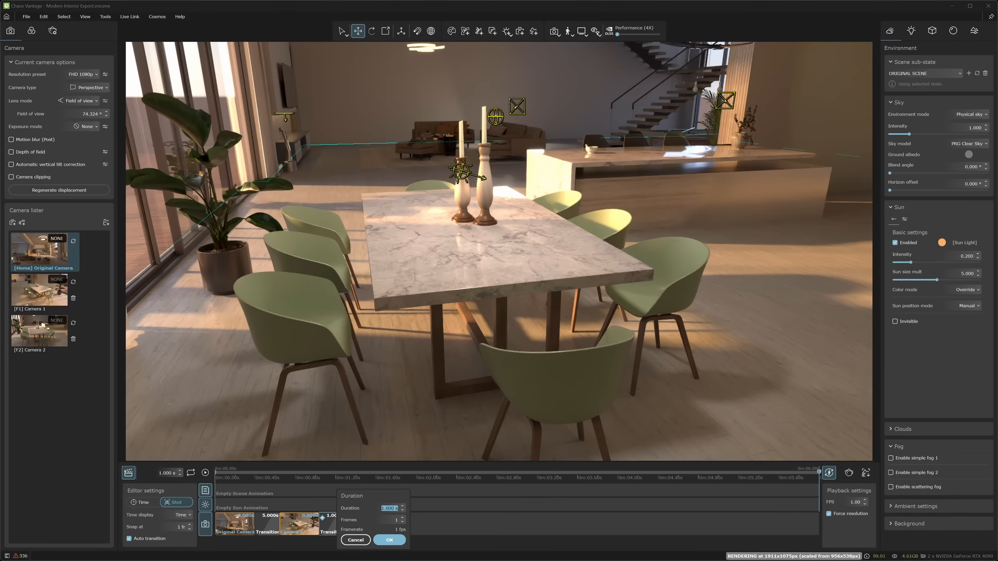
{"action": "type", "text": "3"}
{"action": "left_click", "coordinate": [391, 540]}
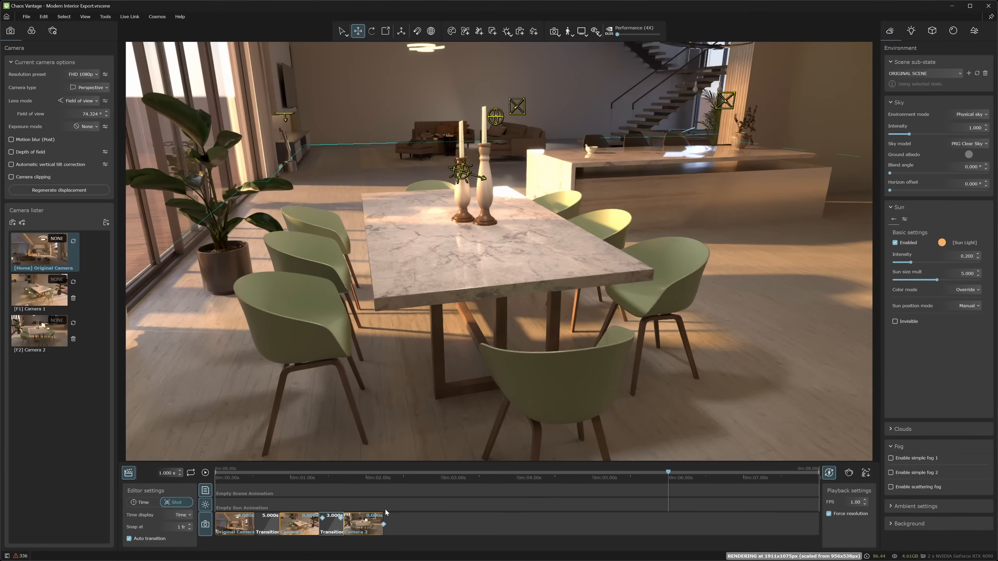
Play the camera animation with the current timings, and set the Camera 1 to Camera 2 transition to 10 seconds
{"action": "left_click", "coordinate": [205, 473]}
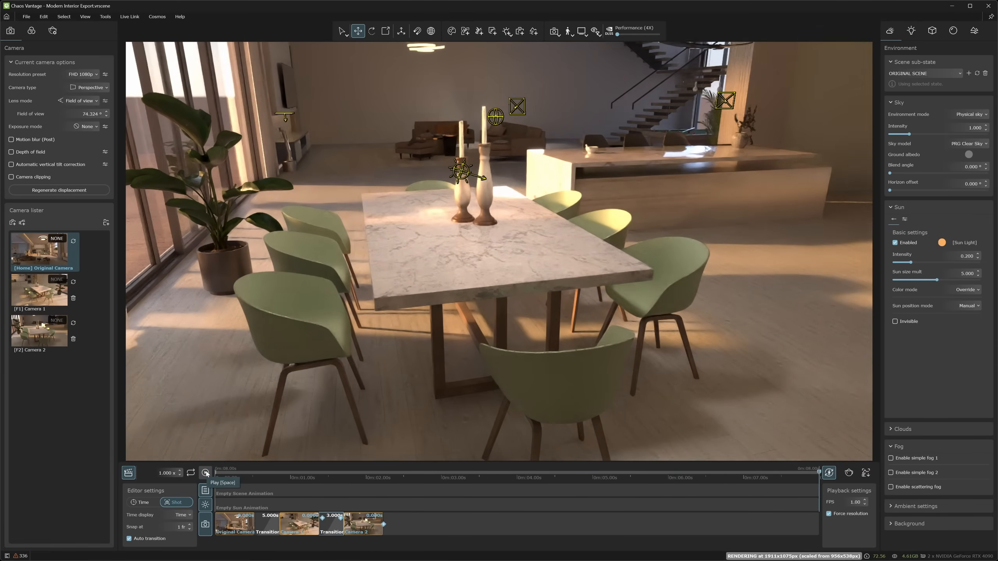
{"action": "left_click", "coordinate": [206, 474]}
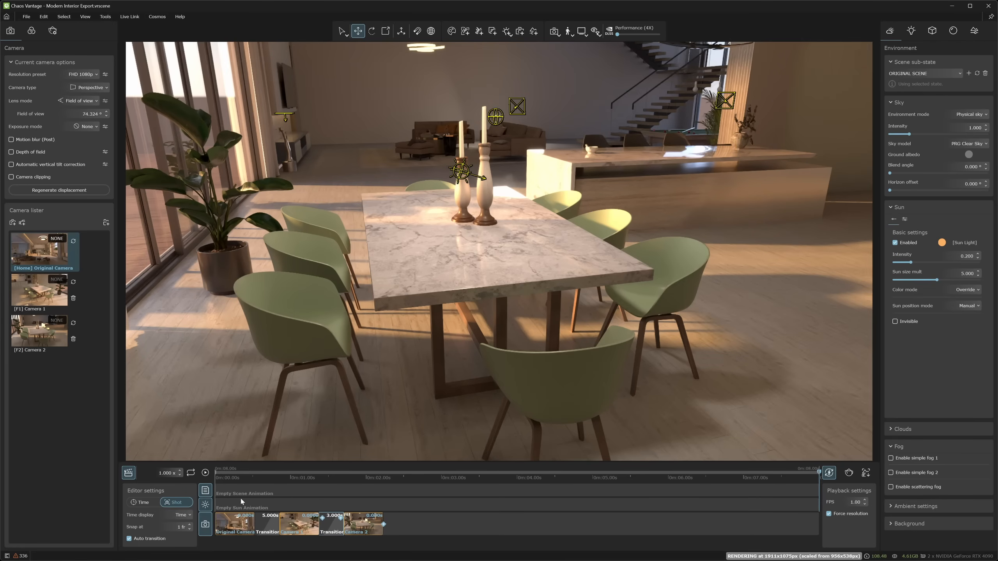
{"action": "right_click", "coordinate": [332, 523]}
{"action": "left_click", "coordinate": [354, 476]}
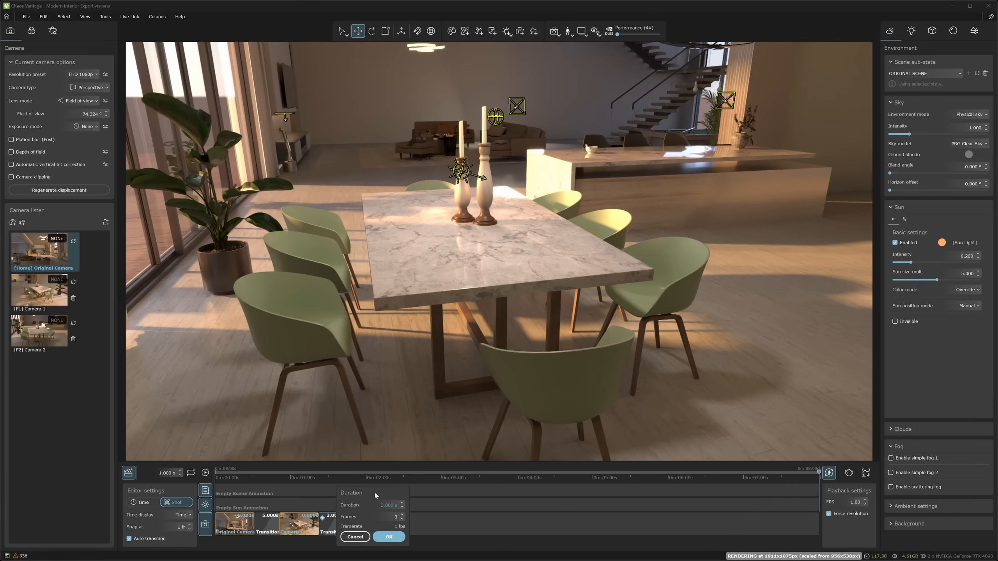
{"action": "left_click", "coordinate": [390, 534]}
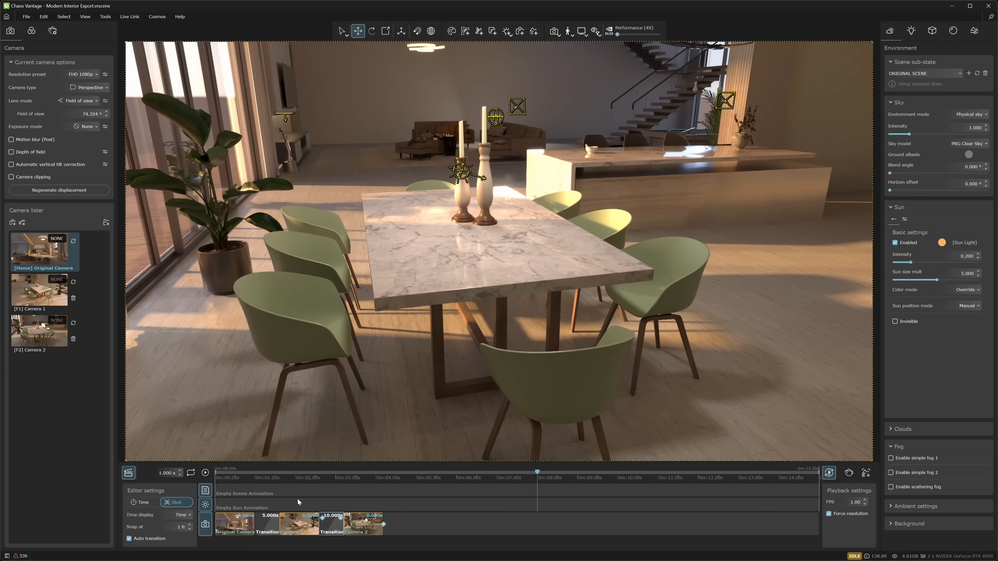
Switch the animation editor to Time mode and set the second transition's duration to 3 seconds
{"action": "left_click", "coordinate": [145, 504]}
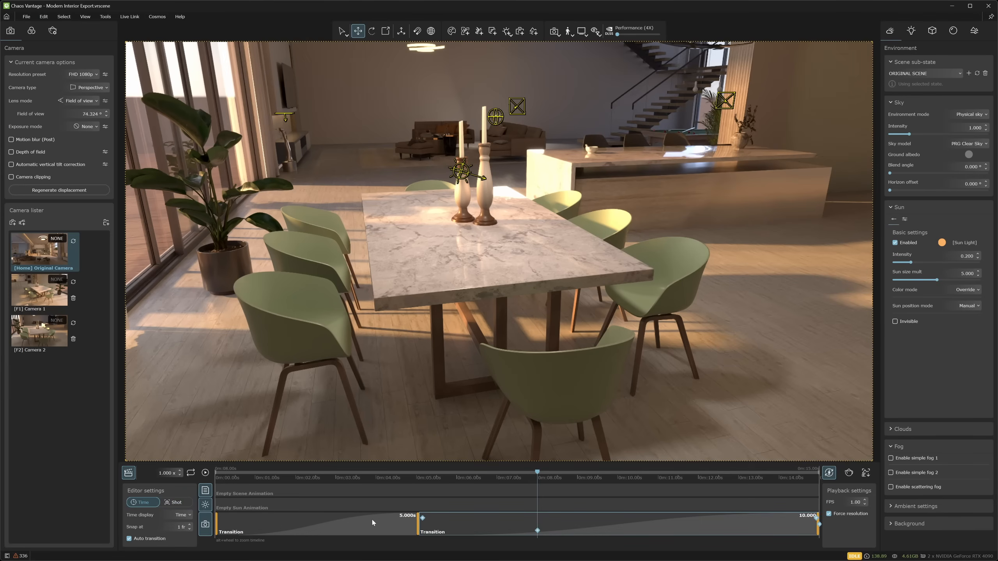
{"action": "right_click", "coordinate": [598, 523]}
{"action": "left_click", "coordinate": [607, 491]}
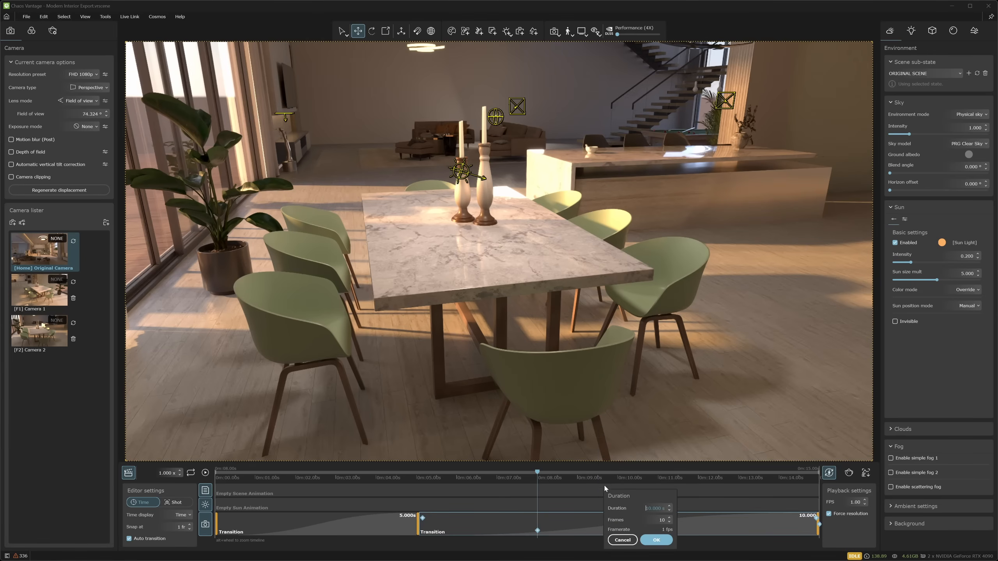
{"action": "type", "text": "3"}
{"action": "key", "text": "Return"}
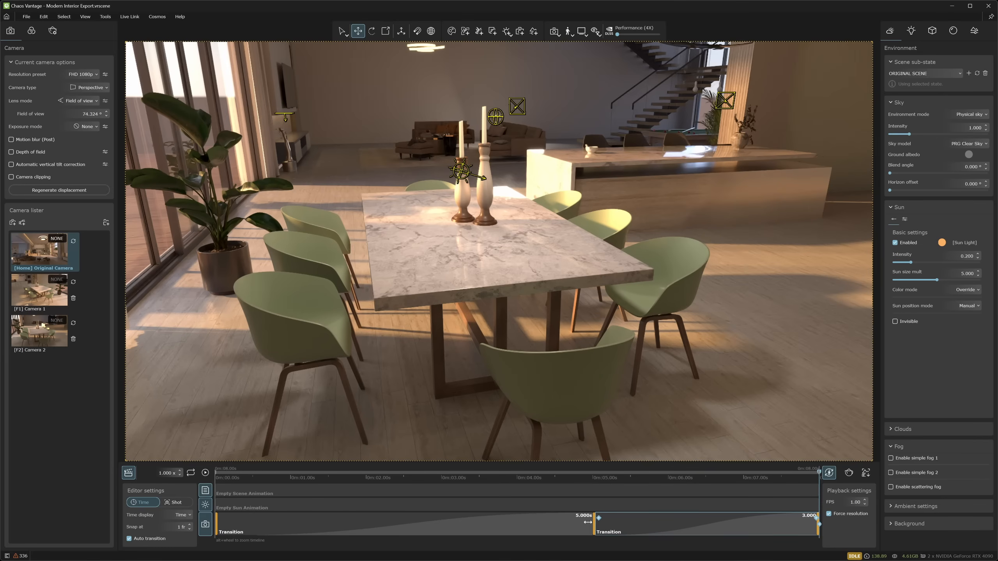
Examine the camera points on the timeline and compare how Time and Shot modes display the same animation
{"action": "left_click", "coordinate": [218, 522]}
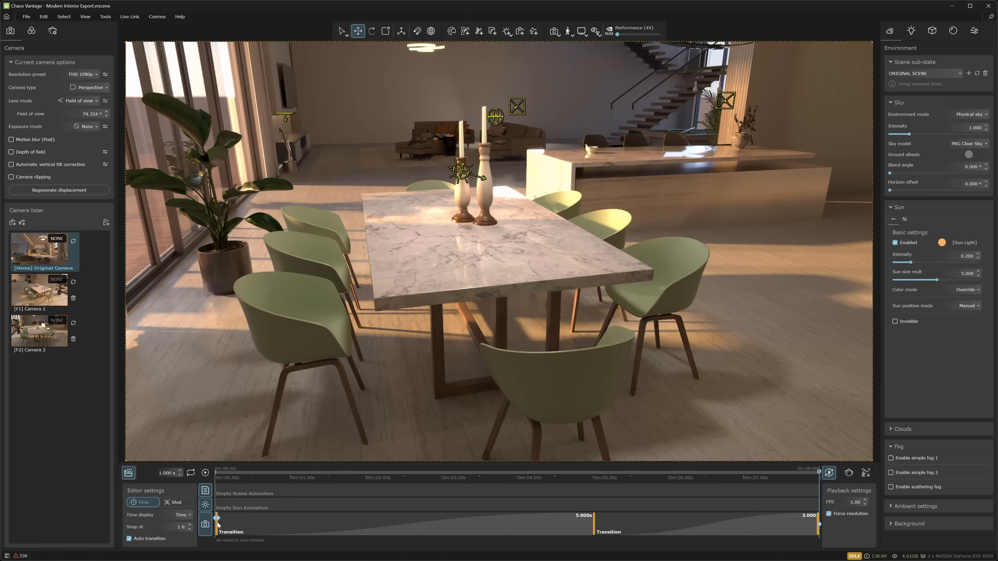
{"action": "left_click", "coordinate": [595, 526]}
{"action": "left_click", "coordinate": [176, 502]}
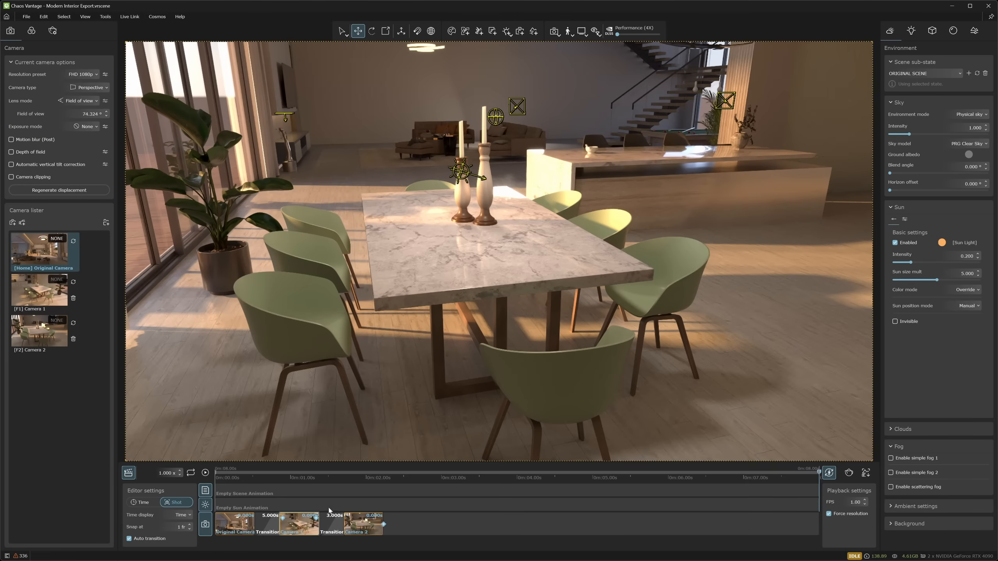
{"action": "left_click", "coordinate": [145, 504]}
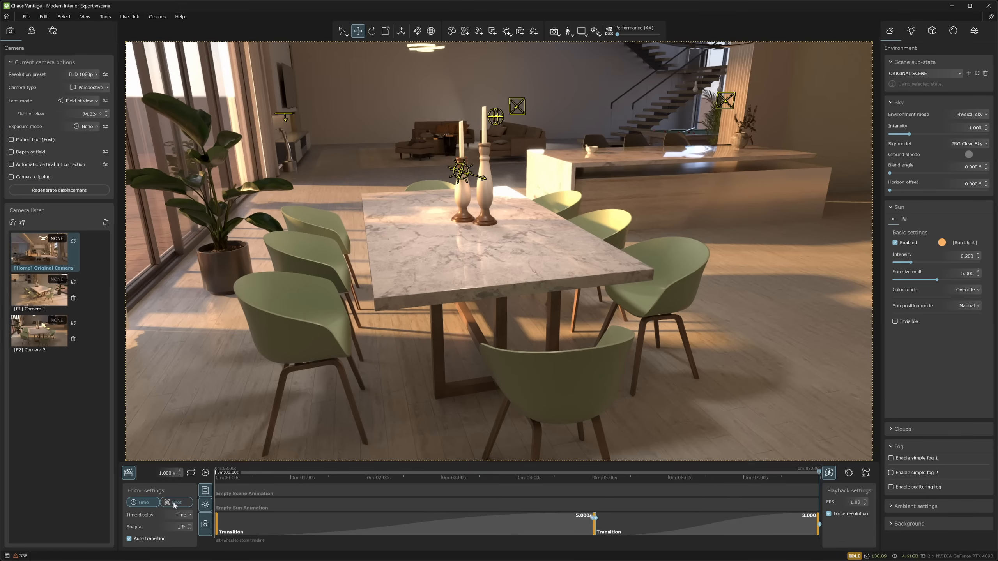
Change both camera transitions to Linear easing and play the animation to check the movement
{"action": "left_click", "coordinate": [305, 525]}
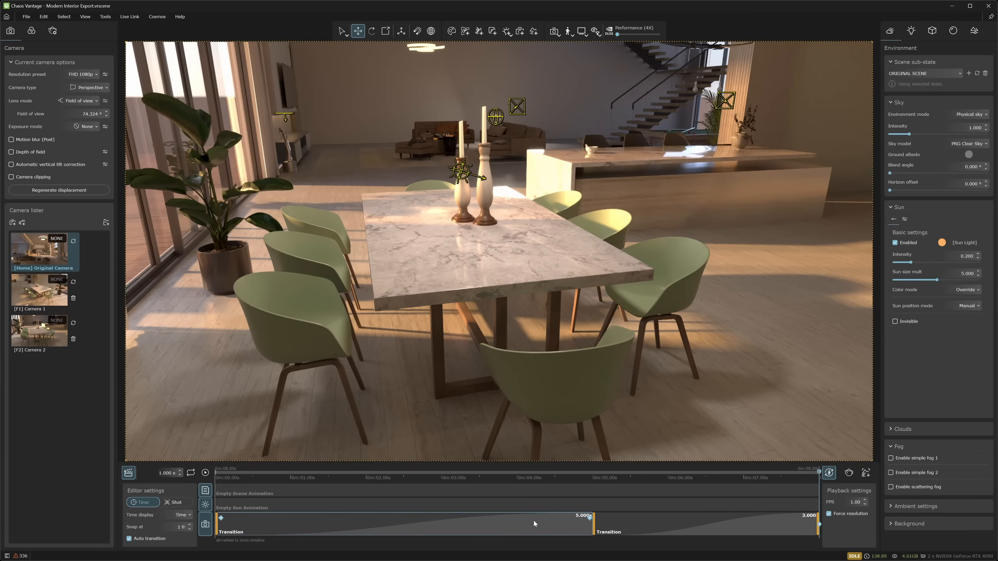
{"action": "right_click", "coordinate": [477, 520]}
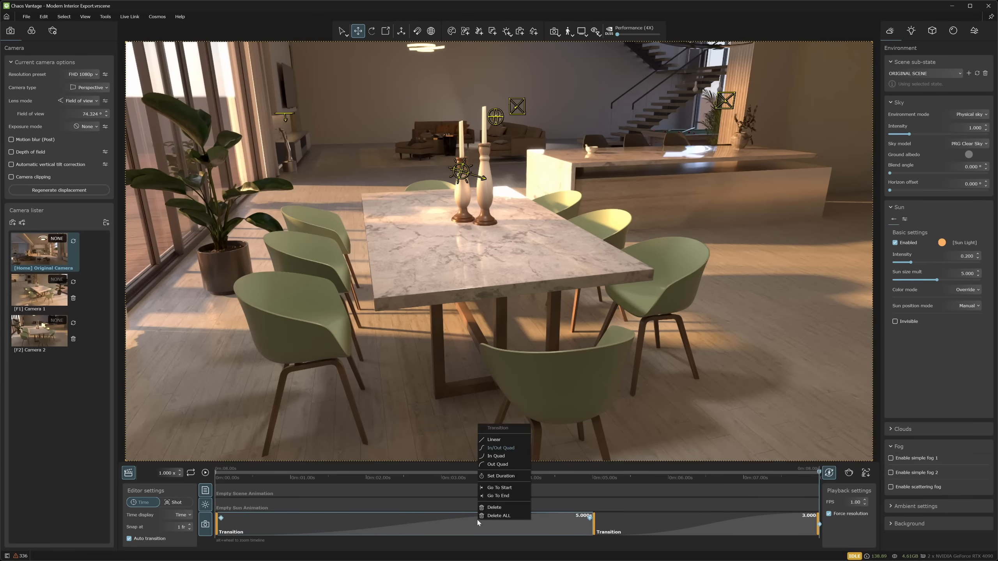
{"action": "left_click", "coordinate": [493, 440]}
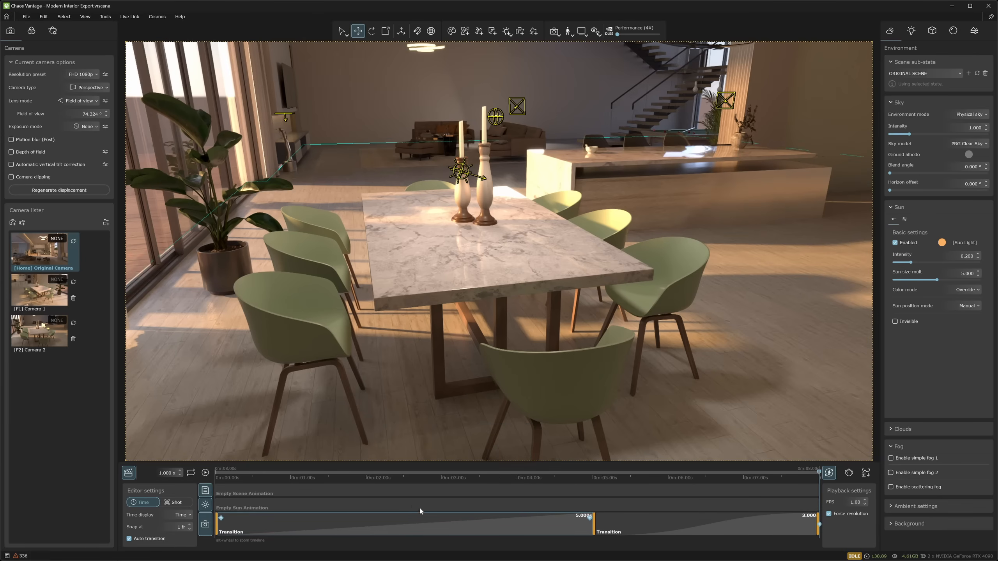
{"action": "right_click", "coordinate": [633, 522]}
{"action": "left_click", "coordinate": [650, 443]}
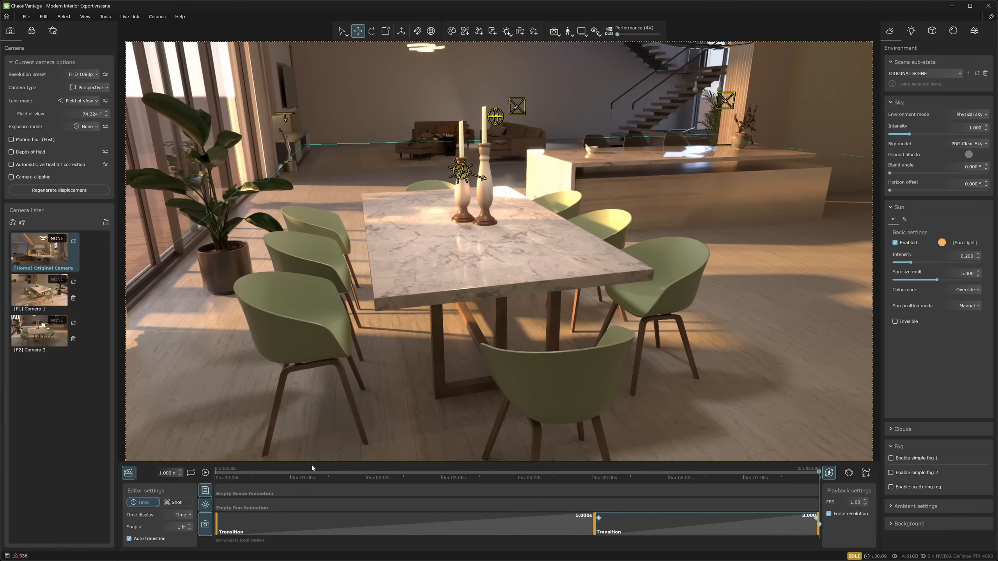
{"action": "left_click", "coordinate": [205, 473]}
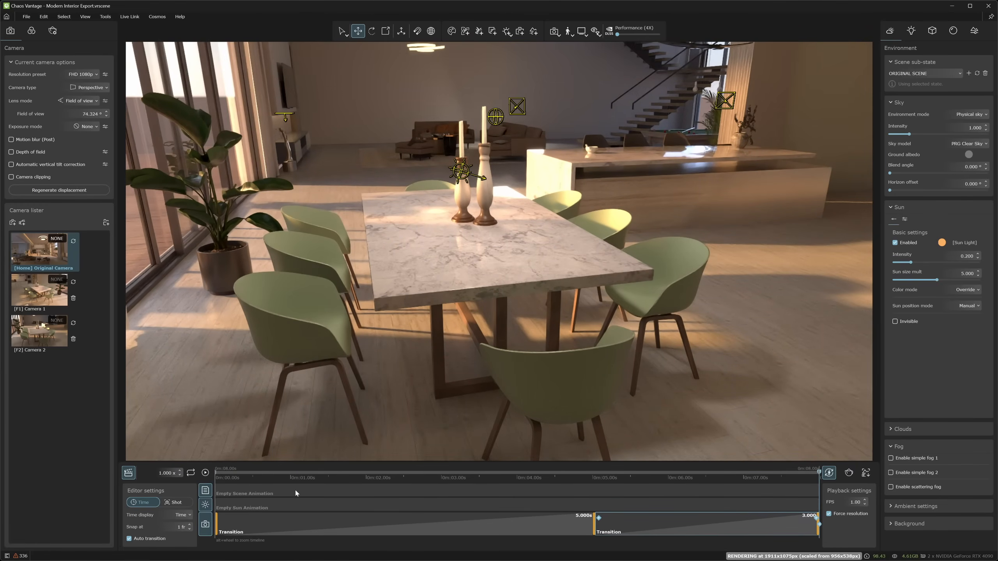
Return the animation editor to Shot mode and examine the insert options at the points around the last transition and after Camera 2
{"action": "left_click", "coordinate": [175, 503]}
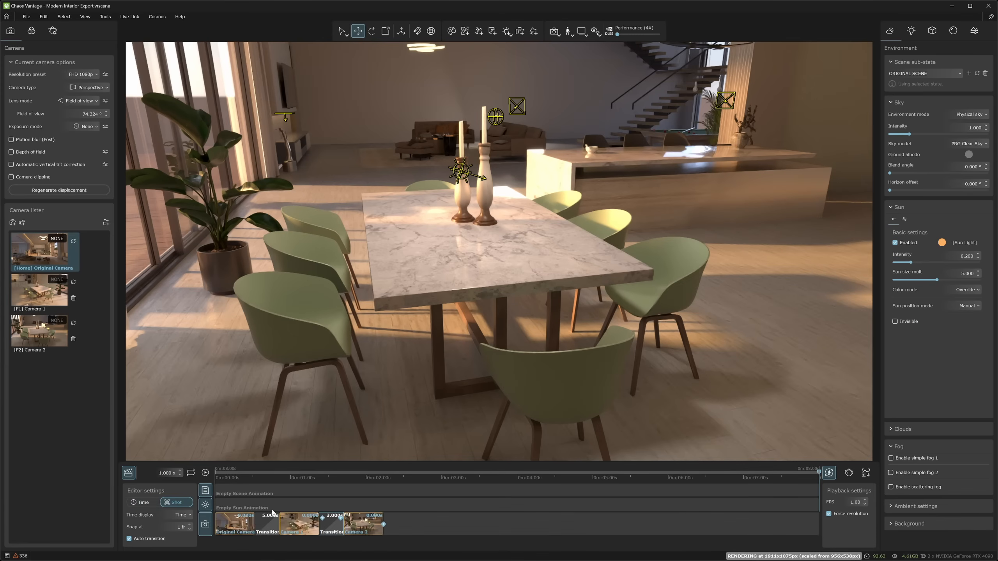
{"action": "right_click", "coordinate": [342, 521]}
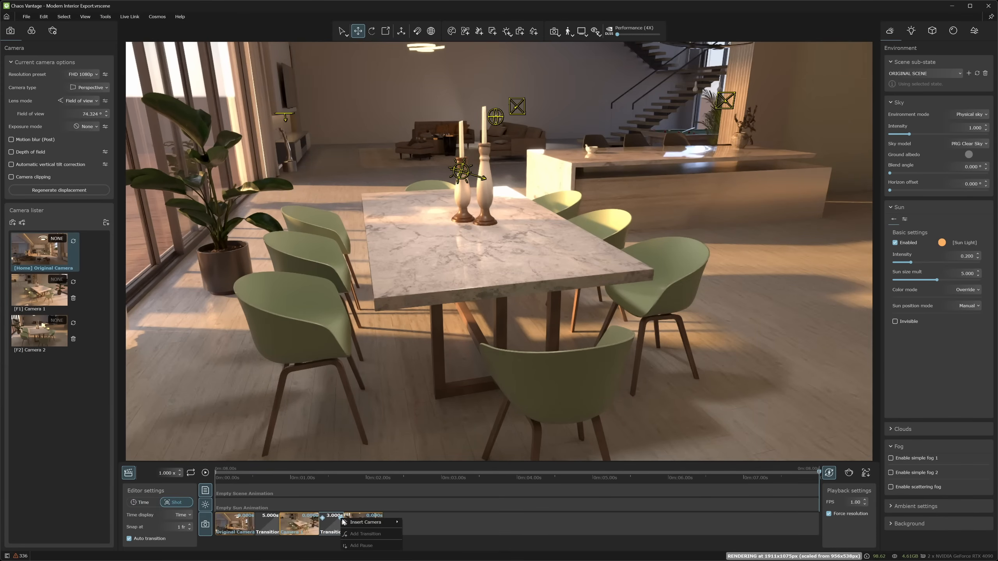
{"action": "mouse_move", "coordinate": [369, 523]}
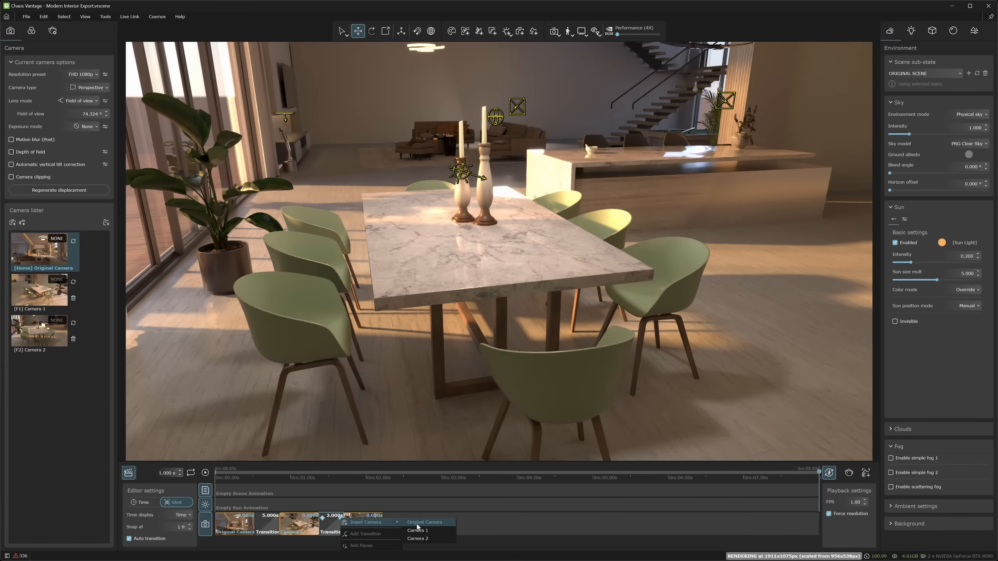
{"action": "left_click", "coordinate": [419, 539]}
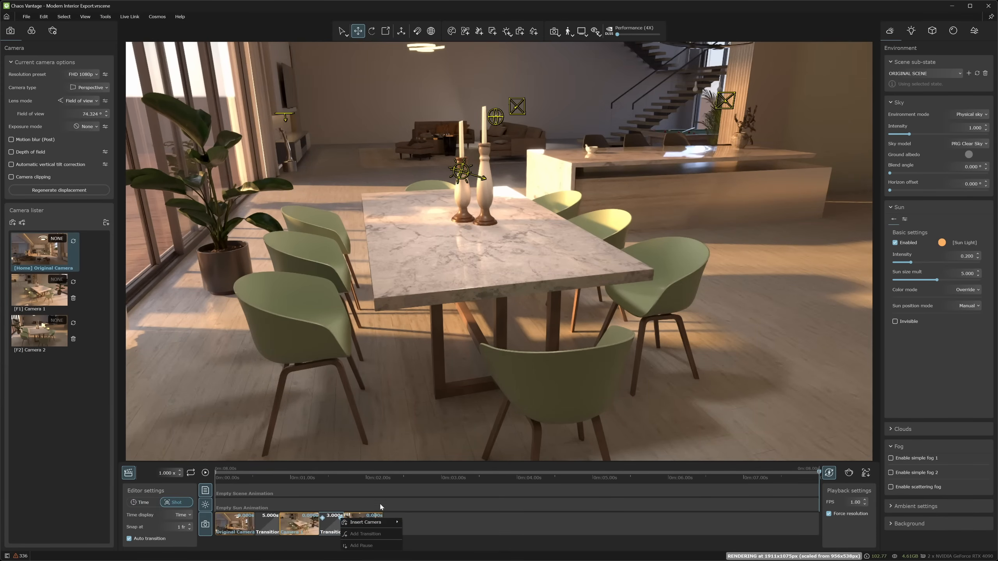
{"action": "right_click", "coordinate": [322, 521]}
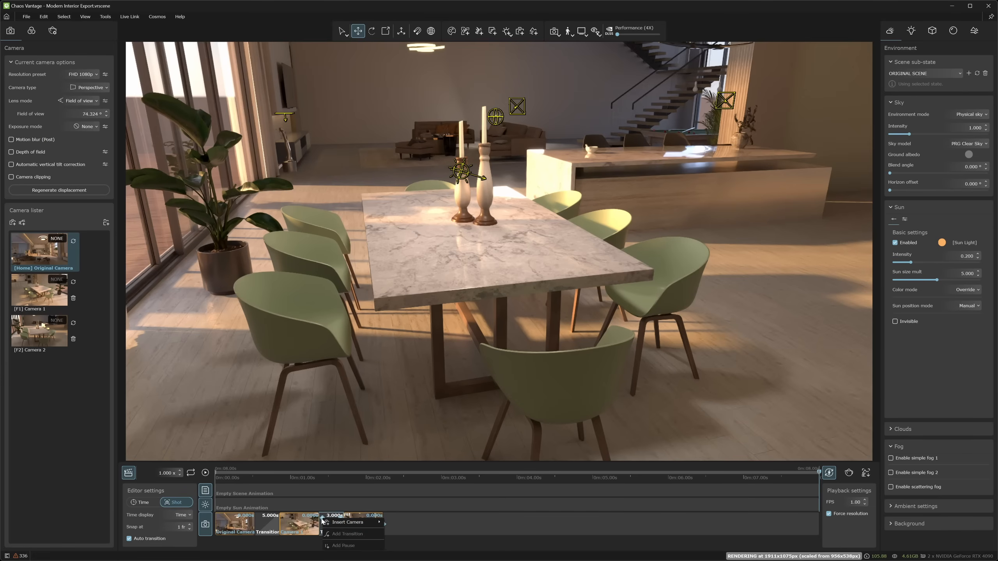
{"action": "left_click", "coordinate": [334, 504]}
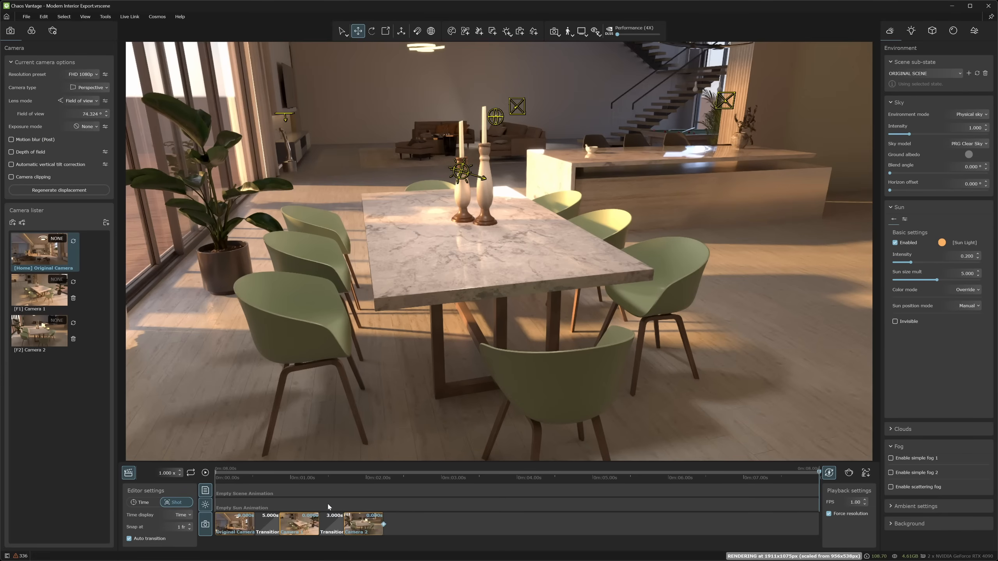
{"action": "right_click", "coordinate": [383, 525]}
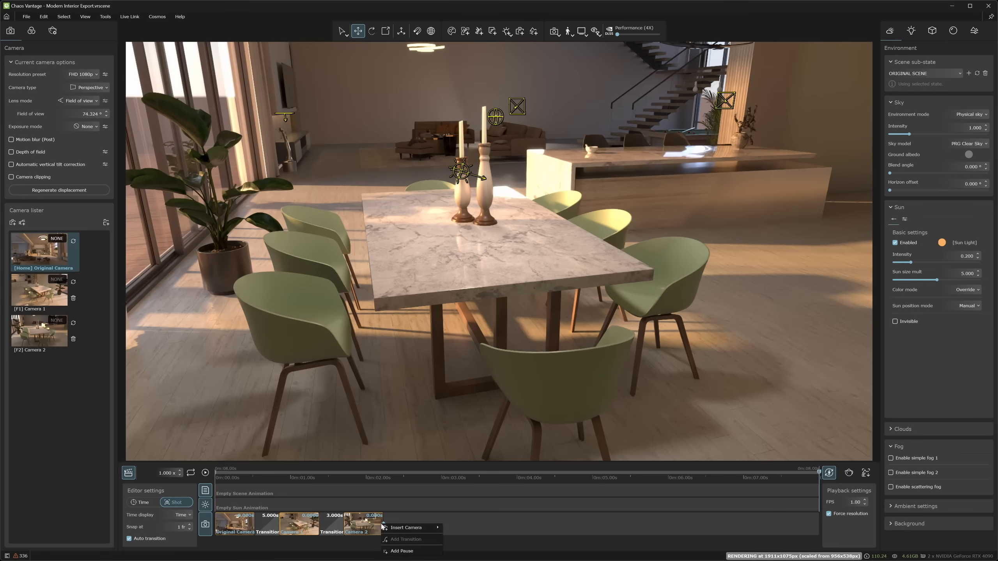
{"action": "left_click", "coordinate": [390, 523]}
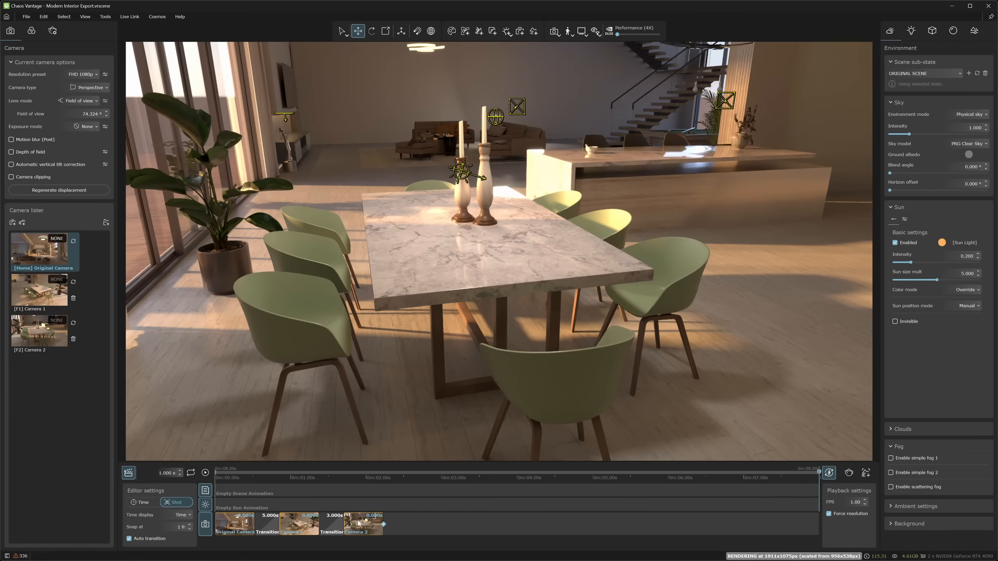
{"action": "left_click", "coordinate": [386, 526]}
{"action": "left_click", "coordinate": [411, 542]}
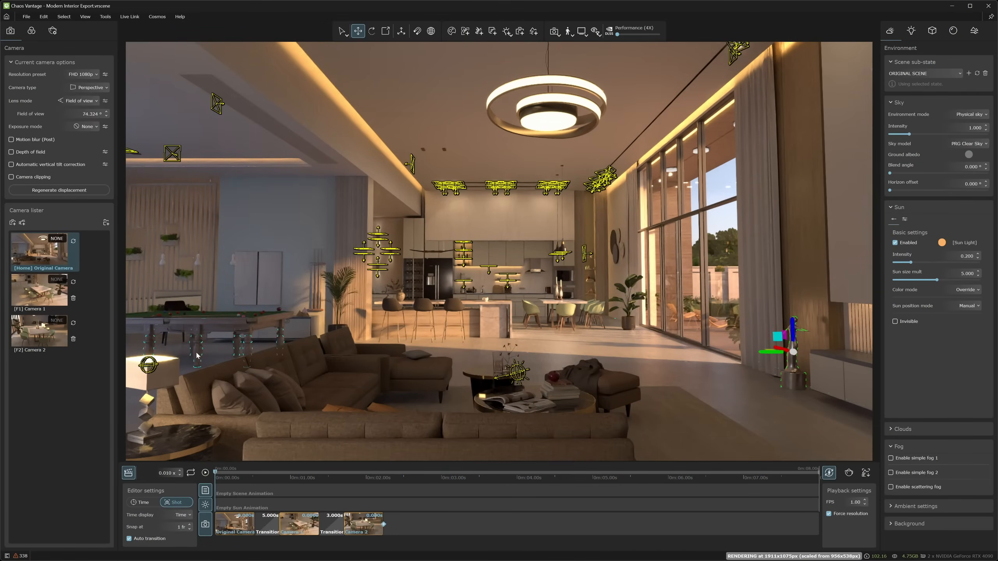
Preview the camera animation from the Original Camera view and stop the playback
{"action": "left_click", "coordinate": [204, 473]}
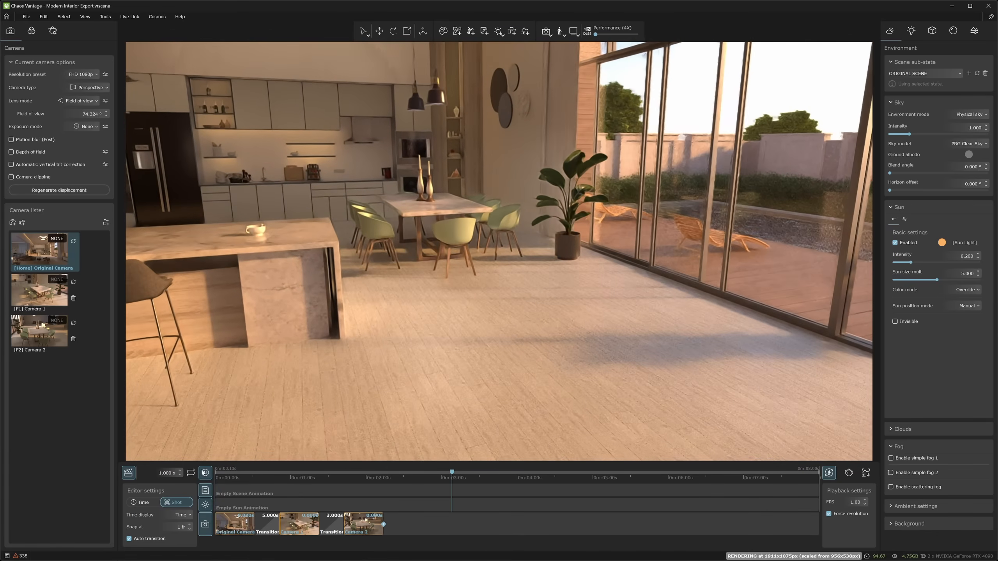
{"action": "left_click", "coordinate": [205, 473]}
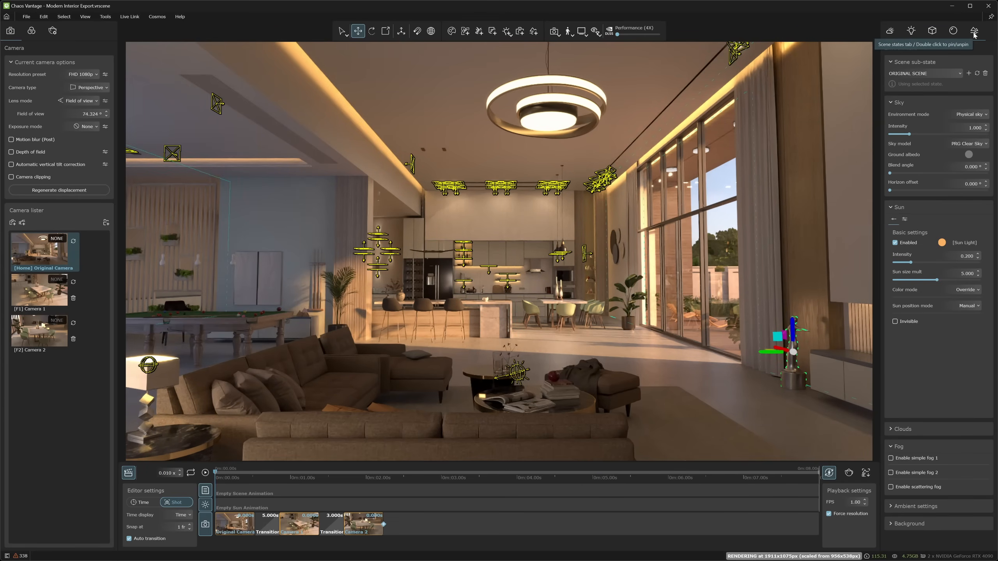
Open the scene states and create a new state named "Statue OG state" from the current scene
{"action": "left_click", "coordinate": [974, 35]}
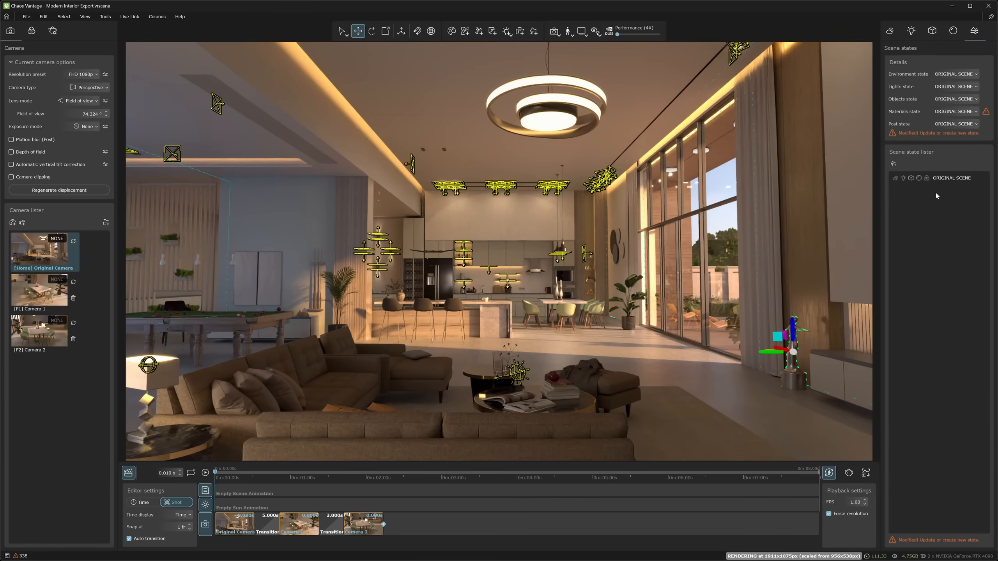
{"action": "left_click", "coordinate": [893, 163]}
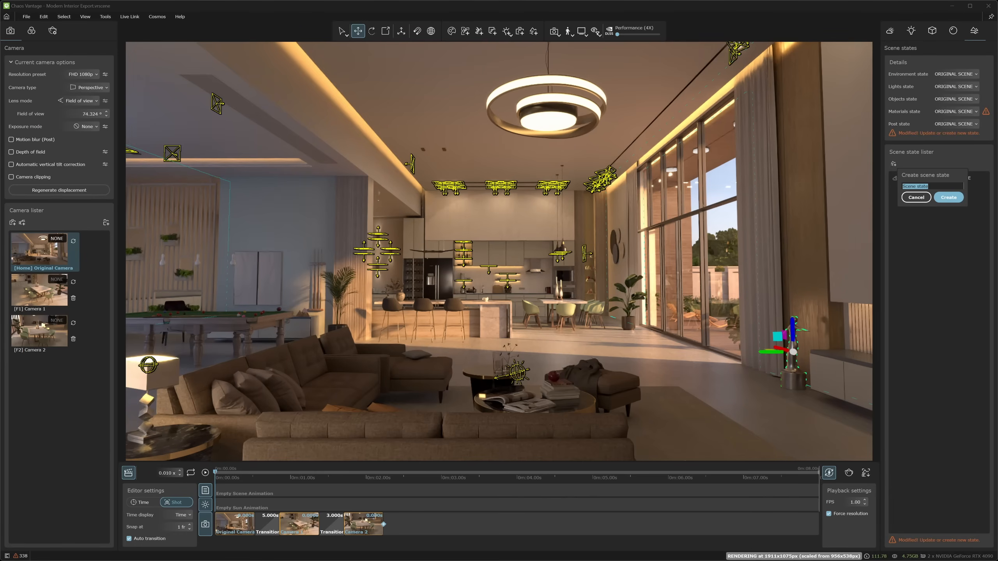
{"action": "type", "text": "Statue OG state"}
{"action": "left_click", "coordinate": [948, 199]}
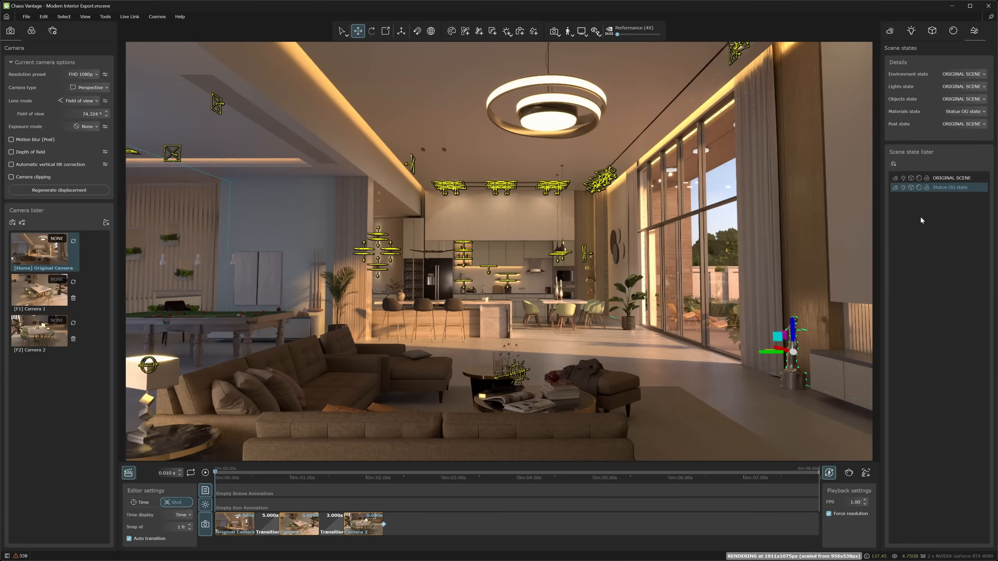
Create a second scene state named "Statue Moved state"
{"action": "left_click", "coordinate": [893, 165]}
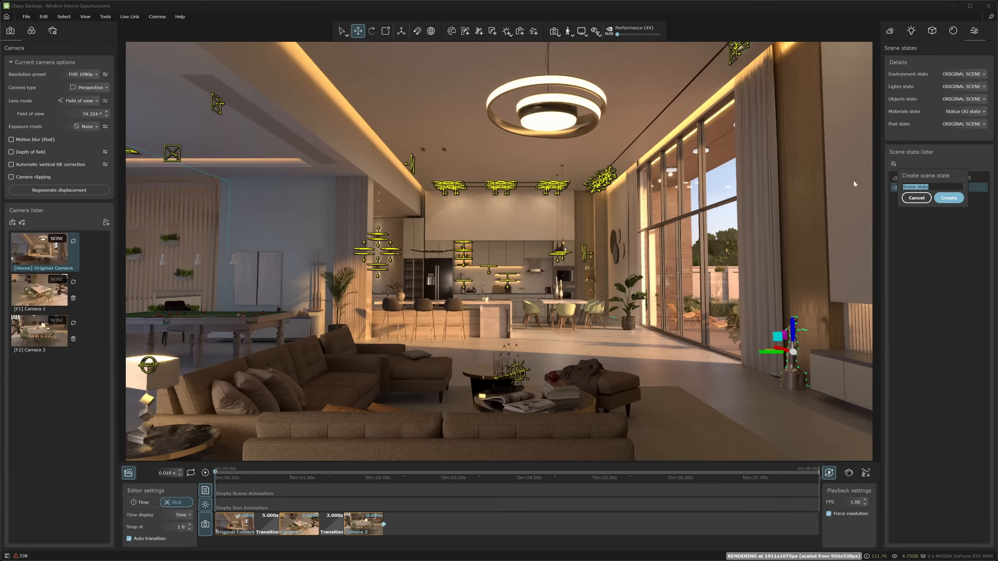
{"action": "type", "text": "Statue Moved st"}
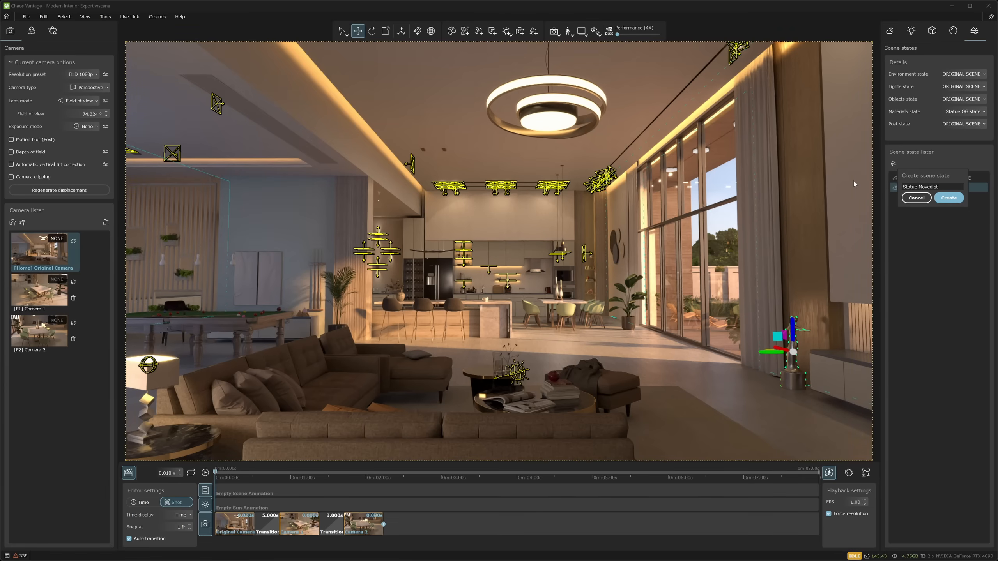
{"action": "type", "text": "ate"}
{"action": "left_click", "coordinate": [949, 198]}
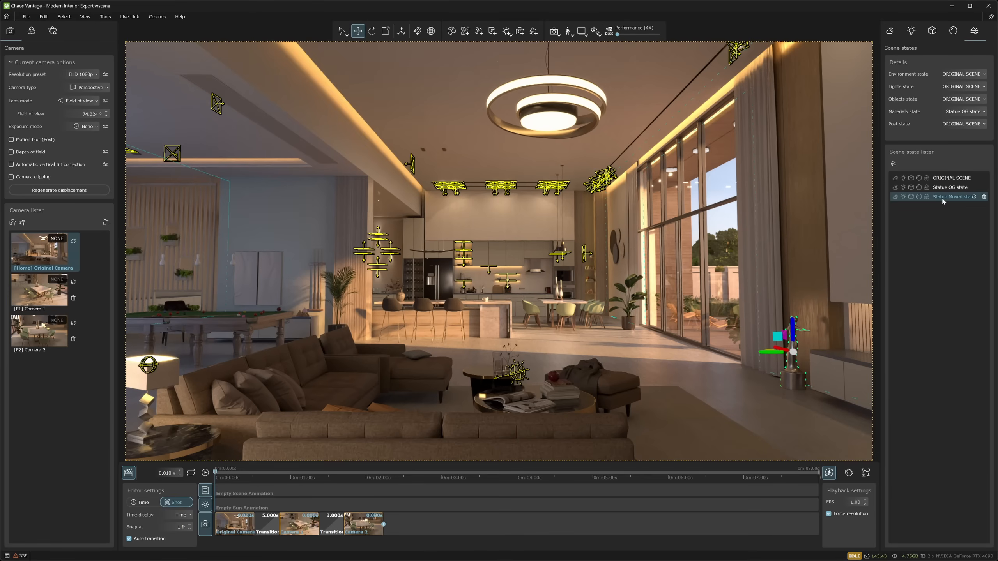
Update Statue Moved state with the statue moved from the window side to beside the pool table, and switch back to Statue OG state
{"action": "left_click_drag", "start_coordinate": [765, 351], "coordinate": [241, 348]}
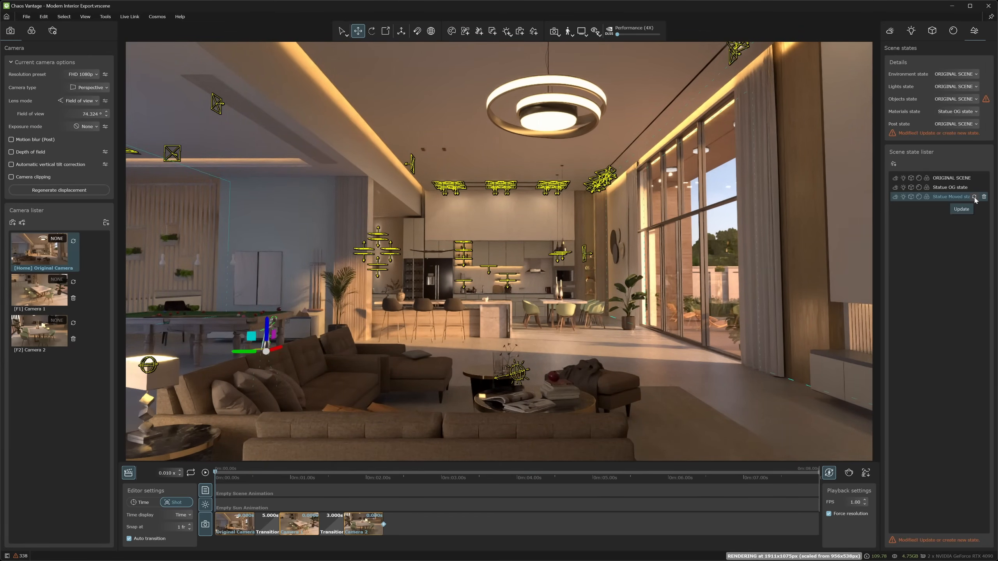
{"action": "left_click", "coordinate": [974, 198]}
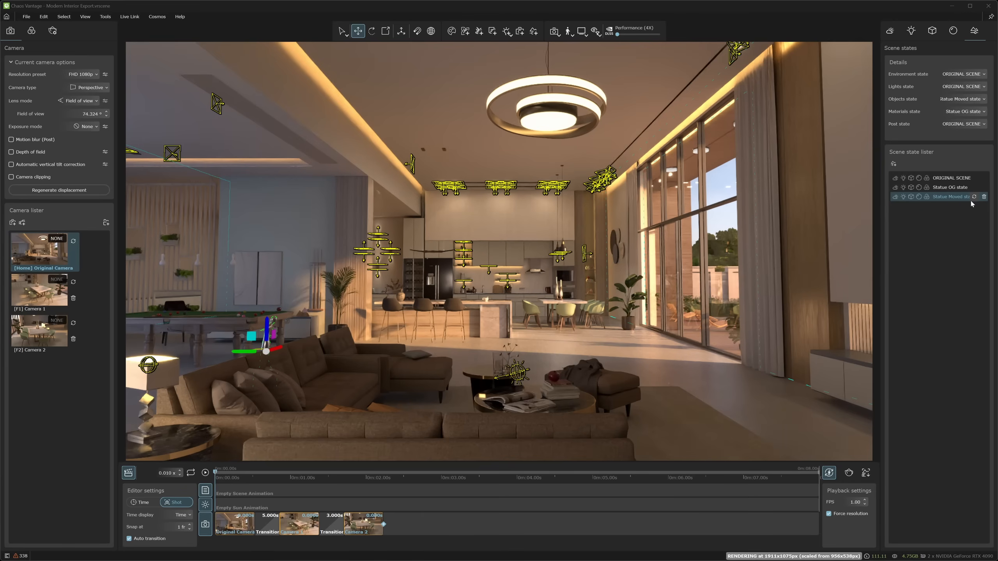
{"action": "left_click", "coordinate": [940, 188]}
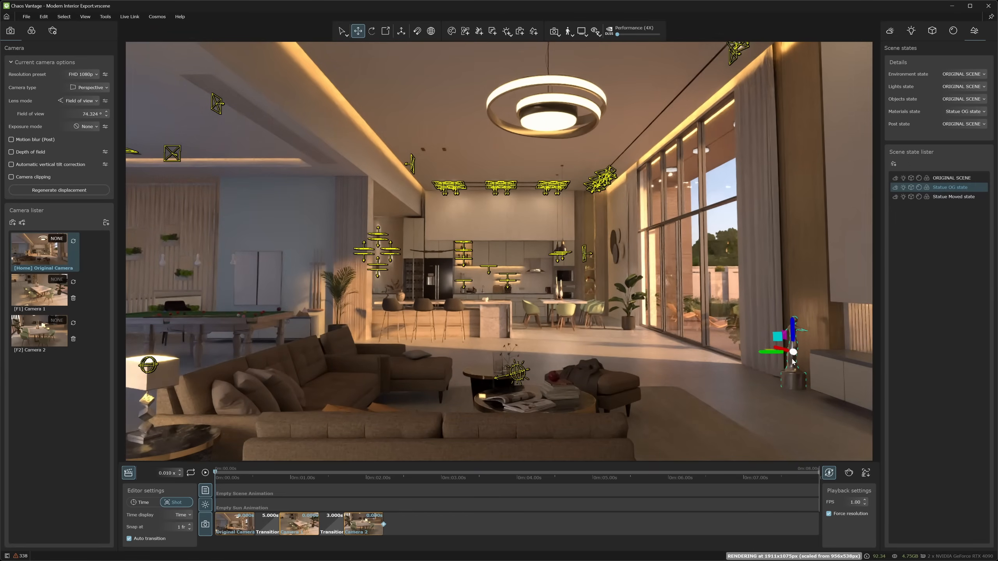
Activate Statue Moved state, preview the camera animation with it, and rewind to the start
{"action": "left_click", "coordinate": [939, 197]}
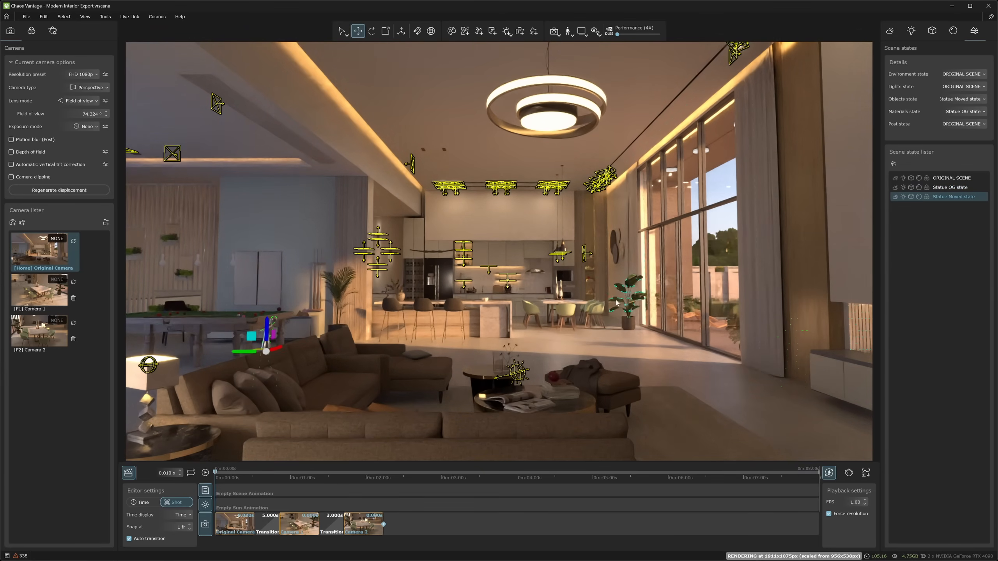
{"action": "left_click", "coordinate": [205, 473]}
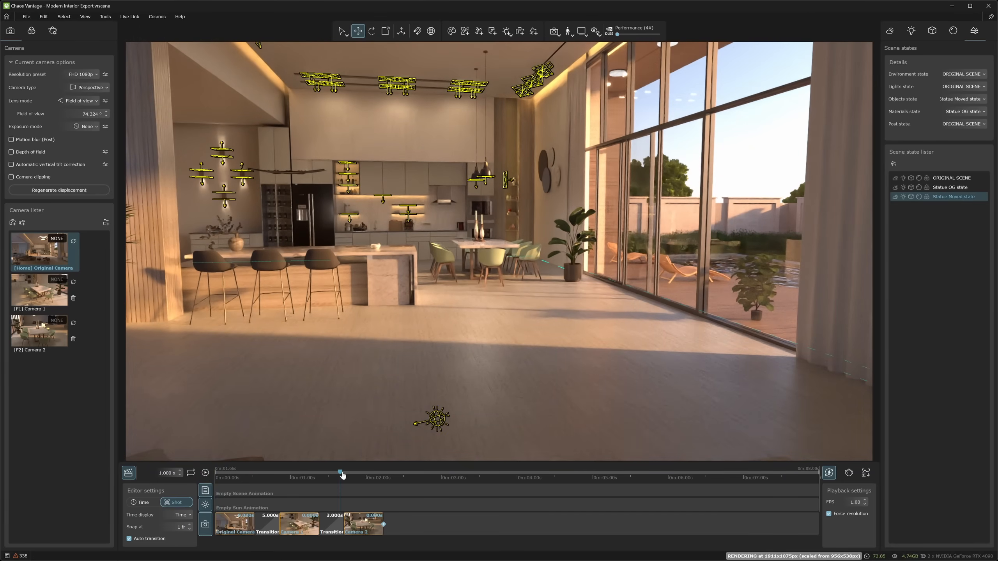
{"action": "left_click_drag", "start_coordinate": [340, 473], "coordinate": [213, 472]}
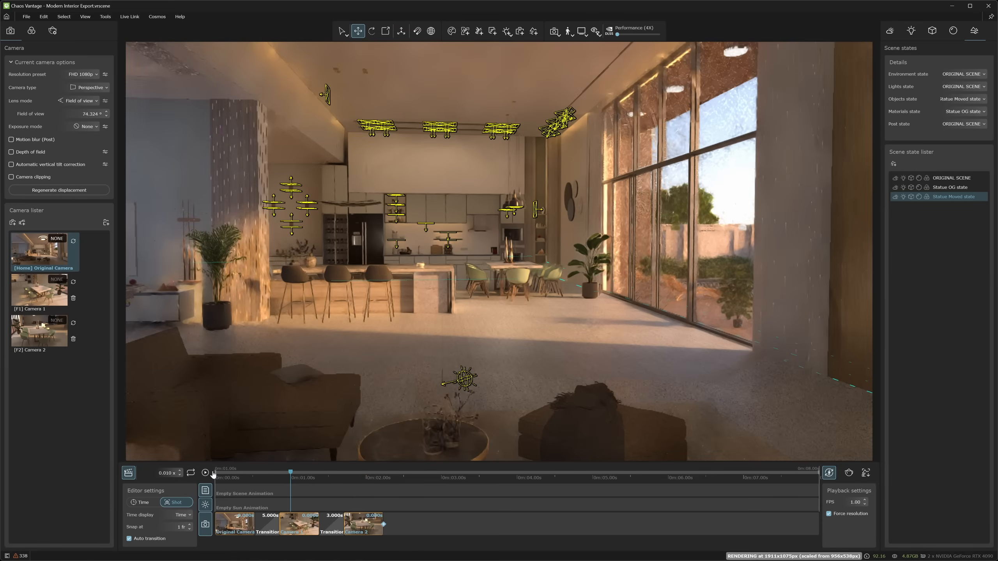
{"action": "left_click", "coordinate": [213, 474]}
Switch to Statue OG state, preview the camera animation with it, and return to the first frame
{"action": "left_click", "coordinate": [941, 188]}
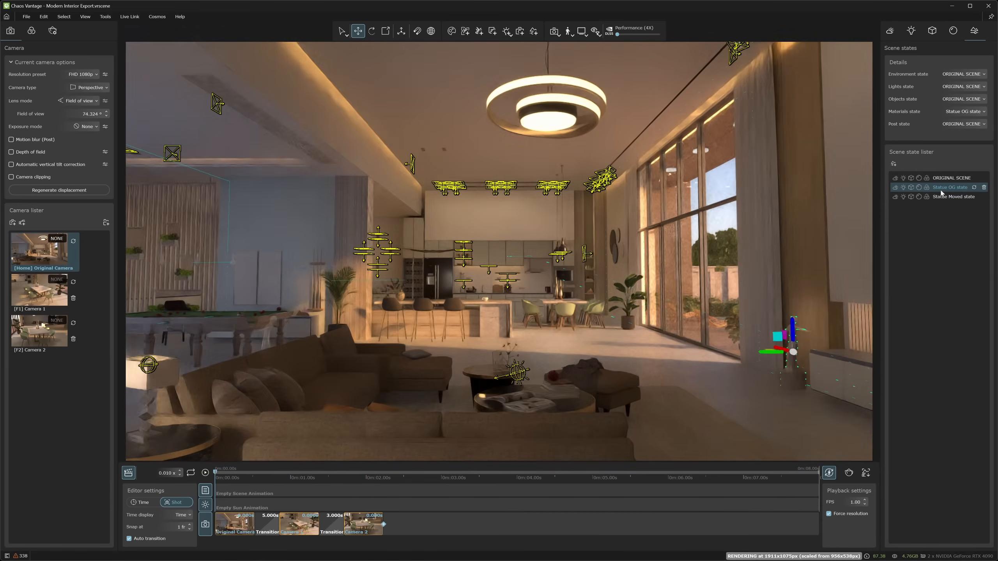
{"action": "key", "text": "space"}
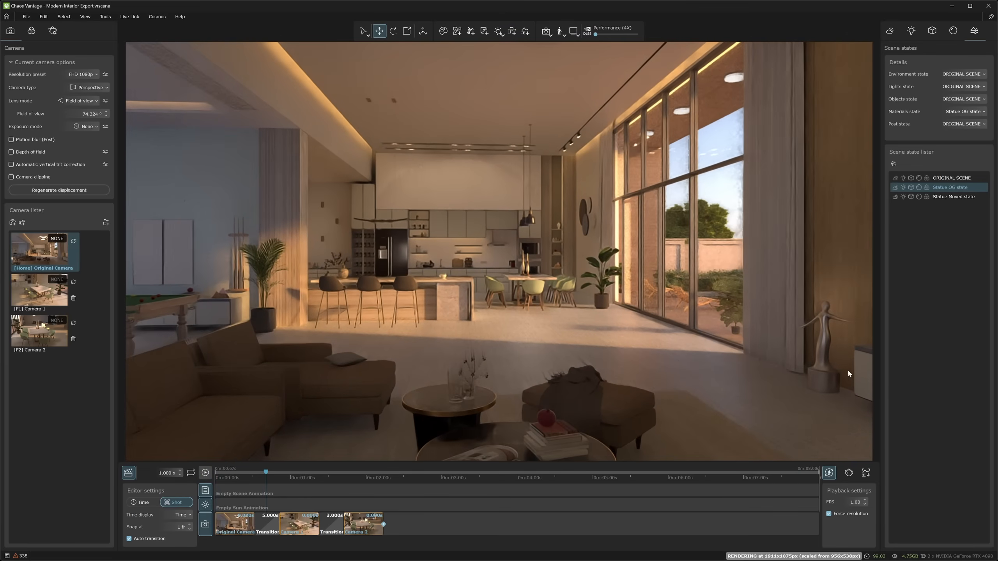
{"action": "key", "text": "space"}
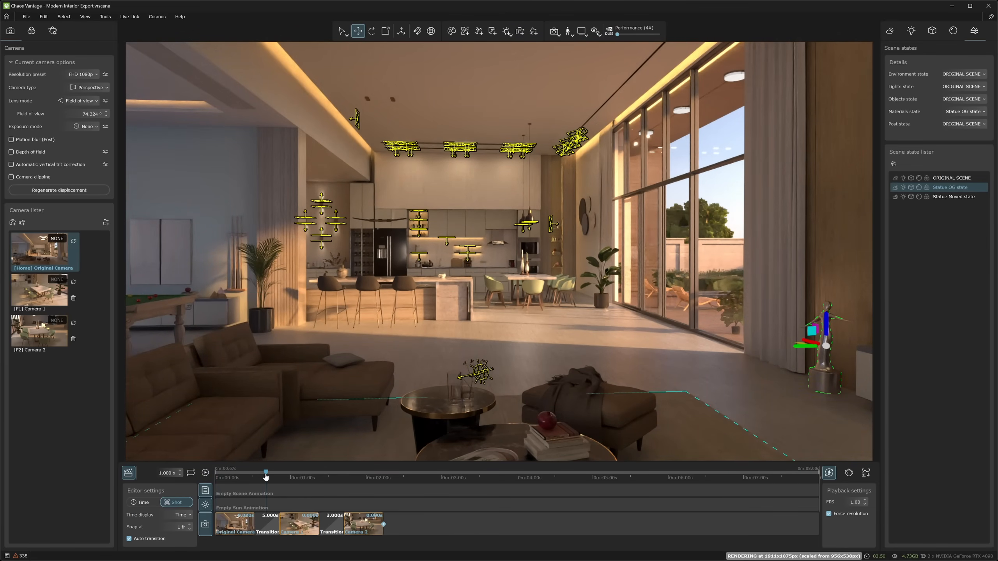
{"action": "left_click_drag", "start_coordinate": [265, 476], "coordinate": [215, 474]}
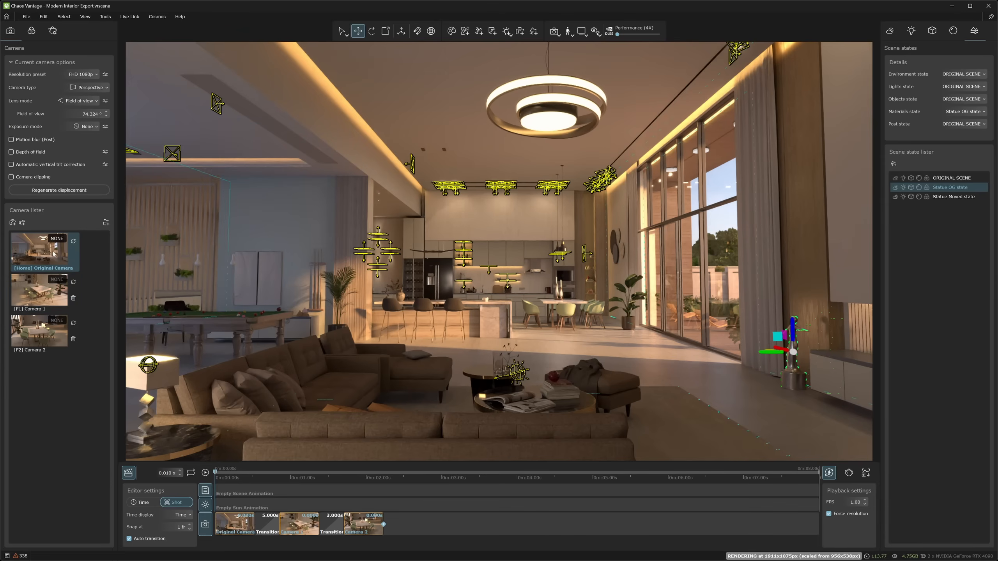
Link Statue OG state to the Original Camera and Statue Moved state to Camera 1
{"action": "left_click", "coordinate": [57, 239]}
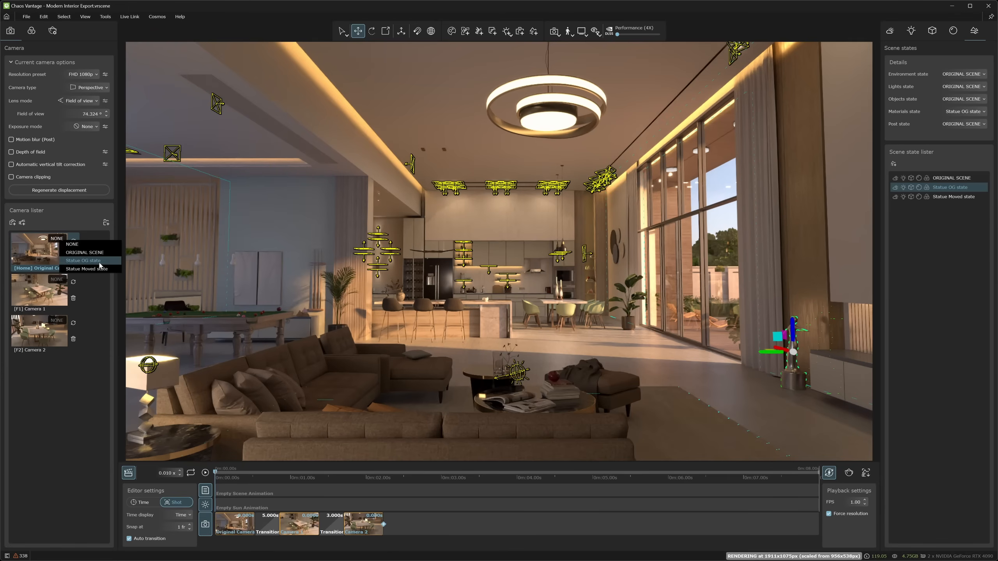
{"action": "left_click", "coordinate": [83, 261]}
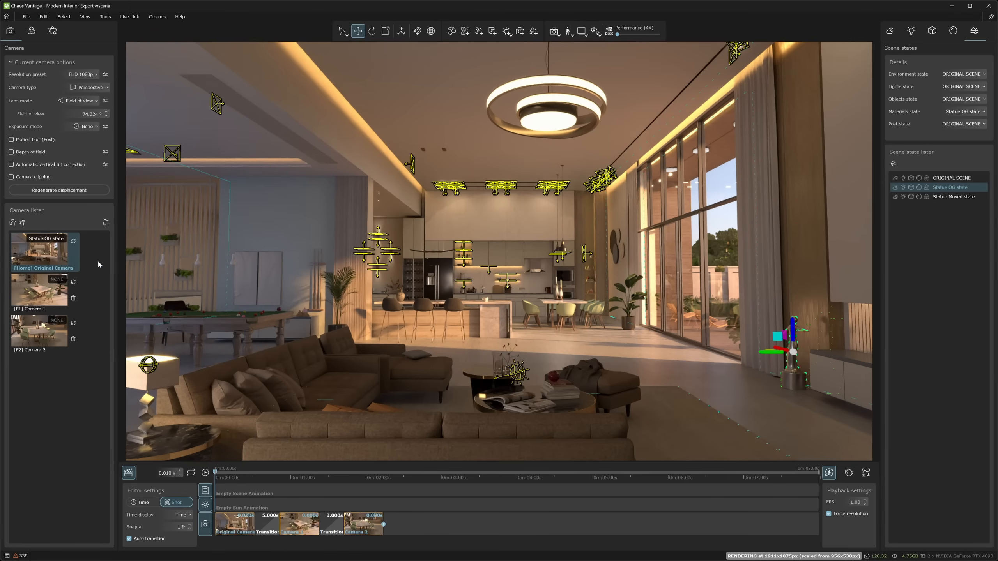
{"action": "left_click", "coordinate": [46, 238]}
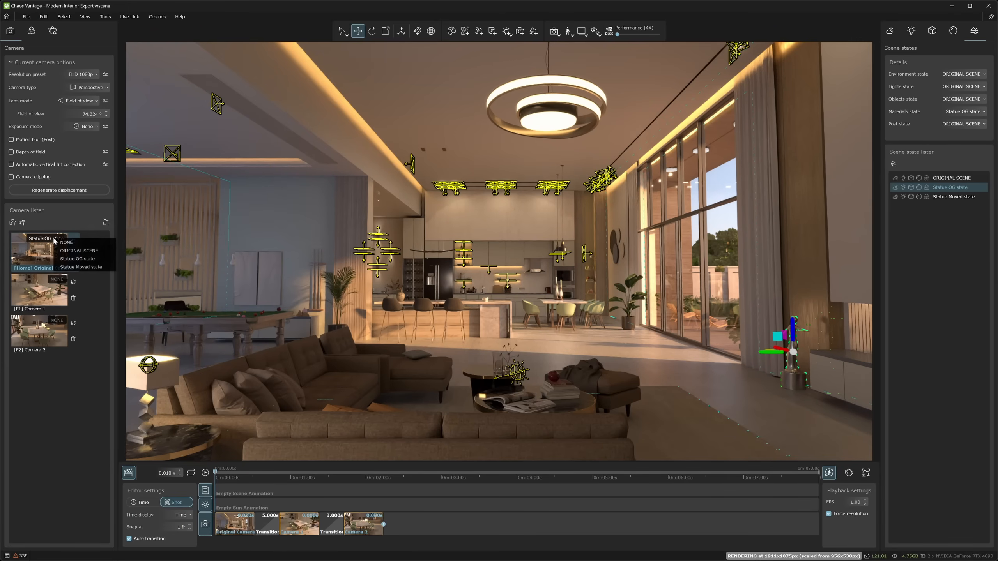
{"action": "left_click", "coordinate": [67, 222]}
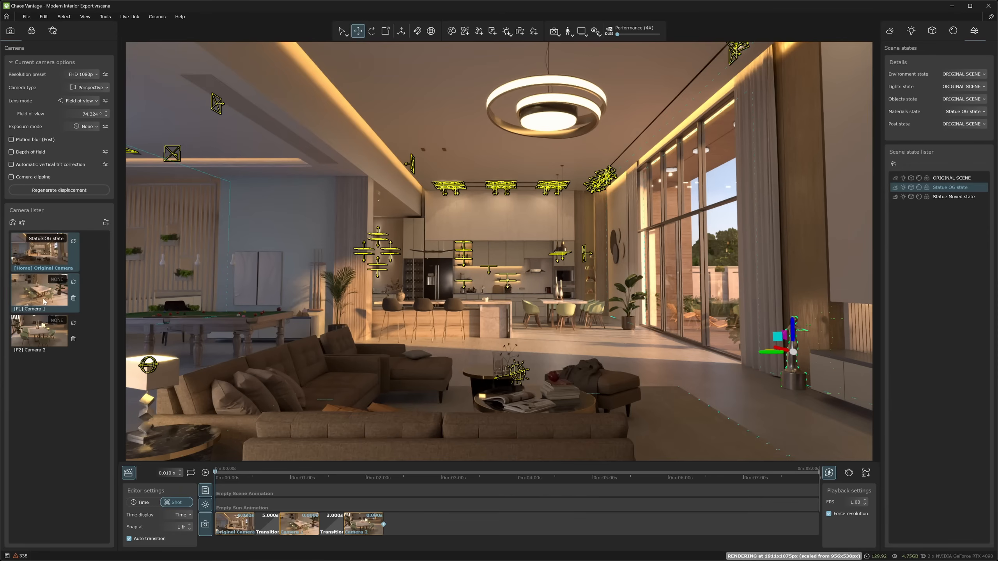
{"action": "left_click", "coordinate": [60, 281]}
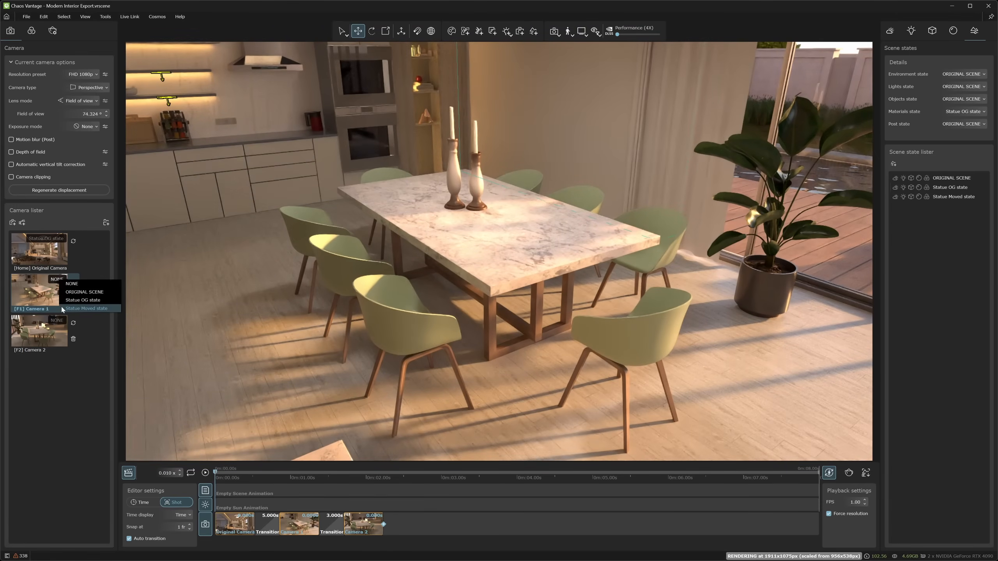
{"action": "left_click", "coordinate": [86, 309]}
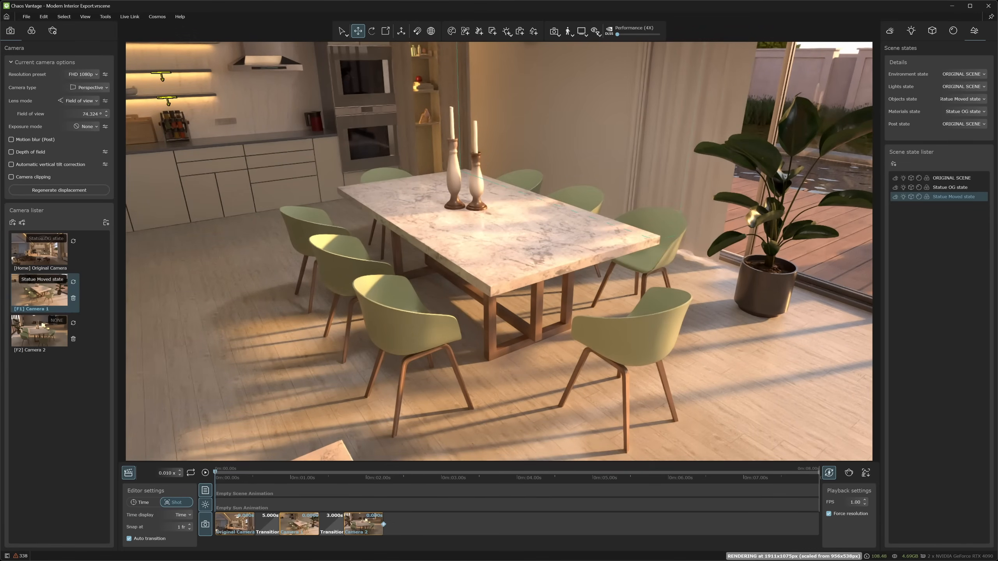
Switch between the Original Camera and Camera 1 to compare their linked scene states
{"action": "double_click", "coordinate": [44, 257]}
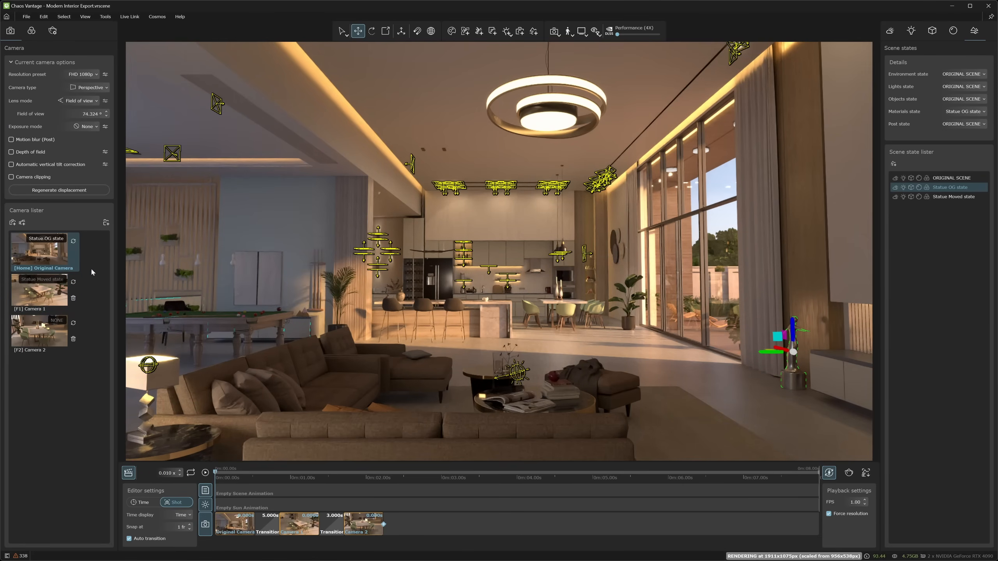
{"action": "double_click", "coordinate": [50, 294]}
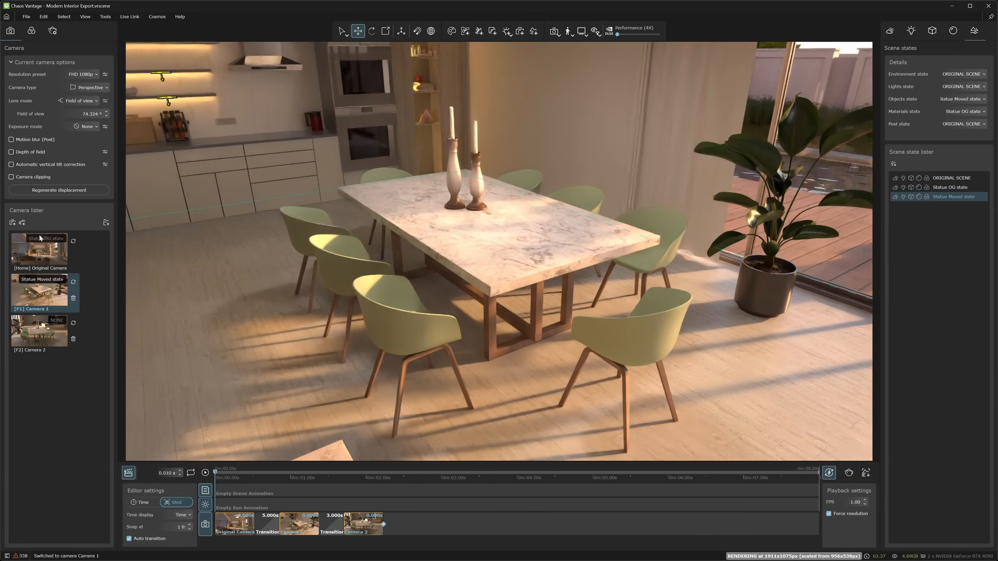
{"action": "double_click", "coordinate": [40, 248]}
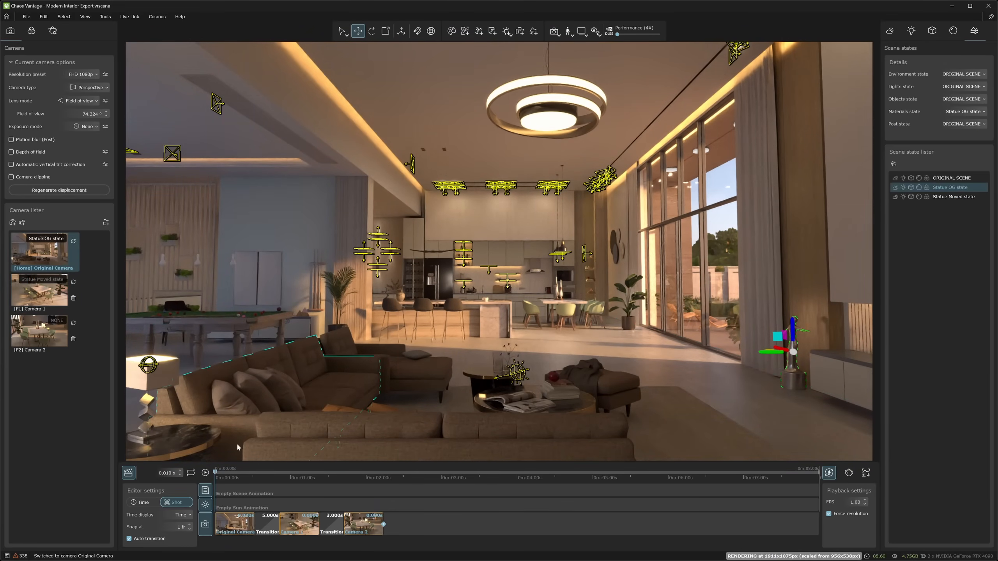
{"action": "left_click", "coordinate": [205, 473]}
{"action": "left_click", "coordinate": [51, 255]}
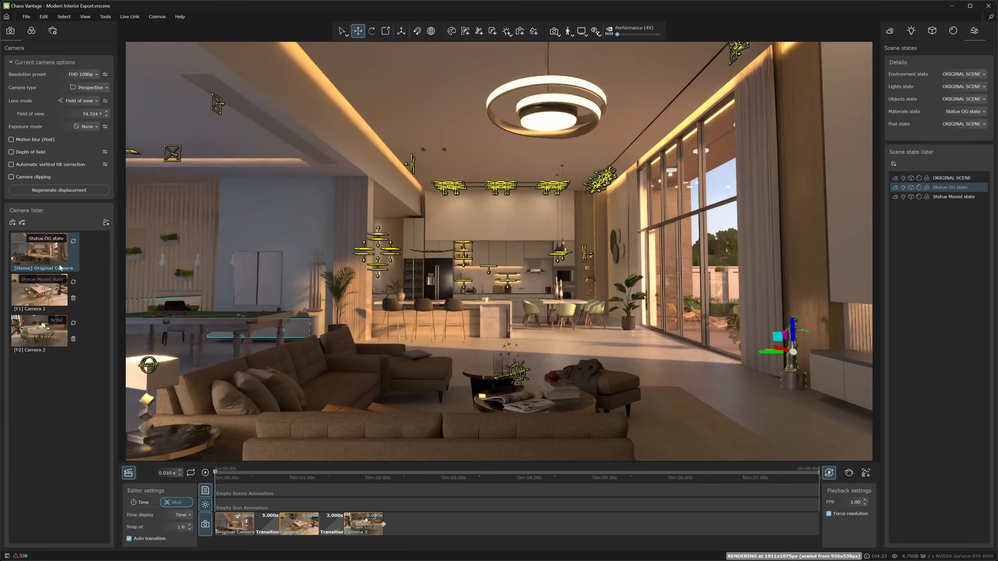
Save the current view as a new camera and link Statue Moved state to it
{"action": "left_click", "coordinate": [12, 222]}
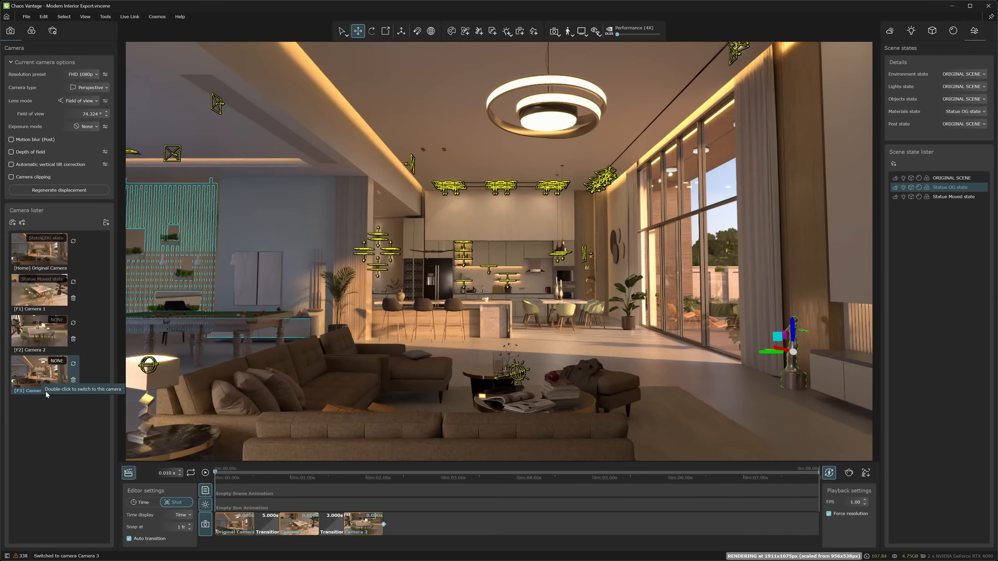
{"action": "left_click", "coordinate": [56, 361]}
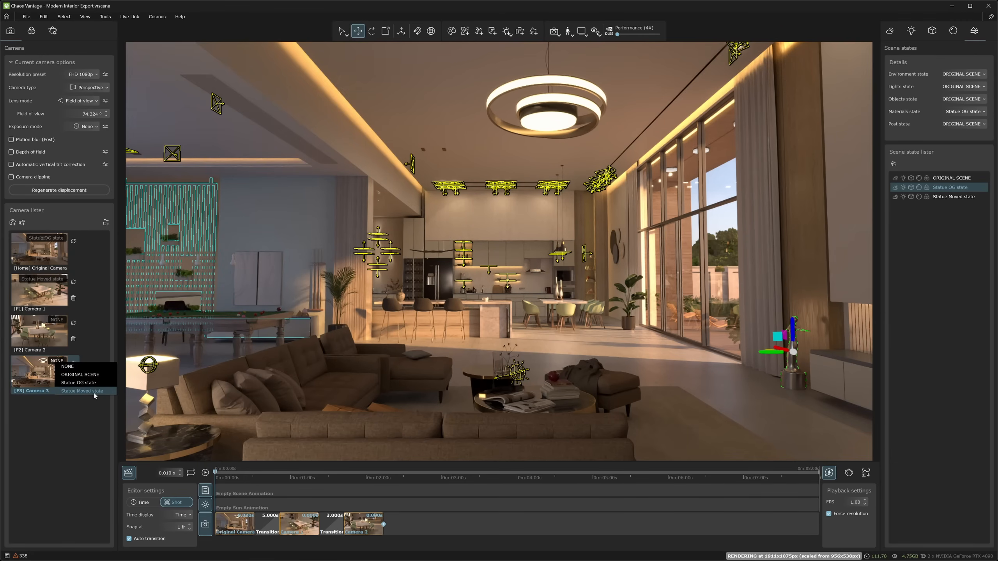
{"action": "left_click", "coordinate": [77, 393]}
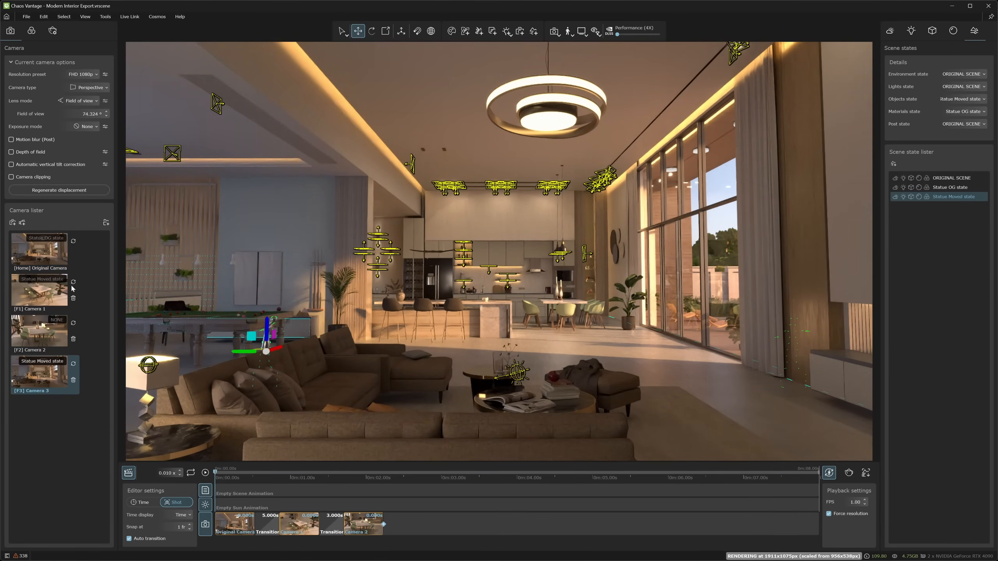
Alternate between the Original Camera and Camera 3 to compare the two statue positions from the same view
{"action": "left_click", "coordinate": [49, 262]}
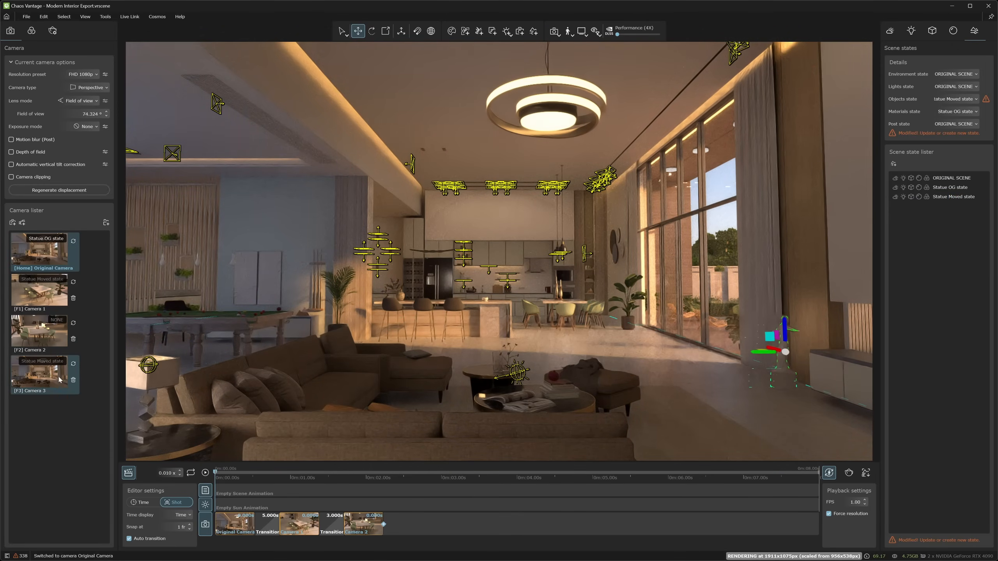
{"action": "left_click", "coordinate": [52, 380]}
{"action": "left_click", "coordinate": [45, 258]}
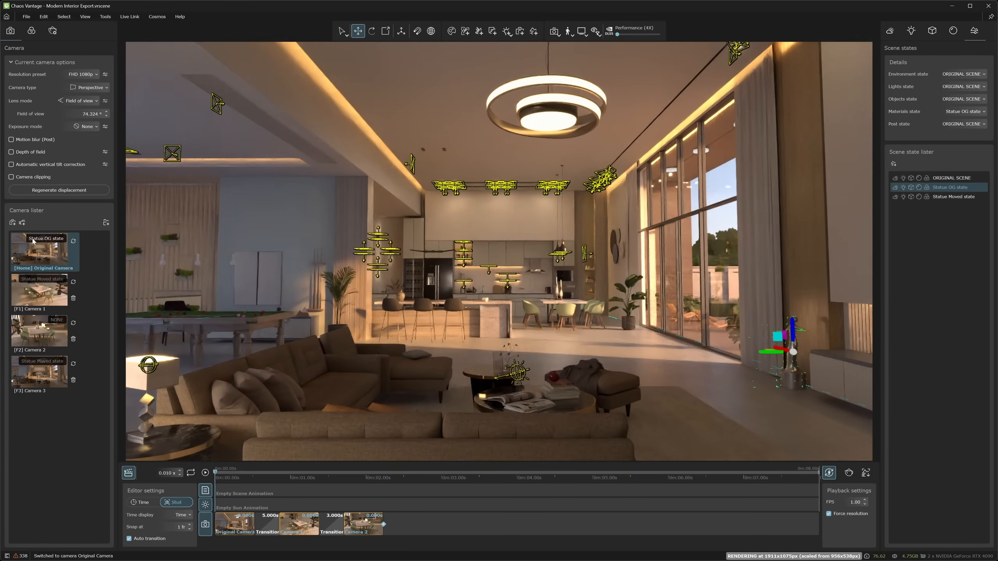
{"action": "left_click", "coordinate": [41, 374]}
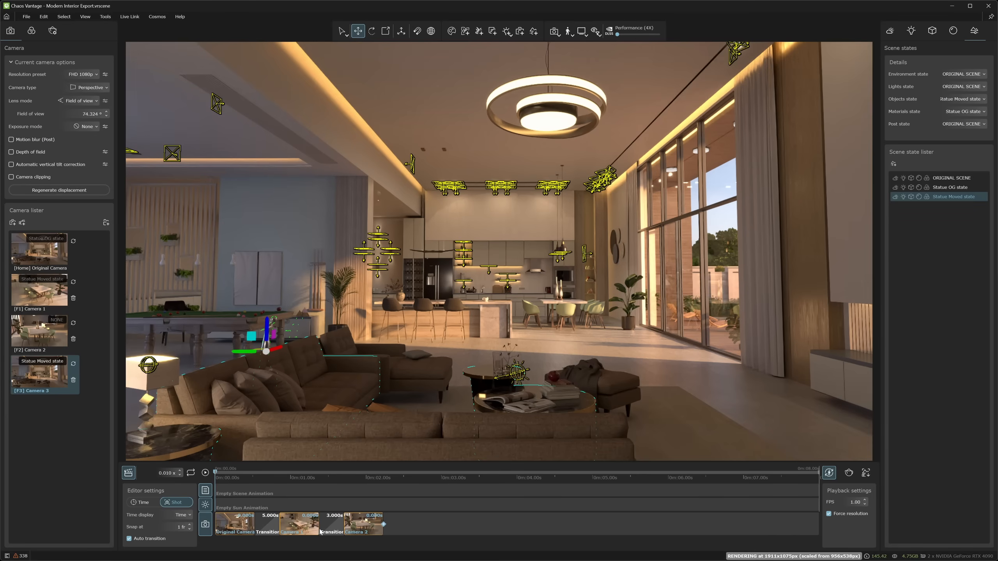
Delete the Camera 1 and Camera 2 clips from the camera animation track
{"action": "left_click", "coordinate": [301, 524]}
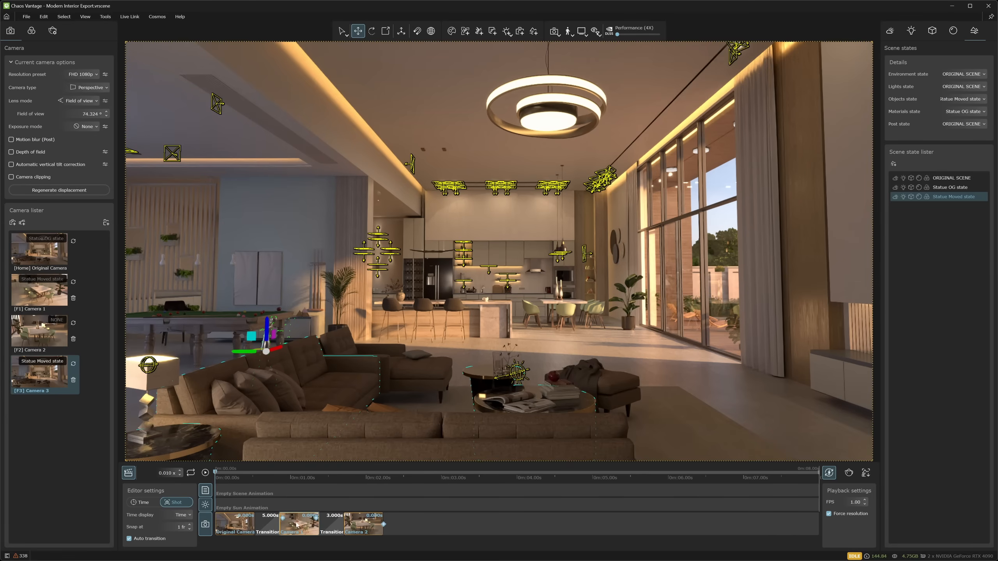
{"action": "right_click", "coordinate": [302, 526]}
{"action": "left_click", "coordinate": [312, 513]}
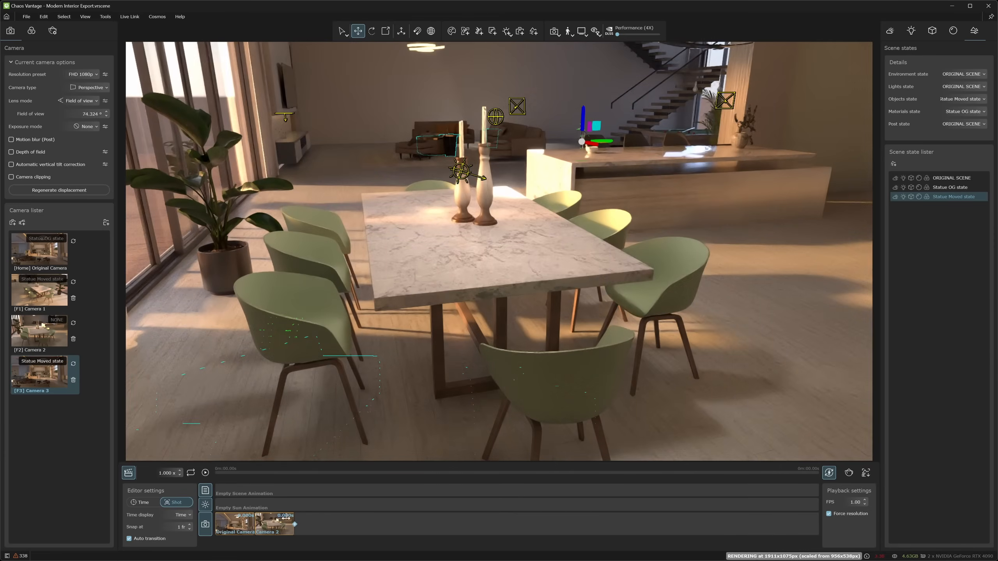
{"action": "right_click", "coordinate": [281, 524]}
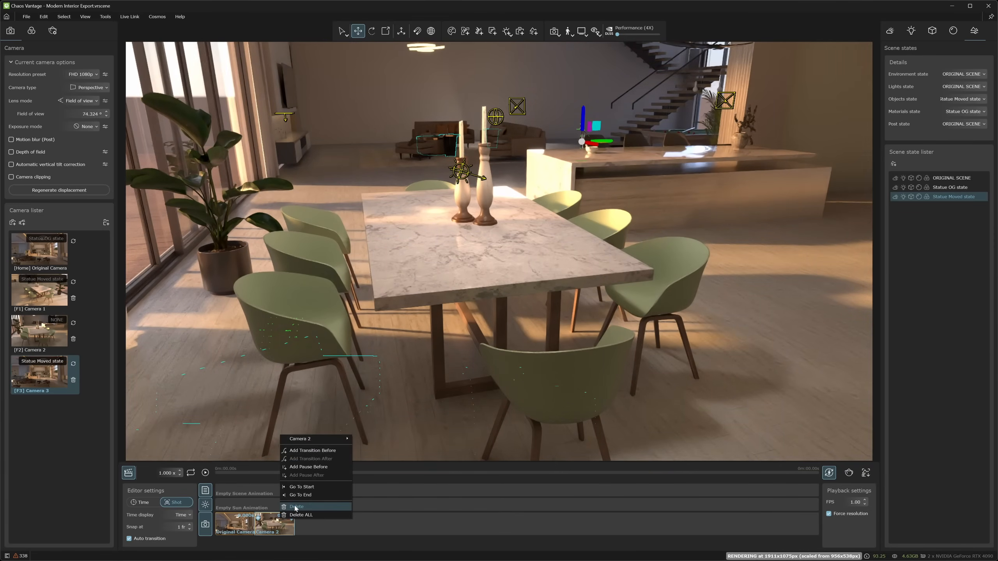
{"action": "left_click", "coordinate": [310, 508]}
Add Camera 3 after the Original Camera on the timeline, set the transition duration to 10 seconds, and preview the animation
{"action": "left_click_drag", "start_coordinate": [39, 376], "coordinate": [267, 524]}
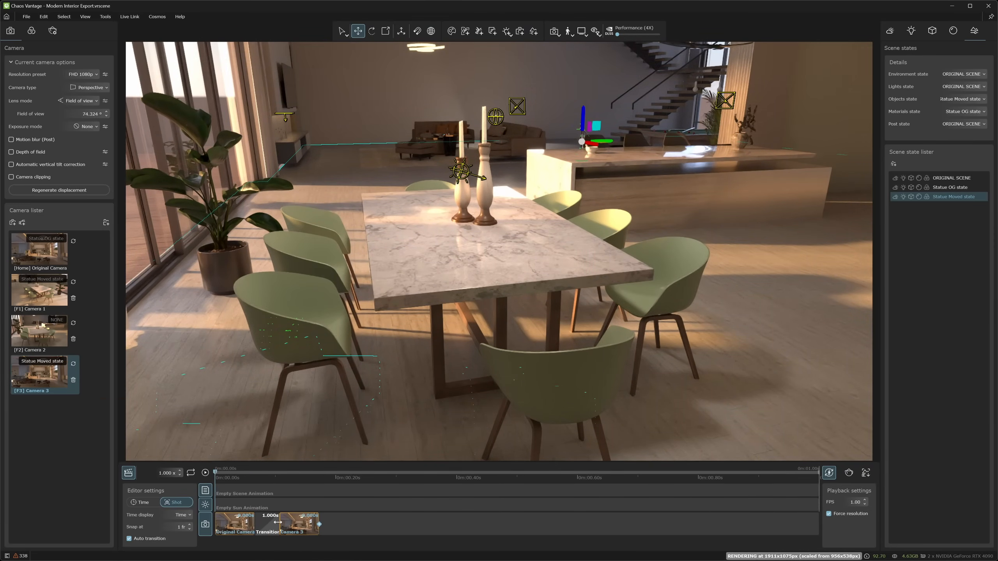
{"action": "left_click", "coordinate": [205, 473]}
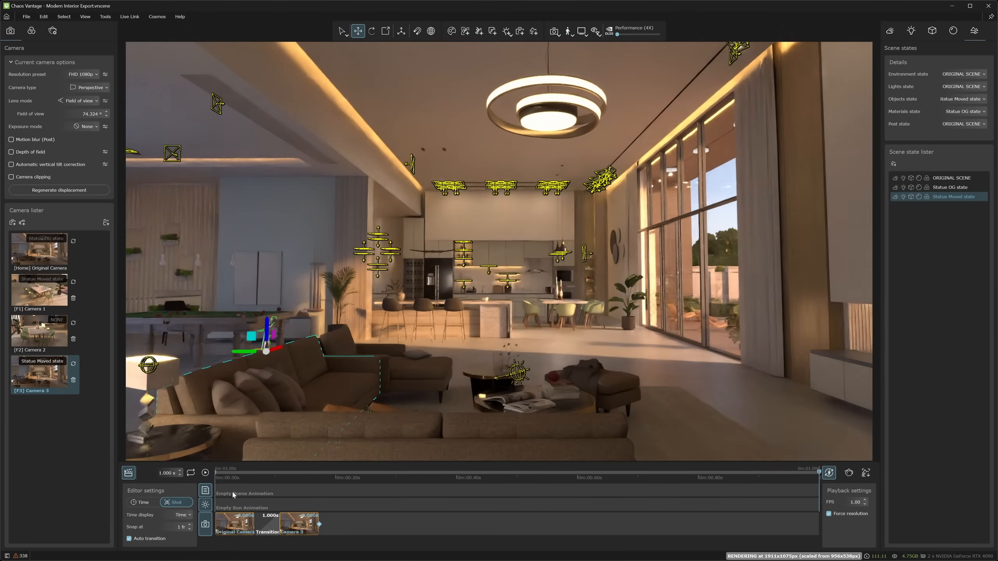
{"action": "right_click", "coordinate": [269, 521]}
{"action": "left_click", "coordinate": [290, 476]}
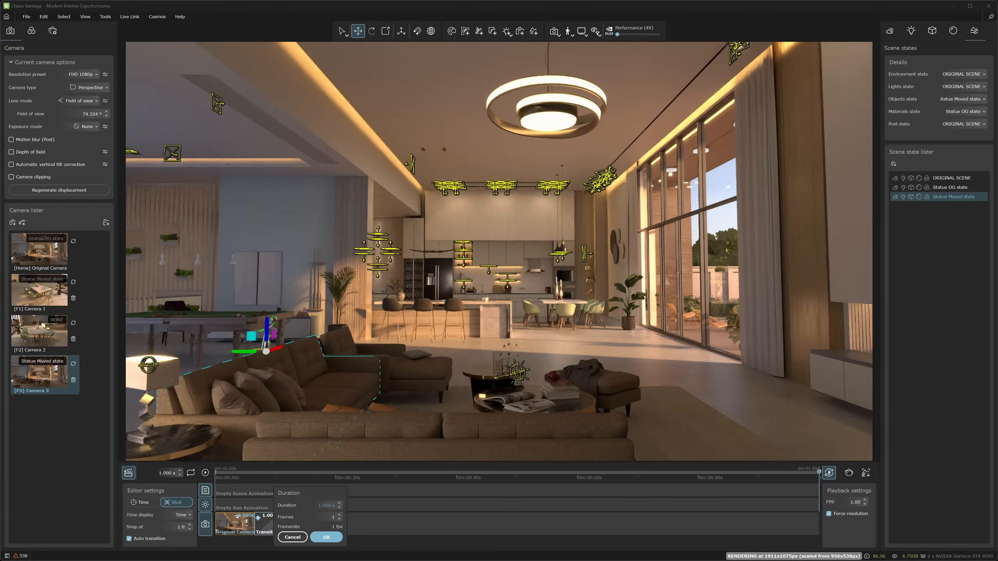
{"action": "left_click", "coordinate": [327, 537]}
{"action": "left_click", "coordinate": [205, 472]}
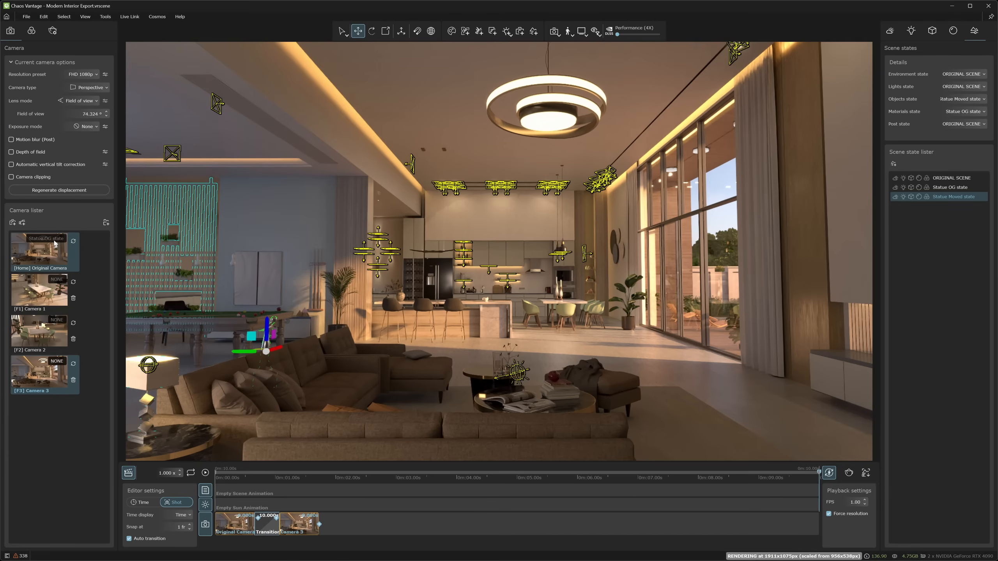
Delete all items from the camera animation track
{"action": "right_click", "coordinate": [266, 524]}
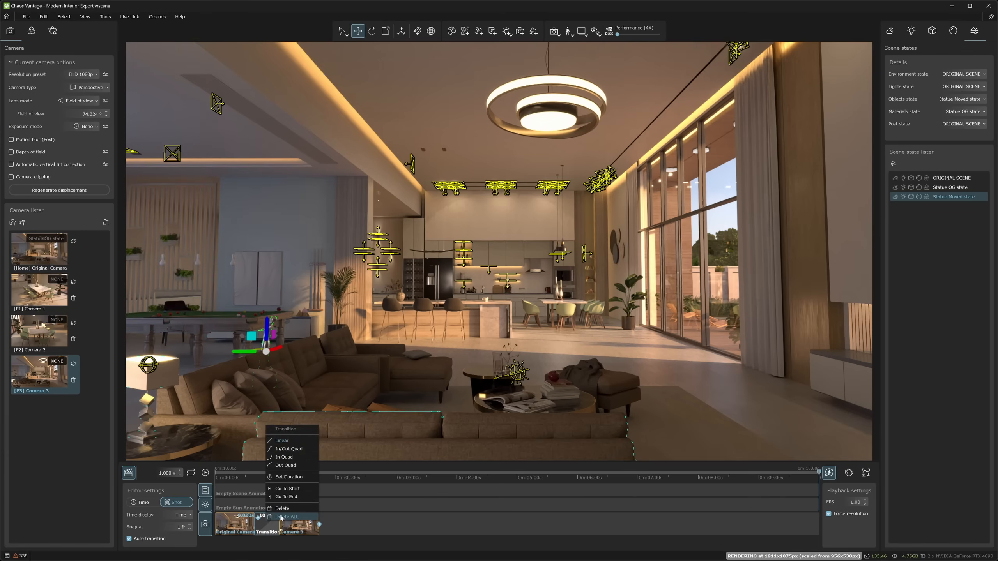
{"action": "left_click", "coordinate": [260, 510]}
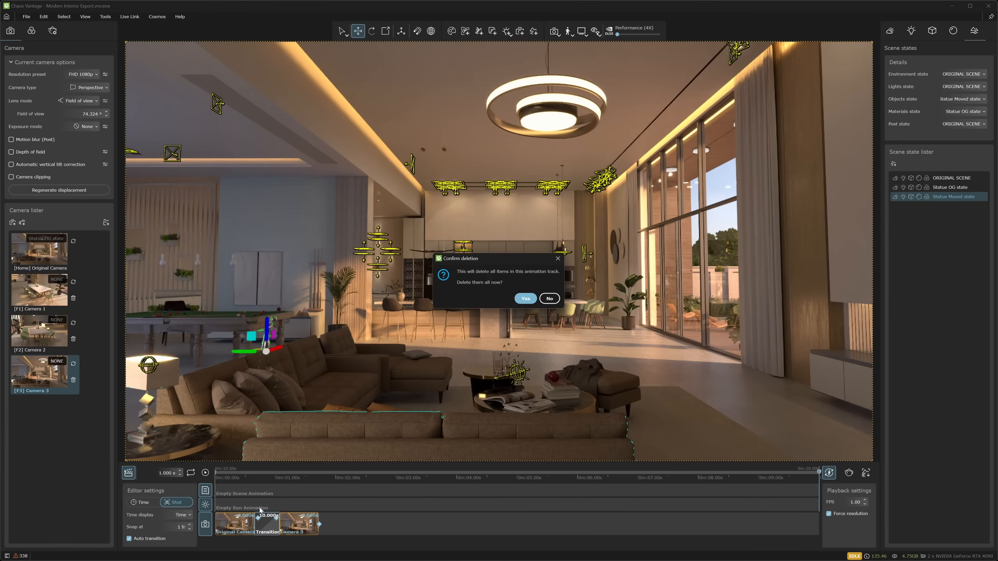
{"action": "left_click", "coordinate": [526, 299]}
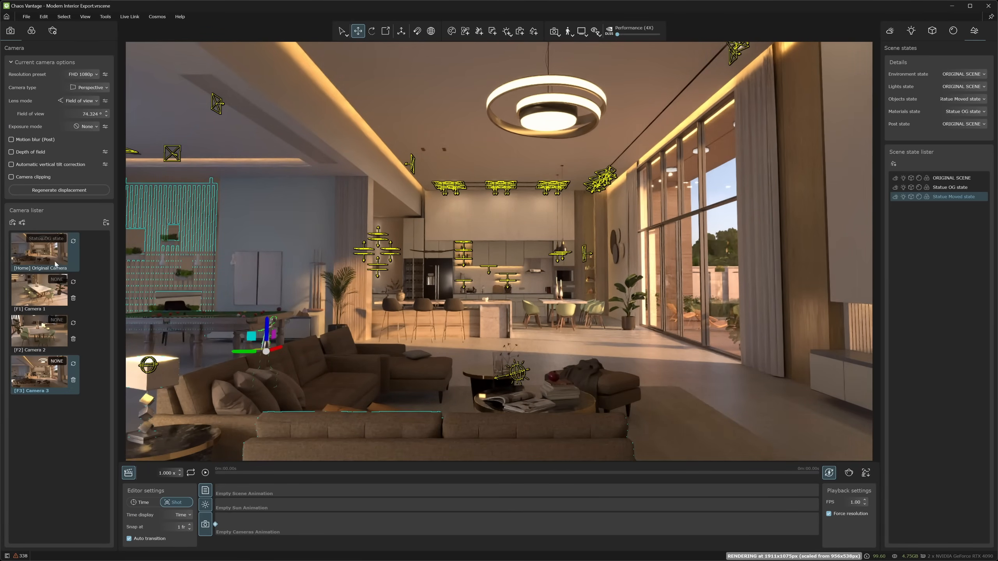
Place the Original Camera and Camera 1 on the camera animation track and set the transition duration between them to 3 seconds
{"action": "left_click_drag", "start_coordinate": [36, 255], "coordinate": [235, 523]}
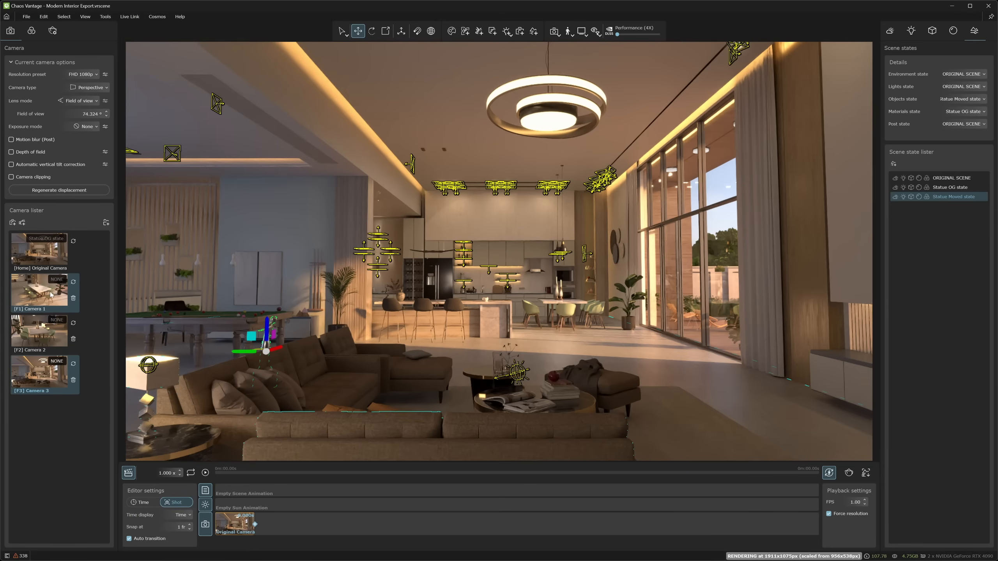
{"action": "left_click_drag", "start_coordinate": [35, 290], "coordinate": [287, 524]}
{"action": "right_click", "coordinate": [274, 523]}
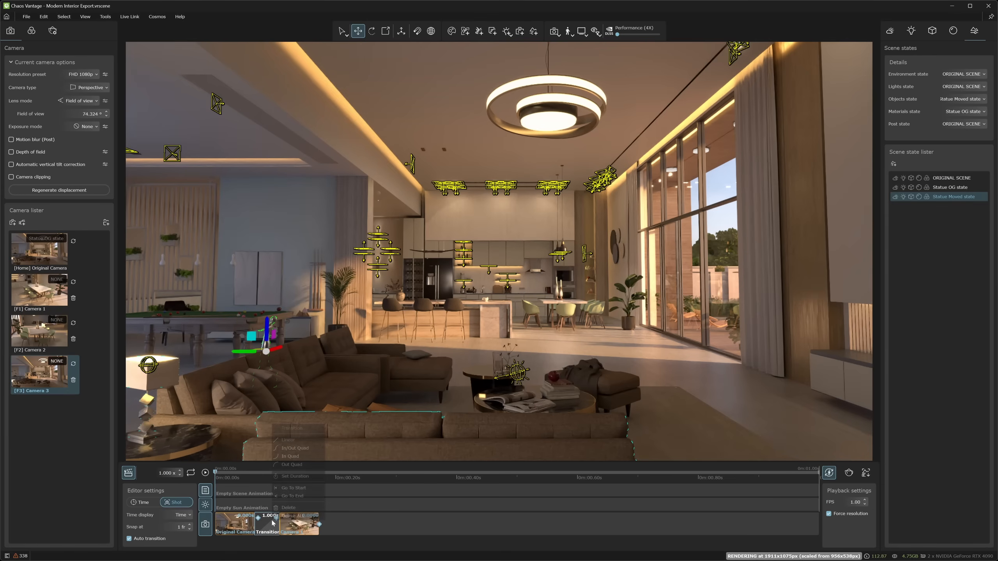
{"action": "left_click", "coordinate": [295, 474]}
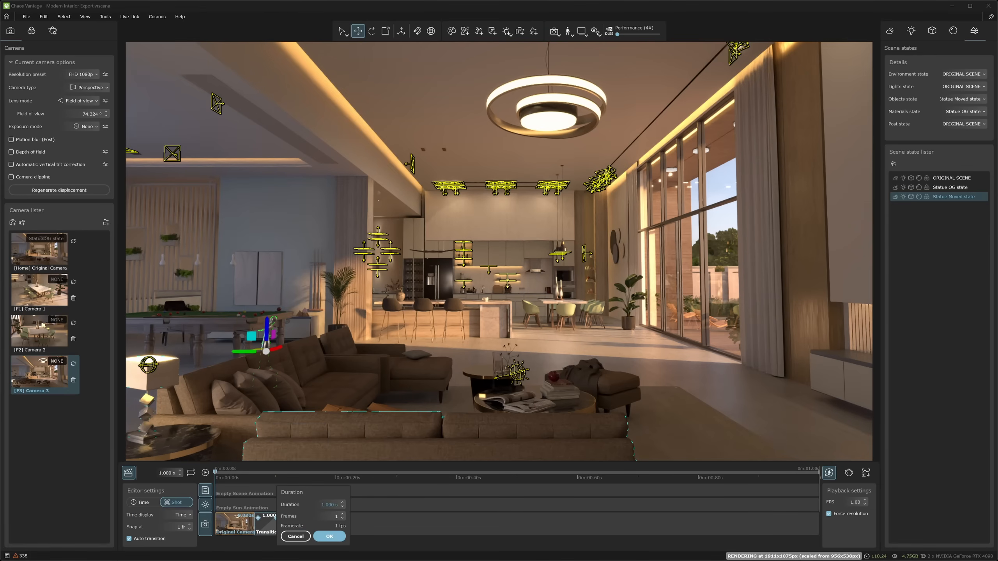
{"action": "type", "text": "3"}
{"action": "left_click", "coordinate": [330, 535]}
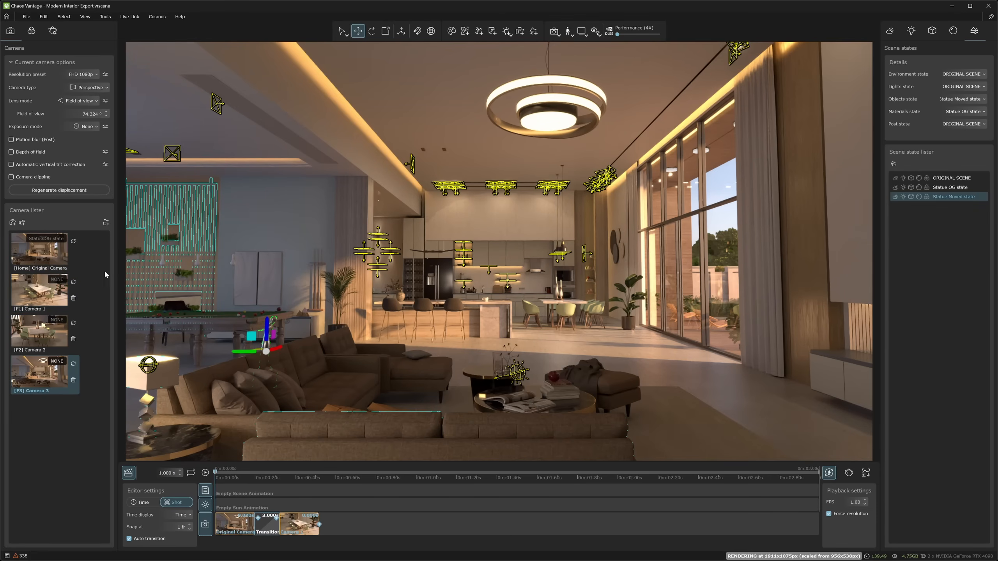
Link Camera 1 to the Statue OG state and compare its view with the Original Camera
{"action": "left_click", "coordinate": [62, 281]}
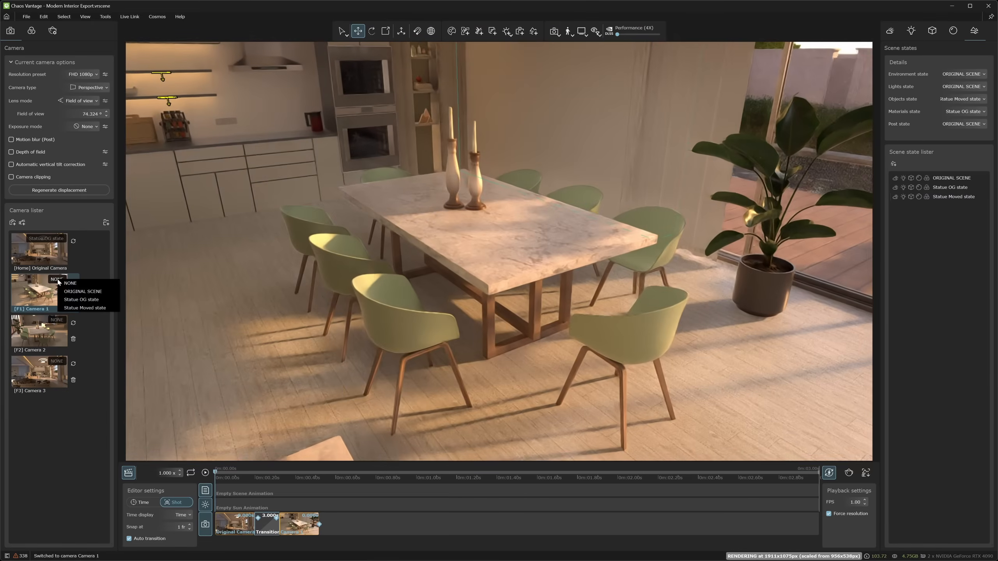
{"action": "left_click", "coordinate": [81, 299]}
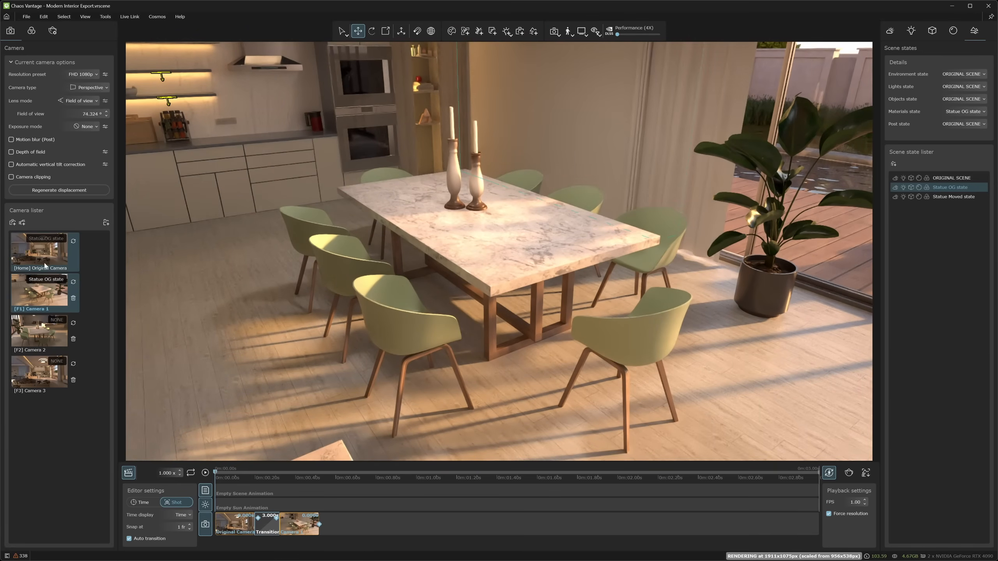
{"action": "double_click", "coordinate": [46, 259]}
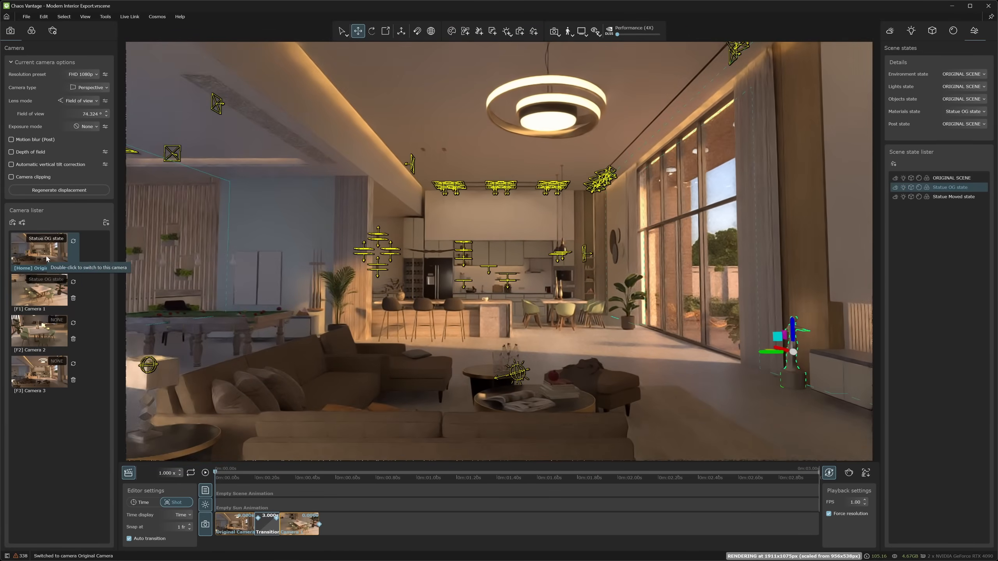
{"action": "double_click", "coordinate": [51, 291]}
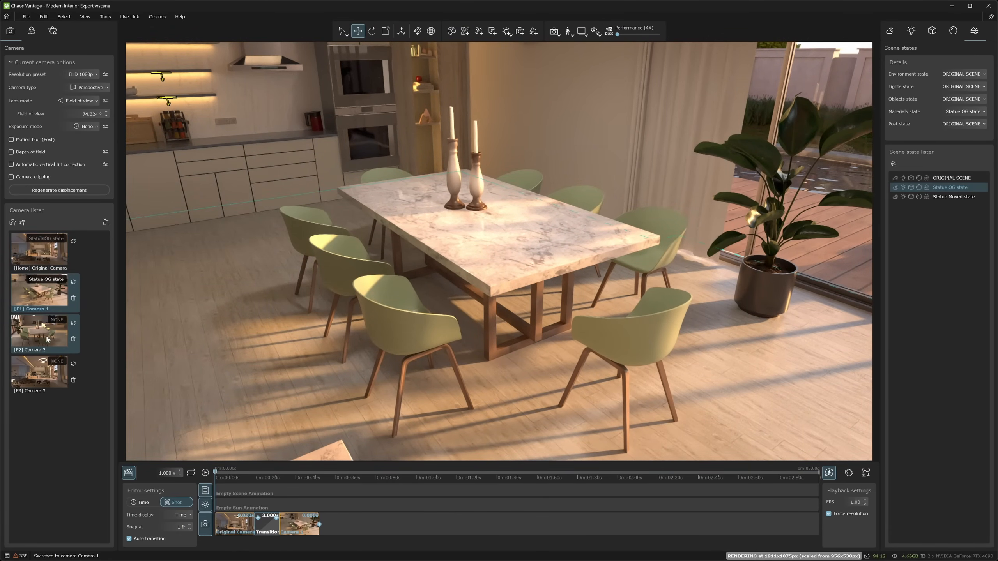
Add Camera 2 after Camera 1 on the camera track with a 3-second transition, and preview the animation
{"action": "left_click_drag", "start_coordinate": [48, 339], "coordinate": [336, 520]}
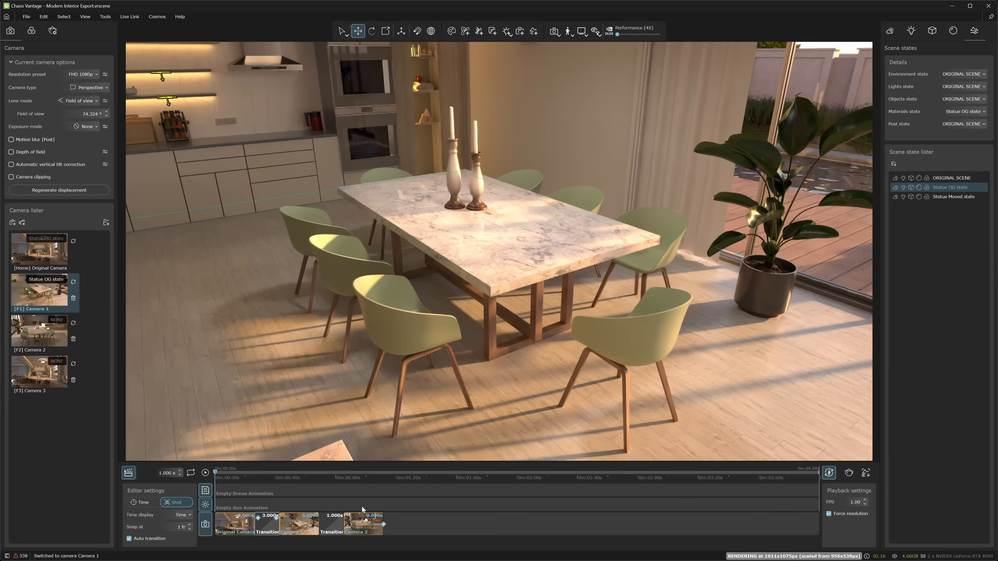
{"action": "right_click", "coordinate": [336, 524]}
{"action": "left_click", "coordinate": [362, 482]}
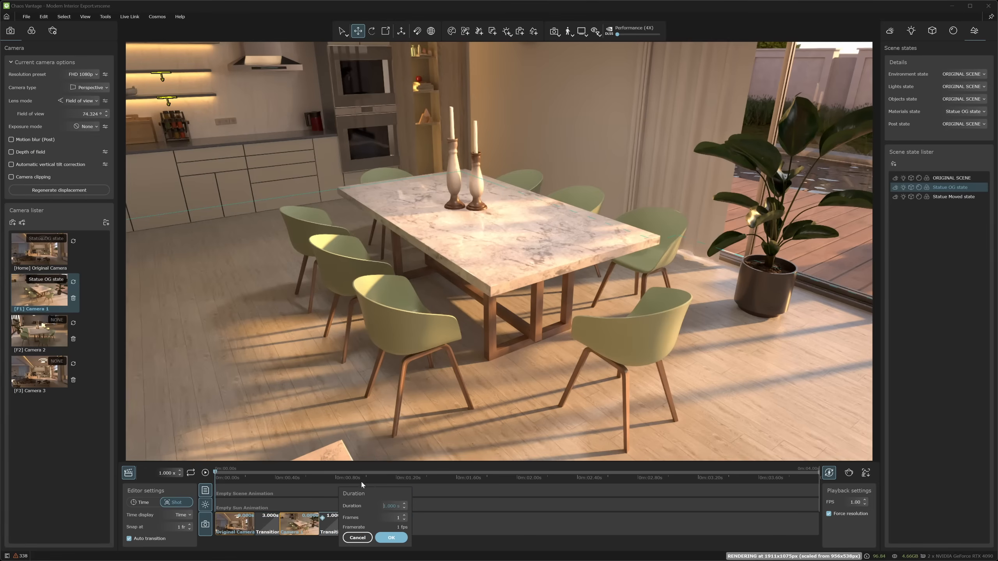
{"action": "type", "text": "3"}
{"action": "left_click", "coordinate": [391, 537]}
{"action": "left_click", "coordinate": [205, 473]}
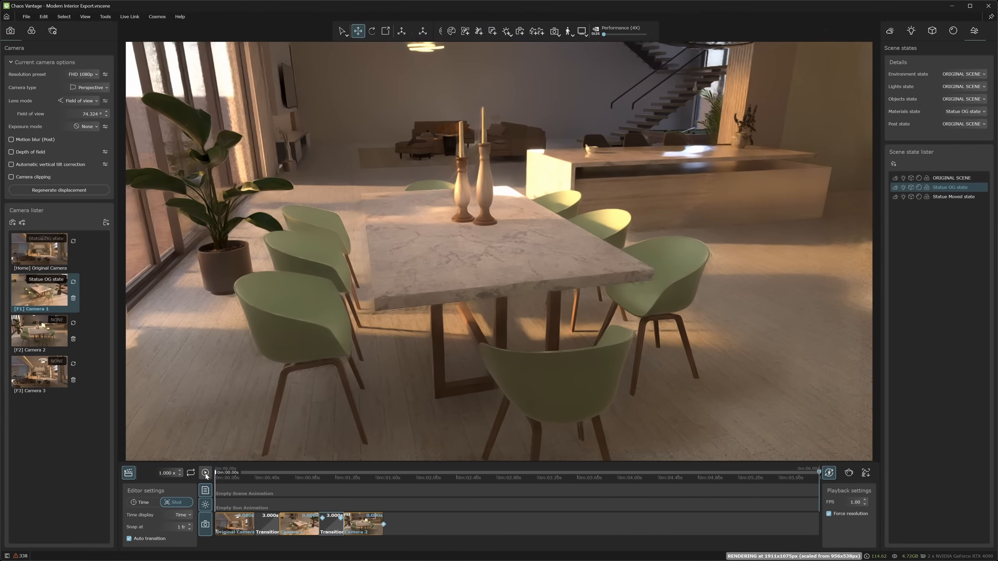
{"action": "left_click", "coordinate": [205, 473]}
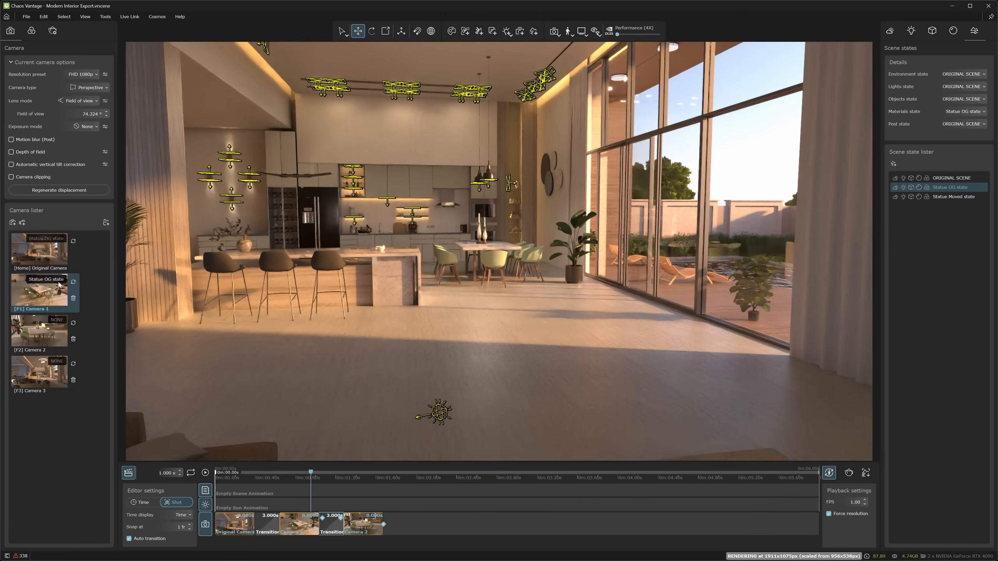
Check the Original Camera and Camera 3 views, and append Camera 3 to the camera track with a 3-second transition
{"action": "left_click", "coordinate": [40, 251]}
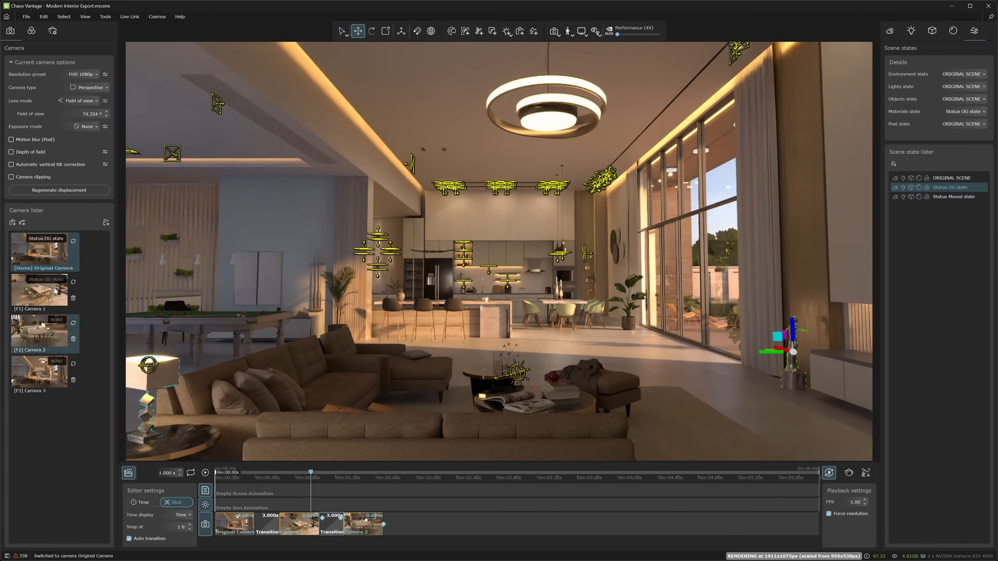
{"action": "left_click", "coordinate": [39, 371]}
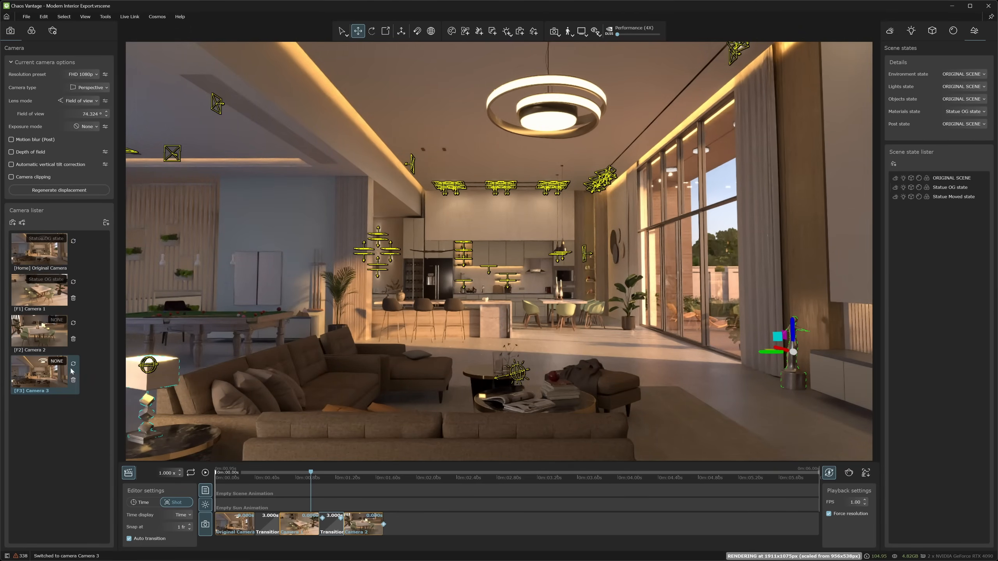
{"action": "left_click_drag", "start_coordinate": [41, 378], "coordinate": [390, 520]}
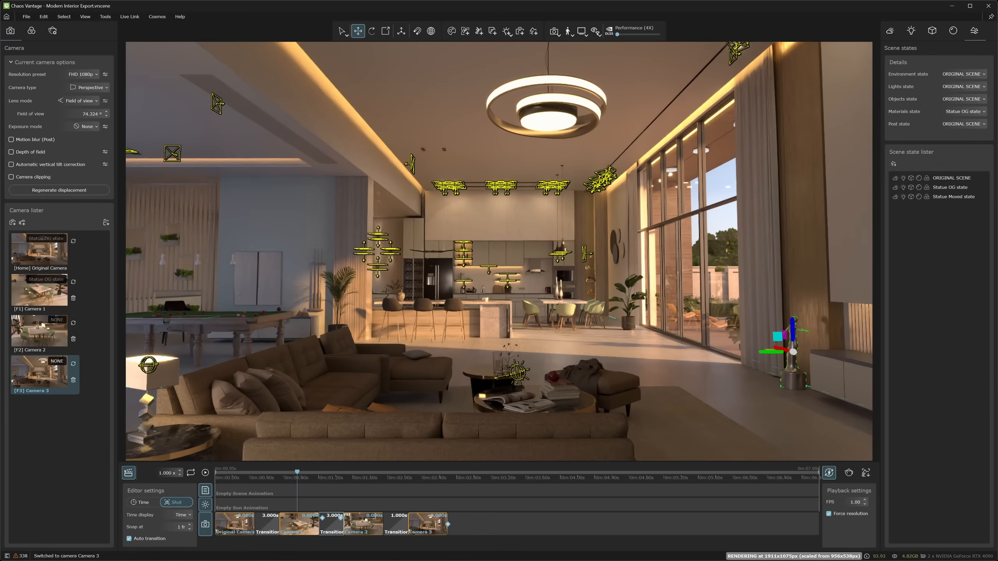
{"action": "right_click", "coordinate": [397, 524]}
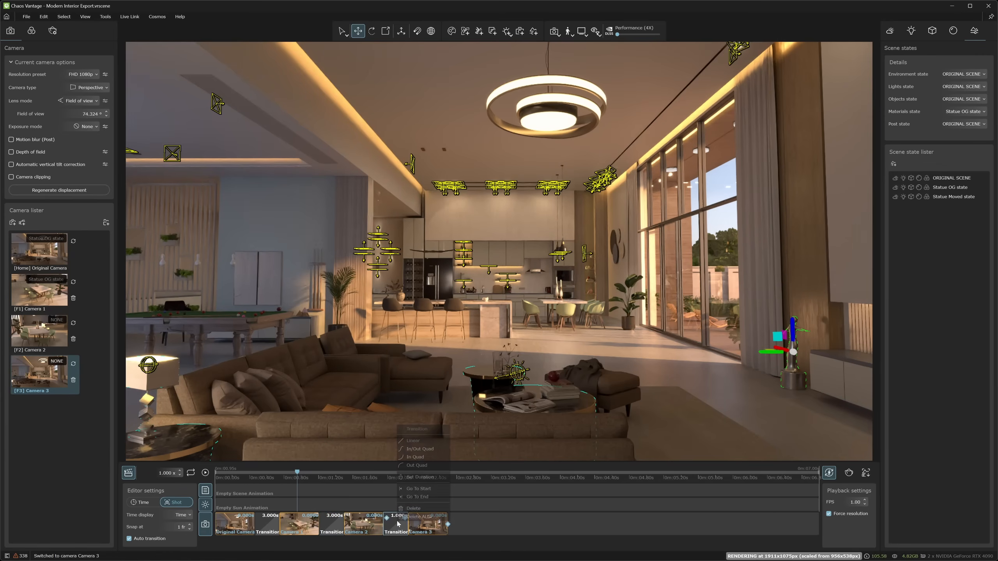
{"action": "left_click", "coordinate": [413, 477]}
{"action": "type", "text": "3.000 s"}
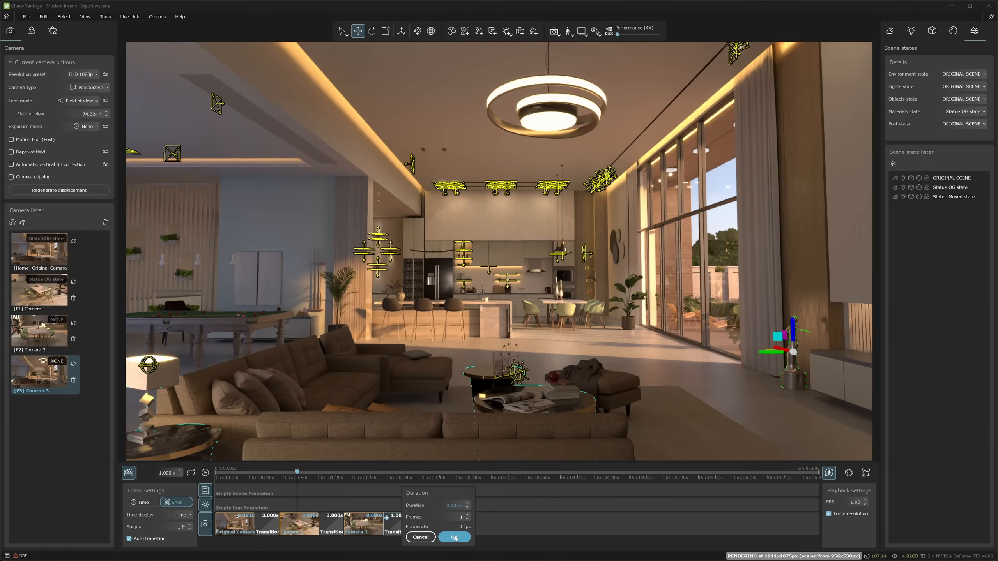
{"action": "left_click", "coordinate": [454, 537]}
Play the four-camera animation to check how the statue behaves between the cameras
{"action": "left_click", "coordinate": [205, 472]}
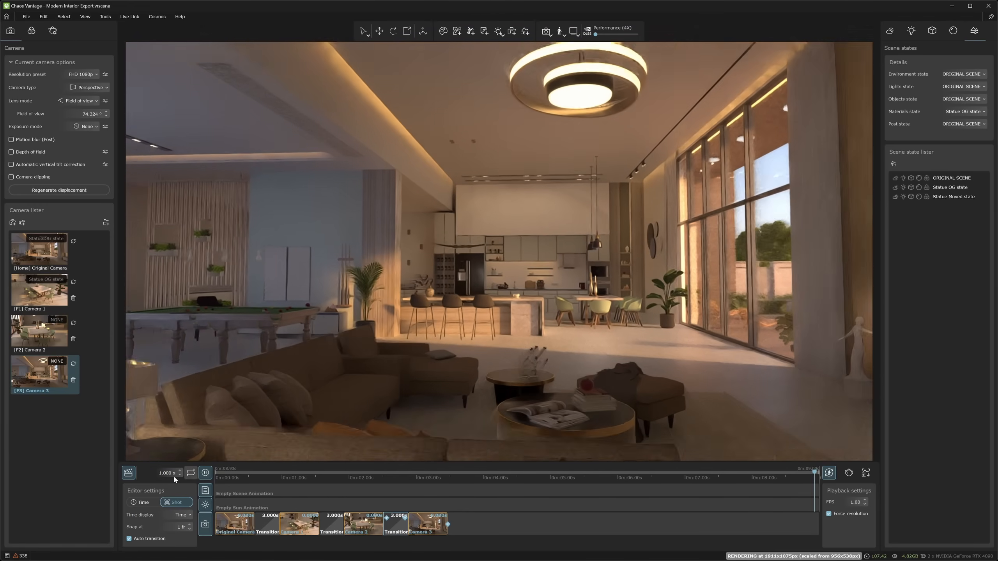
{"action": "left_click", "coordinate": [205, 473]}
{"action": "left_click", "coordinate": [204, 472]}
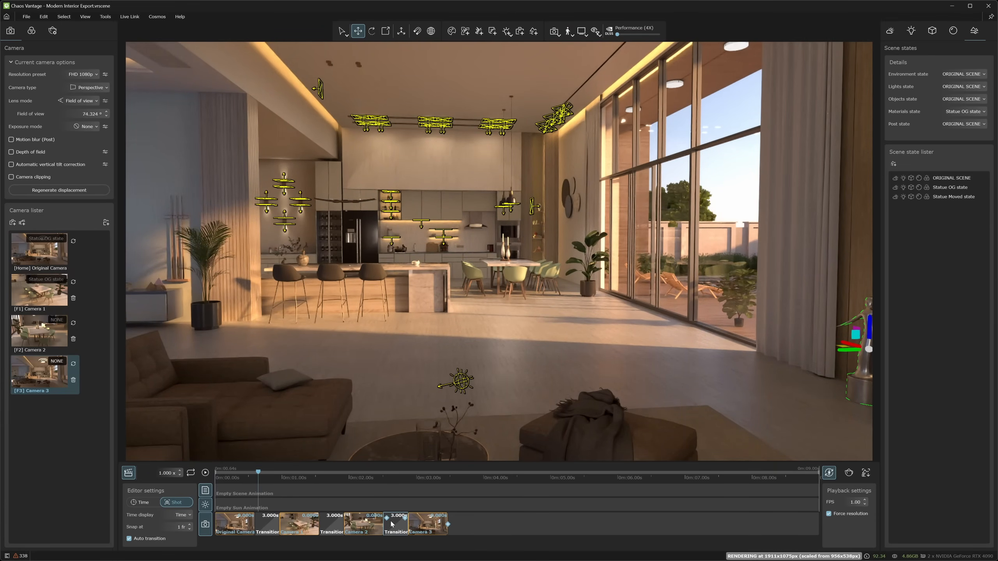
Link Camera 2 to the Statue OG state and Camera 3 to the Statue Moved state
{"action": "left_click", "coordinate": [55, 323]}
{"action": "left_click", "coordinate": [56, 321]}
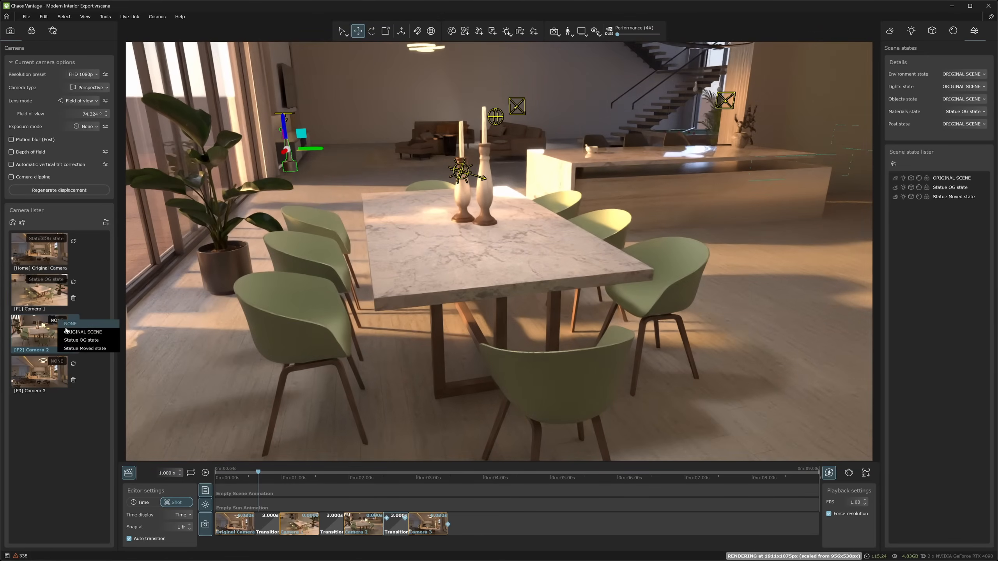
{"action": "left_click", "coordinate": [77, 341]}
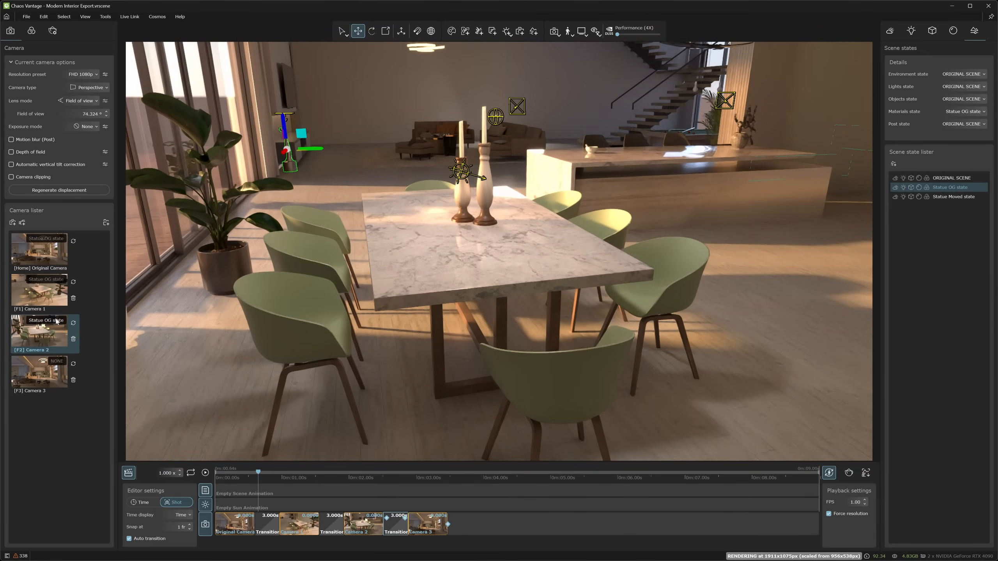
{"action": "left_click", "coordinate": [59, 364]}
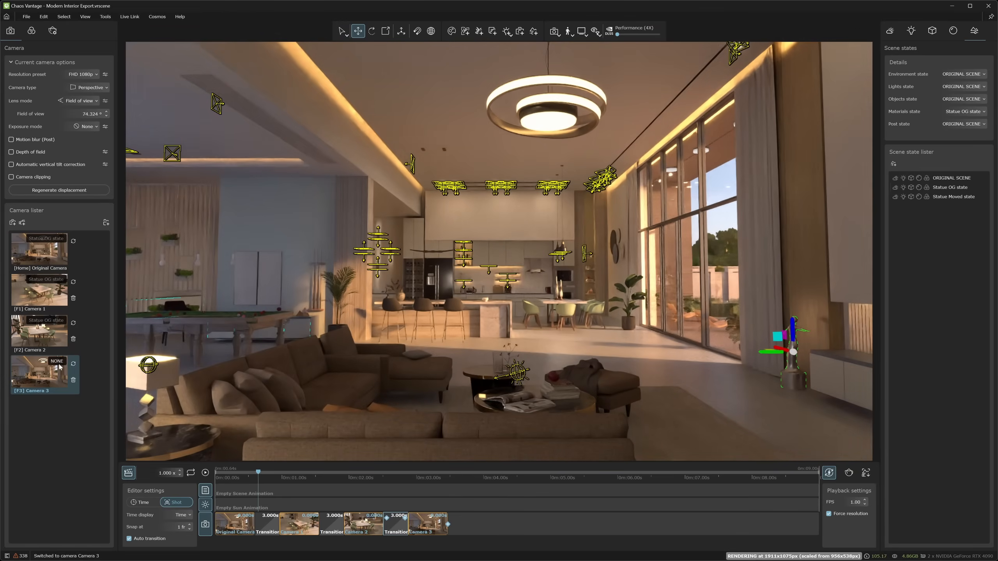
{"action": "left_click", "coordinate": [57, 362]}
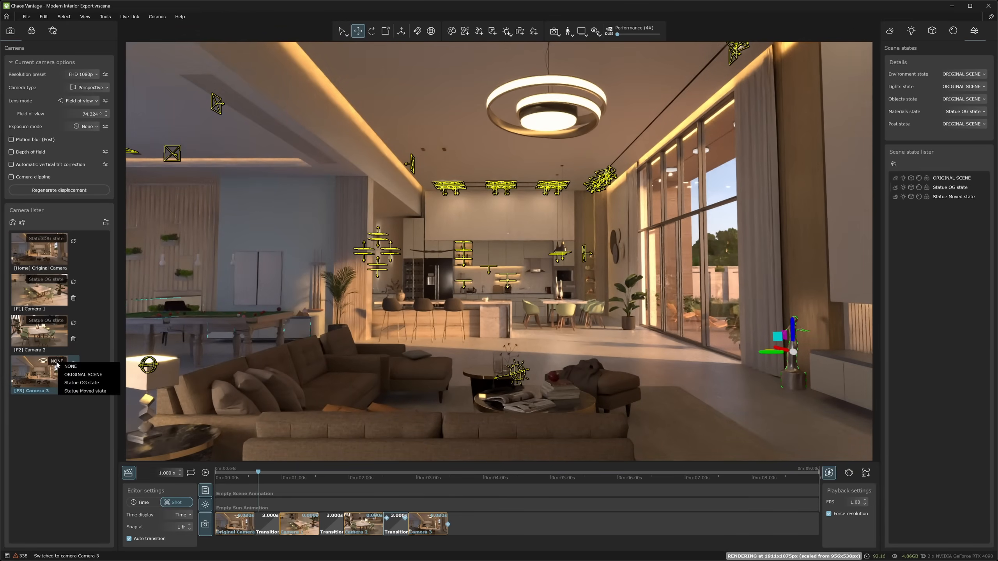
{"action": "left_click", "coordinate": [75, 391]}
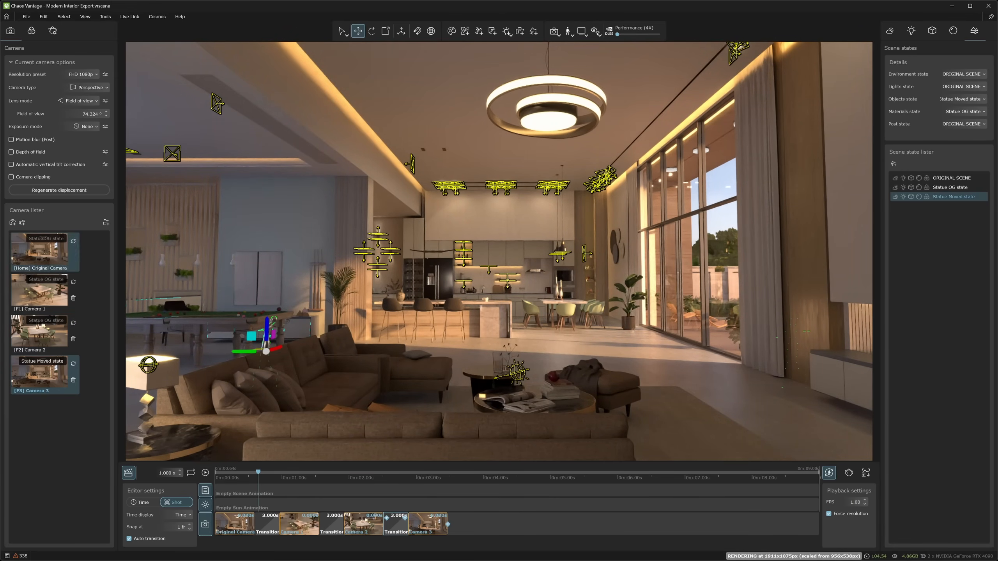
View Original Camera, Camera 1, Camera 2 and Camera 3 in turn and play the camera animation
{"action": "left_click", "coordinate": [54, 258]}
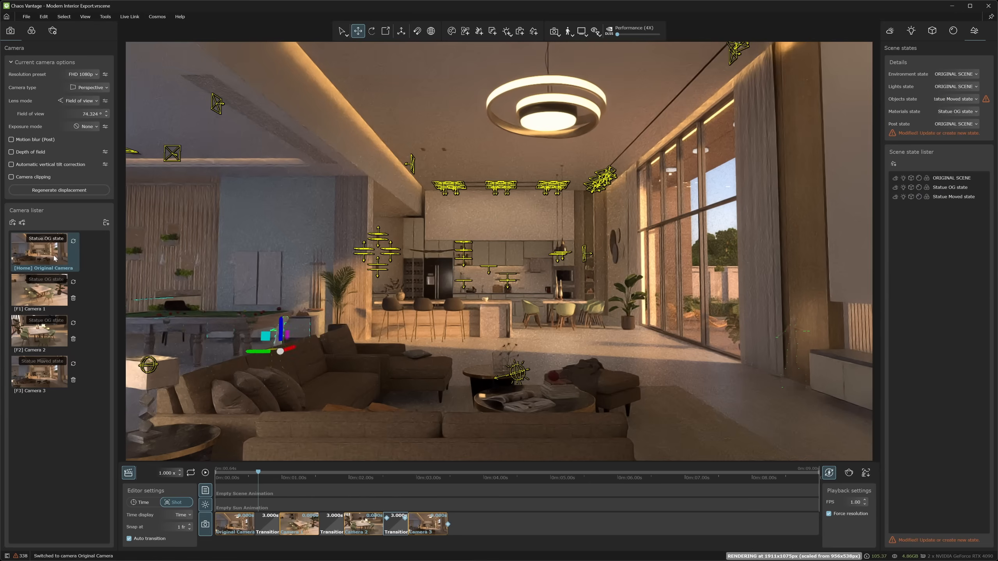
{"action": "key", "text": "F1"}
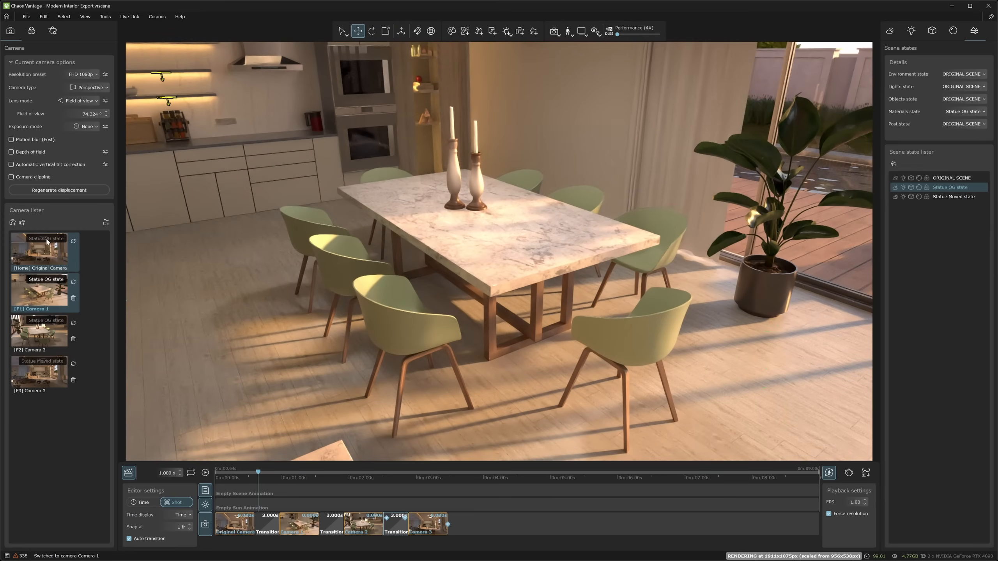
{"action": "left_click", "coordinate": [46, 333]}
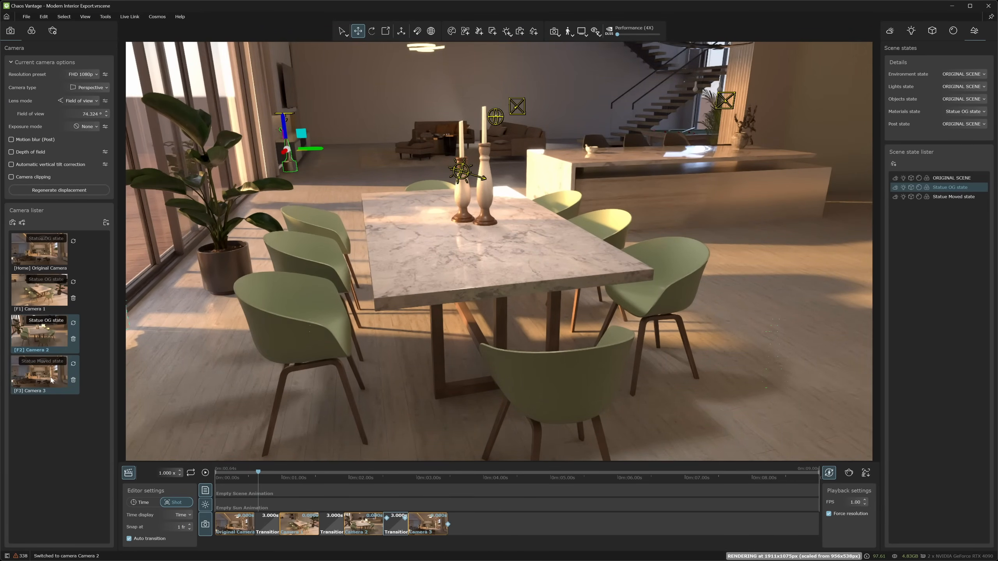
{"action": "left_click", "coordinate": [38, 369]}
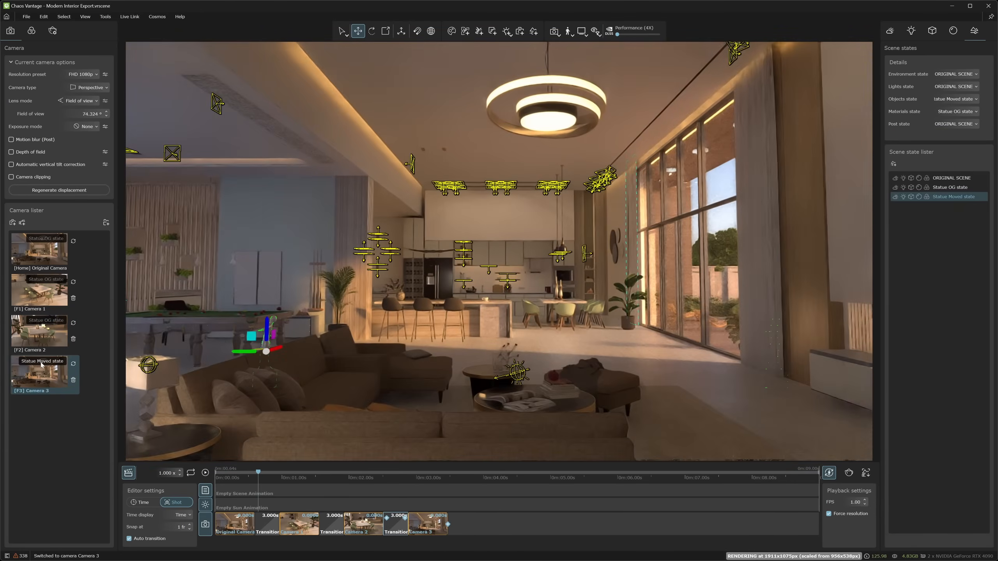
{"action": "left_click", "coordinate": [205, 473]}
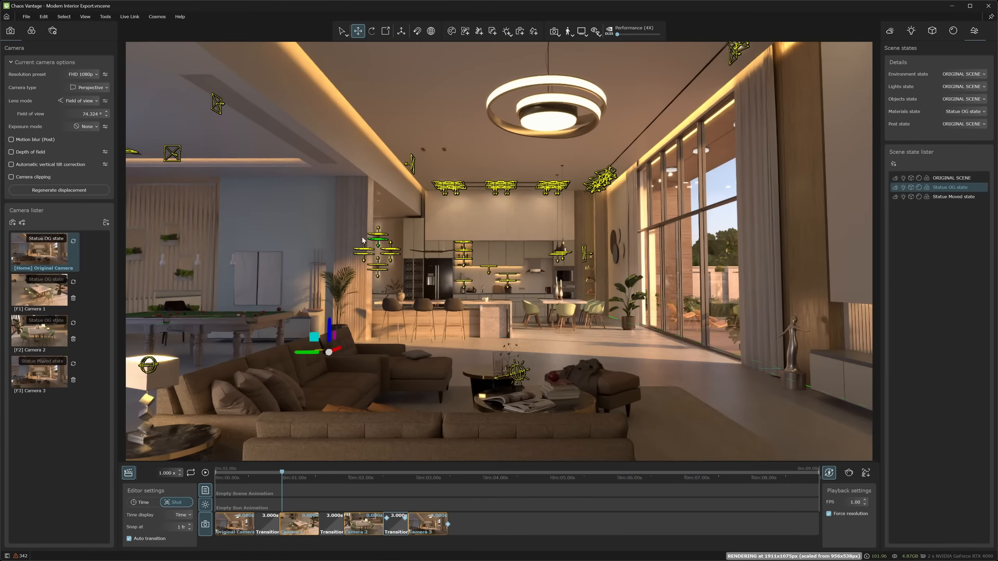
Open the render setup and compare the settings for still image and sequence output
{"action": "left_click", "coordinate": [849, 475]}
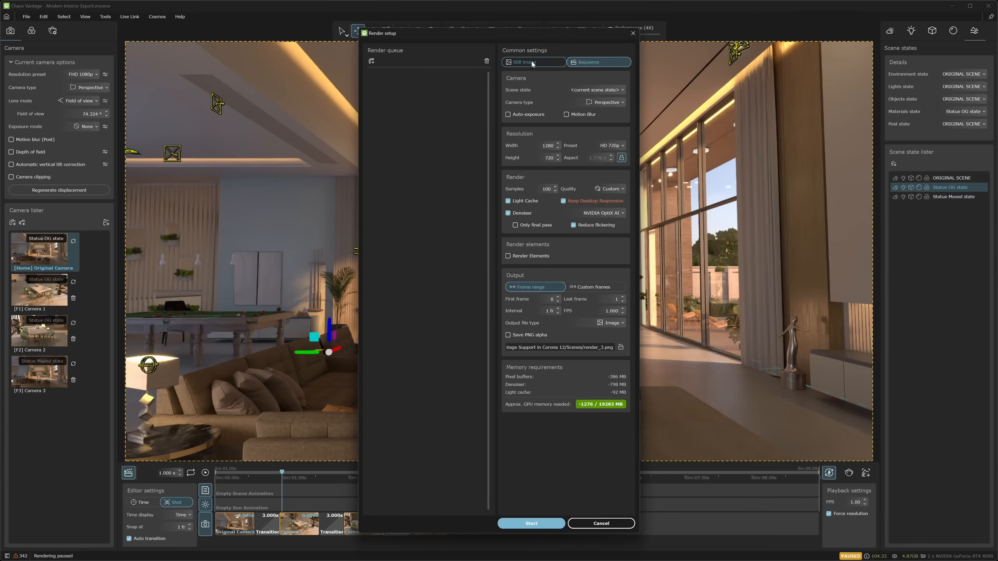
{"action": "left_click", "coordinate": [542, 63]}
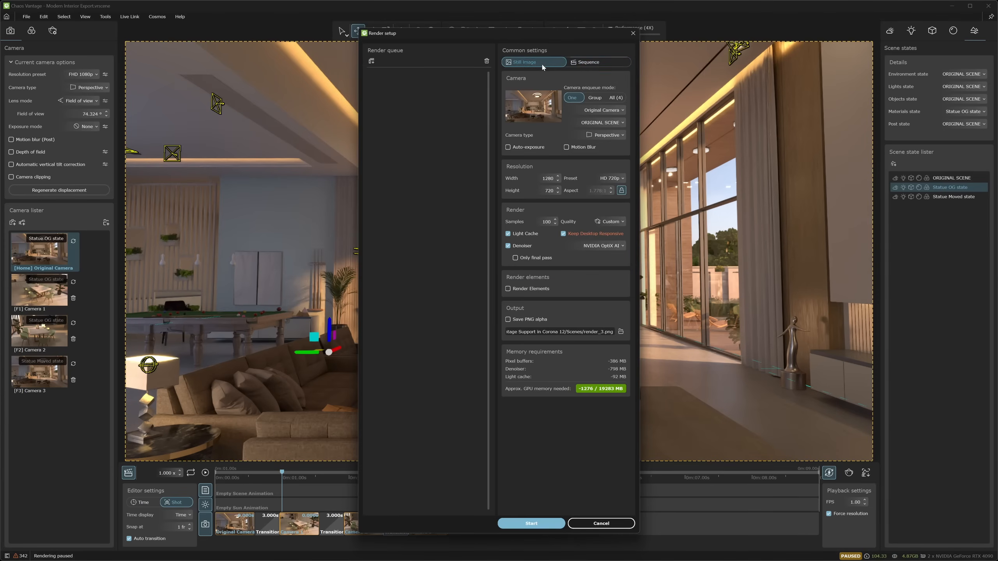
{"action": "left_click", "coordinate": [591, 63]}
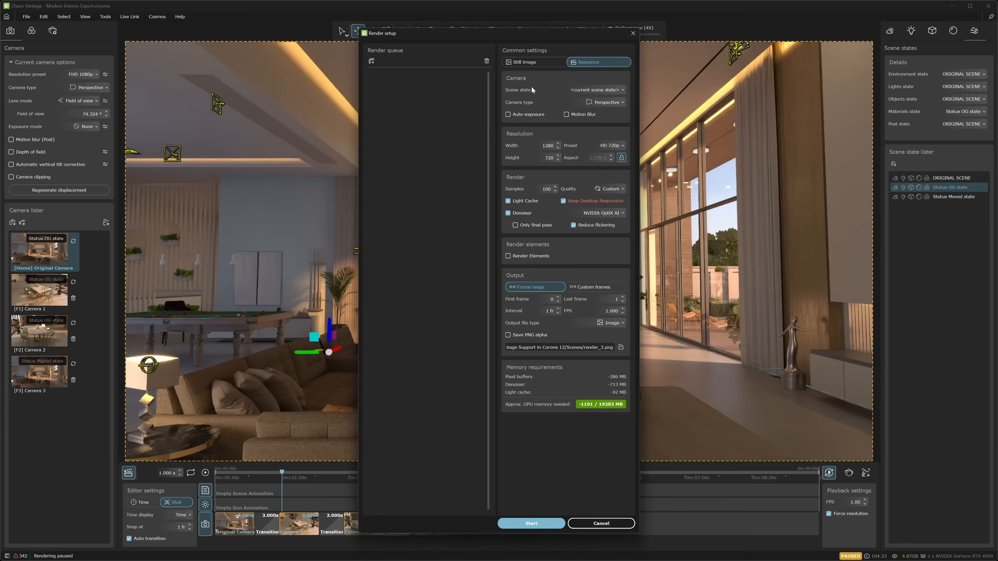
{"action": "left_click", "coordinate": [521, 63]}
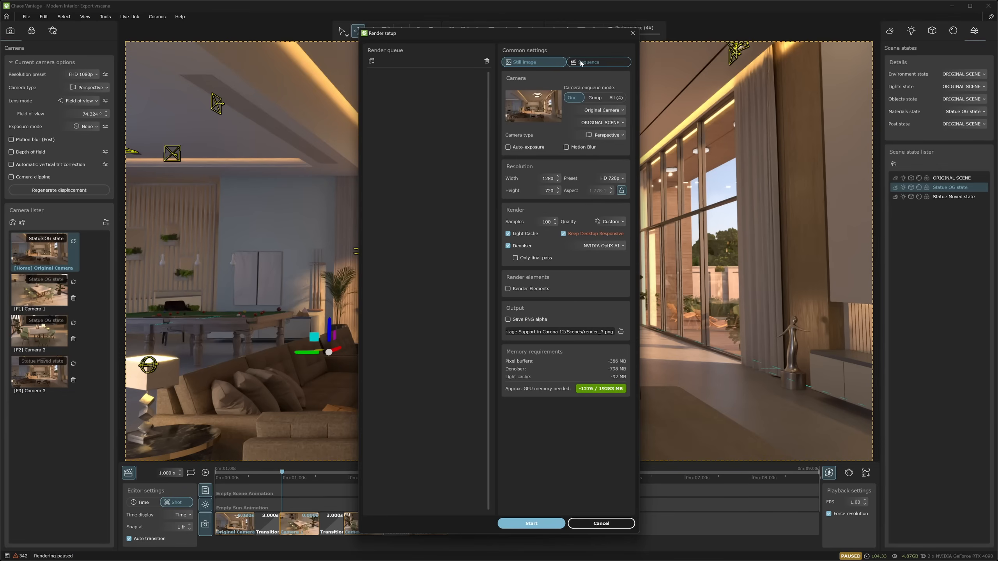
Choose sequence output at 30 FPS and start the render
{"action": "left_click", "coordinate": [587, 63]}
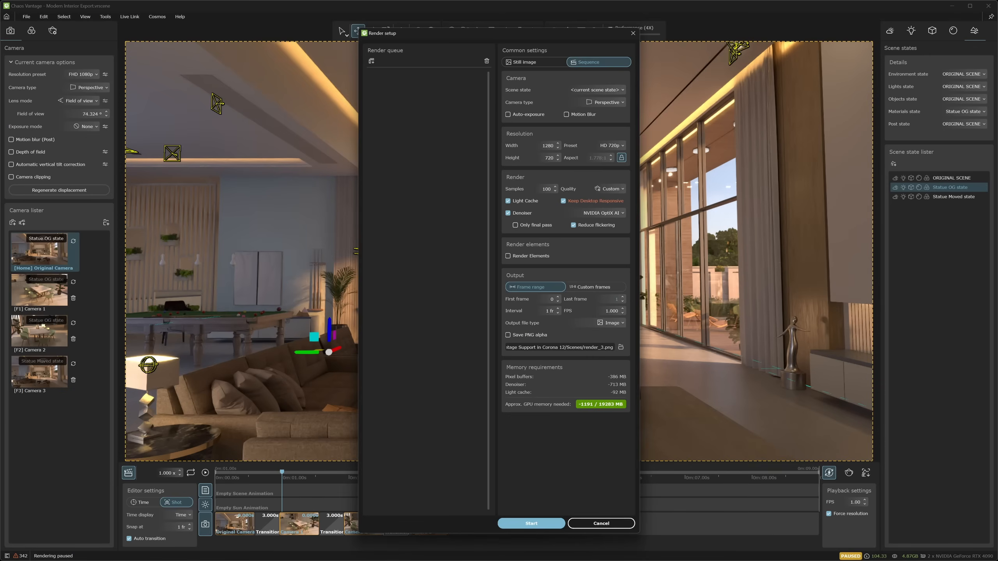
{"action": "double_click", "coordinate": [611, 311]}
{"action": "type", "text": "30"}
{"action": "key", "text": "Return"}
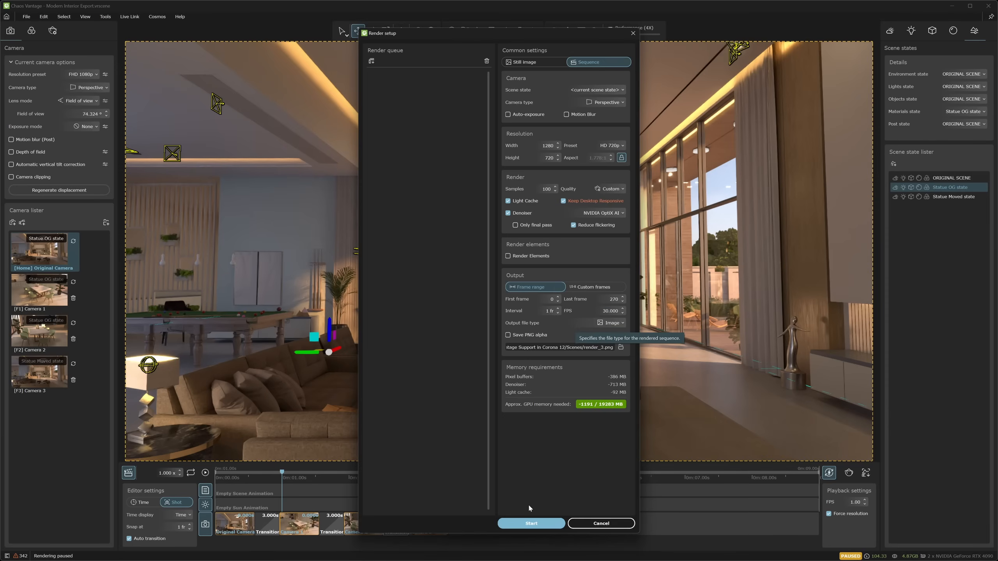
{"action": "left_click", "coordinate": [532, 523]}
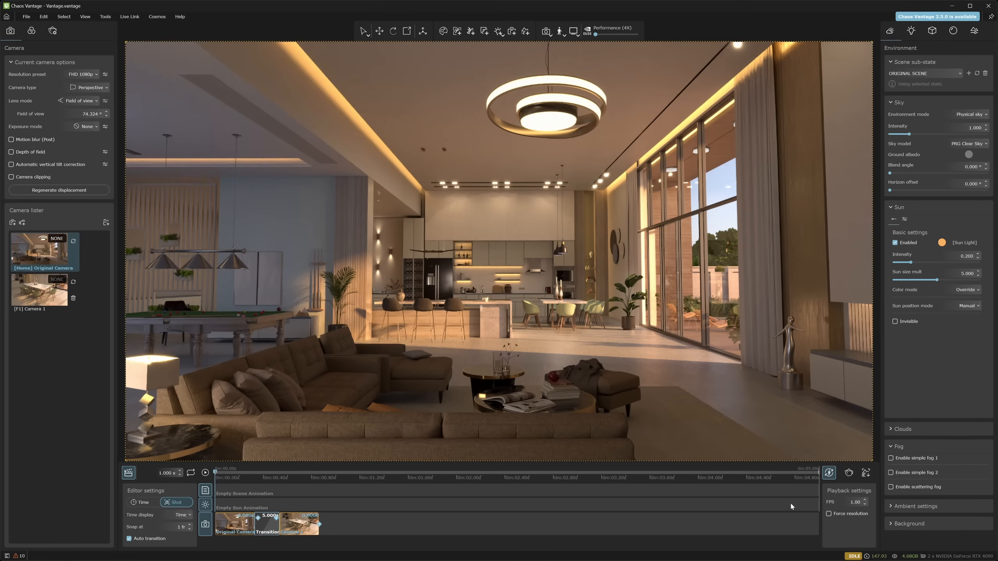
{"action": "left_click", "coordinate": [848, 473]}
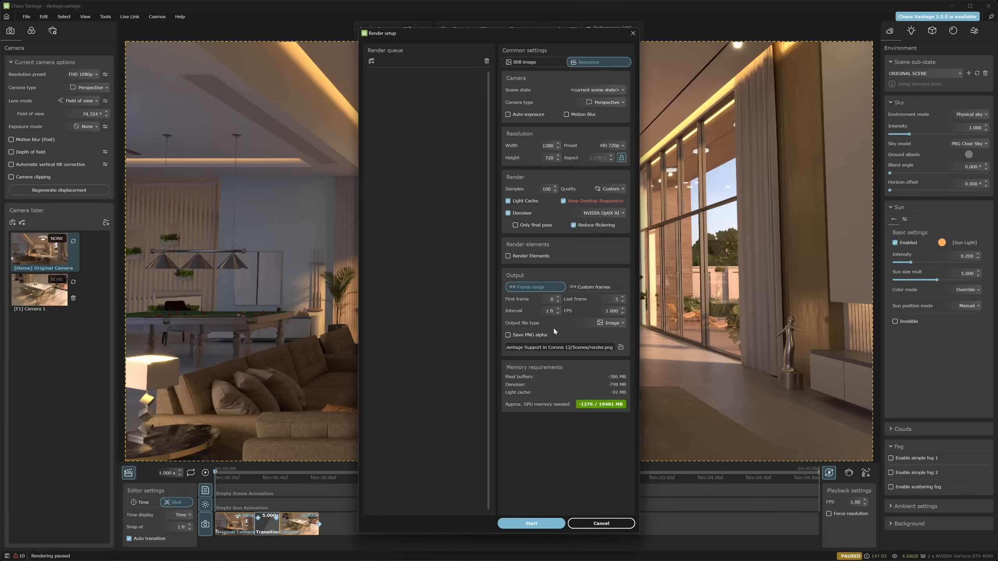
{"action": "double_click", "coordinate": [611, 311]}
{"action": "type", "text": "30"}
{"action": "key", "text": "Return"}
{"action": "left_click", "coordinate": [601, 523]}
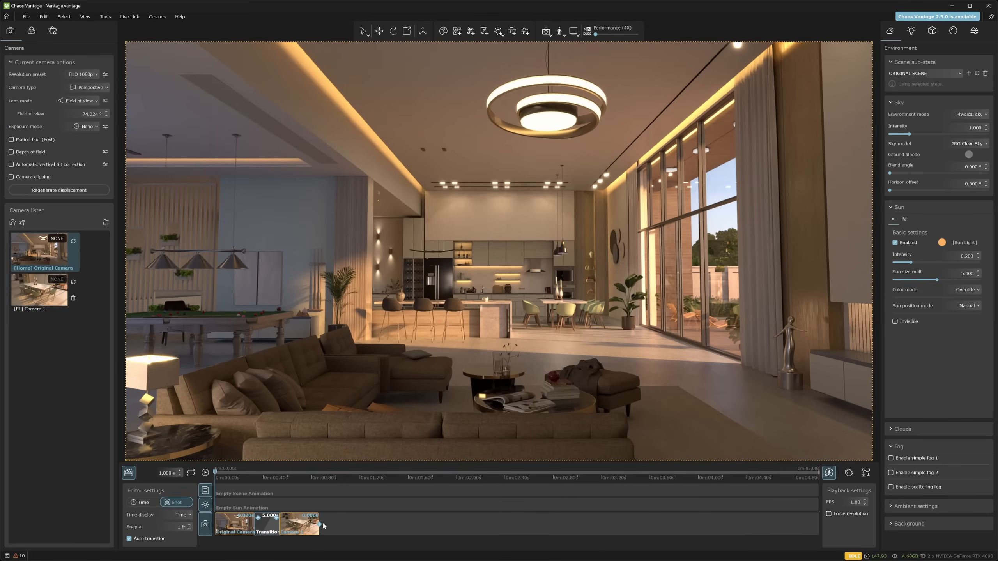
Set the duration of the transition between Original Camera and Camera 1 to 10 seconds
{"action": "right_click", "coordinate": [269, 527]}
{"action": "left_click", "coordinate": [321, 480]}
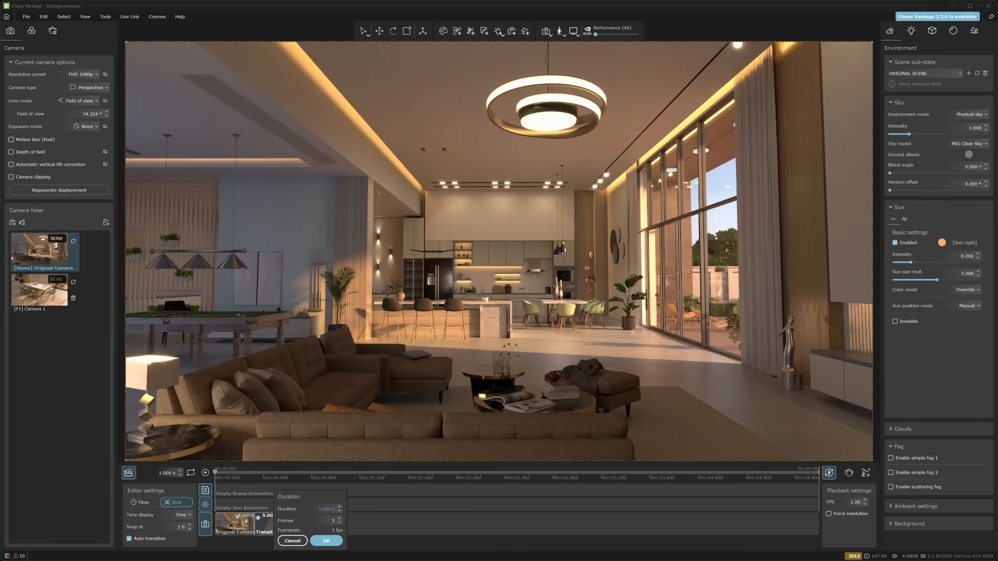
{"action": "left_click", "coordinate": [327, 541]}
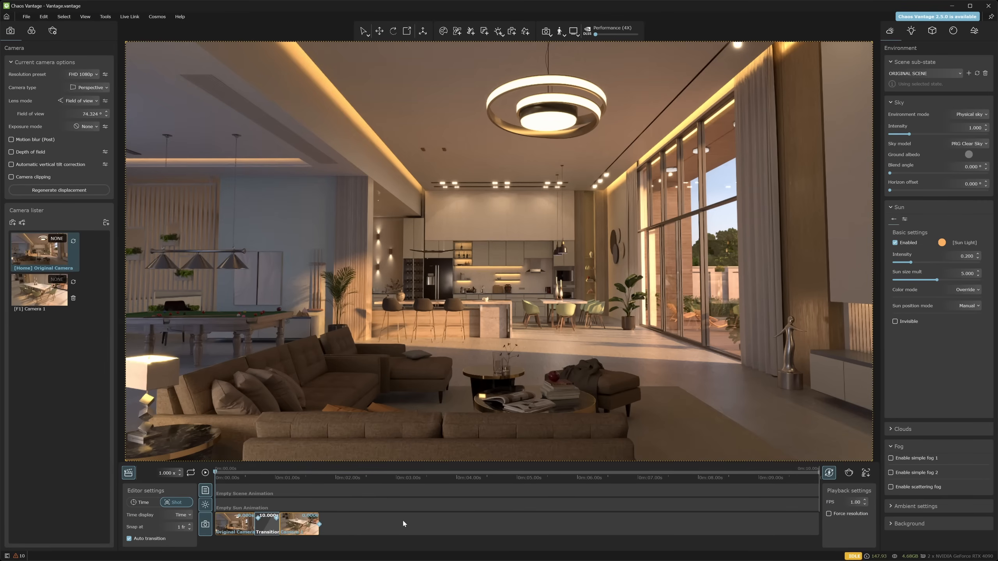
Set the sequence output frame rate to 30 FPS in the render setup
{"action": "left_click", "coordinate": [848, 472]}
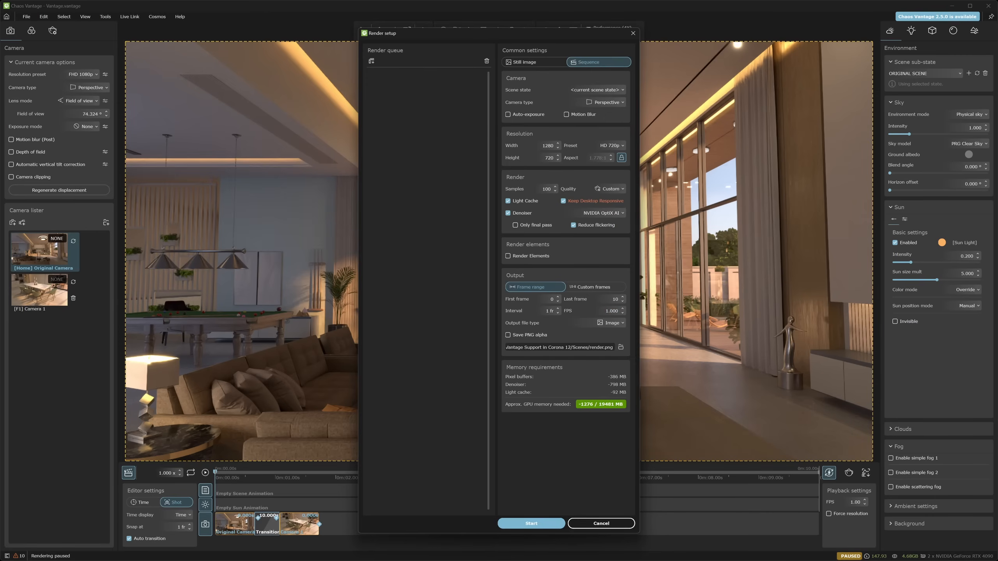
{"action": "type", "text": "30"}
{"action": "key", "text": "Return"}
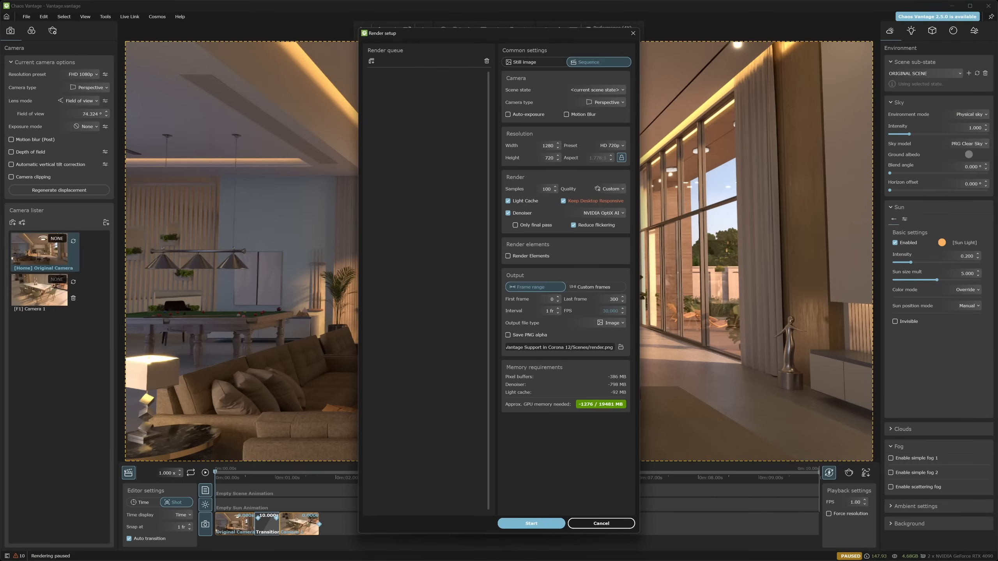
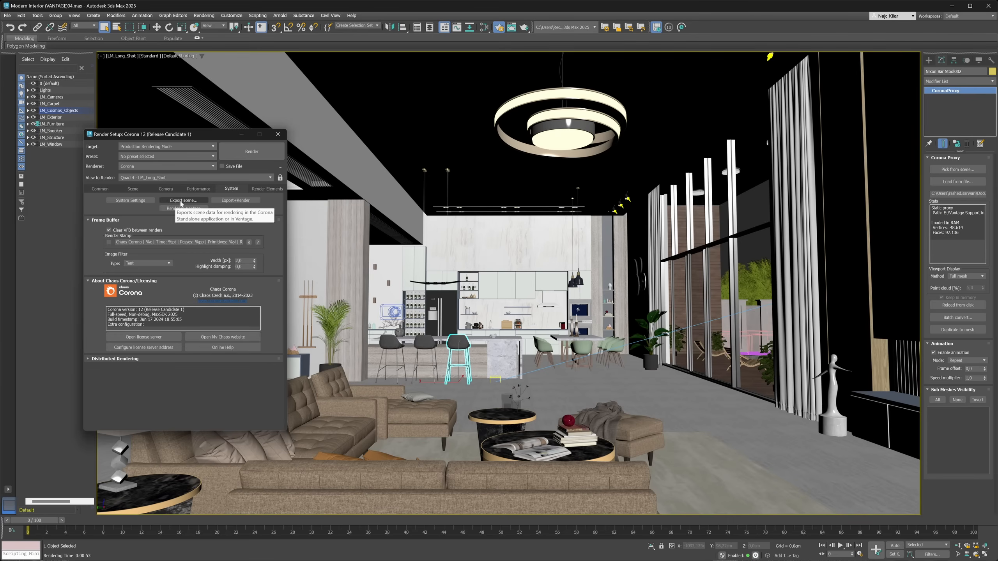
Switch to 3ds Max and try exporting the Corona scene in V-Ray scene (*.vrscene) format
{"action": "left_click", "coordinate": [202, 210]}
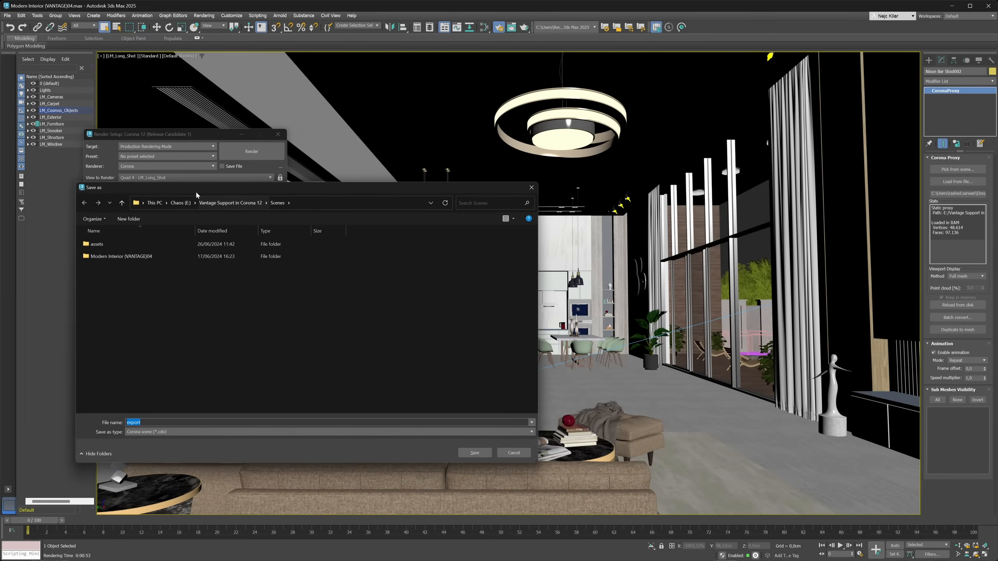
{"action": "left_click", "coordinate": [146, 405]}
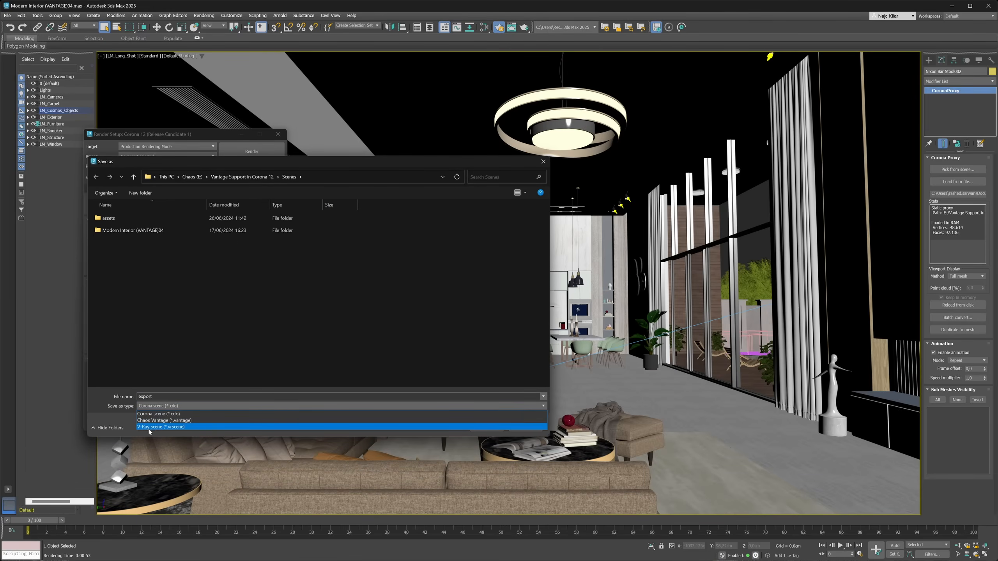
{"action": "left_click", "coordinate": [160, 428]}
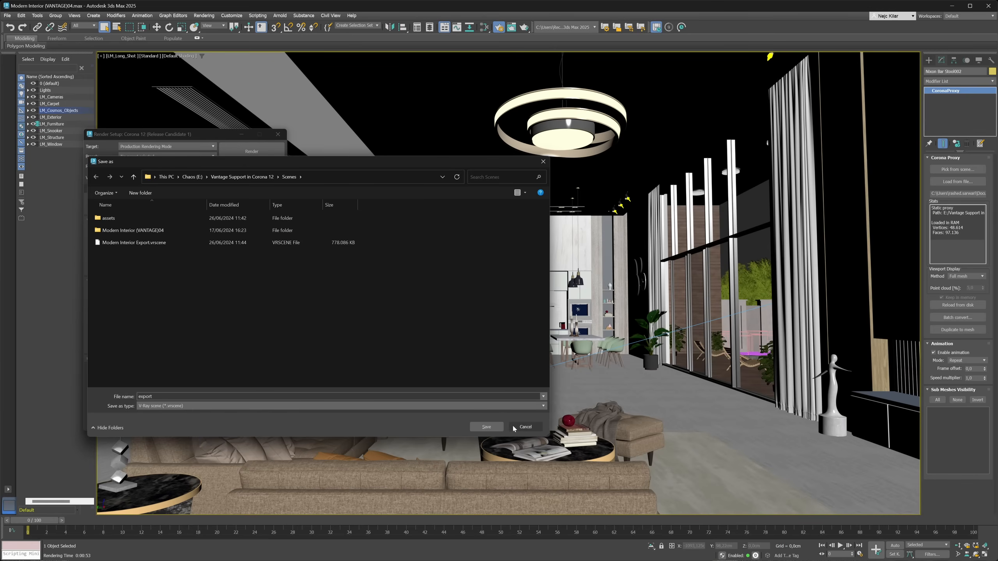
{"action": "left_click", "coordinate": [525, 426]}
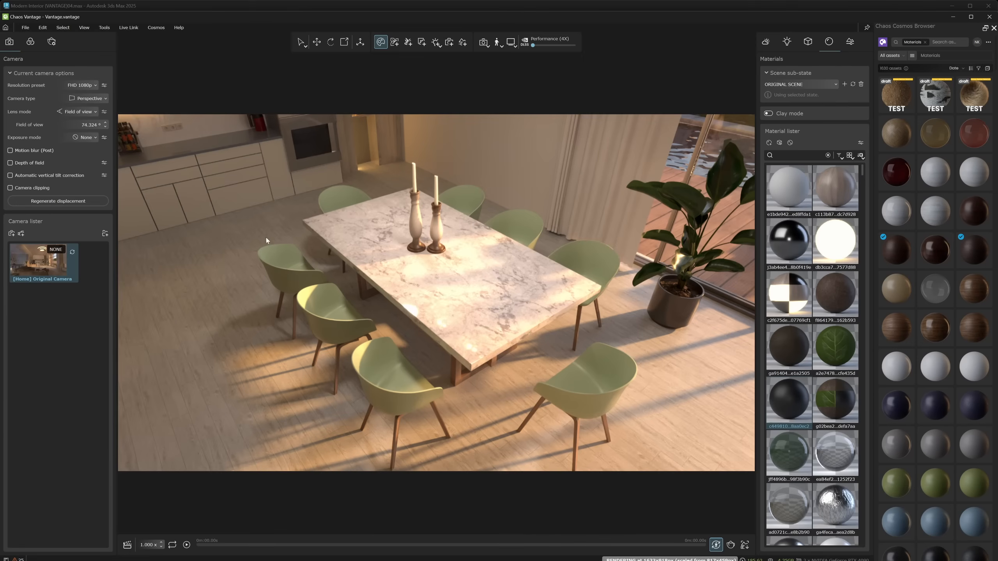
In Chaos Vantage, save the scene as a Vantage file named Vantage in the Scenes folder
{"action": "middle_click_drag", "start_coordinate": [308, 242], "coordinate": [286, 248]}
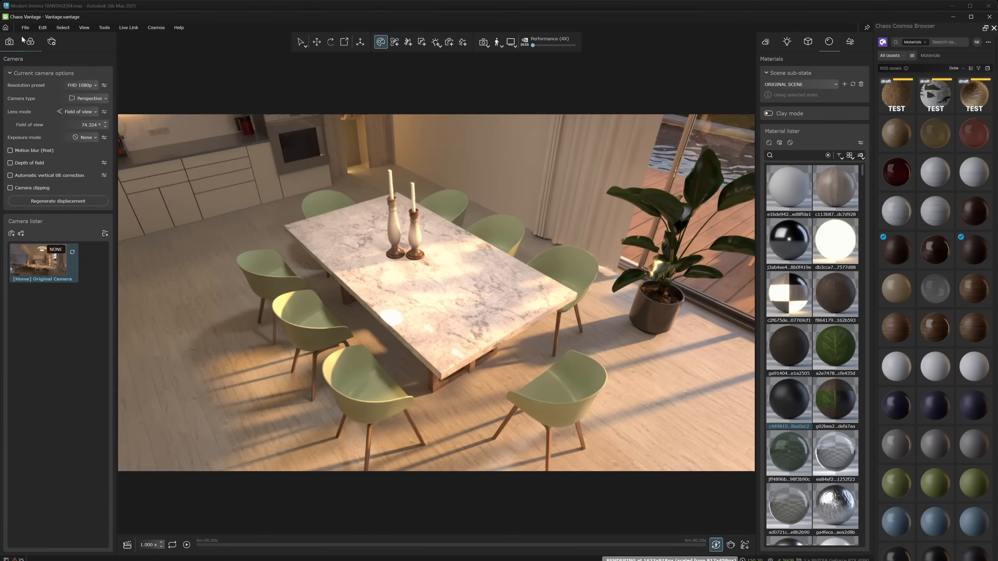
{"action": "scroll", "coordinate": [346, 263], "scroll_direction": "down", "scroll_amount": 3}
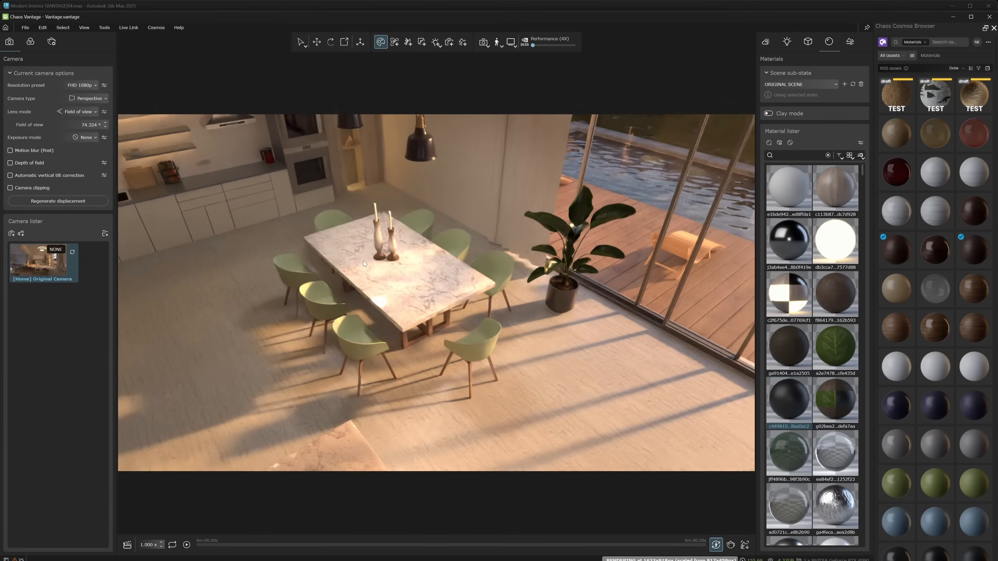
{"action": "right_click_drag", "start_coordinate": [360, 259], "coordinate": [363, 212]}
{"action": "middle_click_drag", "start_coordinate": [361, 259], "coordinate": [383, 272]}
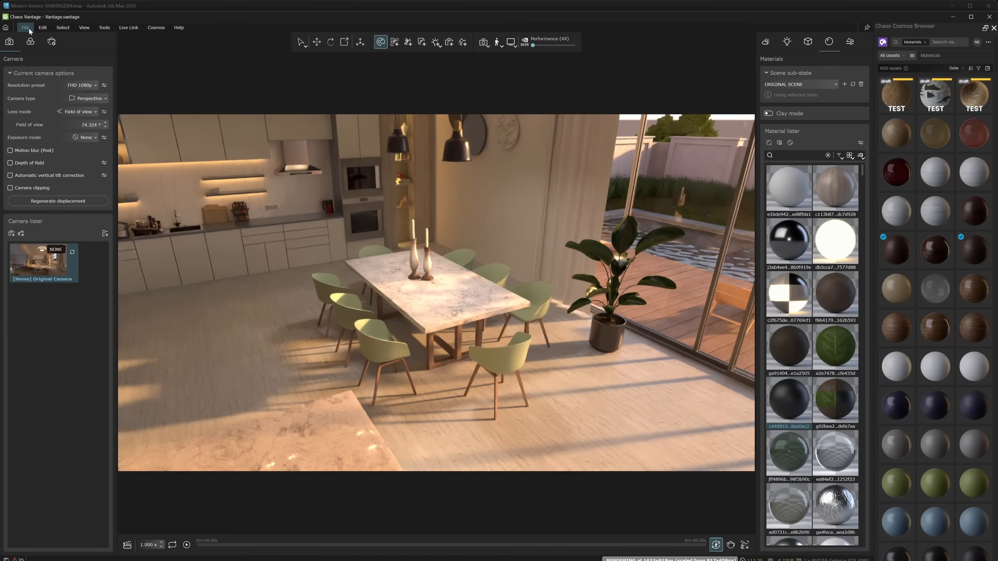
{"action": "left_click", "coordinate": [28, 30]}
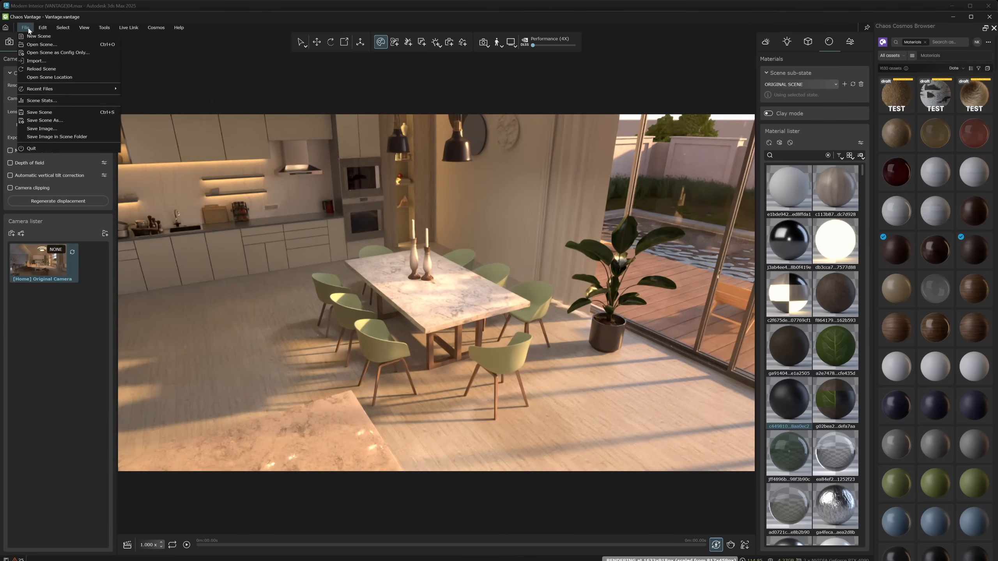
{"action": "left_click", "coordinate": [43, 120]}
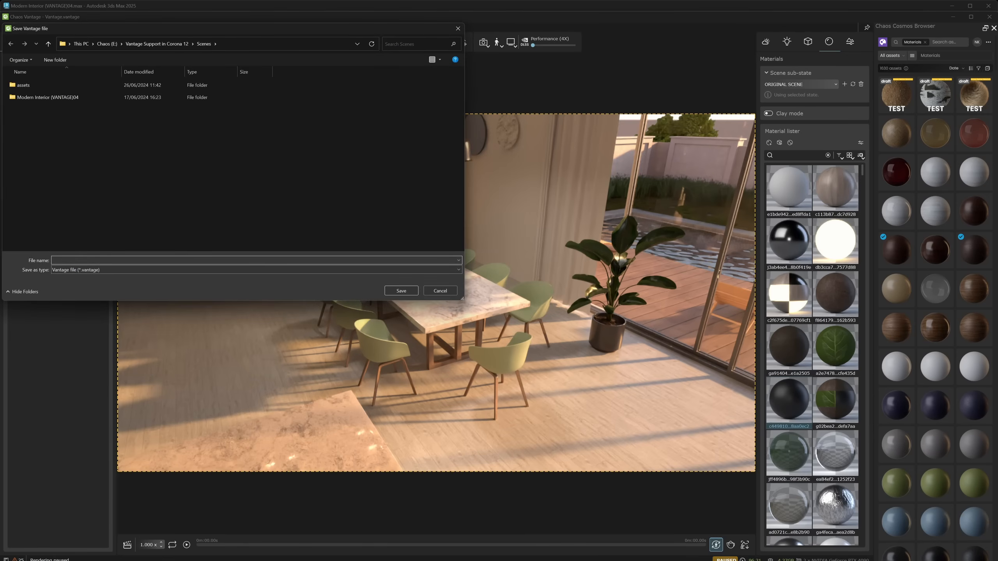
{"action": "type", "text": "Vantage"}
{"action": "key", "text": "Return"}
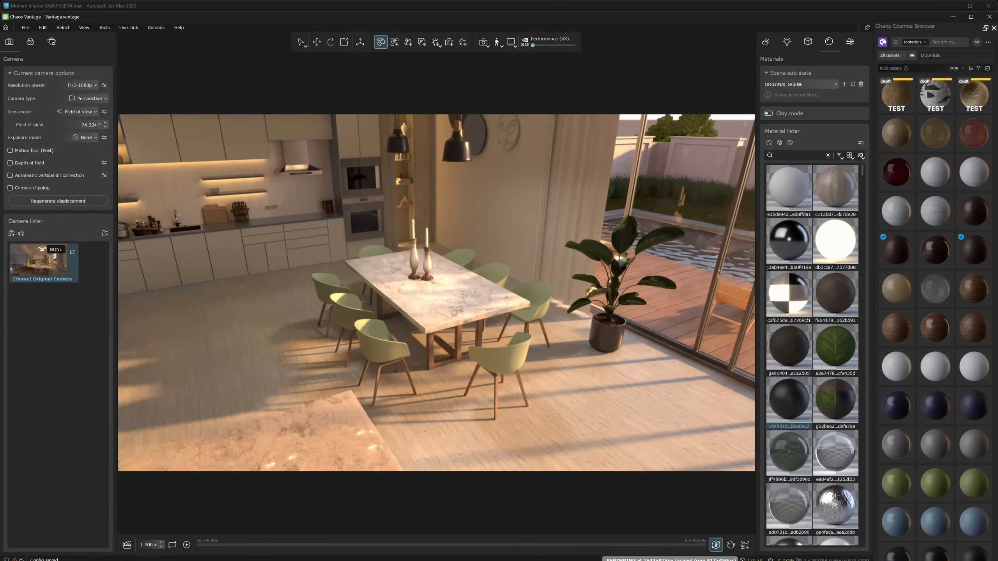
Examine the exported VRSCENE file and the saved Vantage file in the Scenes folder in File Explorer
{"action": "left_click_drag", "start_coordinate": [1, 118], "coordinate": [473, 128]}
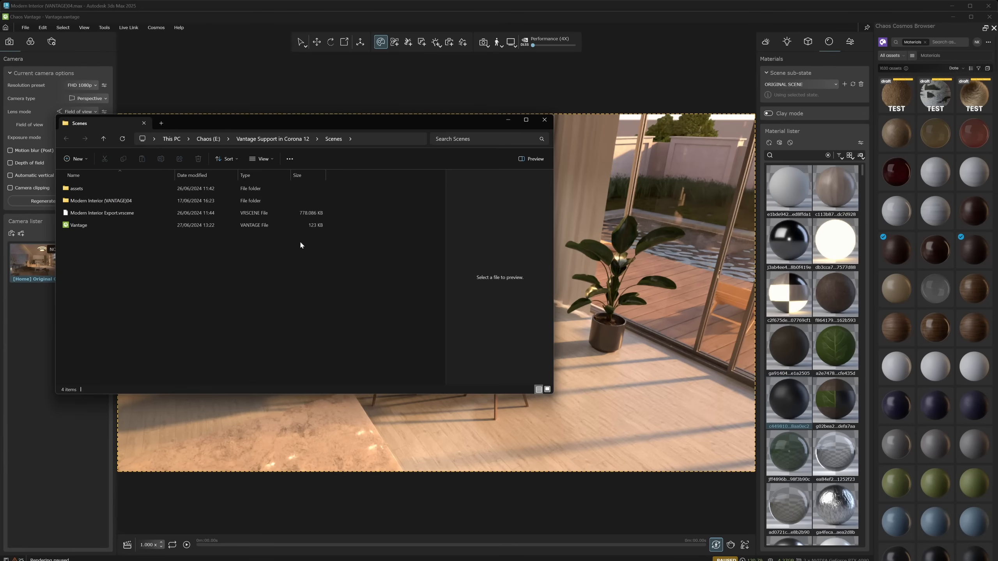
{"action": "left_click_drag", "start_coordinate": [237, 127], "coordinate": [268, 174]}
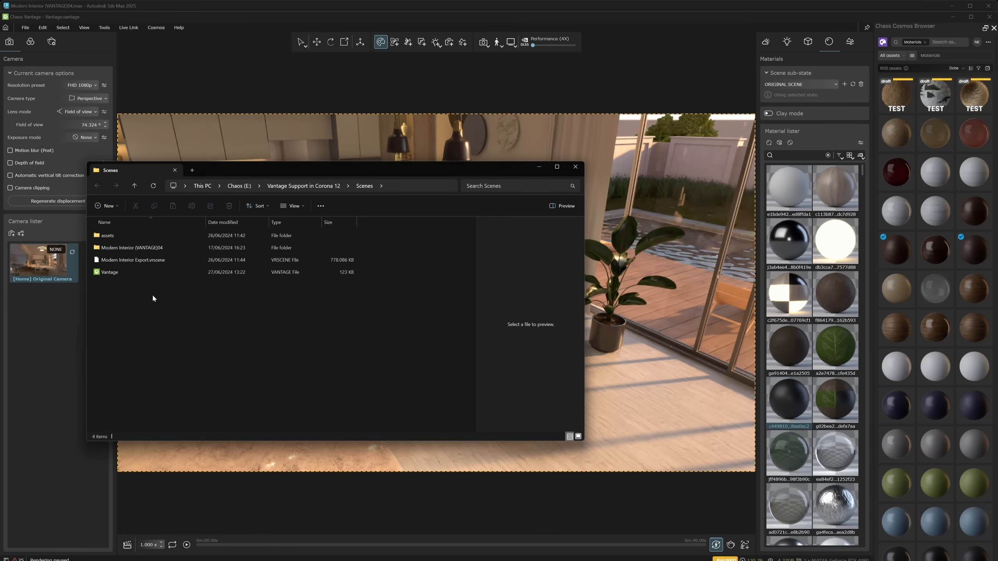
{"action": "left_click_drag", "start_coordinate": [288, 167], "coordinate": [281, 179]}
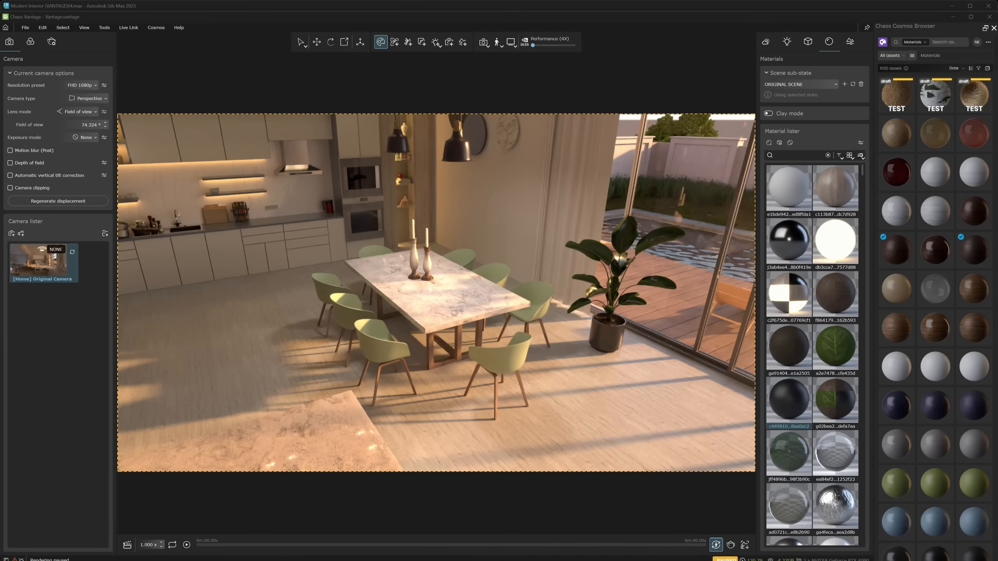
{"action": "left_click_drag", "start_coordinate": [0, 84], "coordinate": [548, 144]}
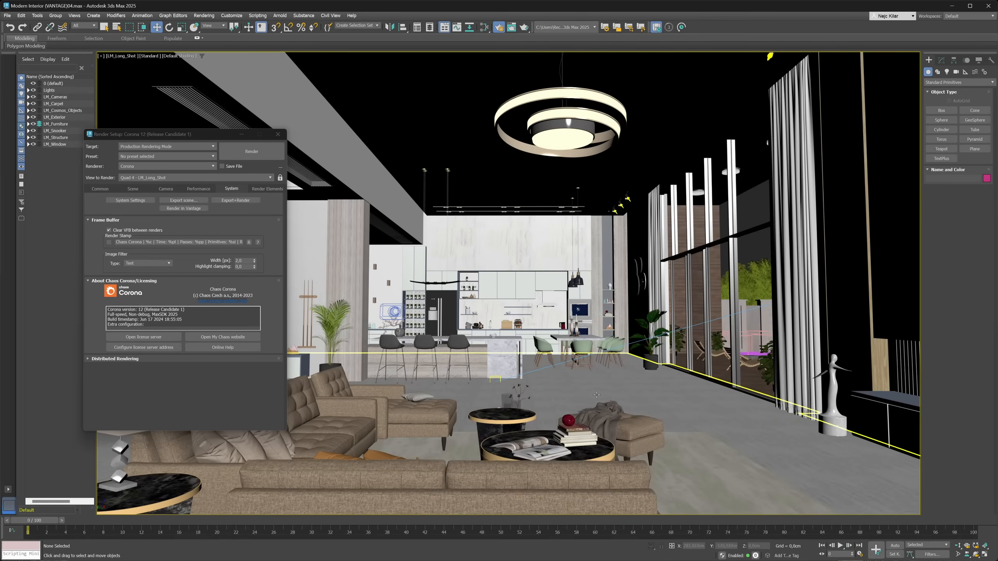
In 3ds Max, create a tall box on the floor in front of the dining table and activate the Move tool
{"action": "left_click", "coordinate": [941, 110]}
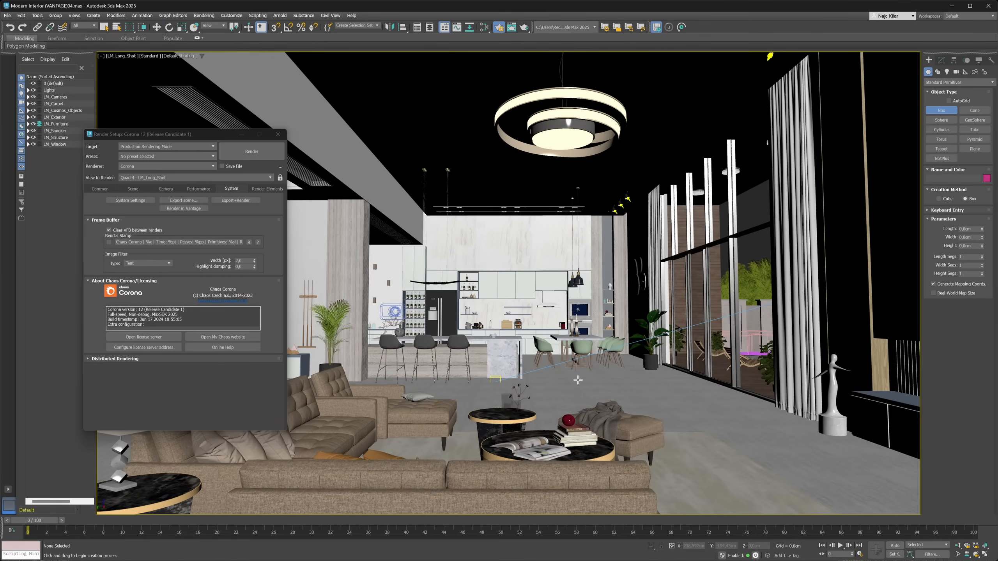
{"action": "left_click_drag", "start_coordinate": [556, 382], "coordinate": [619, 397]}
{"action": "left_click", "coordinate": [621, 280]}
{"action": "key", "text": "w"}
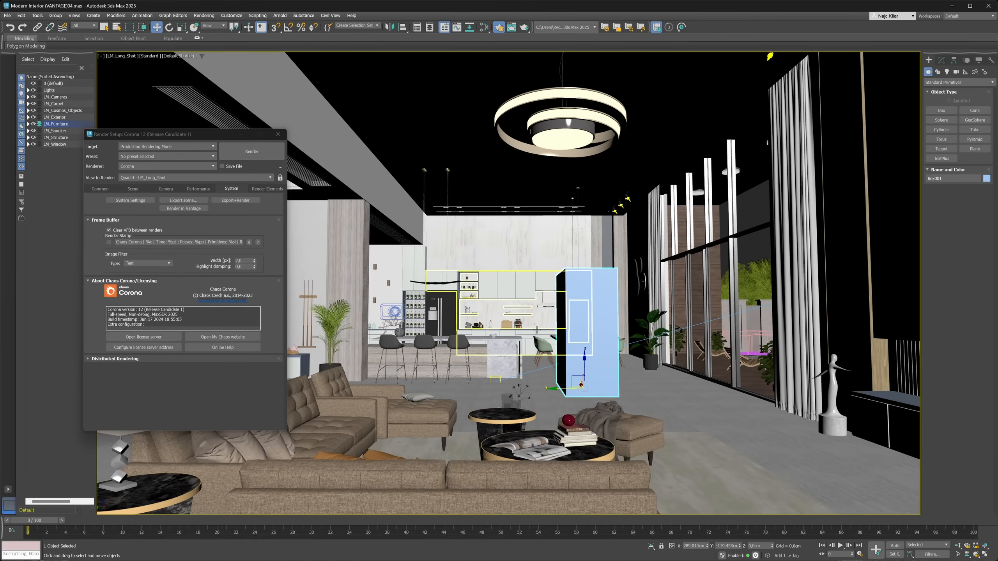
Export the scene in V-Ray scene (*.vrscene) format, replacing the existing Modern Interior Export.vrscene in the Scenes folder
{"action": "left_click", "coordinate": [193, 209]}
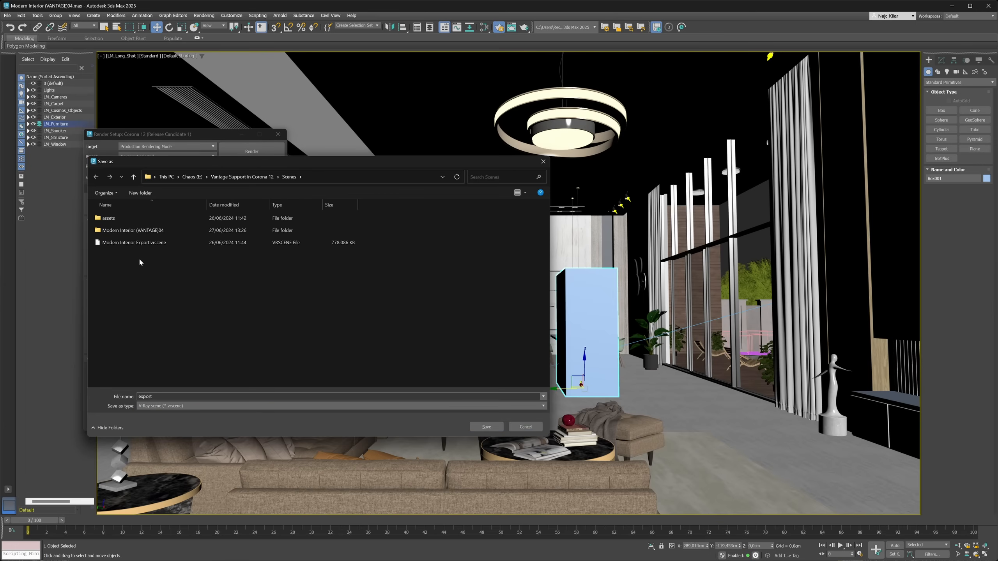
{"action": "left_click", "coordinate": [134, 243]}
{"action": "left_click", "coordinate": [485, 427]}
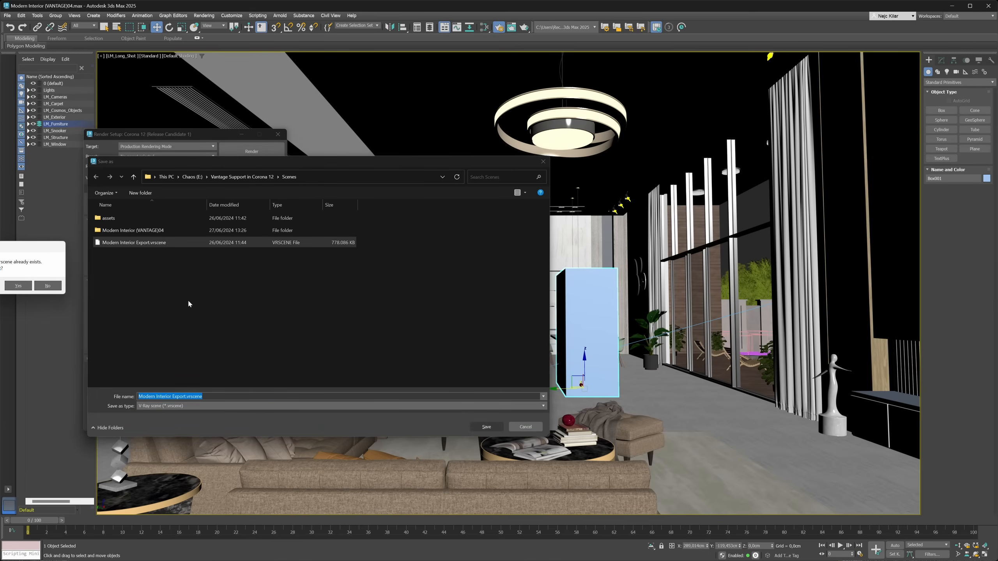
{"action": "left_click", "coordinate": [26, 285]}
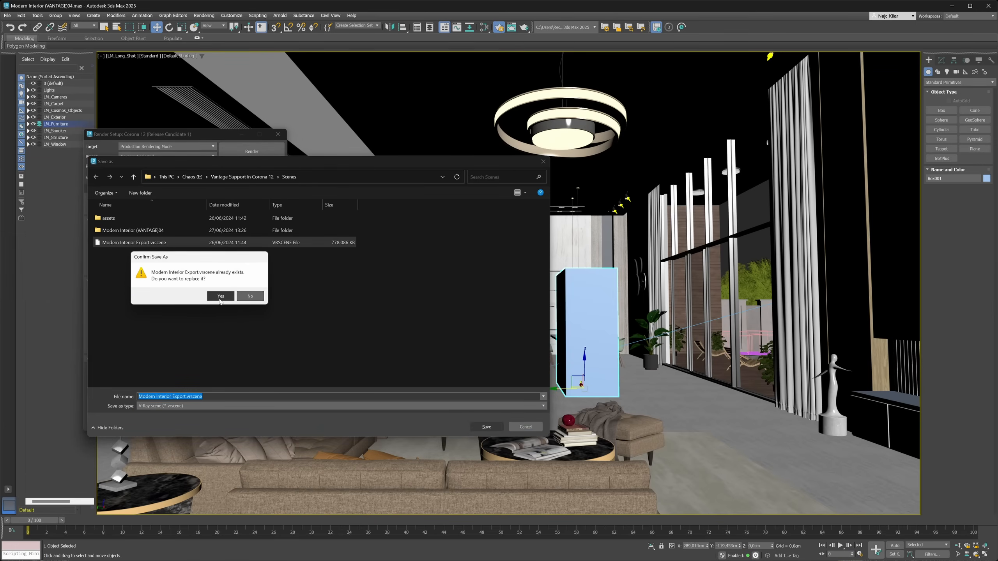
{"action": "left_click", "coordinate": [220, 296]}
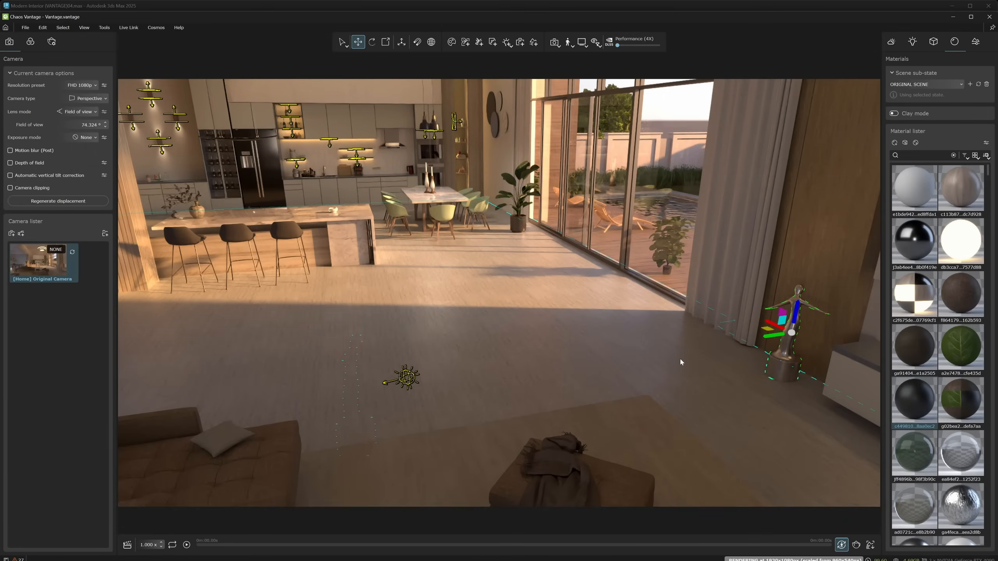
In Chaos Vantage, move the statue to the open floor near the sofa and pull the nearest bar stool away from the kitchen island
{"action": "left_click_drag", "start_coordinate": [768, 336], "coordinate": [433, 394]}
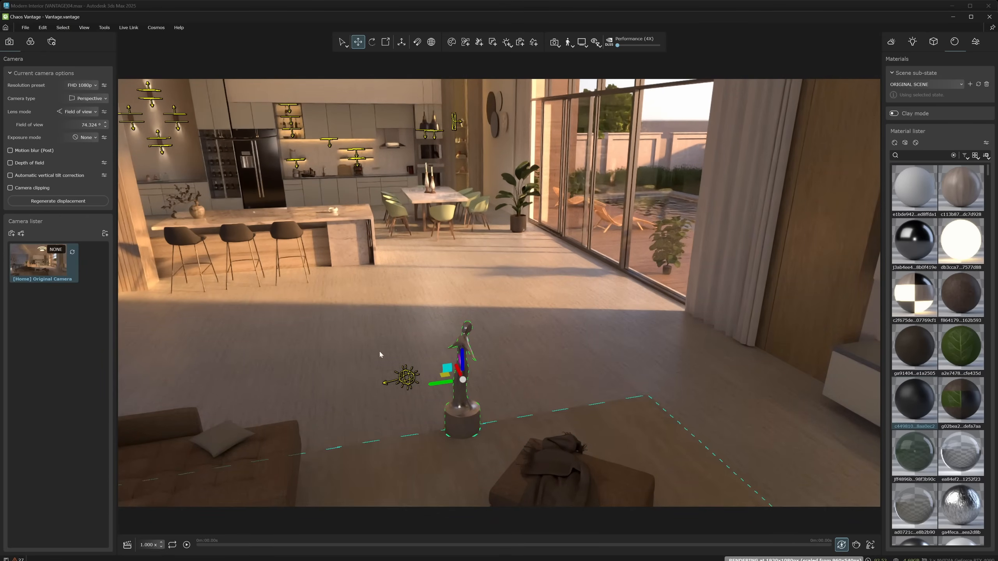
{"action": "left_click", "coordinate": [275, 248]}
{"action": "left_click_drag", "start_coordinate": [274, 250], "coordinate": [285, 292]}
{"action": "left_click", "coordinate": [455, 418]}
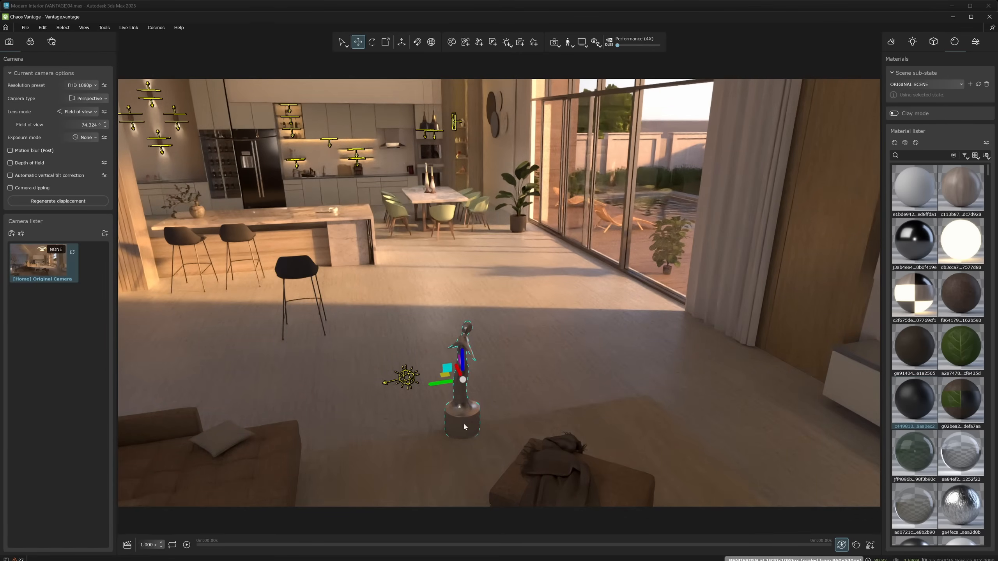
{"action": "left_click_drag", "start_coordinate": [461, 383], "coordinate": [372, 412]}
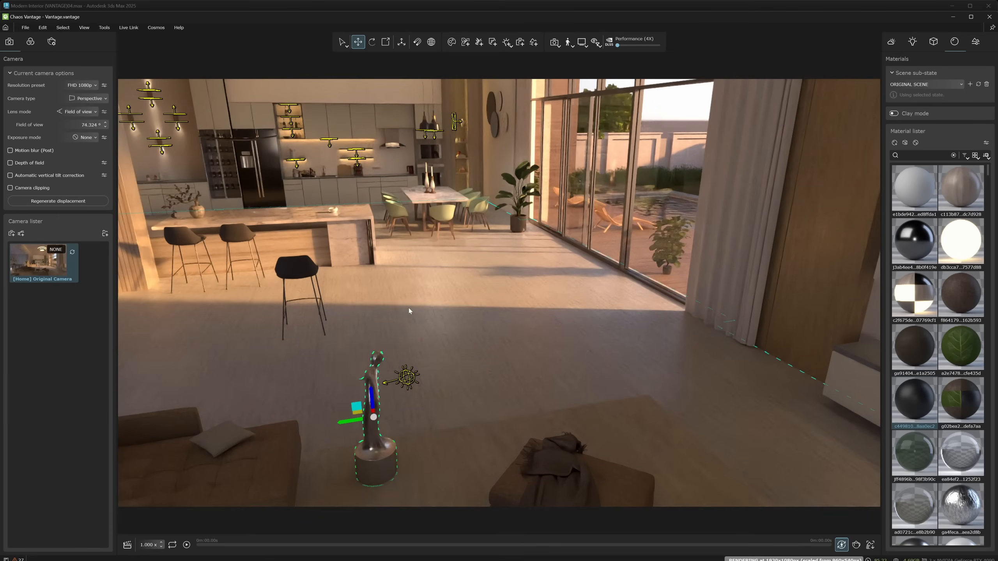
Save the Vantage scene and reload it to bring in the updated export
{"action": "left_click", "coordinate": [26, 28]}
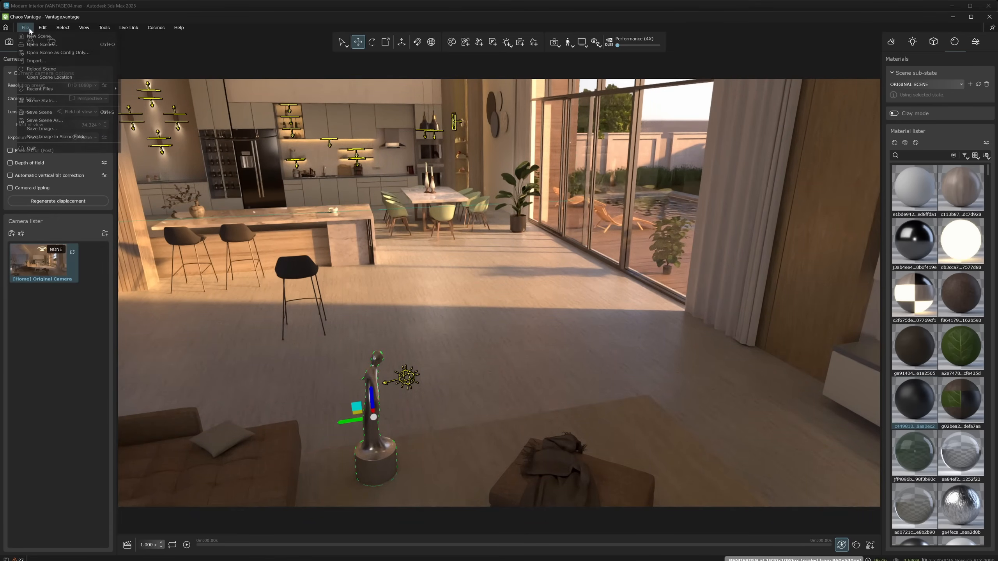
{"action": "left_click", "coordinate": [42, 113]}
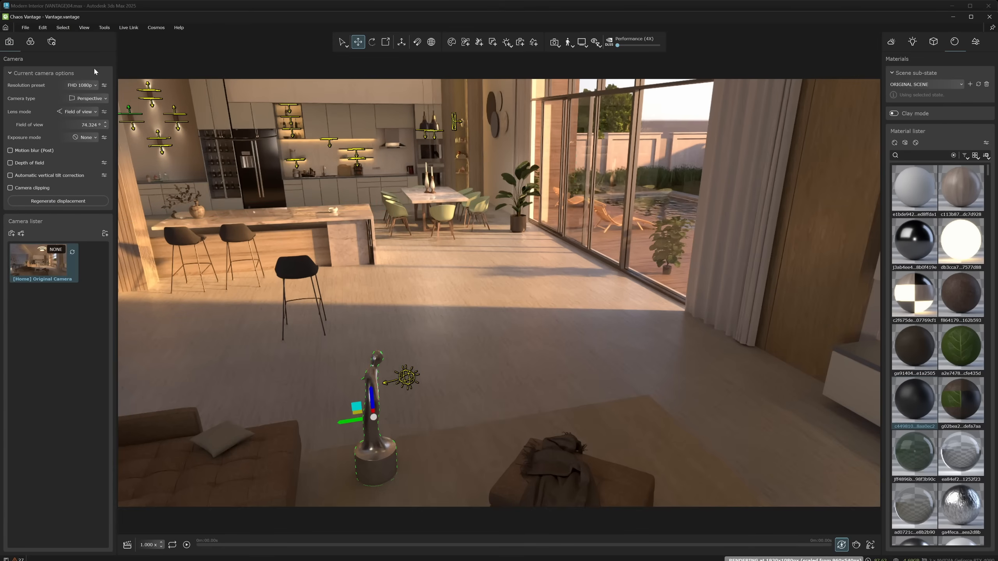
{"action": "left_click", "coordinate": [25, 27]}
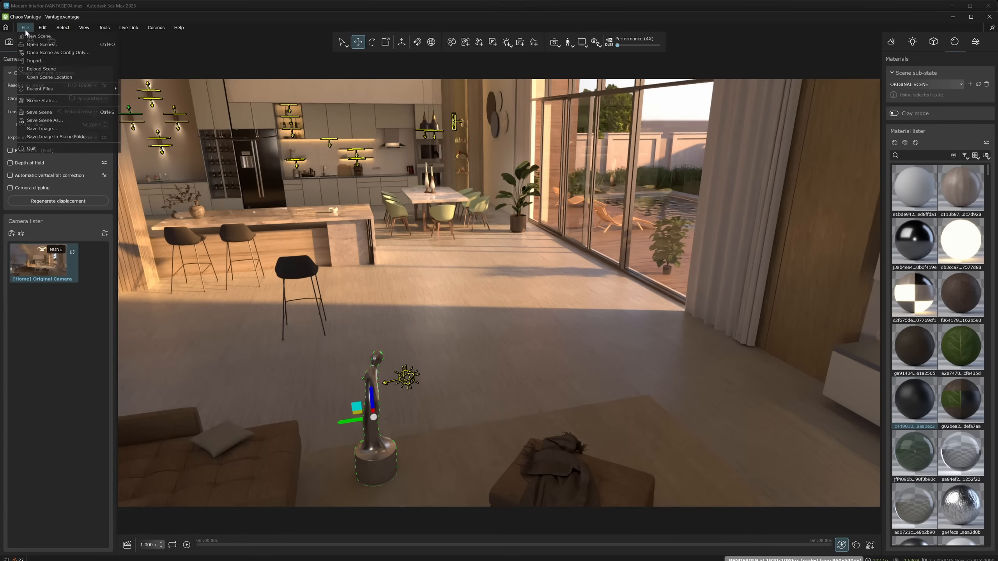
{"action": "left_click", "coordinate": [41, 68]}
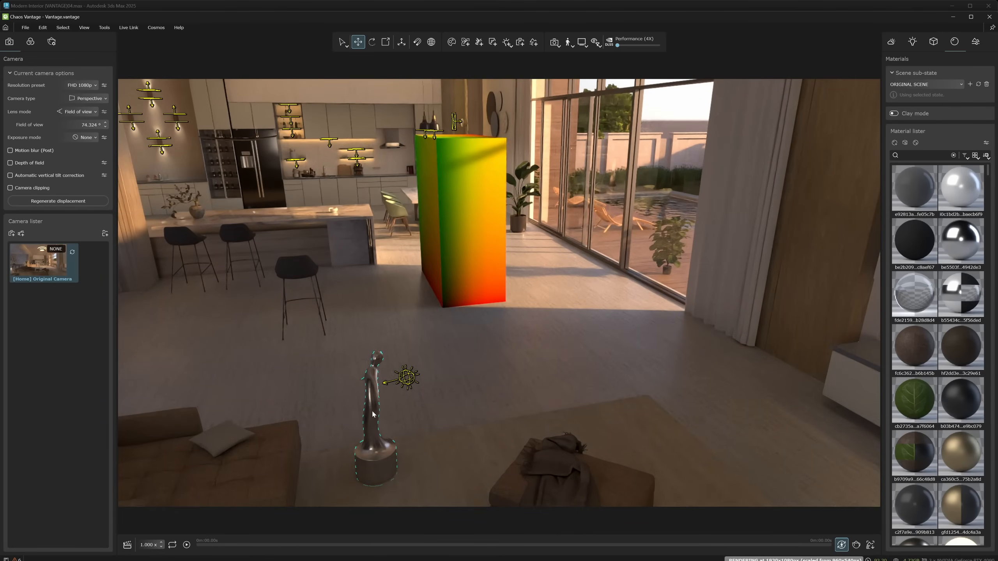
Assign the dark brown material from the material list to the tall box and save the scene
{"action": "left_click", "coordinate": [301, 274]}
{"action": "left_click", "coordinate": [446, 235]}
{"action": "mouse_move", "coordinate": [444, 225]}
{"action": "right_mouse_down"}
{"action": "mouse_move", "coordinate": [523, 213]}
{"action": "mouse_move", "coordinate": [444, 209]}
{"action": "mouse_move", "coordinate": [477, 256]}
{"action": "right_mouse_up"}
{"action": "left_click_drag", "start_coordinate": [471, 258], "coordinate": [484, 266]}
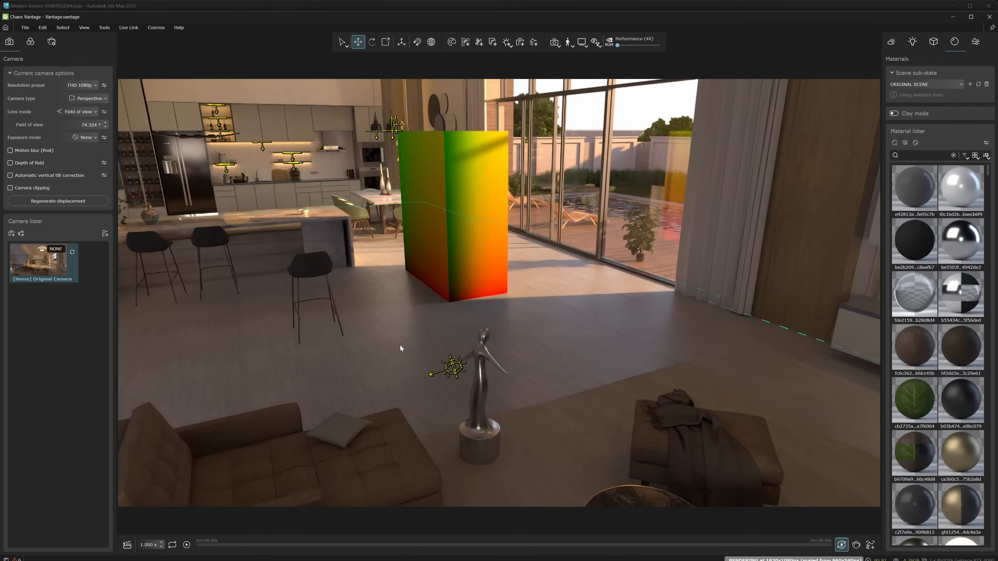
{"action": "middle_click_drag", "start_coordinate": [400, 346], "coordinate": [392, 333]}
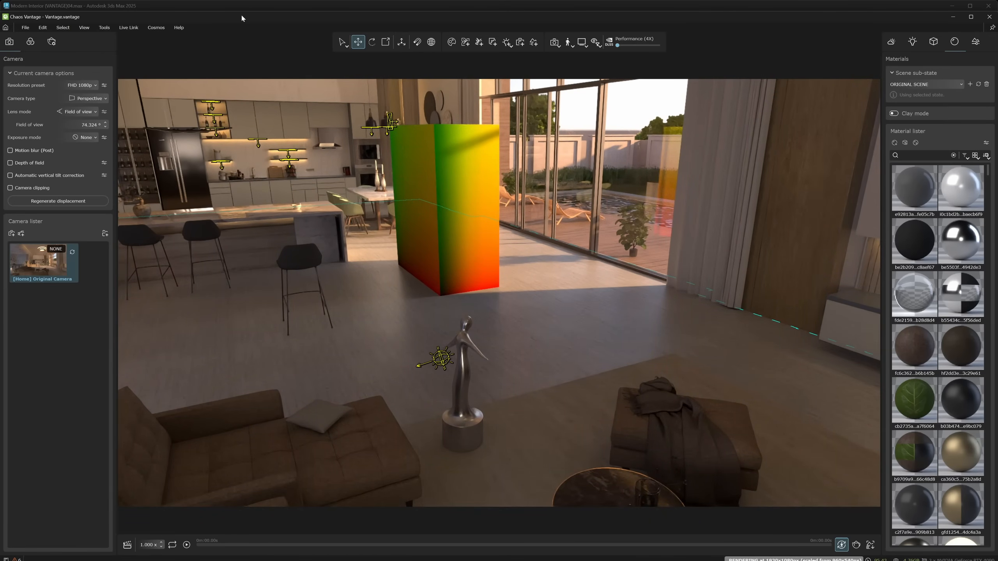
{"action": "left_click", "coordinate": [467, 221]}
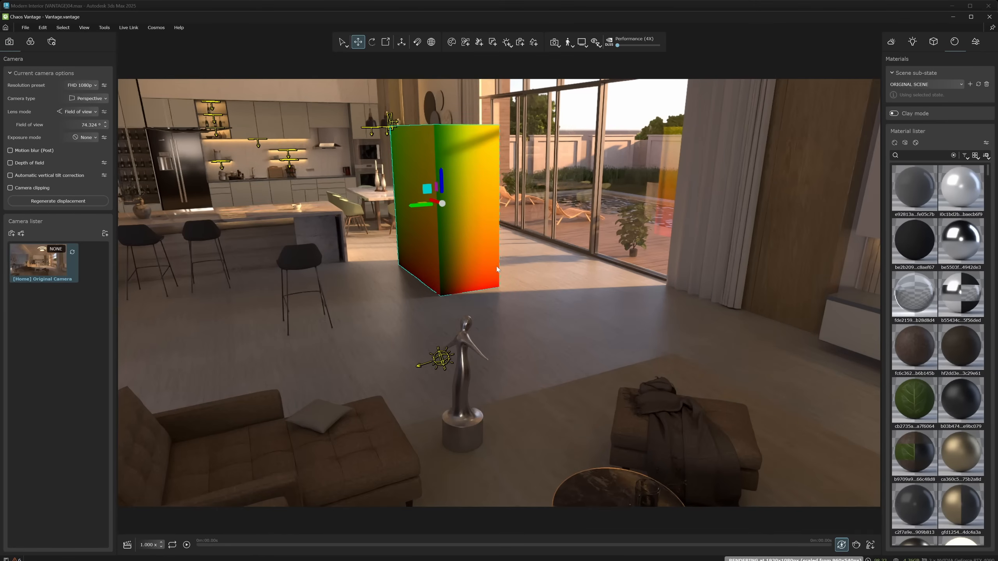
{"action": "right_click", "coordinate": [904, 345]}
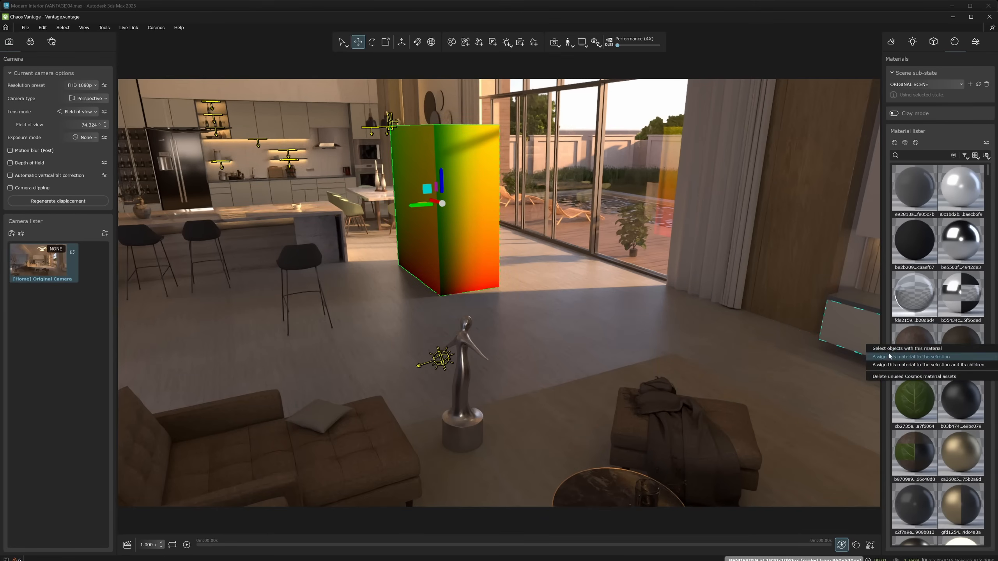
{"action": "left_click_drag", "start_coordinate": [906, 337], "coordinate": [457, 200]}
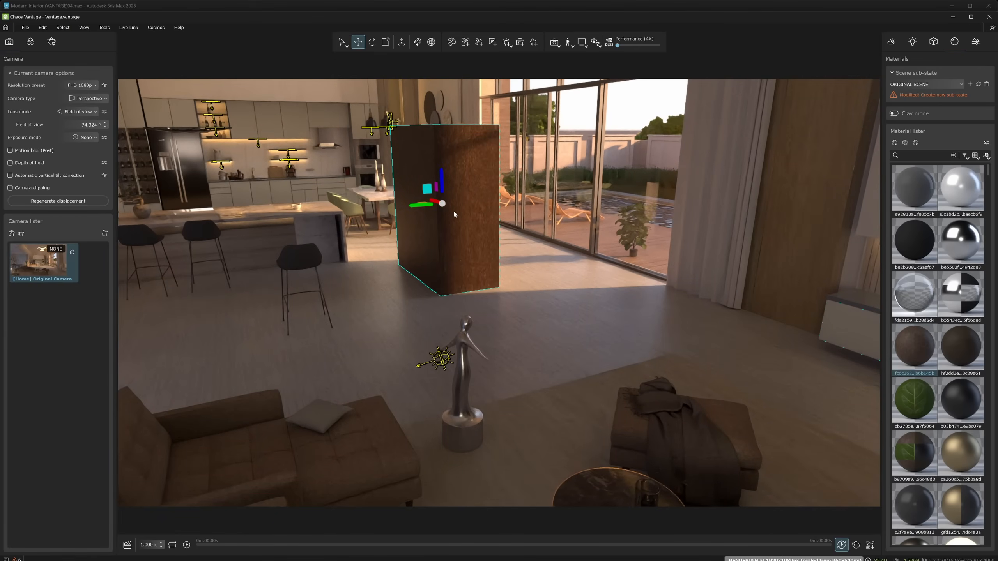
{"action": "middle_click_drag", "start_coordinate": [453, 211], "coordinate": [466, 232]}
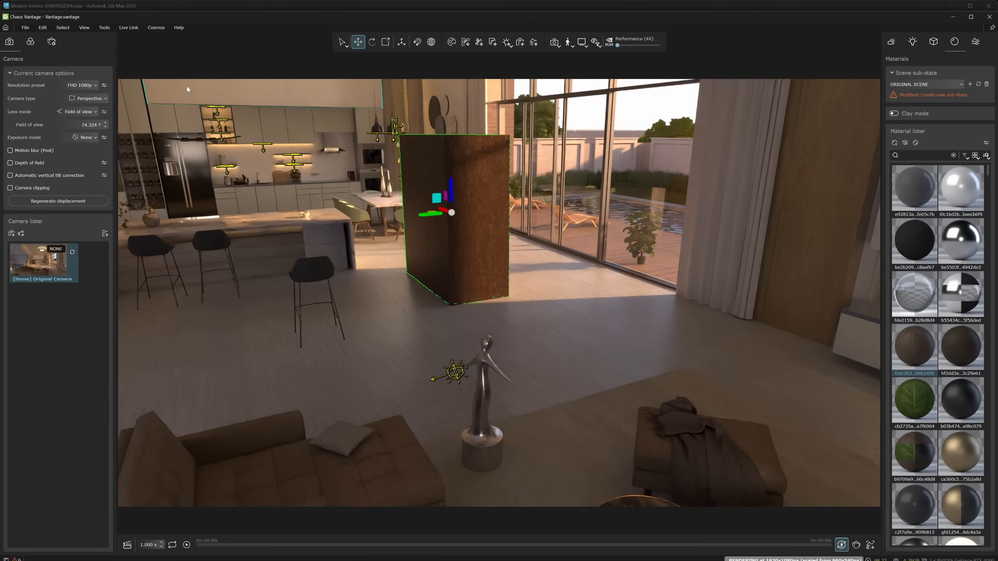
{"action": "left_click", "coordinate": [25, 28]}
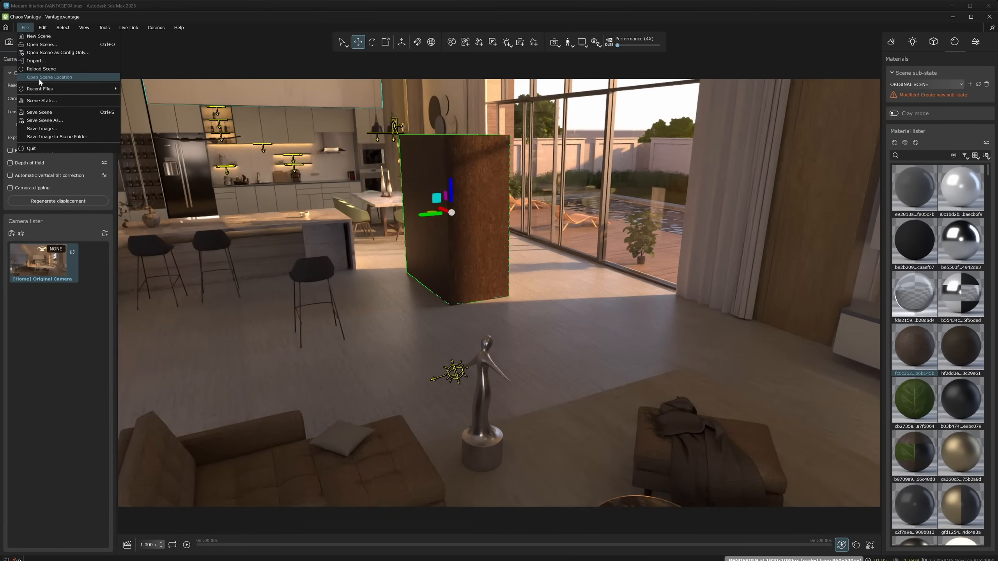
{"action": "left_click", "coordinate": [40, 112]}
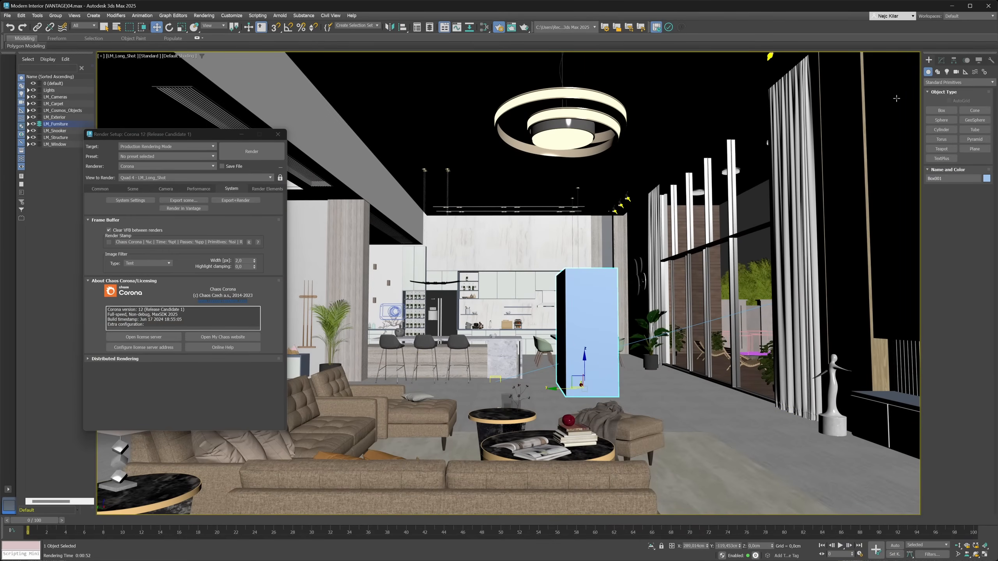
In 3ds Max, rename the tall box to Box001renamed and export over Modern Interior Export.vrscene in V-Ray scene format
{"action": "left_click", "coordinate": [940, 60]}
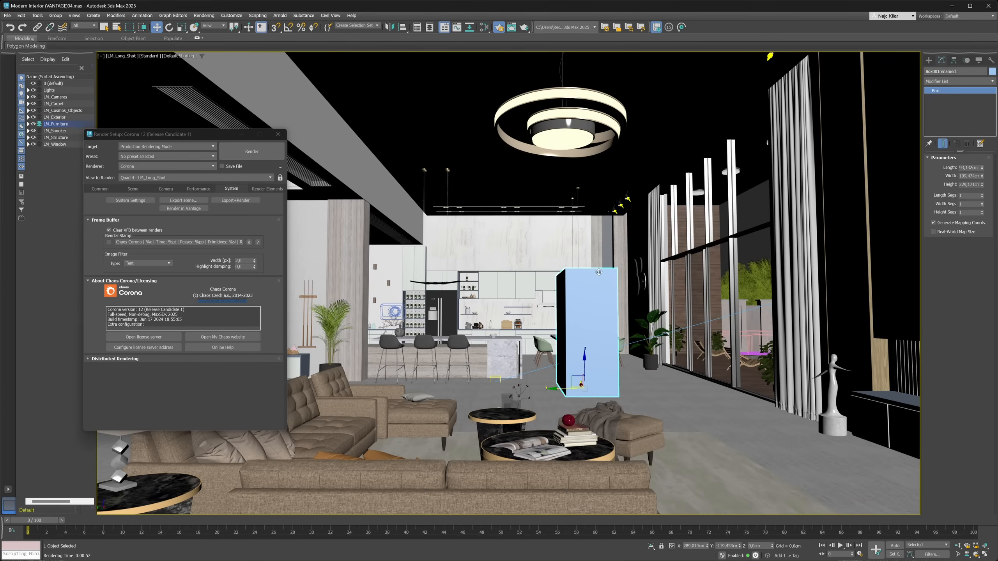
{"action": "left_click", "coordinate": [173, 200]}
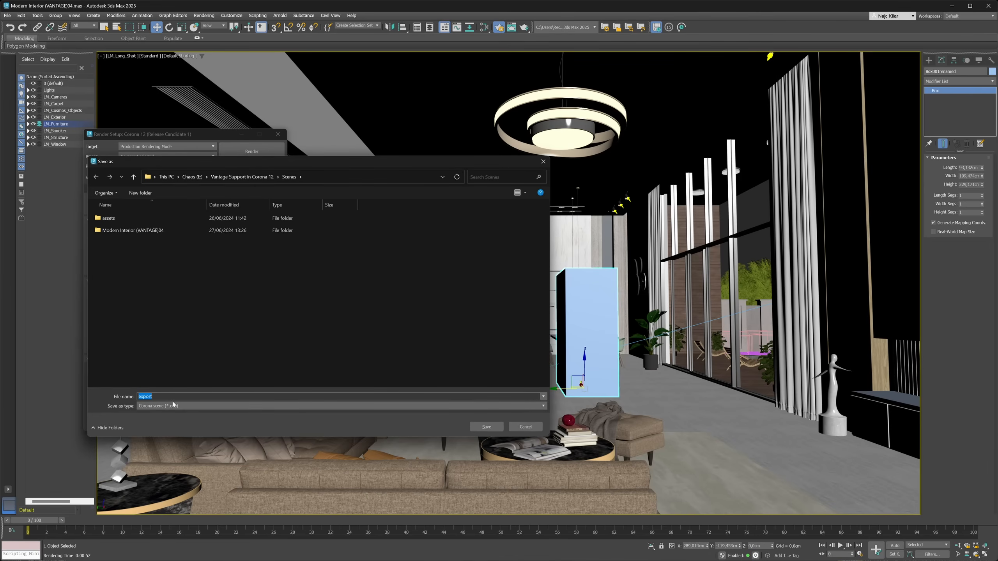
{"action": "left_click", "coordinate": [173, 405]}
{"action": "left_click", "coordinate": [169, 419]}
{"action": "double_click", "coordinate": [189, 242]}
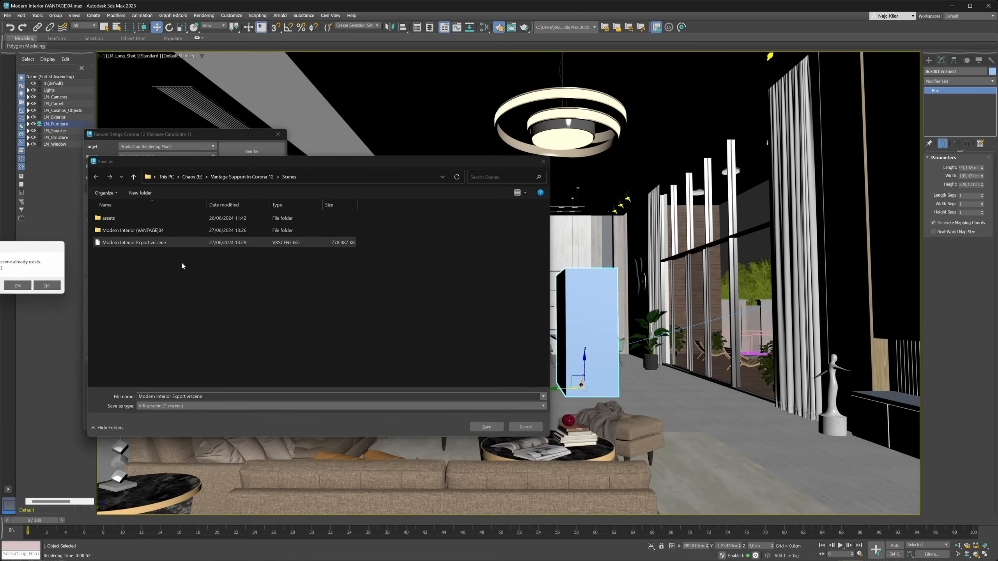
{"action": "left_click", "coordinate": [313, 307]}
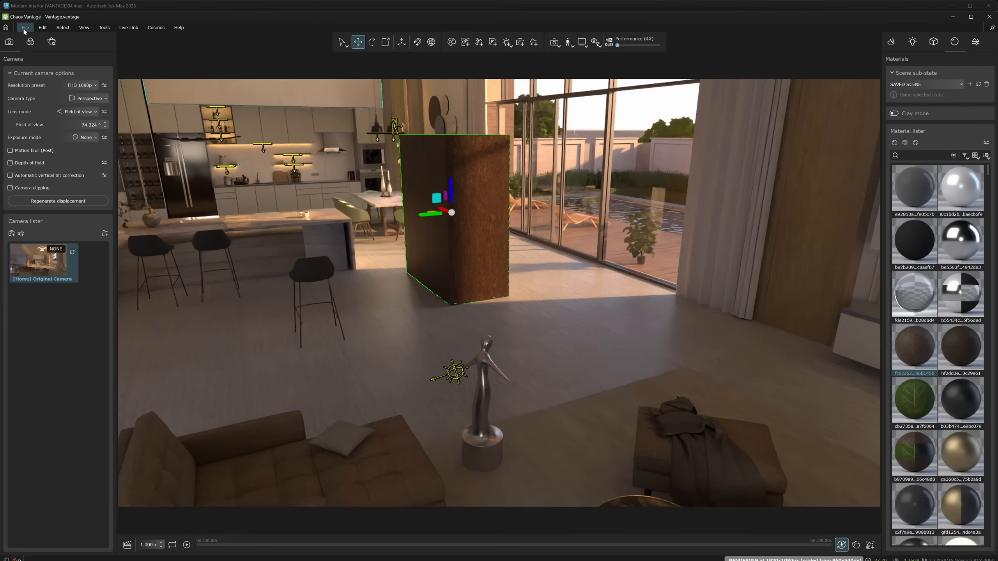
In Chaos Vantage, reload the scene and examine the renamed box, the bar stool and the statue
{"action": "left_click", "coordinate": [25, 27]}
{"action": "left_click", "coordinate": [41, 69]}
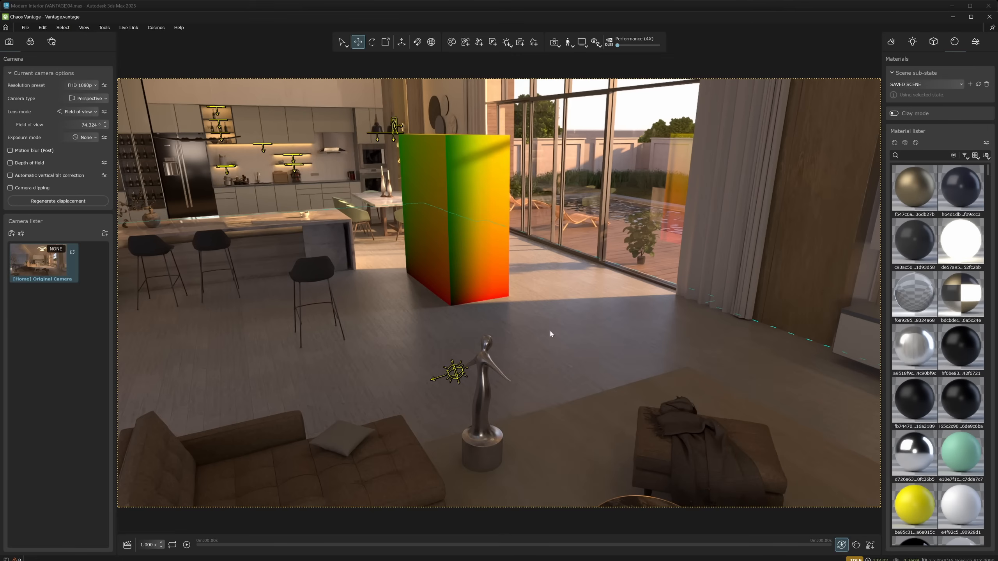
{"action": "left_click_drag", "start_coordinate": [550, 332], "coordinate": [431, 305]}
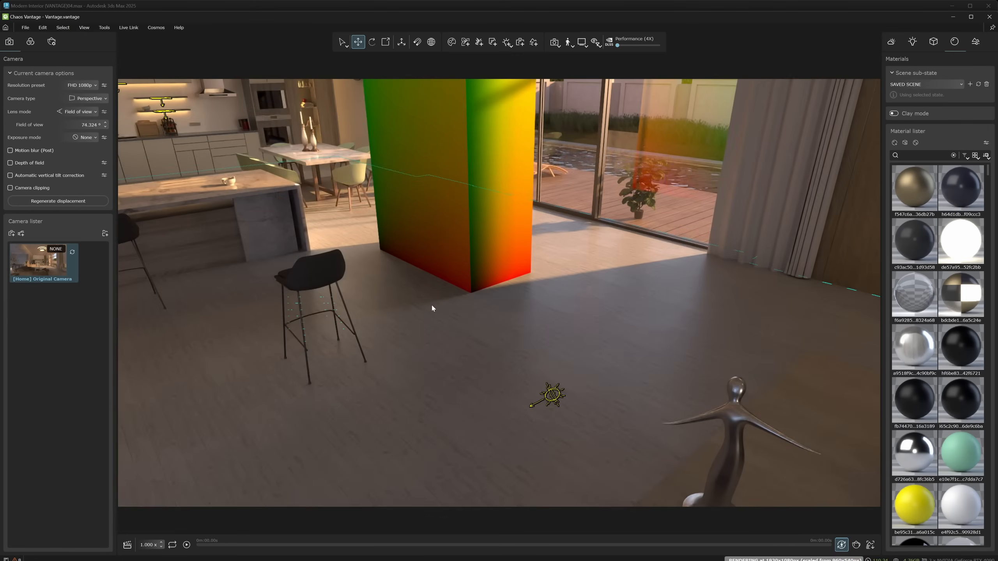
{"action": "scroll", "coordinate": [437, 308], "scroll_direction": "down", "scroll_amount": 4}
{"action": "left_click", "coordinate": [582, 377]}
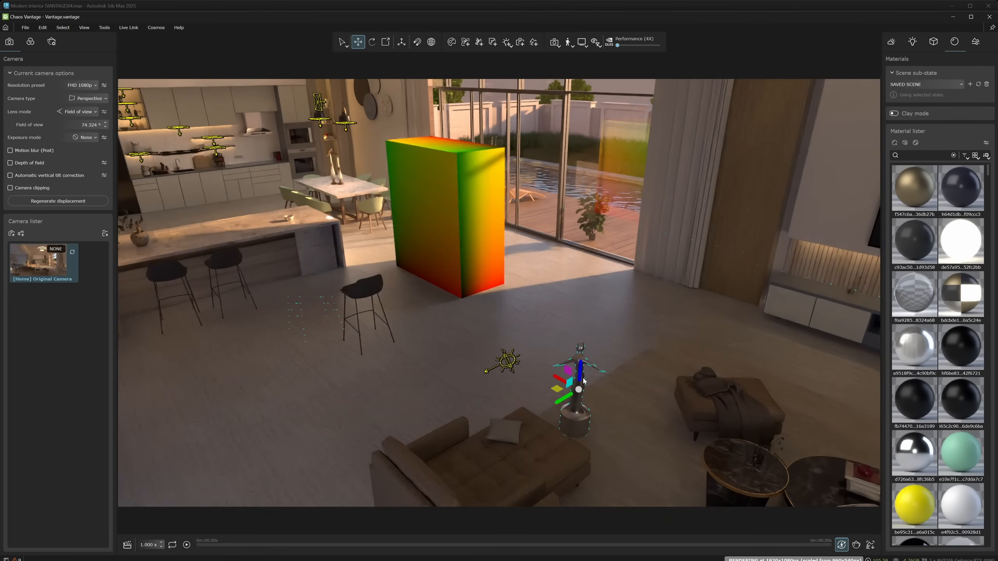
{"action": "middle_click_drag", "start_coordinate": [580, 378], "coordinate": [518, 365]}
{"action": "left_click_drag", "start_coordinate": [439, 358], "coordinate": [454, 345]}
{"action": "middle_click_drag", "start_coordinate": [283, 288], "coordinate": [388, 301]}
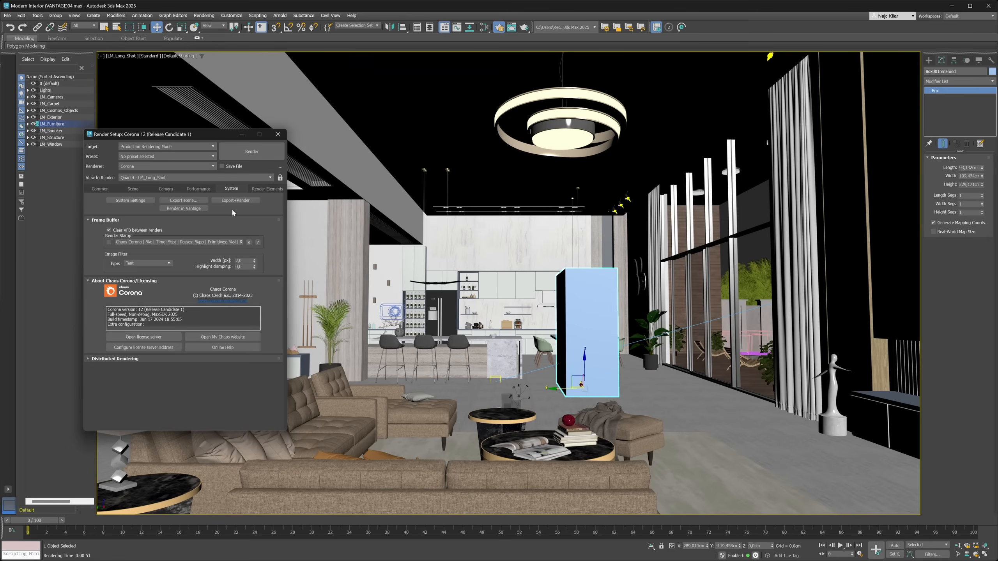
In 3ds Max, export the scene in Chaos Vantage (*.vantage) format to the Scenes folder as Vantage Export option
{"action": "left_click", "coordinate": [184, 201]}
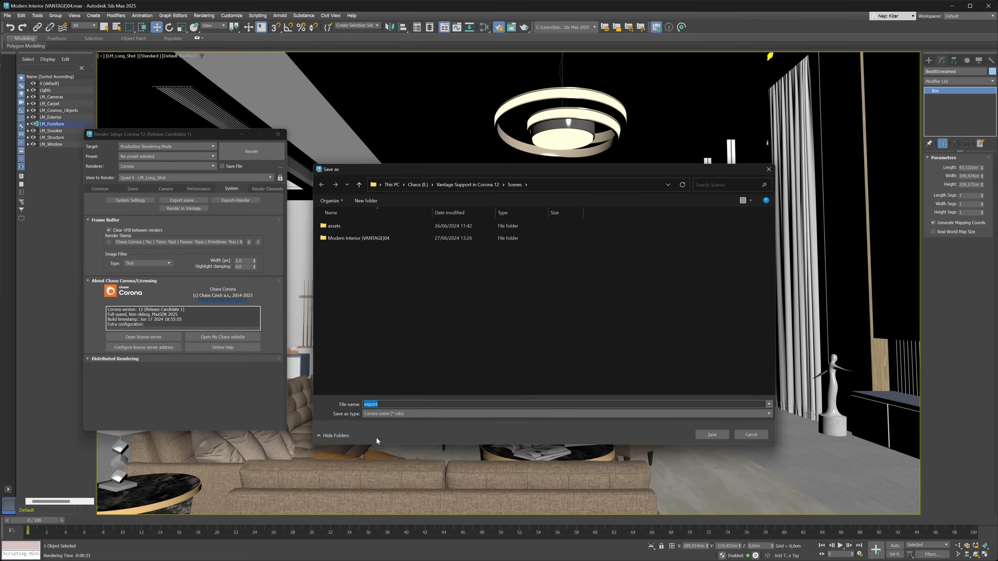
{"action": "left_click", "coordinate": [376, 414]}
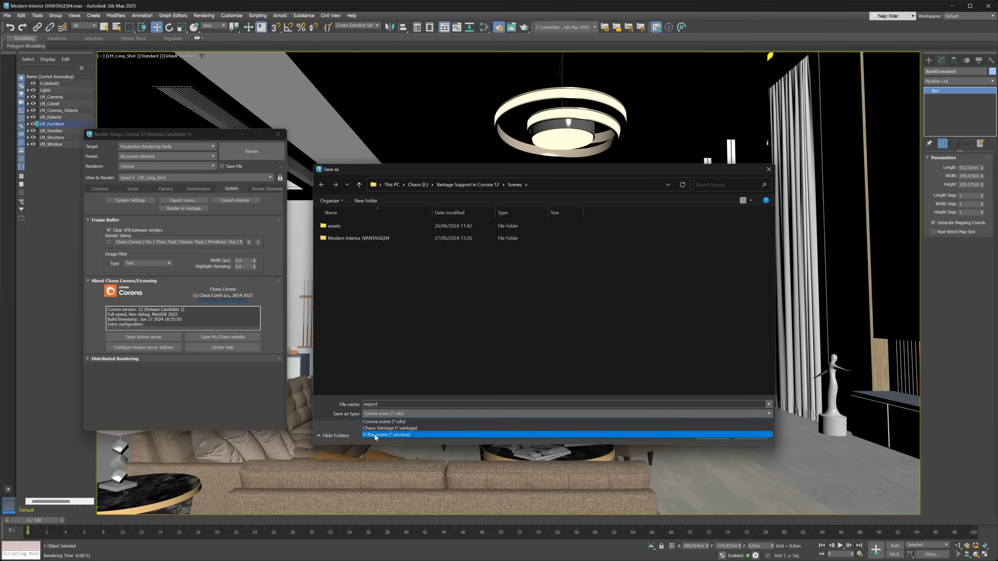
{"action": "left_click", "coordinate": [395, 435]}
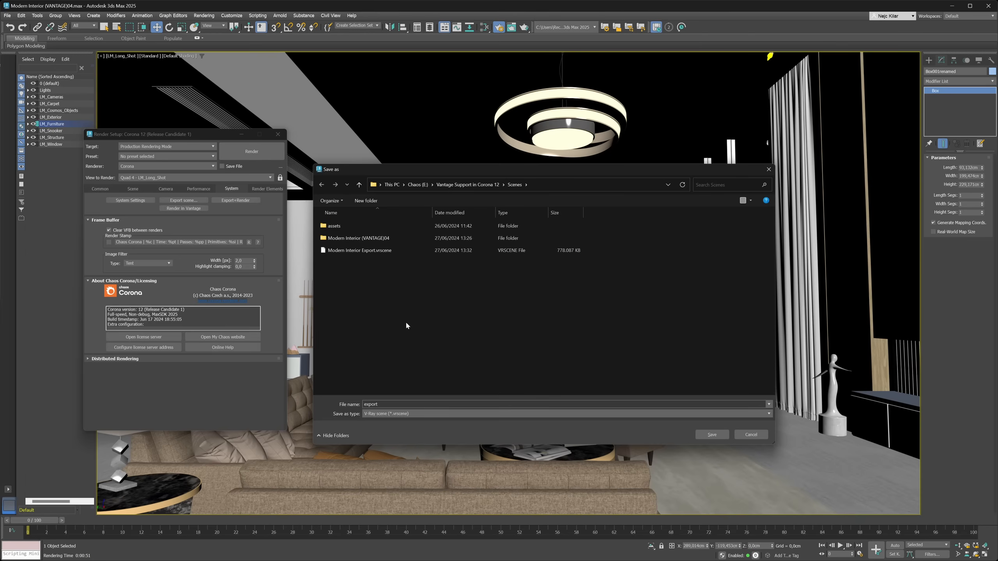
{"action": "left_click", "coordinate": [379, 415]}
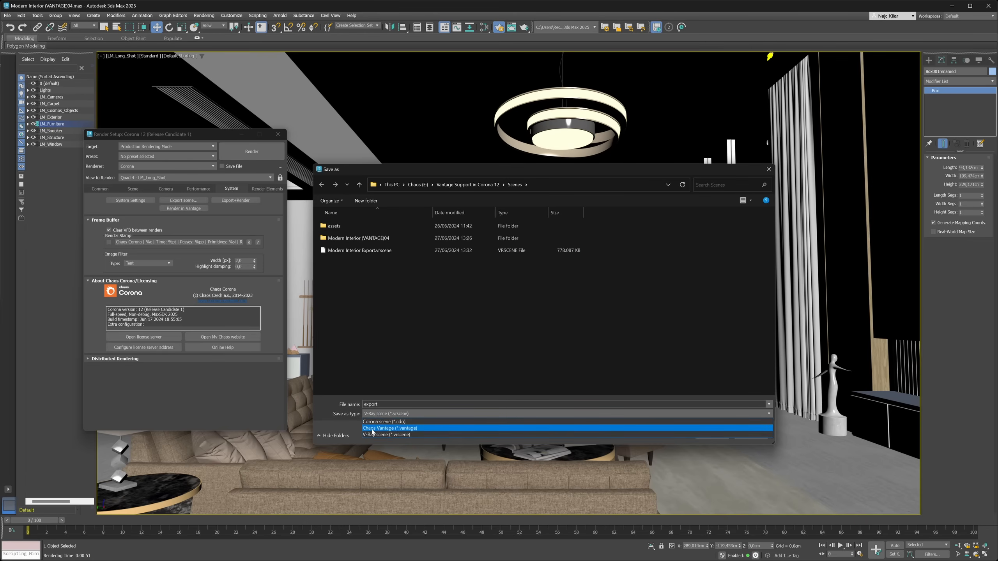
{"action": "left_click", "coordinate": [409, 429]}
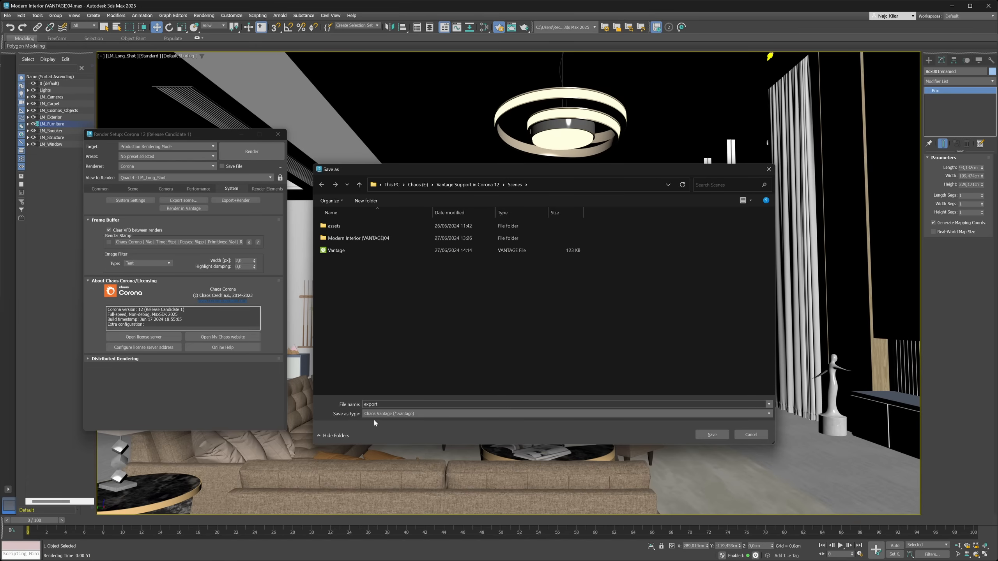
{"action": "left_click", "coordinate": [372, 404]}
{"action": "type", "text": "Van"}
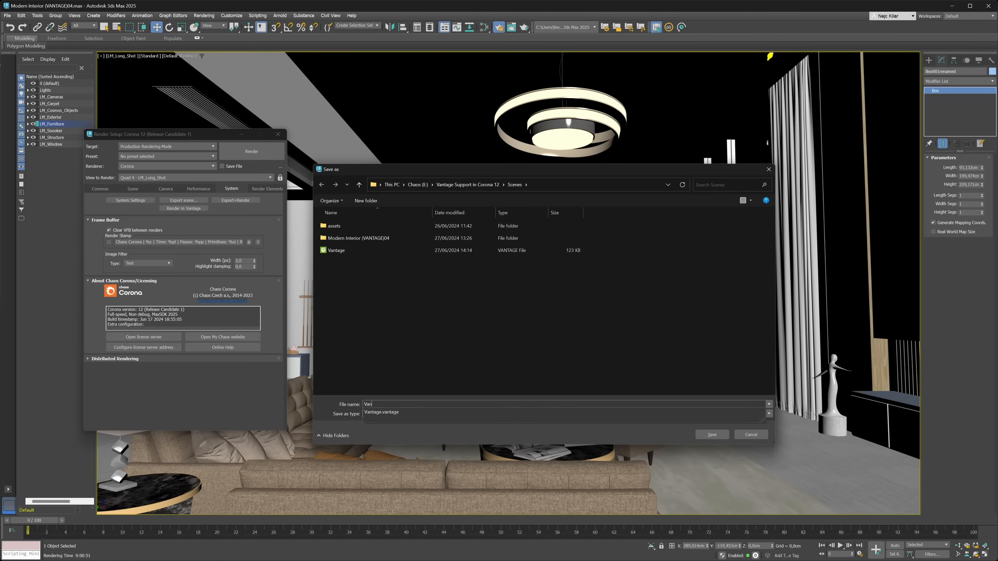
{"action": "type", "text": "tage Export option"}
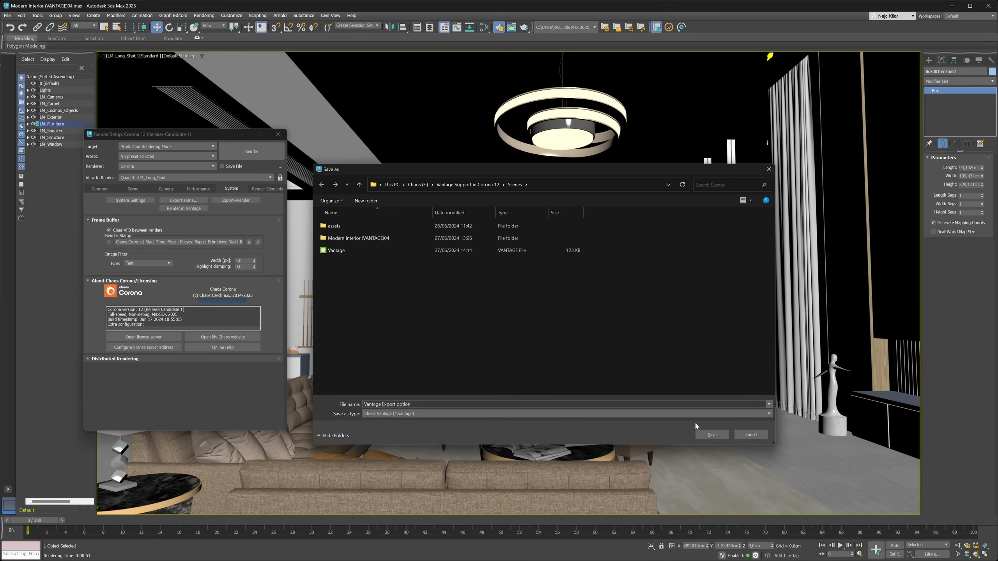
{"action": "left_click", "coordinate": [711, 435]}
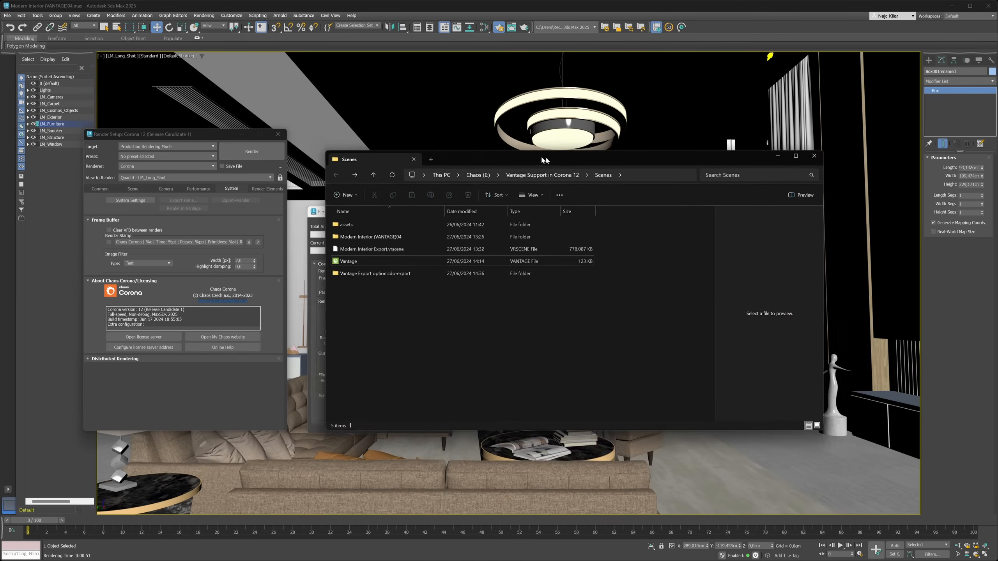
Delete the Vantage Export option files from the Scenes folder and move the folder window out of the way
{"action": "left_click_drag", "start_coordinate": [545, 156], "coordinate": [675, 135]}
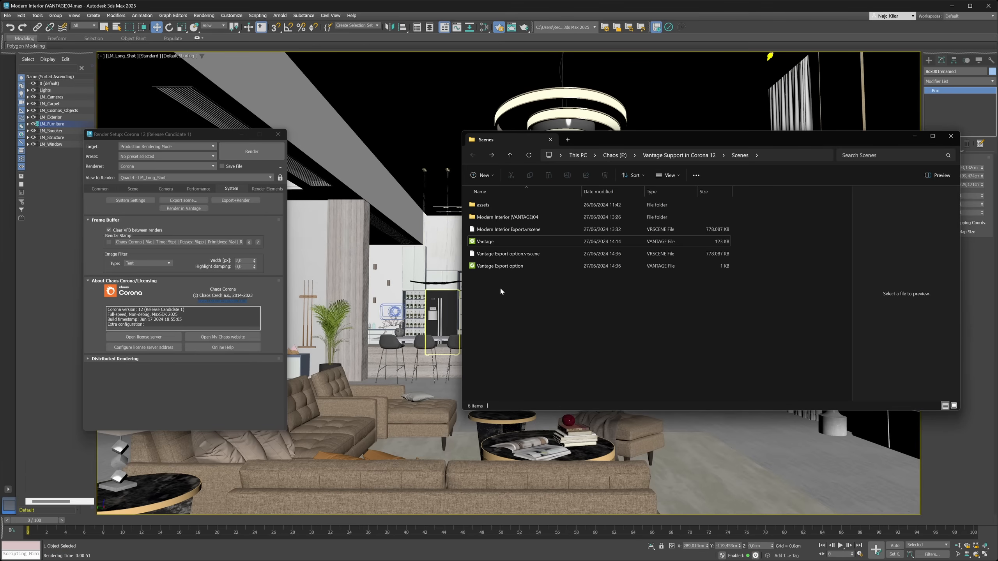
{"action": "left_click_drag", "start_coordinate": [489, 283], "coordinate": [508, 254]}
{"action": "key", "text": "Delete"}
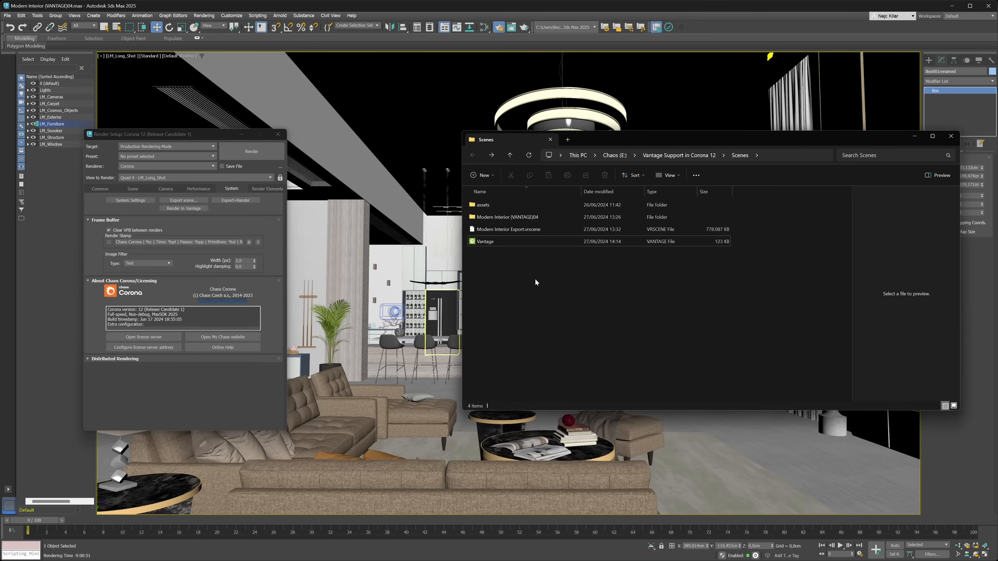
{"action": "left_click_drag", "start_coordinate": [656, 142], "coordinate": [0, 98]}
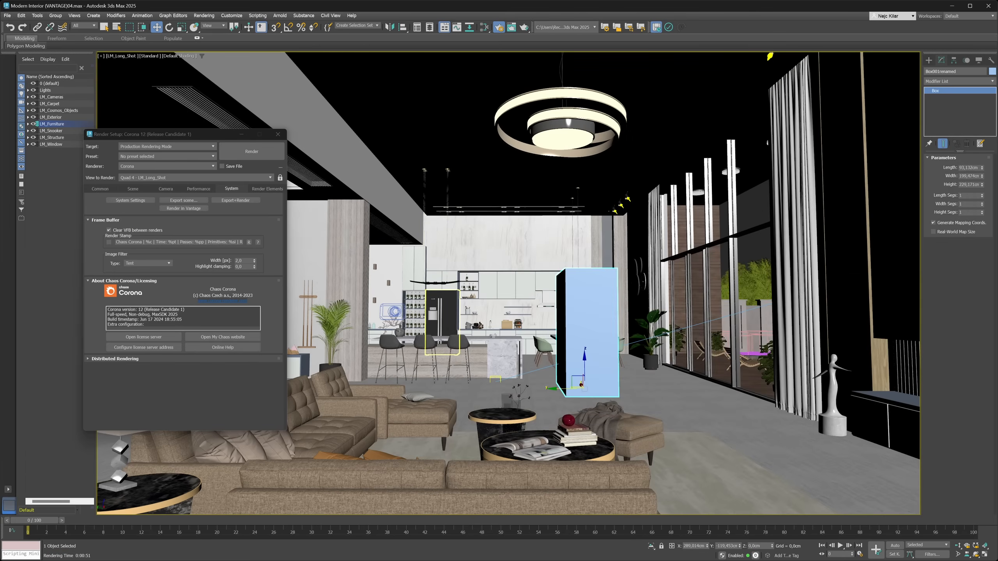
In 3ds Max, use Export+Render to export the scene in Chaos Vantage (*.vantage) format to the Scenes folder as Export Render
{"action": "left_click", "coordinate": [235, 212]}
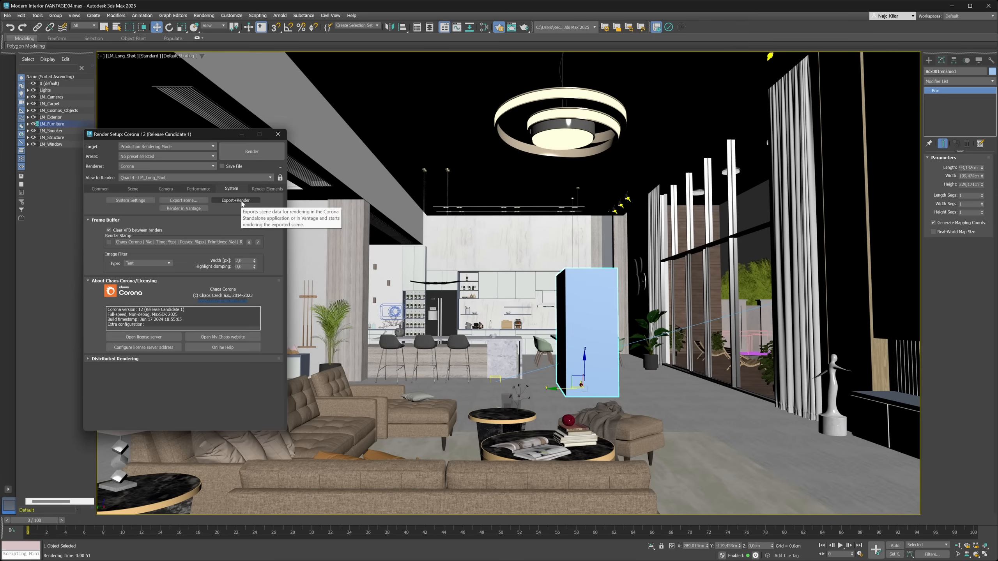
{"action": "left_click", "coordinate": [240, 201]}
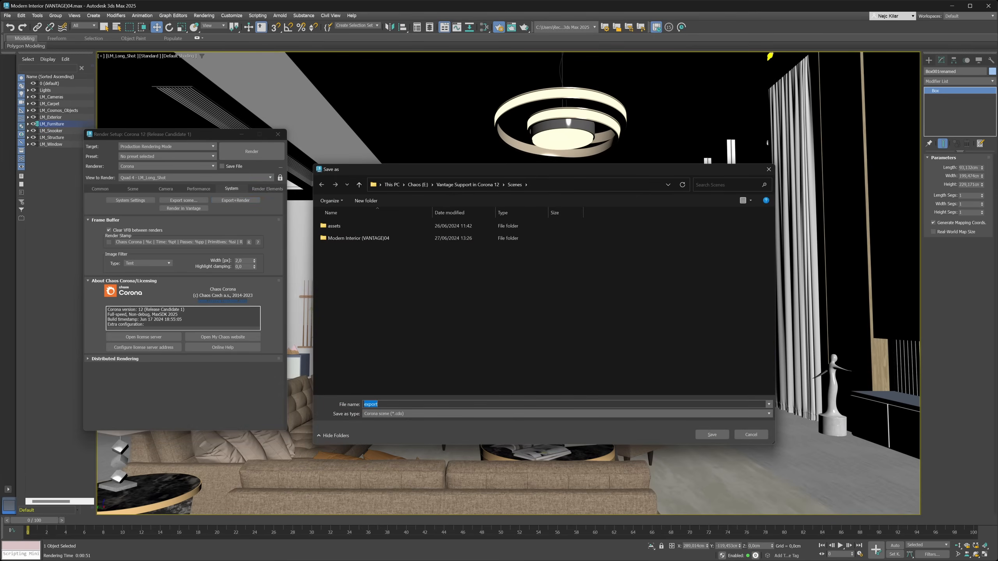
{"action": "left_click", "coordinate": [383, 413]}
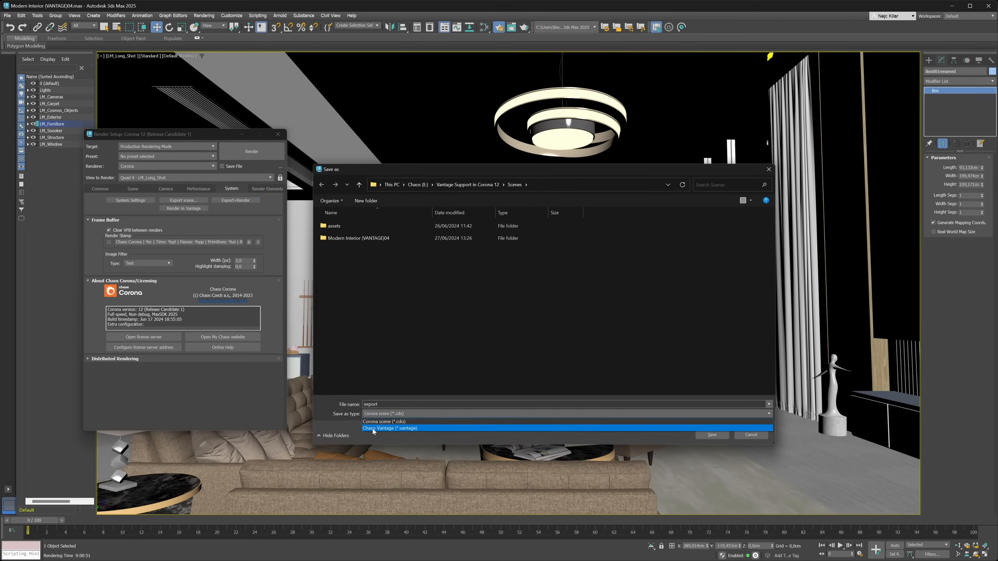
{"action": "left_click", "coordinate": [415, 428]}
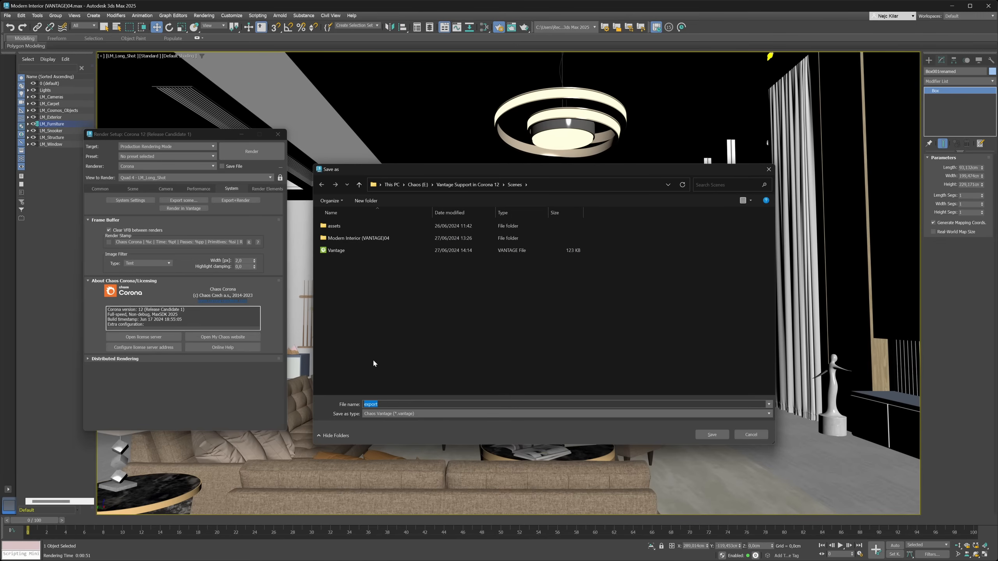
{"action": "type", "text": "Export Render"}
{"action": "left_click", "coordinate": [707, 434]}
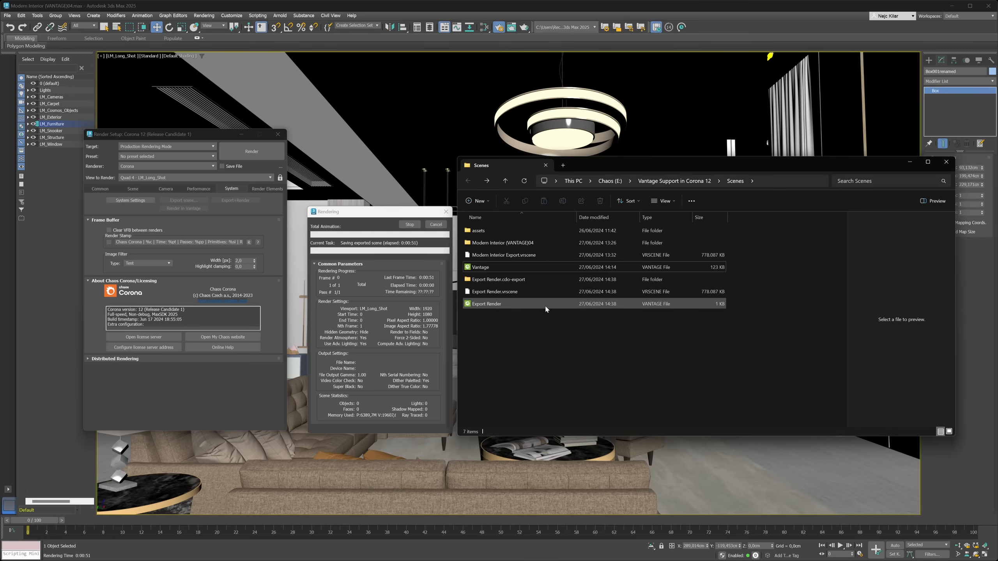
Examine the Export Render files and the scene launched in Chaos Vantage, and put both windows away
{"action": "left_click_drag", "start_coordinate": [612, 165], "coordinate": [242, 133]}
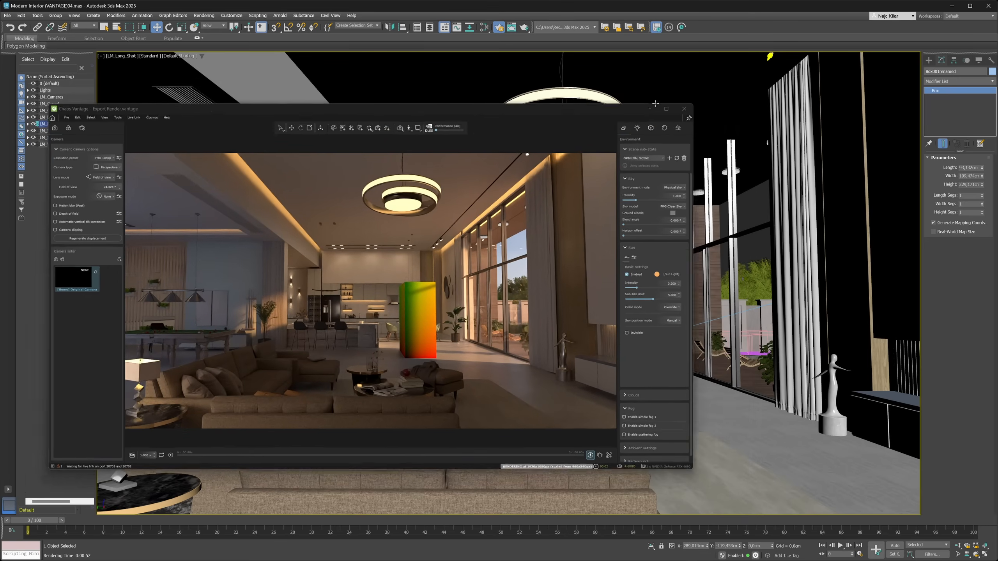
{"action": "left_click", "coordinate": [698, 95]}
{"action": "left_click_drag", "start_coordinate": [507, 131], "coordinate": [203, 118]}
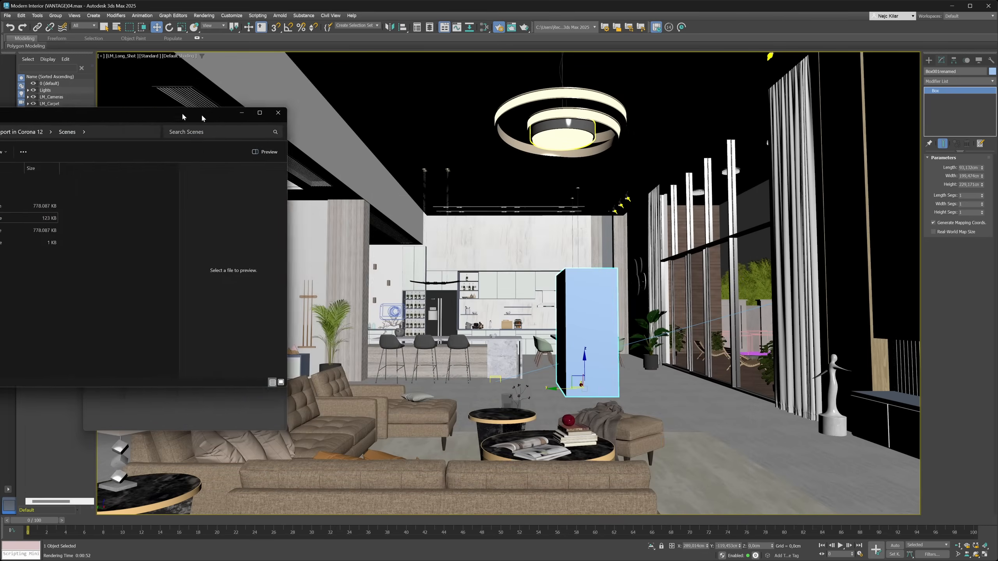
{"action": "left_click", "coordinate": [241, 113]}
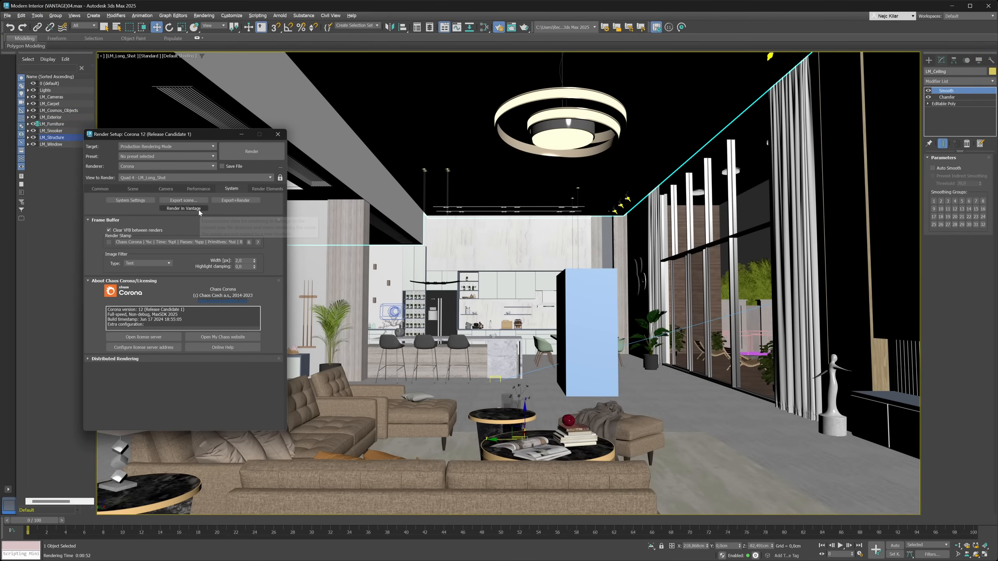
Start Render in Vantage from 3ds Max and examine the export files in the Modern Interior (VANTAGE)04 project folder
{"action": "left_click", "coordinate": [185, 208]}
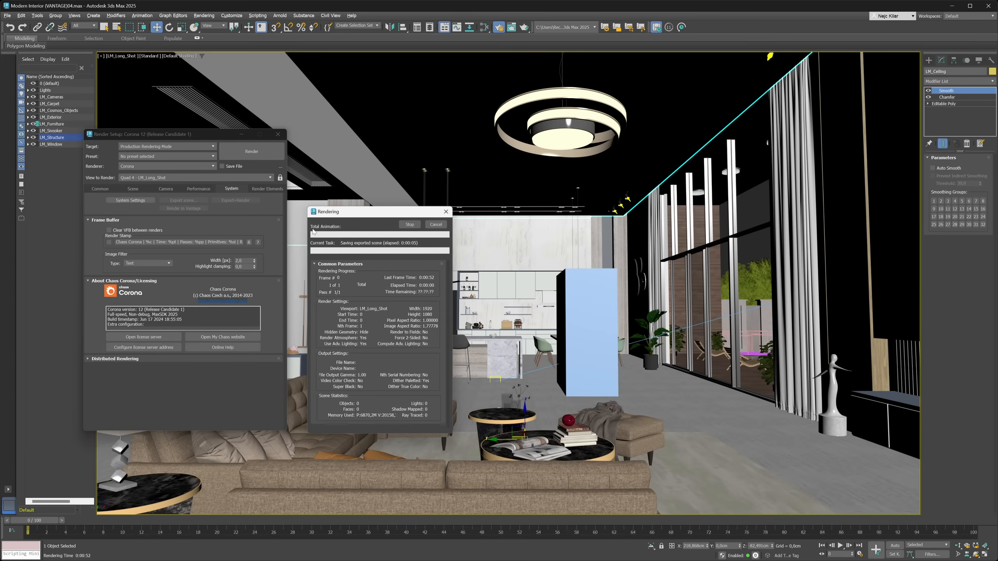
{"action": "left_click_drag", "start_coordinate": [0, 125], "coordinate": [689, 140]}
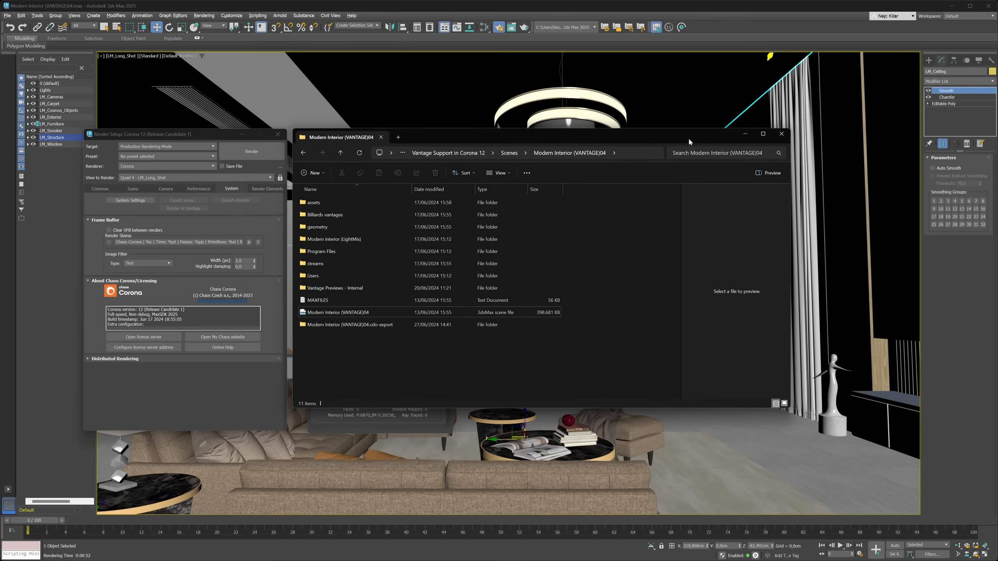
{"action": "left_click_drag", "start_coordinate": [429, 138], "coordinate": [458, 135]}
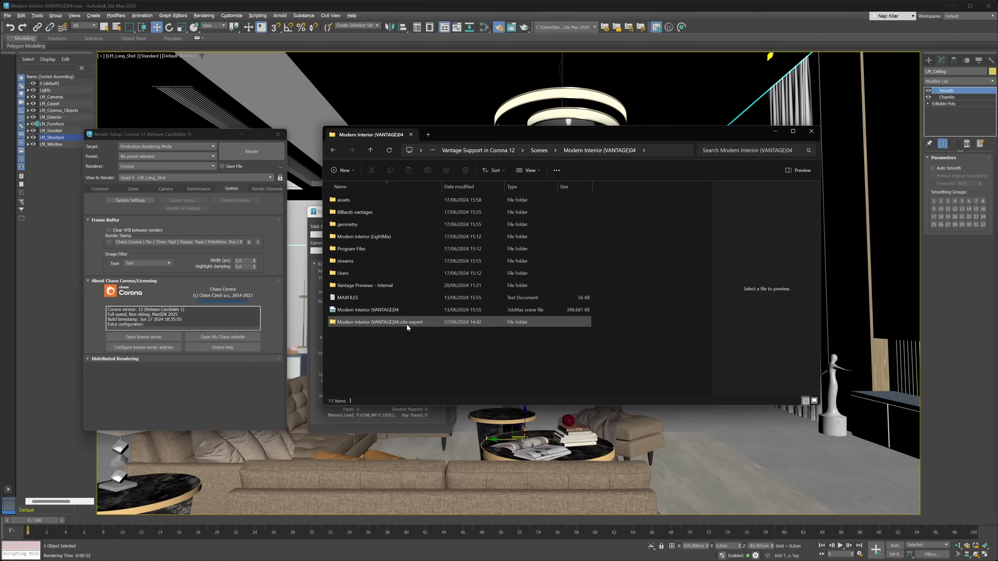
{"action": "left_click_drag", "start_coordinate": [446, 135], "coordinate": [560, 119]}
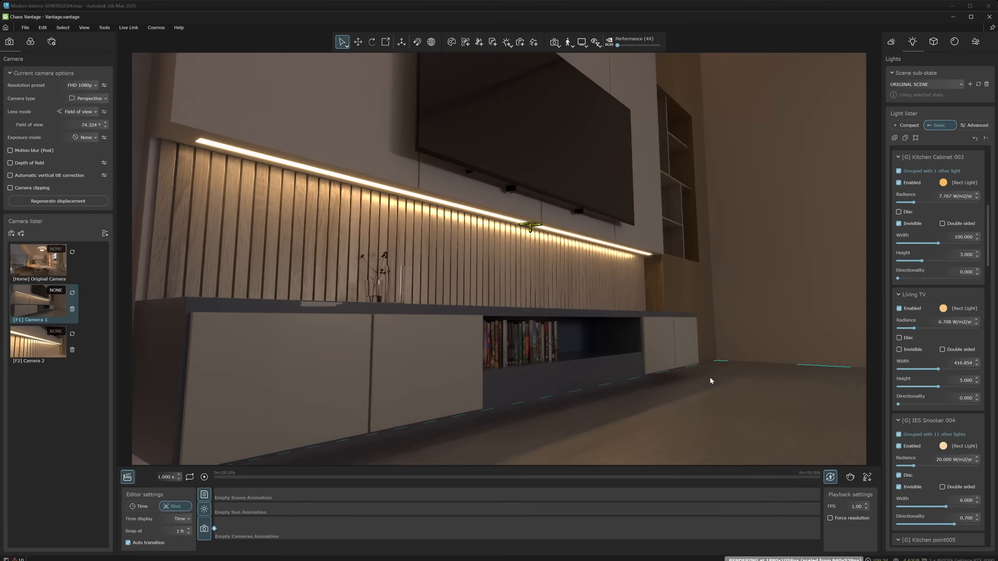
In Chaos Vantage, select the Living TV light under the television and compare the Camera 1 and Camera 2 views
{"action": "left_click", "coordinate": [615, 310]}
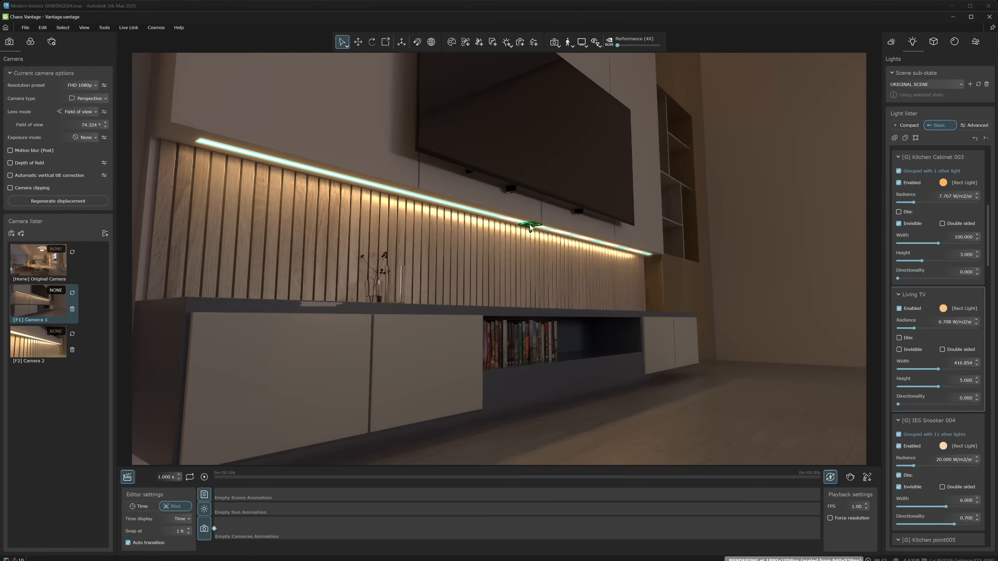
{"action": "left_click", "coordinate": [531, 227]}
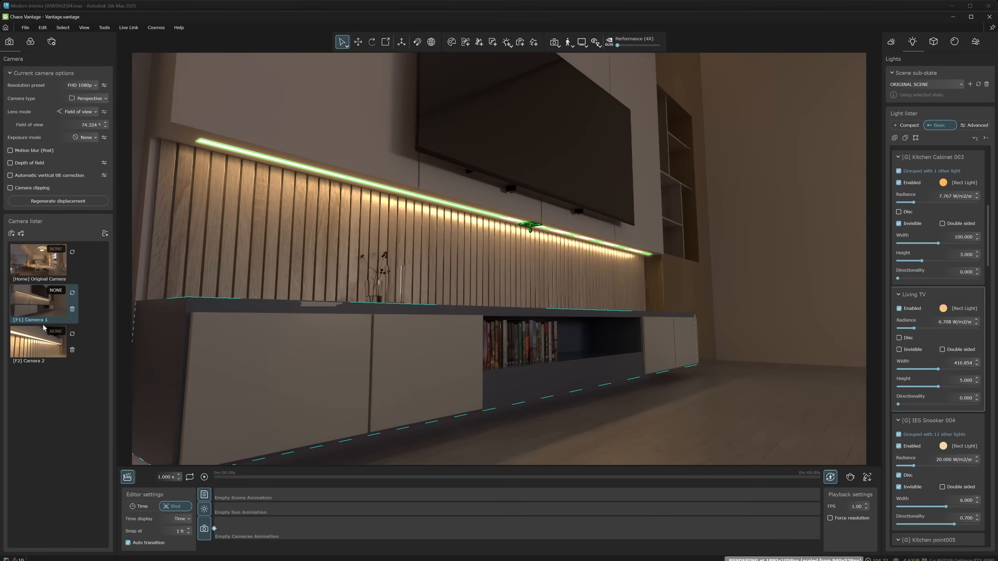
{"action": "left_click", "coordinate": [46, 336]}
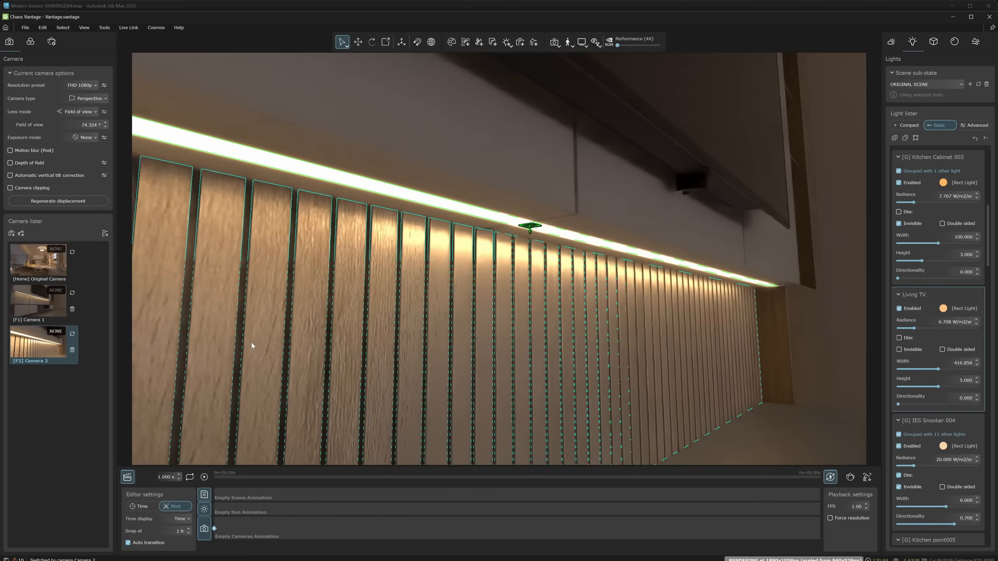
{"action": "left_click", "coordinate": [40, 304]}
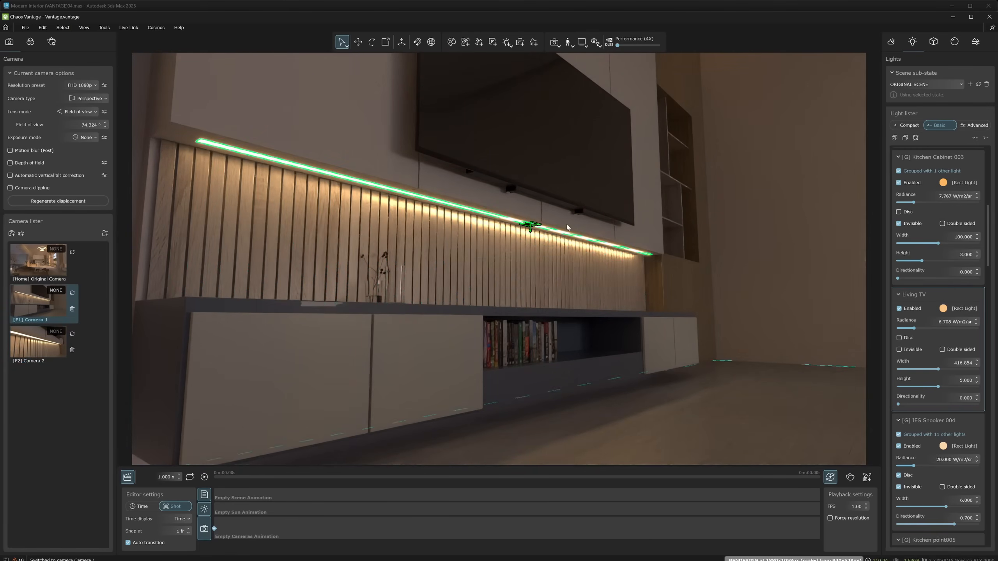
{"action": "left_click", "coordinate": [530, 227]}
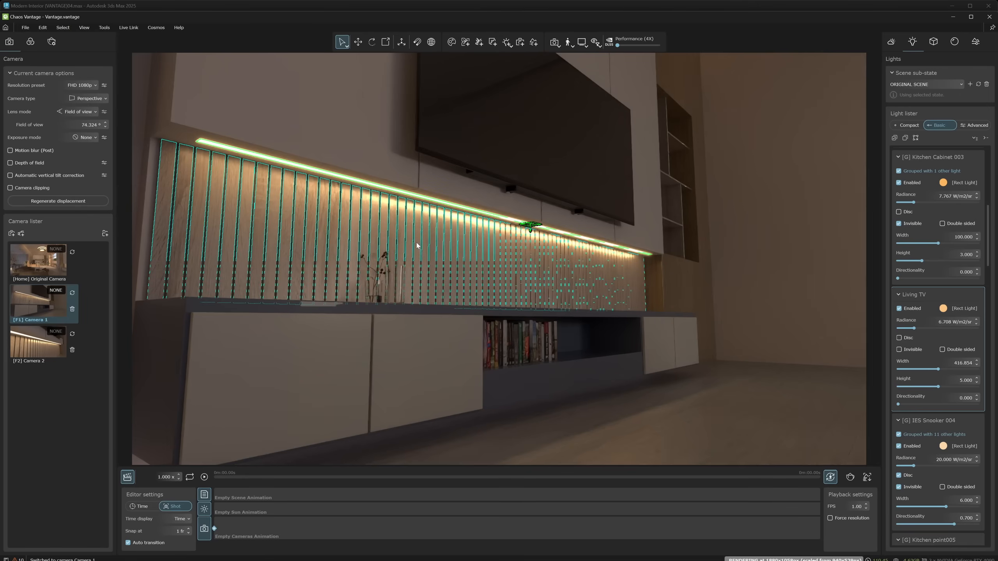
{"action": "left_click", "coordinate": [54, 355]}
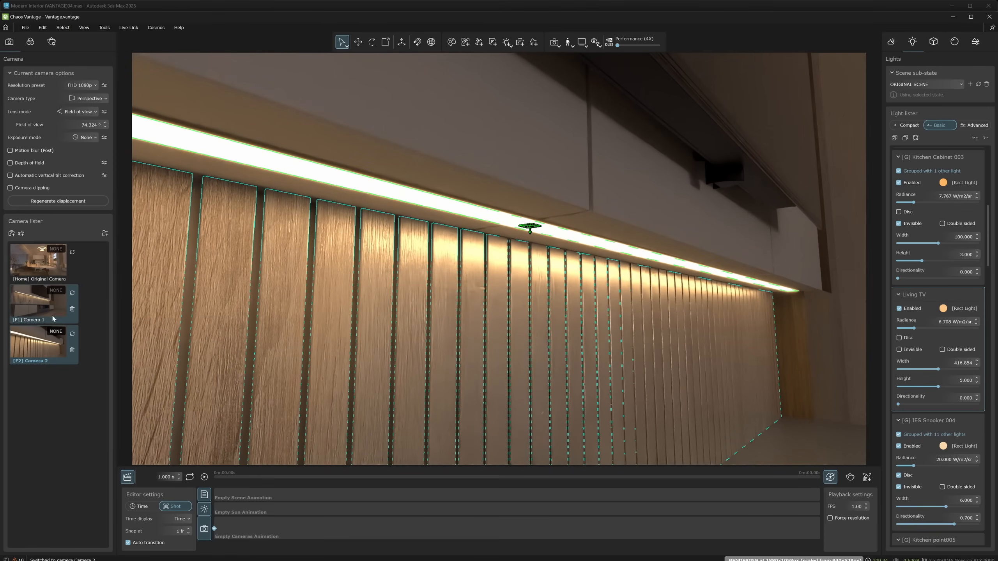
{"action": "left_click", "coordinate": [48, 312]}
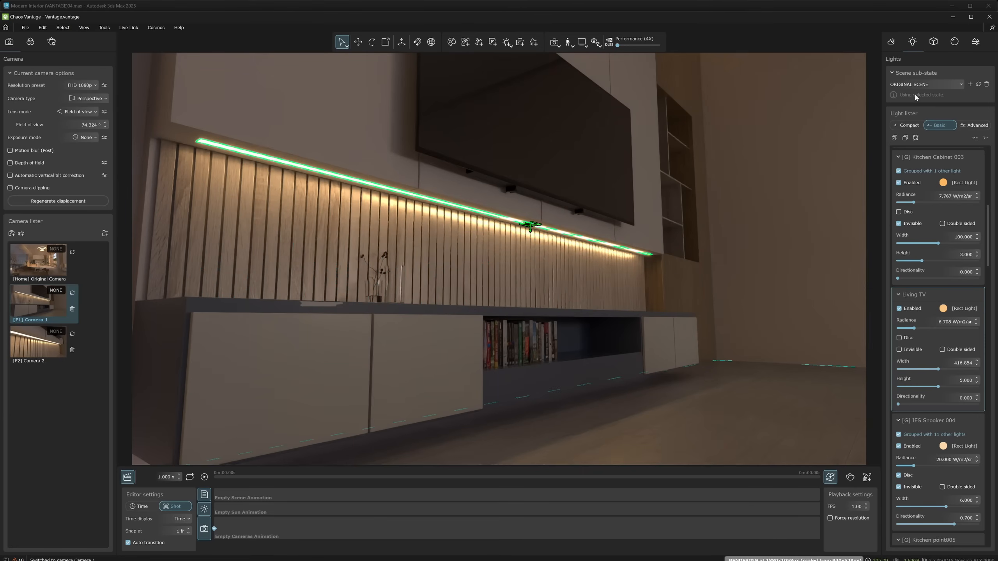
Create a scene state named Default Light and assign it to Camera 1
{"action": "left_click", "coordinate": [975, 42]}
{"action": "left_click", "coordinate": [894, 175]}
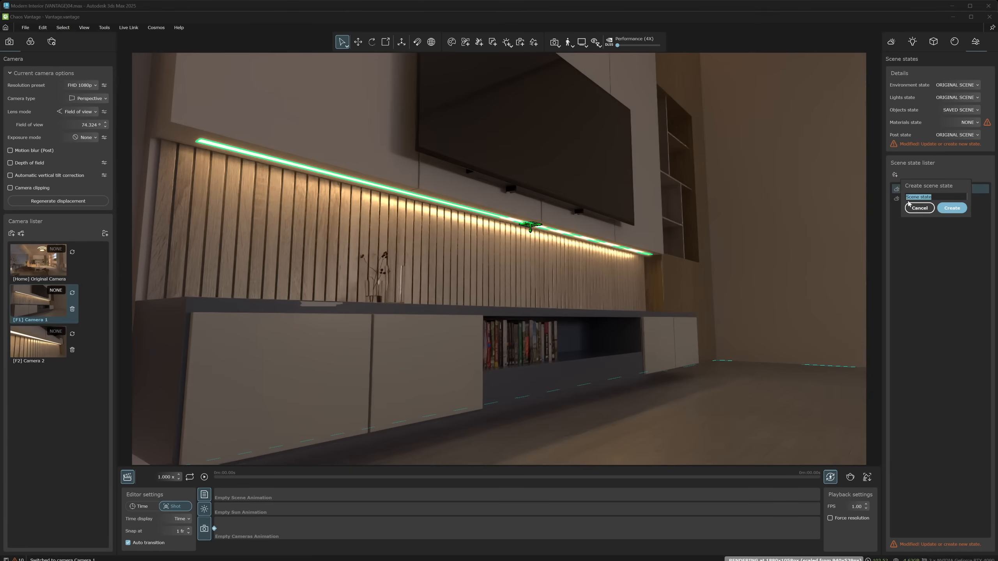
{"action": "type", "text": "Default Light"}
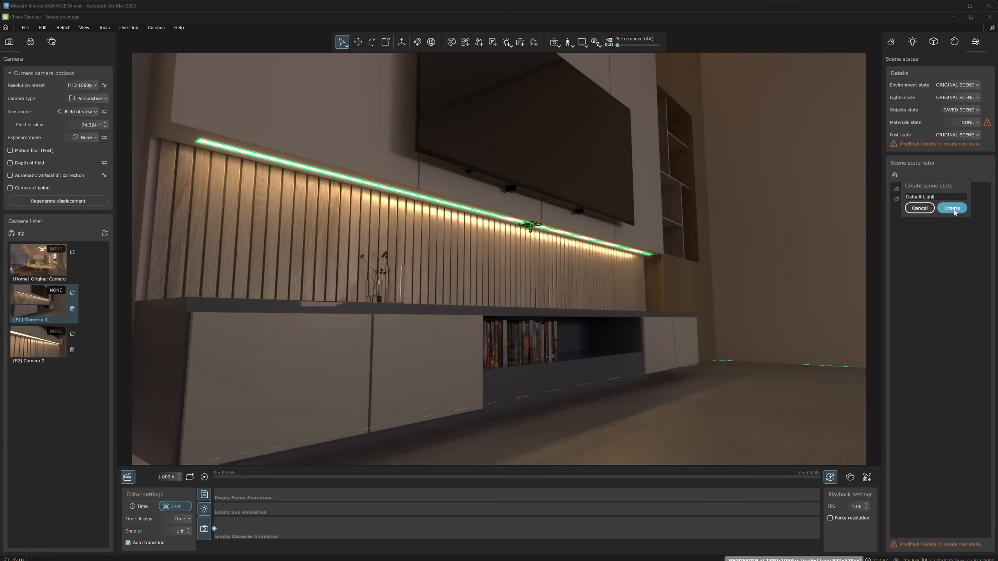
{"action": "left_click", "coordinate": [954, 209]}
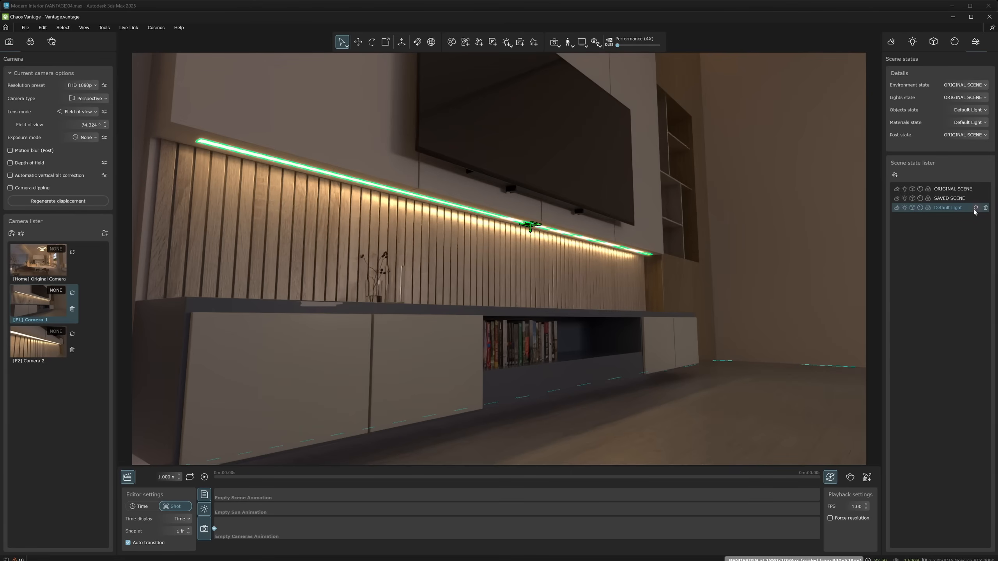
{"action": "left_click", "coordinate": [55, 290]}
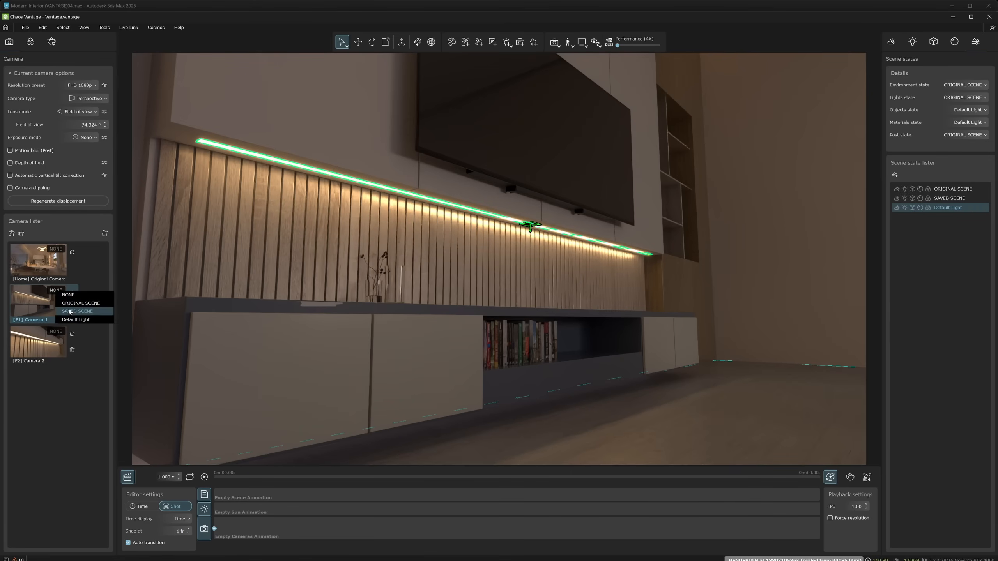
{"action": "left_click", "coordinate": [73, 321]}
With Camera 2 active, set the Living TV light's colour to blue with RGB 0.083, 0.023, 0.916
{"action": "left_click", "coordinate": [912, 41]}
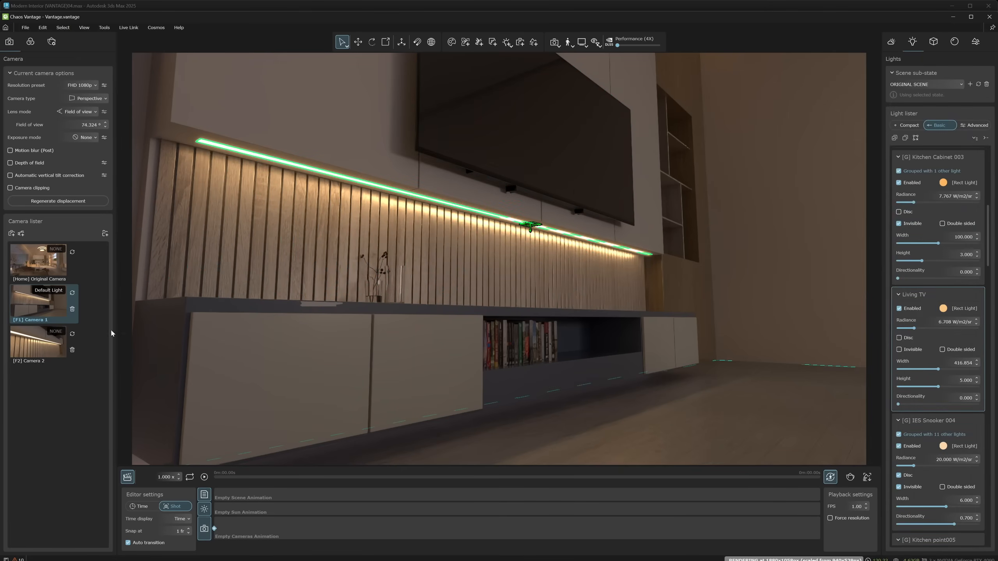
{"action": "left_click", "coordinate": [58, 349]}
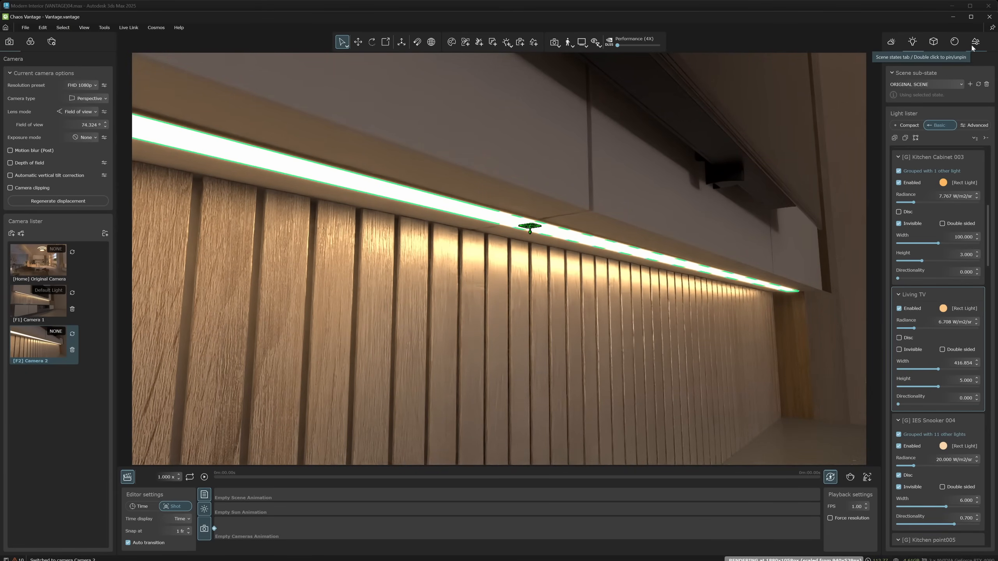
{"action": "left_click", "coordinate": [943, 309]}
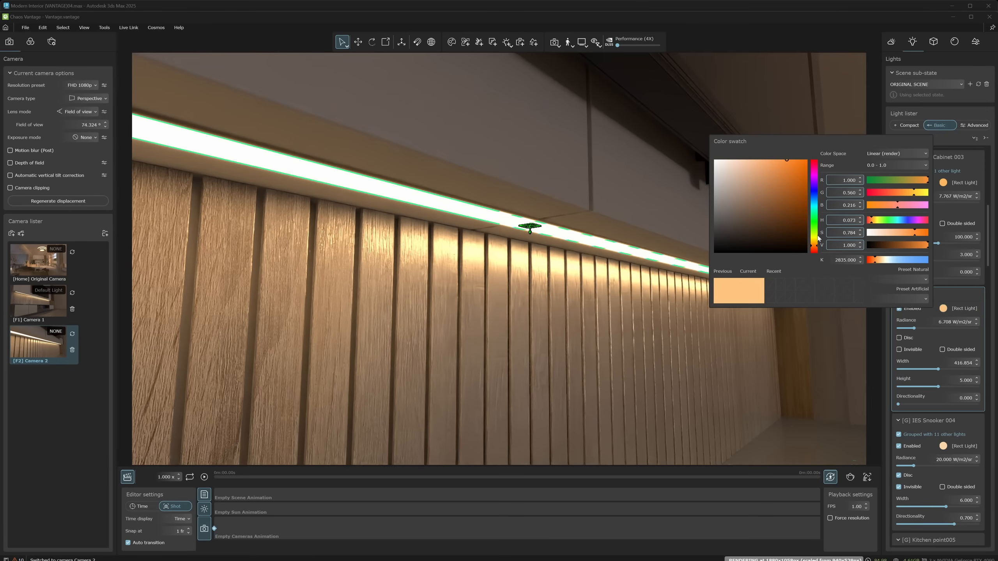
{"action": "left_click", "coordinate": [814, 189]}
{"action": "left_click_drag", "start_coordinate": [788, 184], "coordinate": [804, 161]}
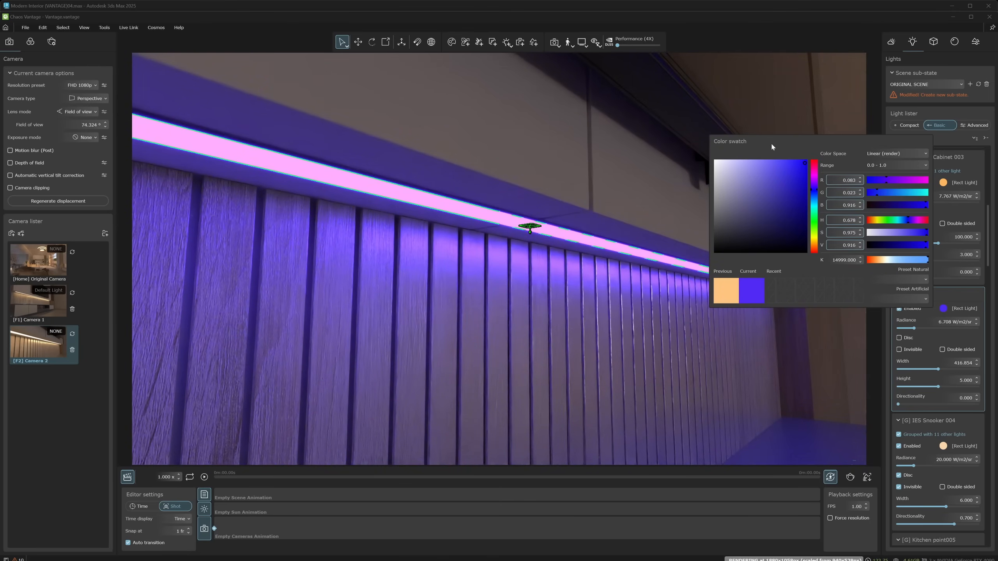
{"action": "left_click", "coordinate": [955, 66]}
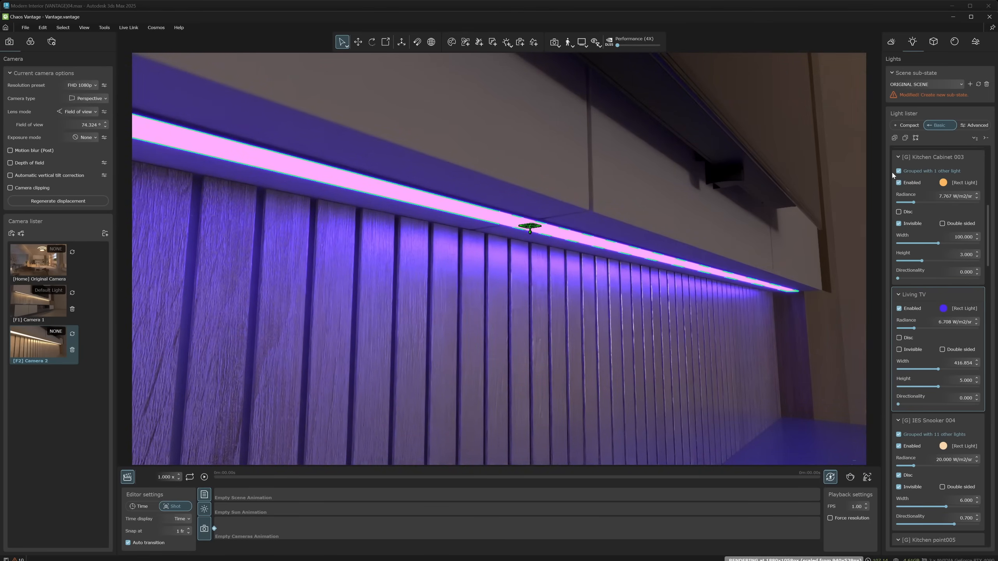
Create a scene state named Updated Light and assign it to Camera 2
{"action": "left_click", "coordinate": [976, 42]}
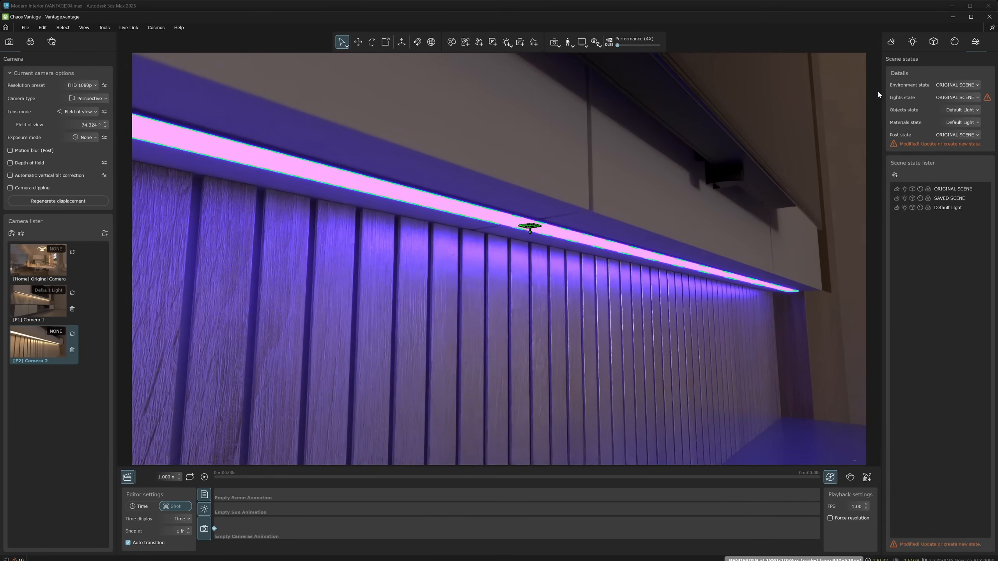
{"action": "left_click", "coordinate": [894, 174]}
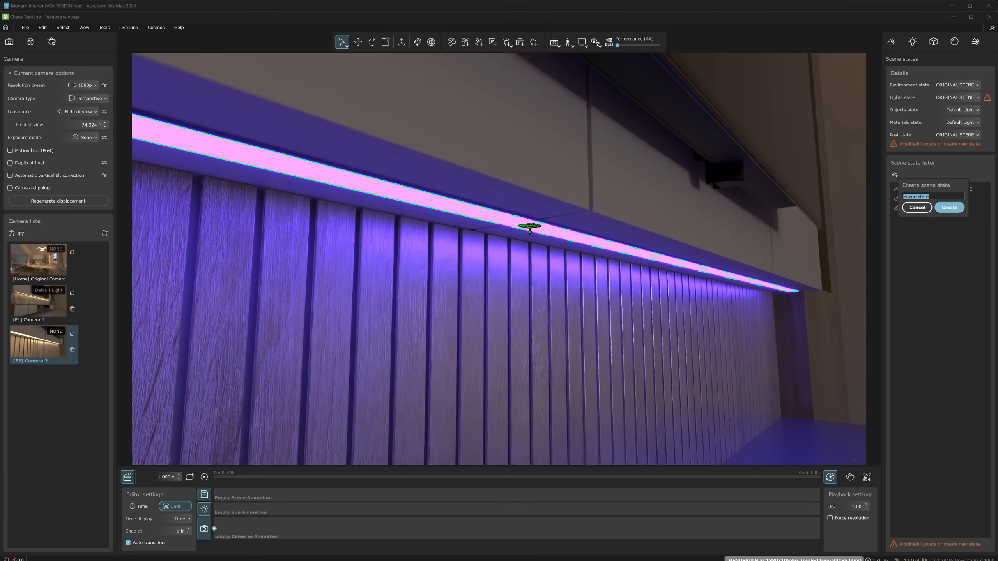
{"action": "type", "text": "Updated Light"}
{"action": "left_click", "coordinate": [960, 205]}
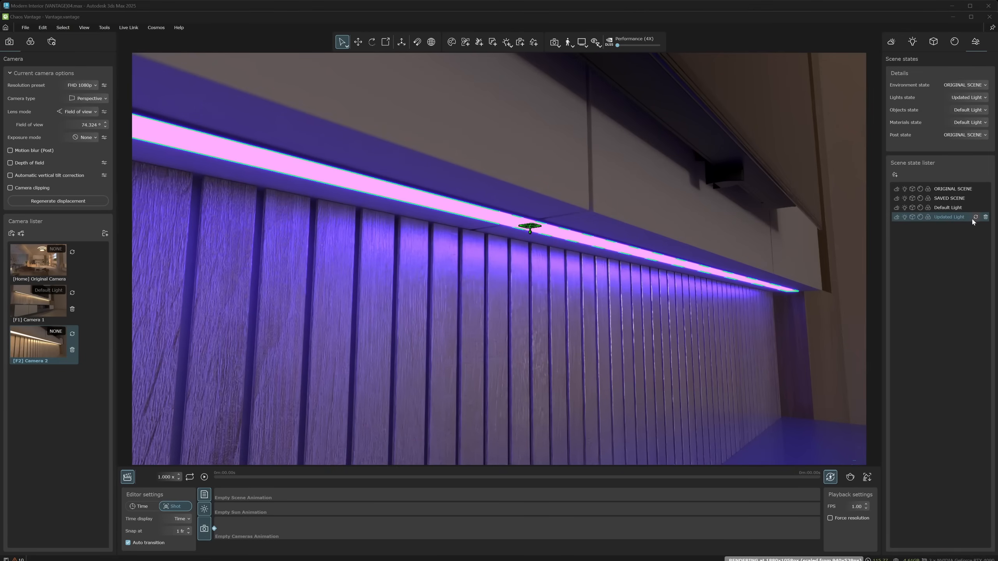
{"action": "left_click", "coordinate": [55, 337]}
{"action": "left_click", "coordinate": [74, 364]}
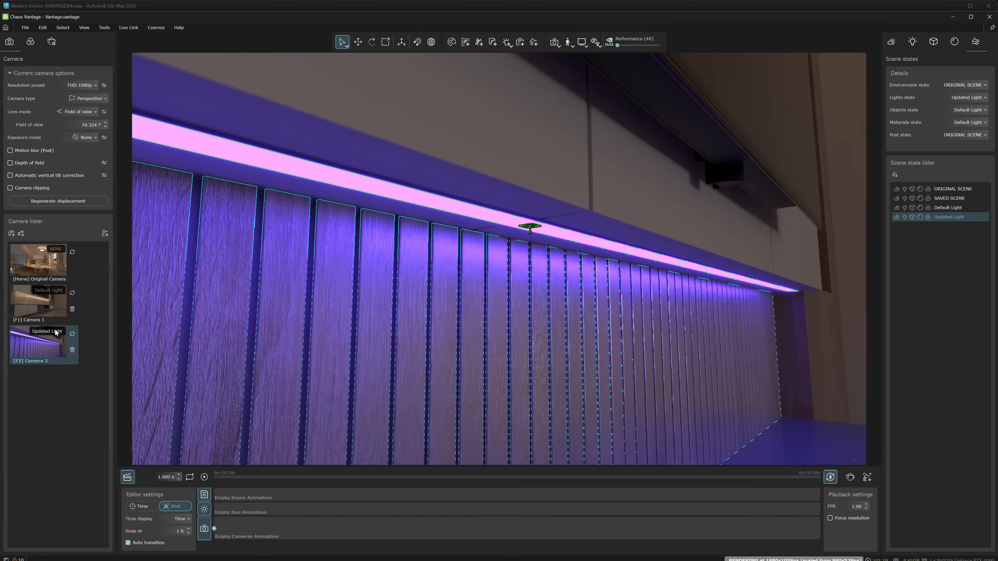
Switch between Camera 1 and Camera 2 to compare the lighting of their linked scene states
{"action": "double_click", "coordinate": [49, 302]}
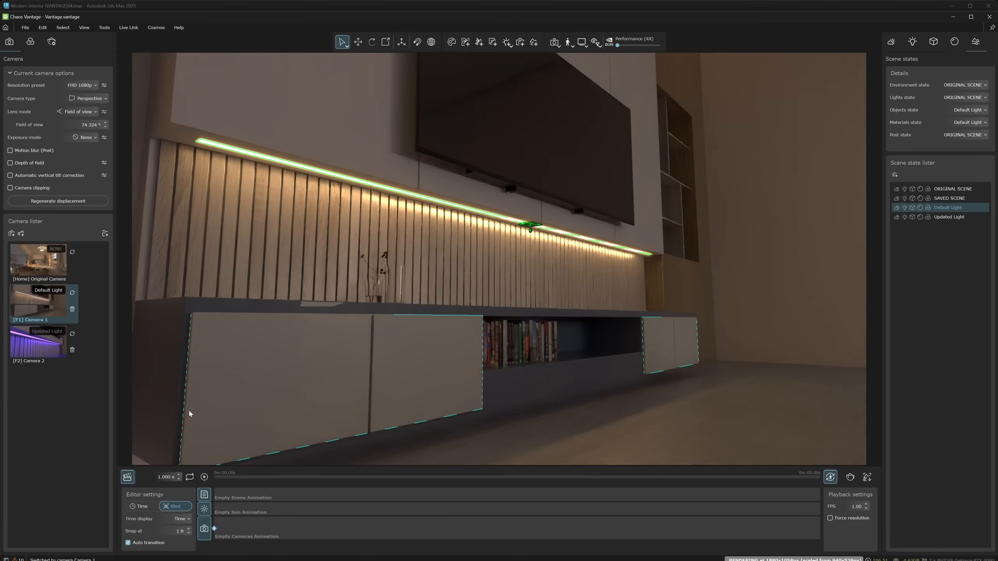
{"action": "double_click", "coordinate": [46, 348]}
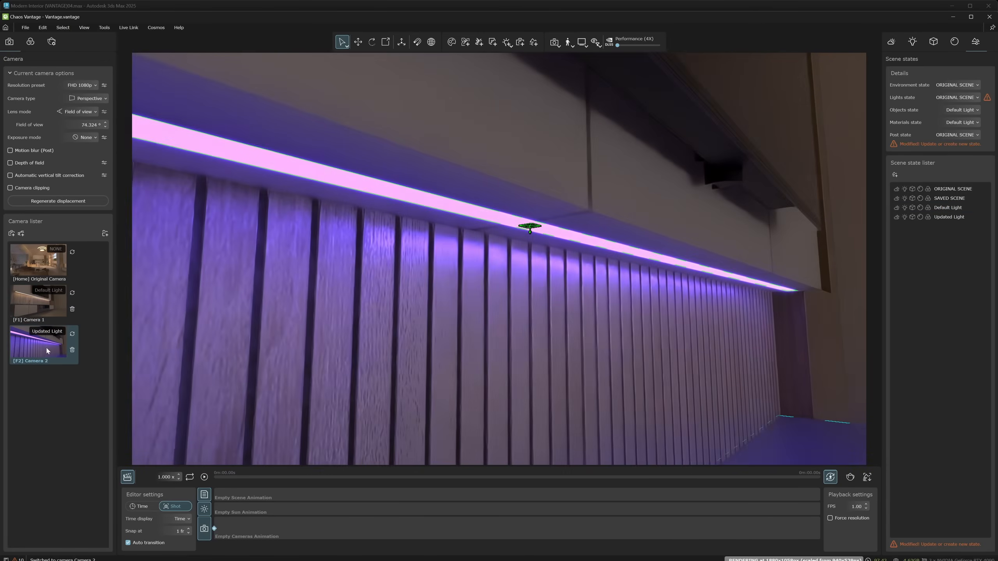
{"action": "double_click", "coordinate": [42, 305]}
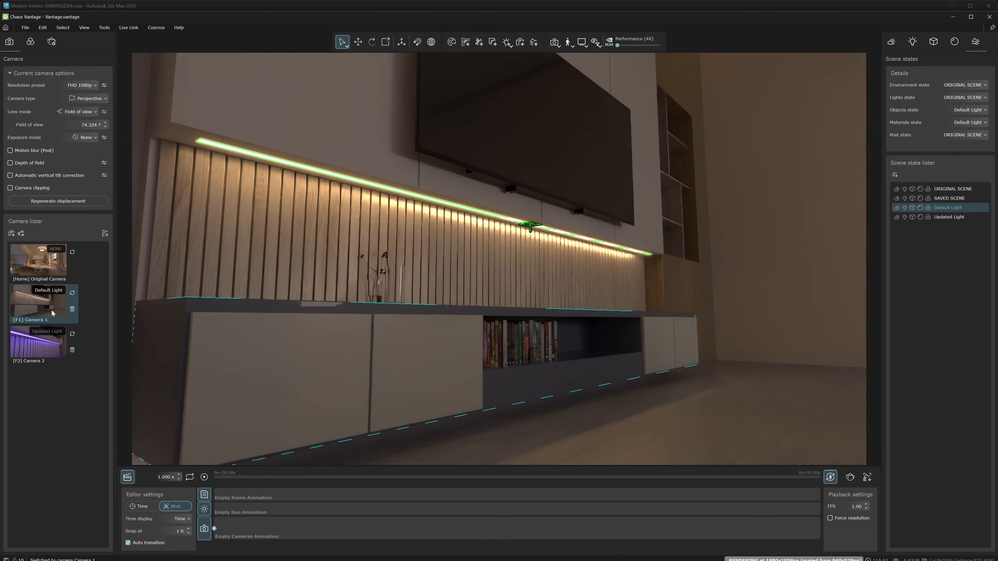
{"action": "double_click", "coordinate": [45, 346]}
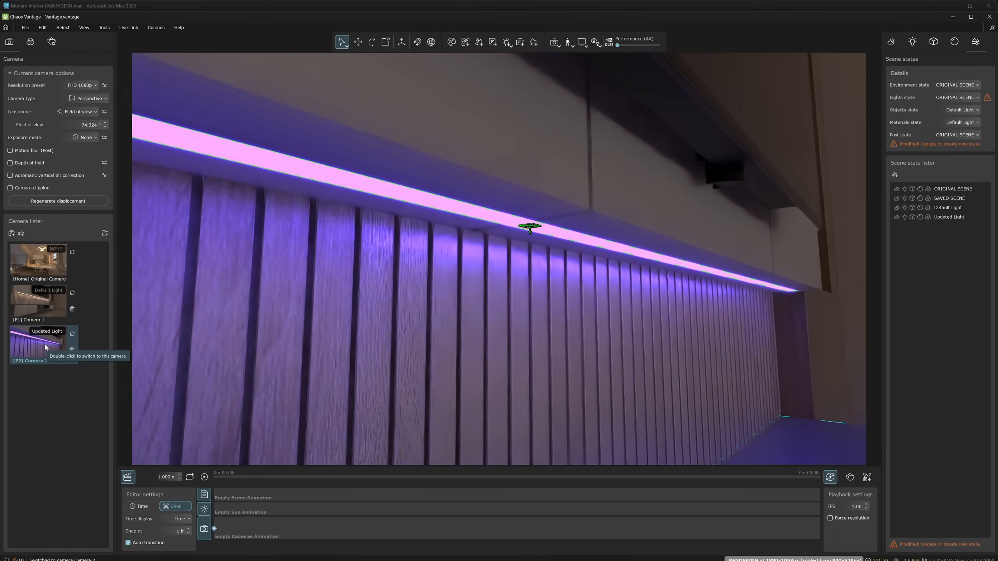
{"action": "double_click", "coordinate": [47, 306]}
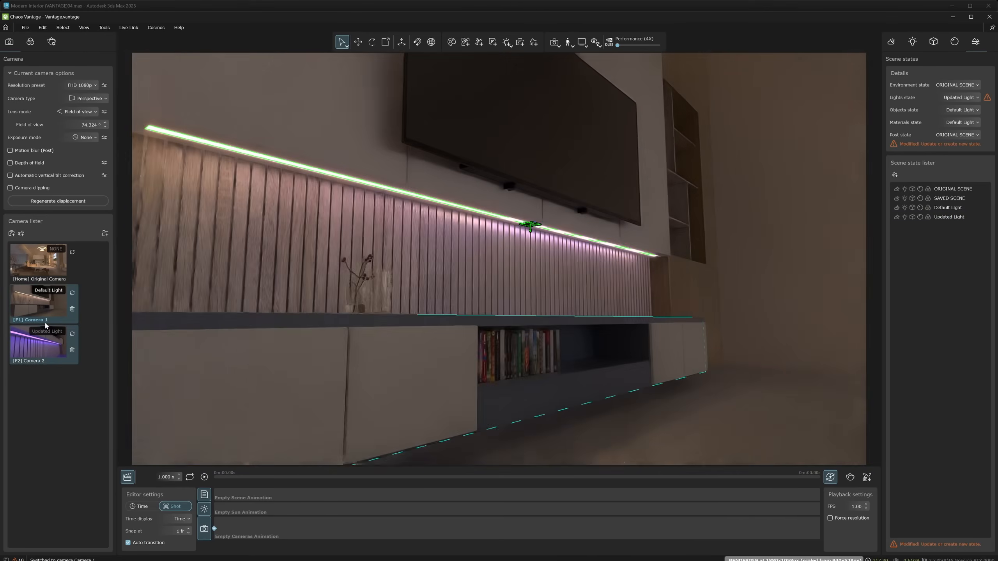
Place Camera 1 and Camera 2 in the camera animation track and play the transition between them
{"action": "left_click_drag", "start_coordinate": [41, 305], "coordinate": [217, 526]}
{"action": "left_click_drag", "start_coordinate": [42, 342], "coordinate": [266, 531]}
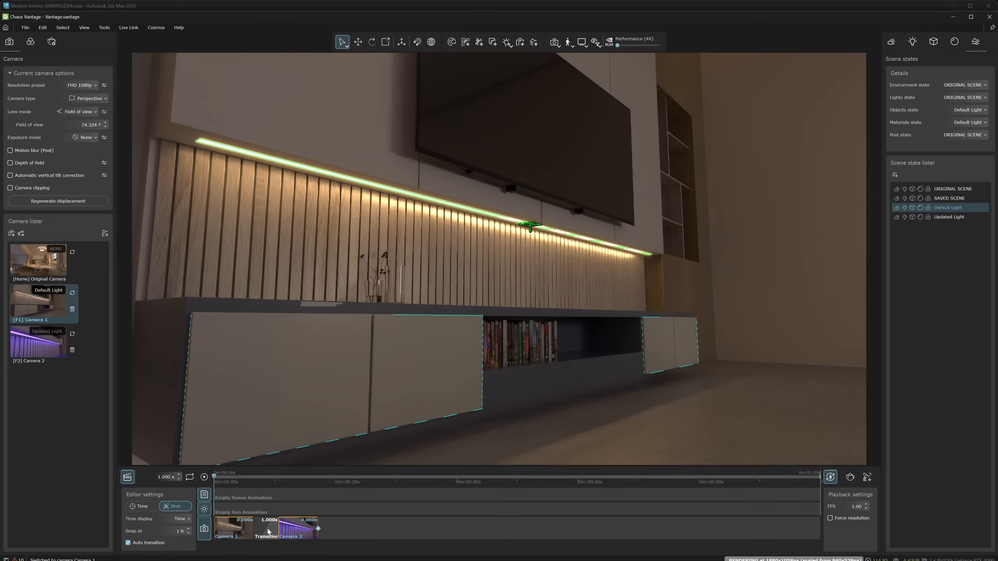
{"action": "left_click", "coordinate": [204, 477]}
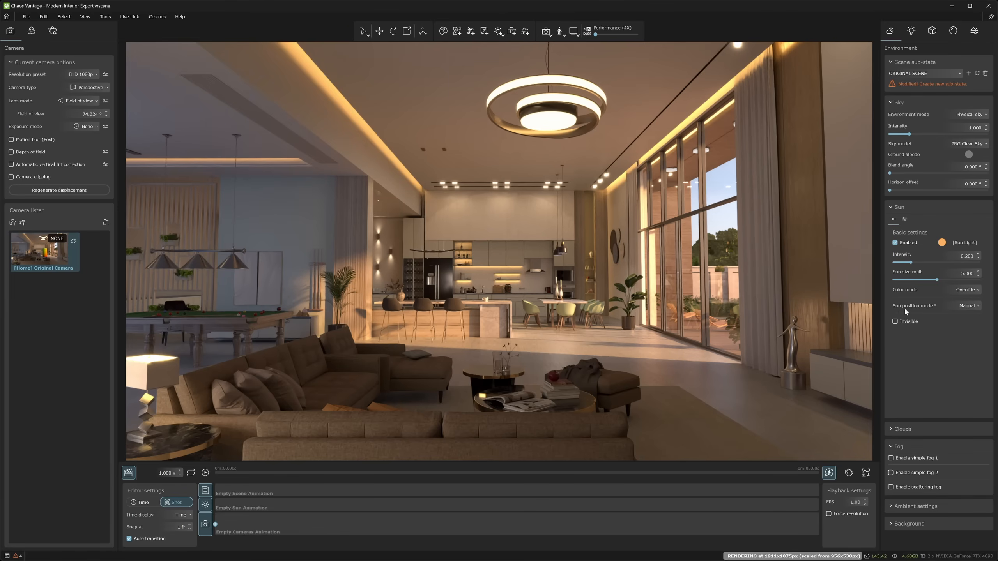
Switch the sun position mode to Animated Geolocation, set the north offset to 80°, and set the start key
{"action": "left_click", "coordinate": [972, 309]}
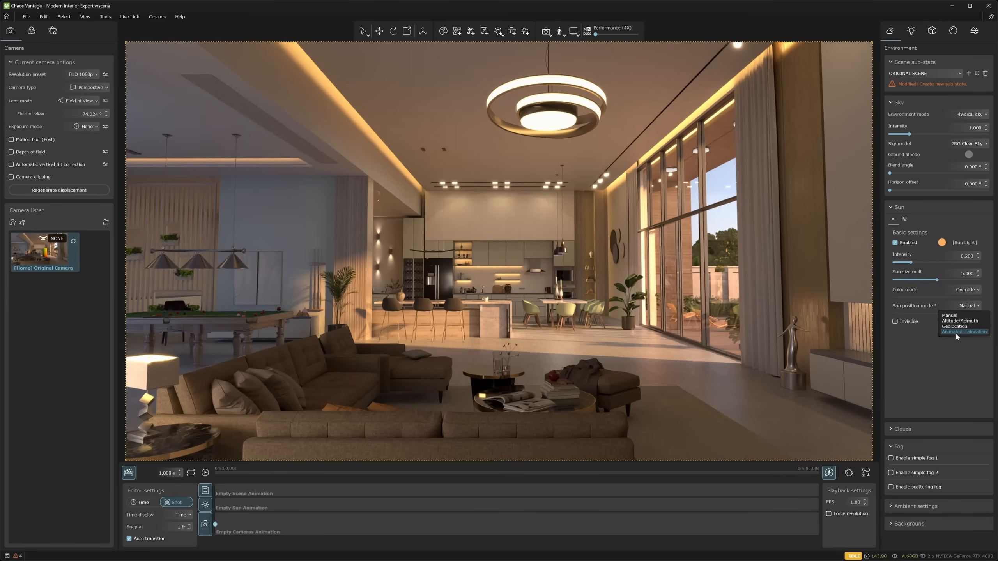
{"action": "left_click", "coordinate": [972, 332]}
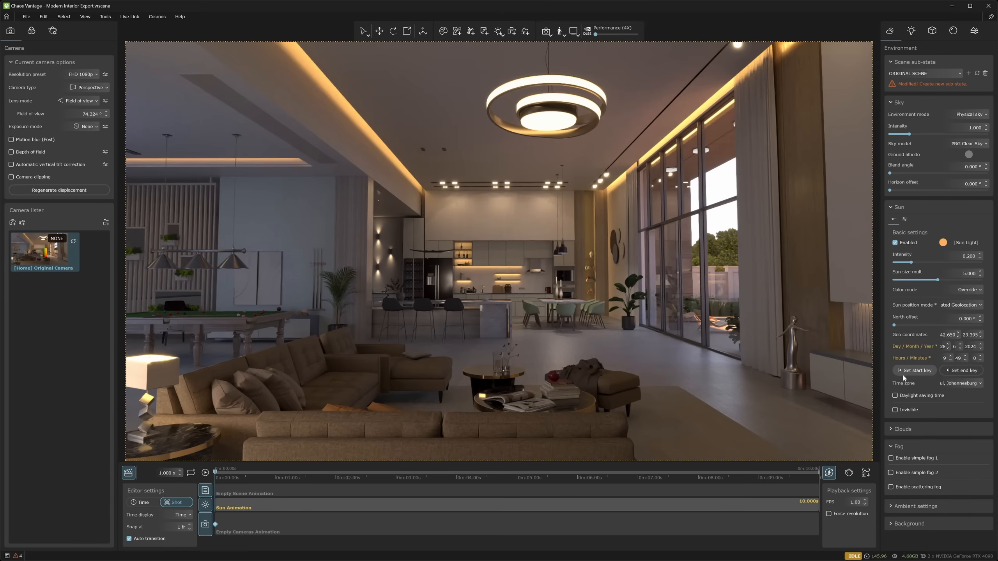
{"action": "left_click_drag", "start_coordinate": [891, 329], "coordinate": [913, 330]}
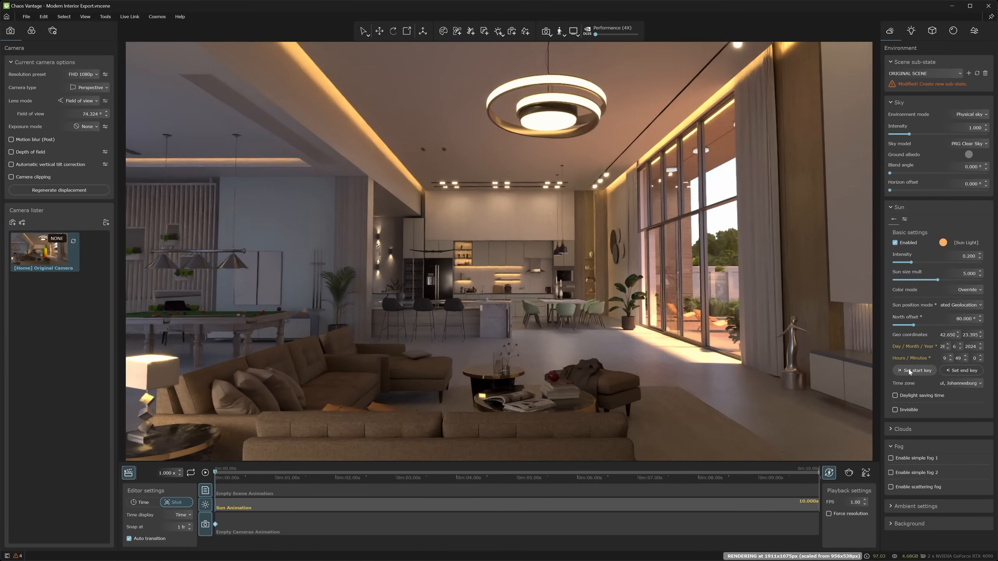
{"action": "left_click", "coordinate": [896, 372]}
Advance the sun's time to hour 15, set it as the end key, and play the sun animation
{"action": "left_click", "coordinate": [950, 357]}
{"action": "left_click", "coordinate": [951, 356]}
{"action": "left_click", "coordinate": [950, 356]}
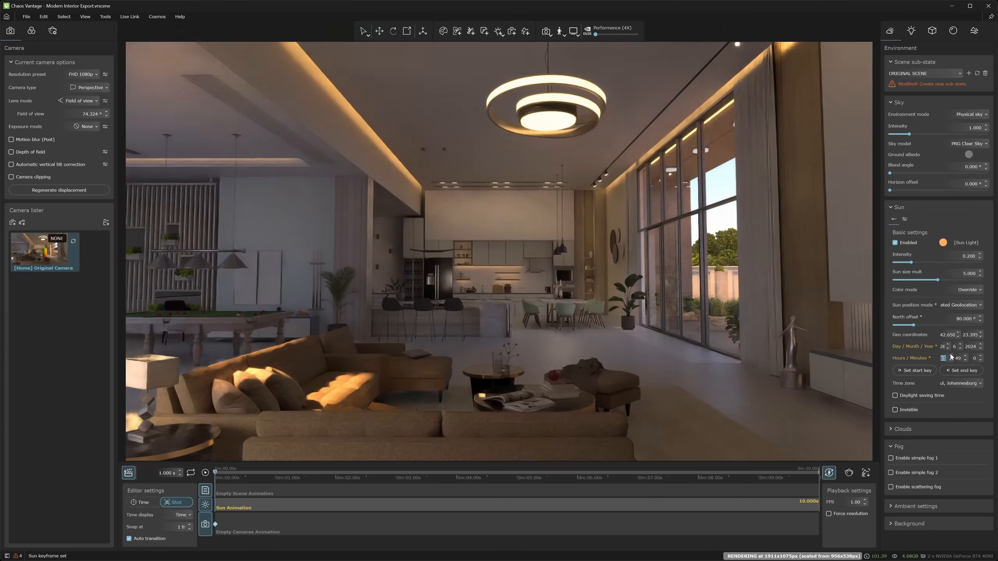
{"action": "left_click", "coordinate": [950, 356]}
{"action": "left_click_drag", "start_coordinate": [950, 356], "coordinate": [951, 354]}
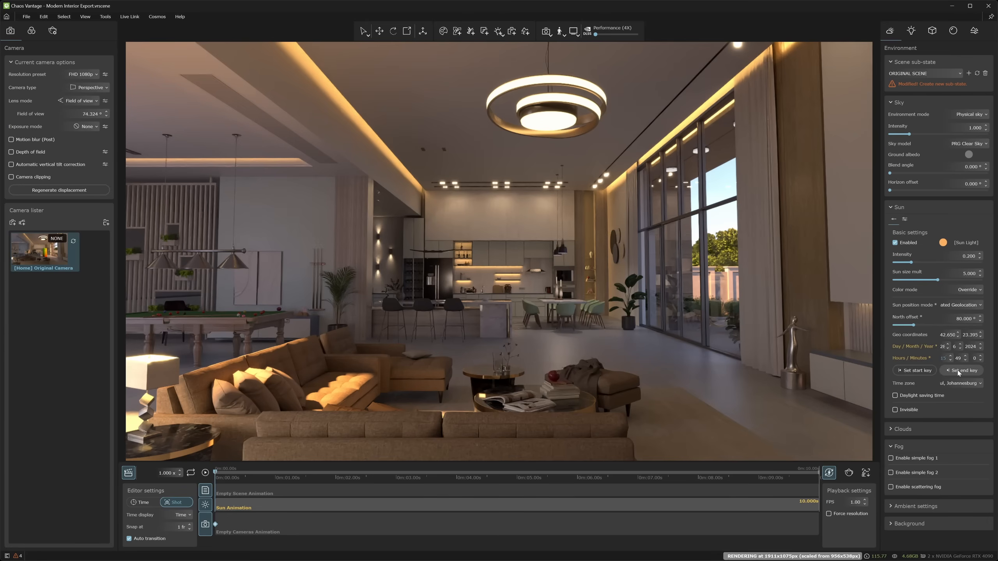
{"action": "left_click", "coordinate": [958, 372]}
{"action": "left_click", "coordinate": [205, 473]}
View the Sun Animation's duration setting without changing it
{"action": "right_click", "coordinate": [353, 504]}
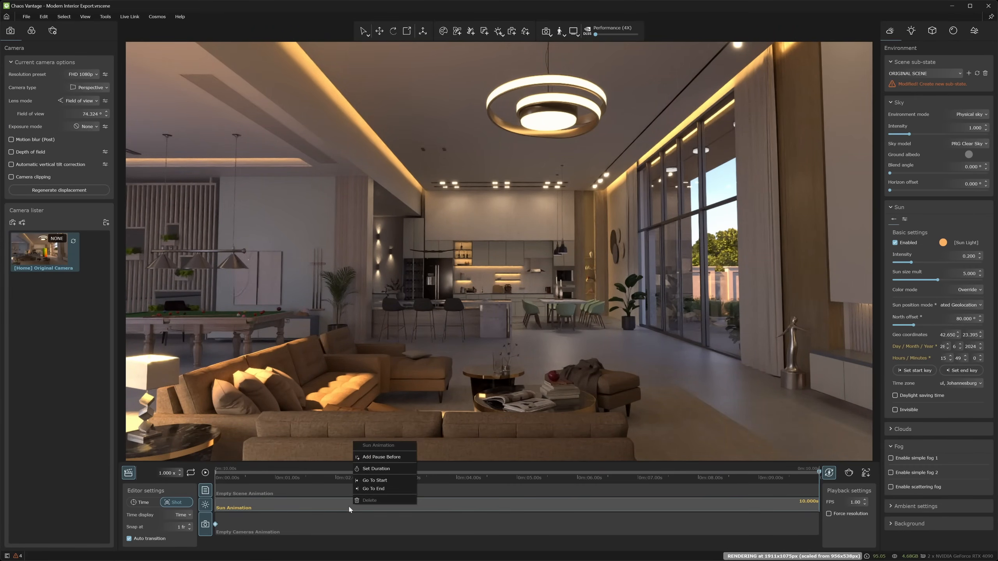
{"action": "left_click", "coordinate": [371, 469]}
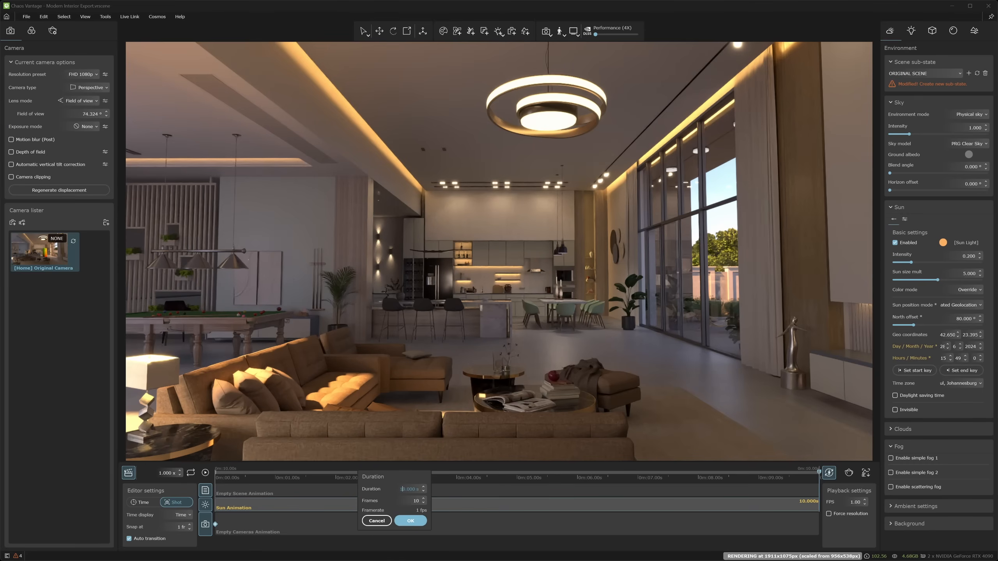
{"action": "left_click", "coordinate": [376, 521]}
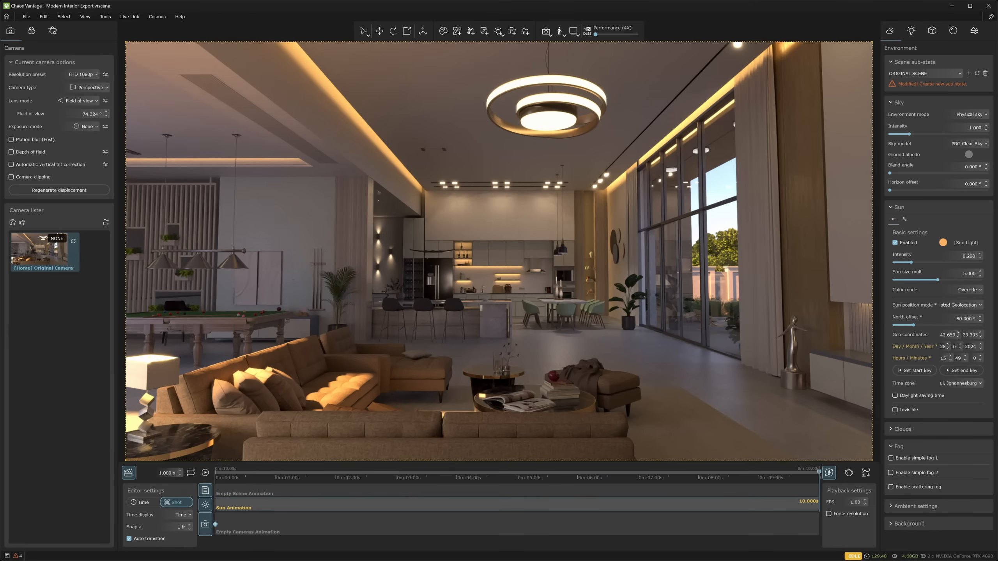
Create a new camera from a close view of the kitchen island stools and the tall windows
{"action": "scroll", "coordinate": [497, 314], "scroll_direction": "up", "scroll_amount": 5}
{"action": "left_click_drag", "start_coordinate": [492, 313], "coordinate": [462, 277]}
{"action": "scroll", "coordinate": [463, 276], "scroll_direction": "up", "scroll_amount": 2}
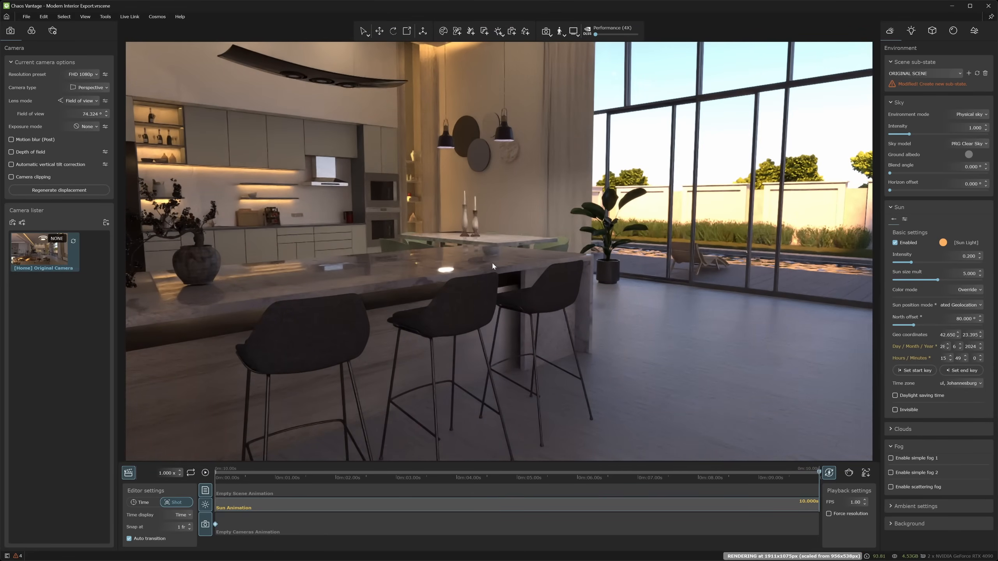
{"action": "left_click", "coordinate": [21, 223]}
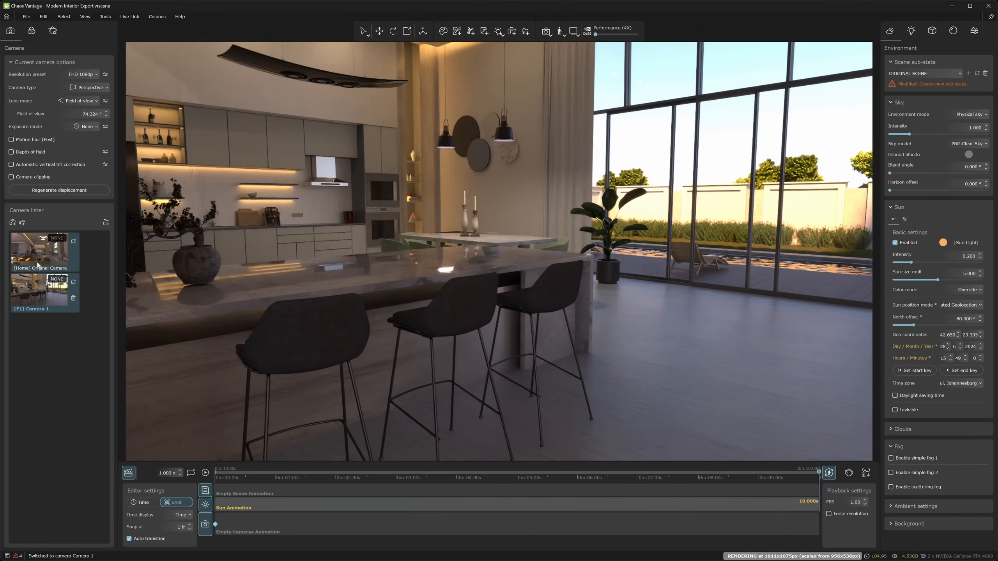
Place Original Camera and Camera 1 in the camera animation with a 10-second transition, and play it with the sun animation
{"action": "left_click_drag", "start_coordinate": [45, 259], "coordinate": [227, 523]}
{"action": "left_click_drag", "start_coordinate": [43, 291], "coordinate": [271, 521]}
{"action": "left_click", "coordinate": [271, 525]}
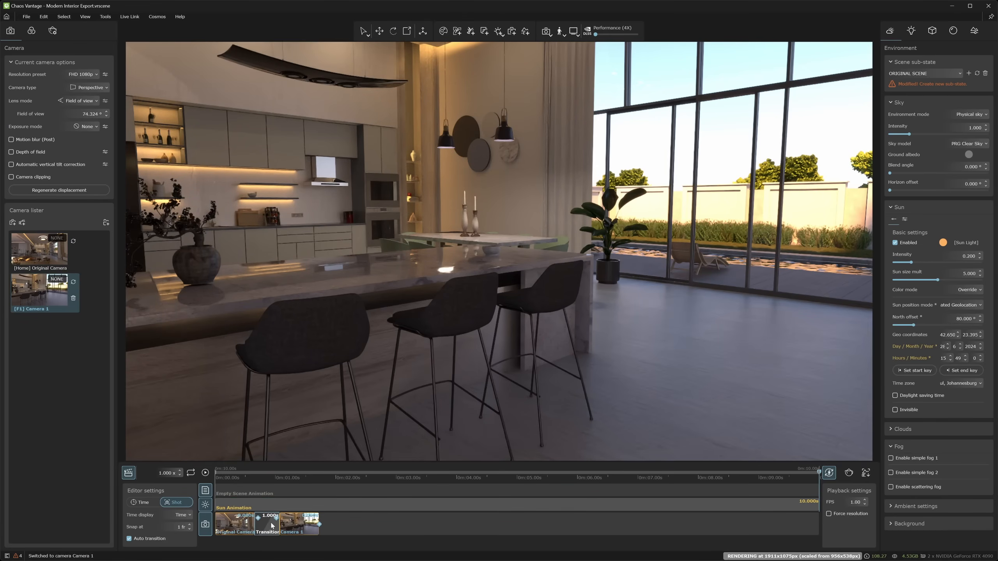
{"action": "right_click", "coordinate": [271, 524]}
{"action": "left_click", "coordinate": [301, 484]}
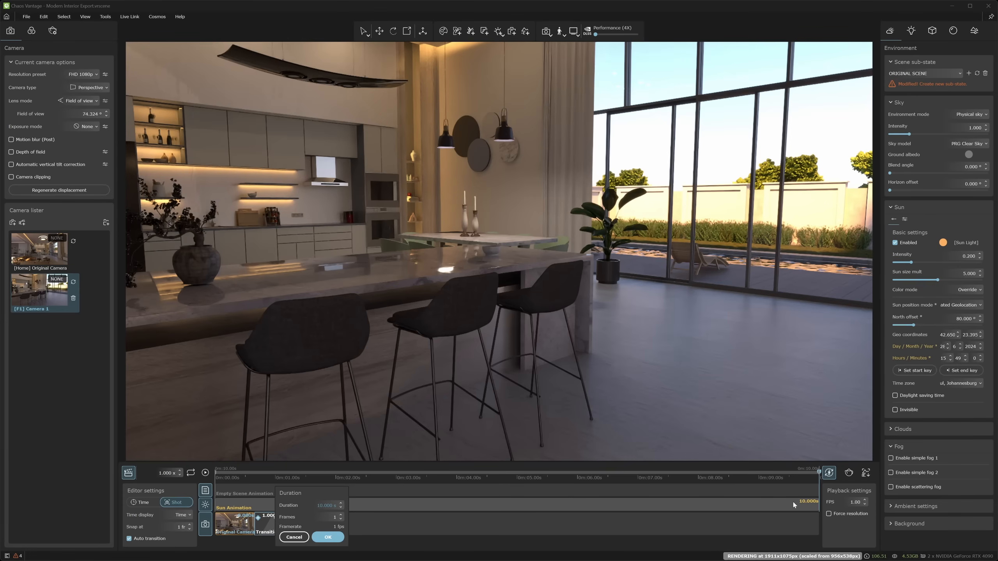
{"action": "left_click", "coordinate": [327, 537]}
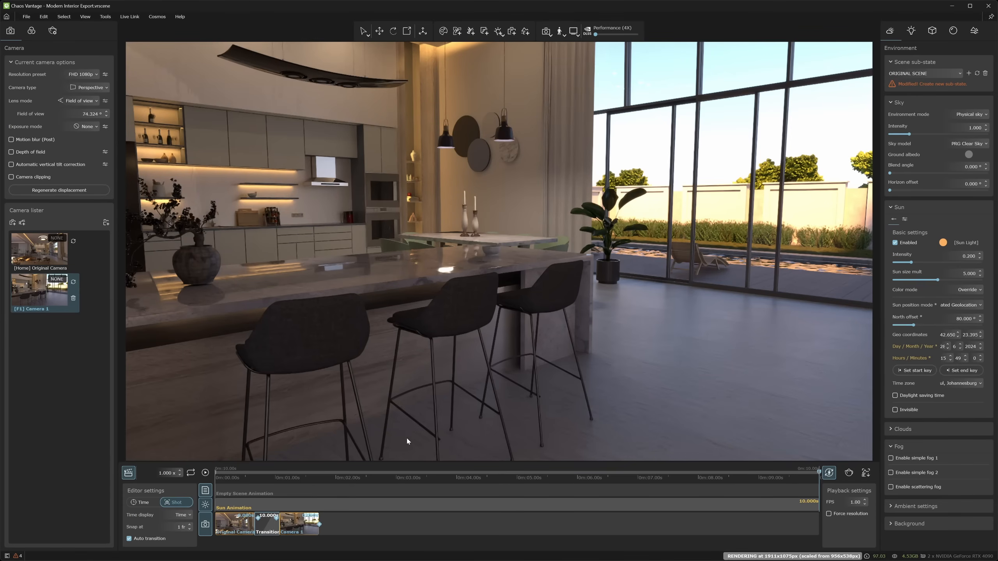
{"action": "left_click", "coordinate": [205, 472]}
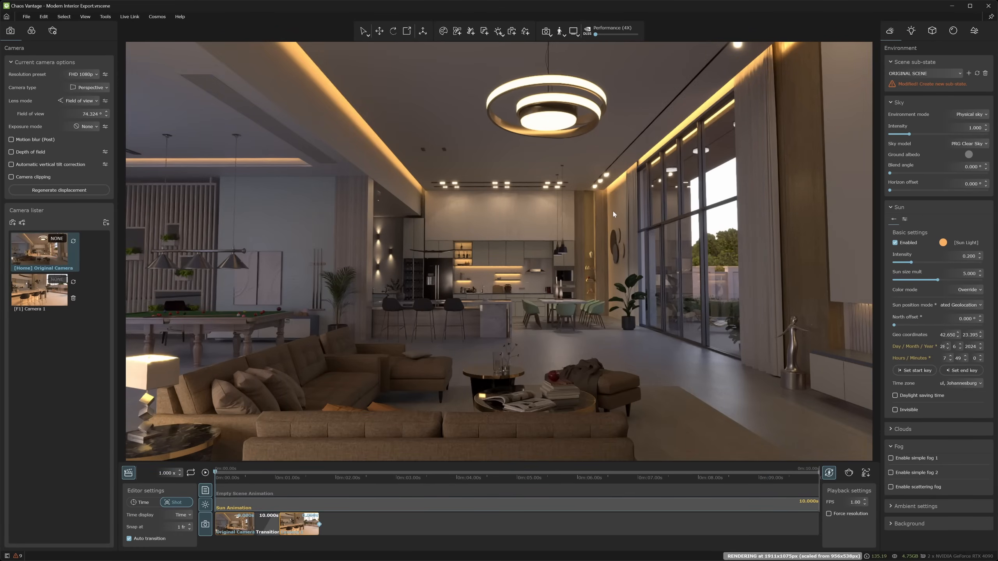
Review the scene states, the color correction settings and the camera settings
{"action": "left_click", "coordinate": [975, 31]}
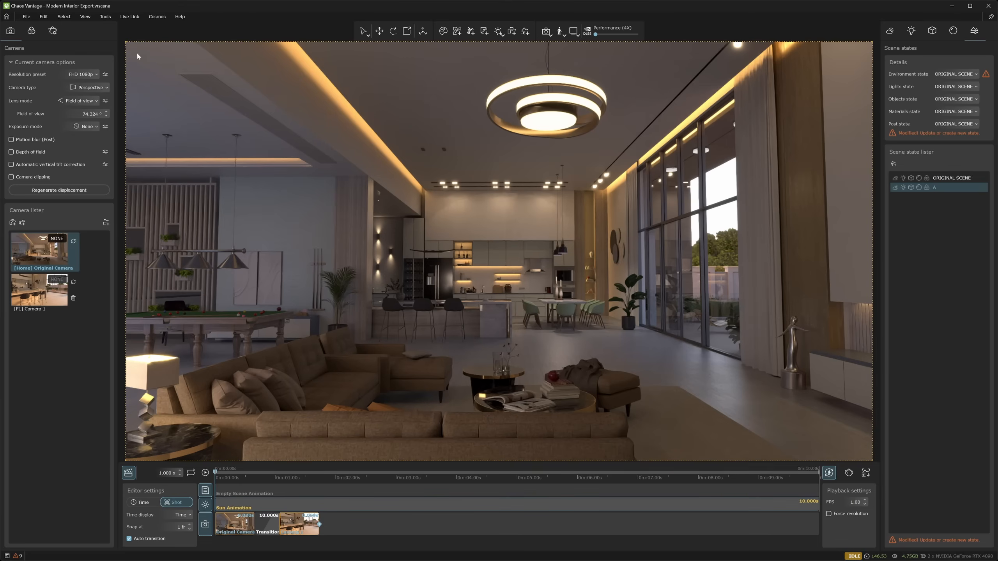
{"action": "left_click", "coordinate": [32, 31]}
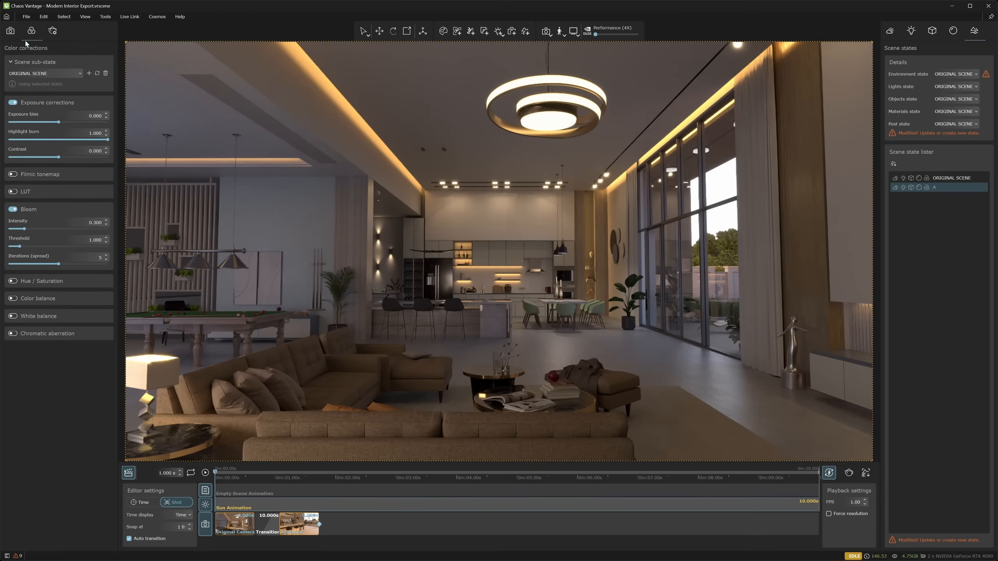
{"action": "left_click", "coordinate": [12, 33]}
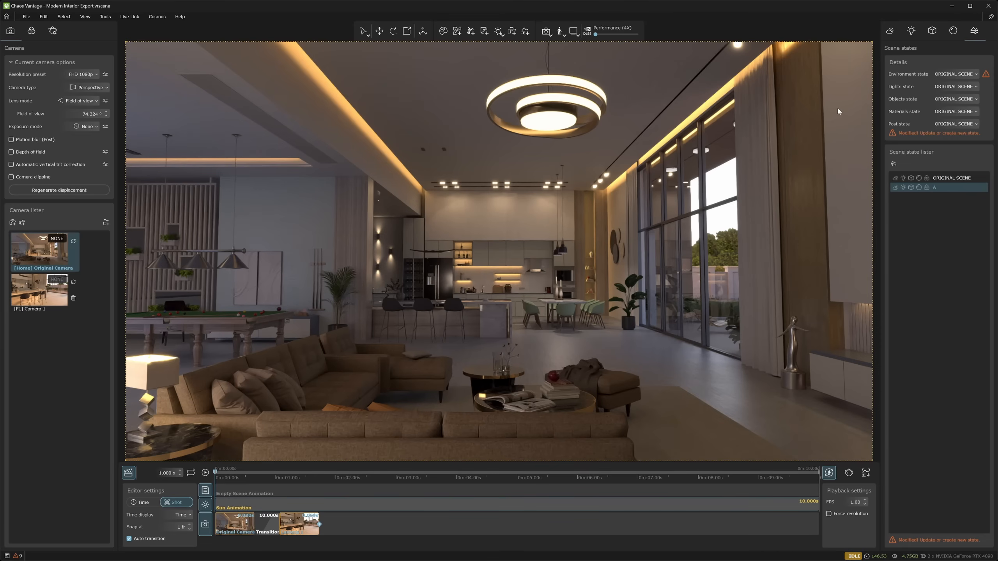
Create an environment sub-state named Sun Animated A and update it
{"action": "left_click", "coordinate": [890, 31]}
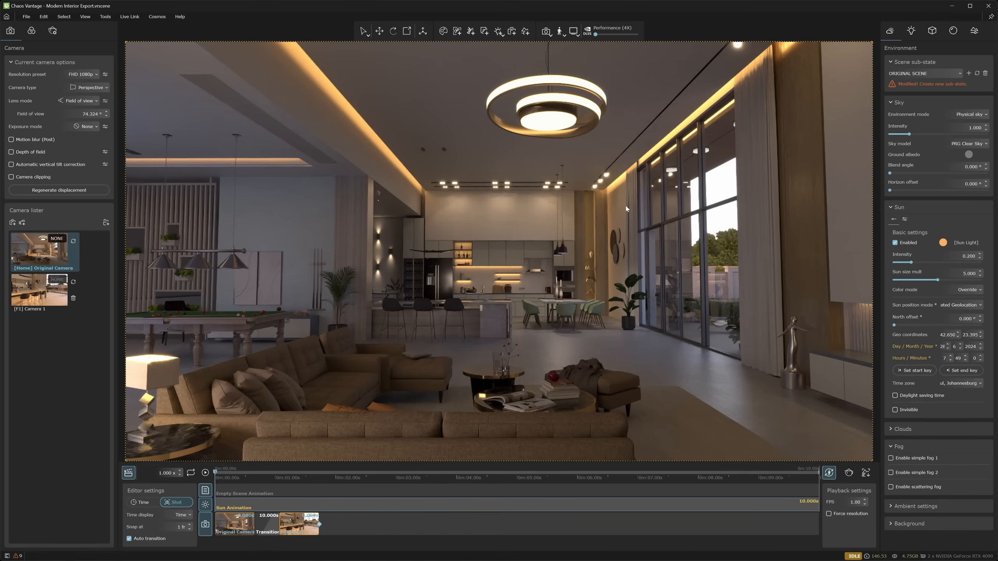
{"action": "left_click", "coordinate": [969, 74]}
{"action": "left_click", "coordinate": [977, 73]}
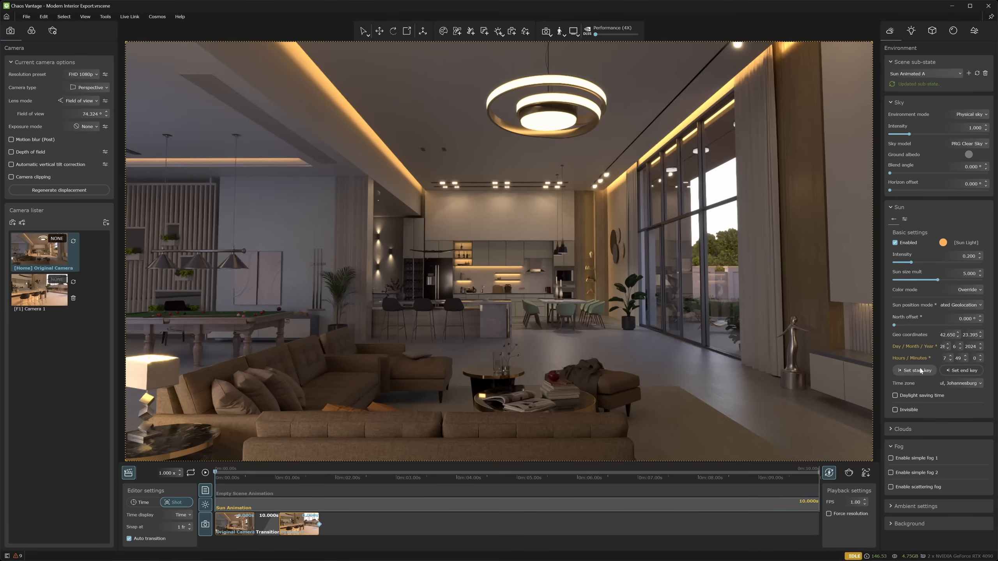
Key the sun animation's start at 7:49 and its end at 17:49, and update the Sun Animated A sub-state
{"action": "left_click", "coordinate": [944, 358]}
{"action": "left_click", "coordinate": [917, 373]}
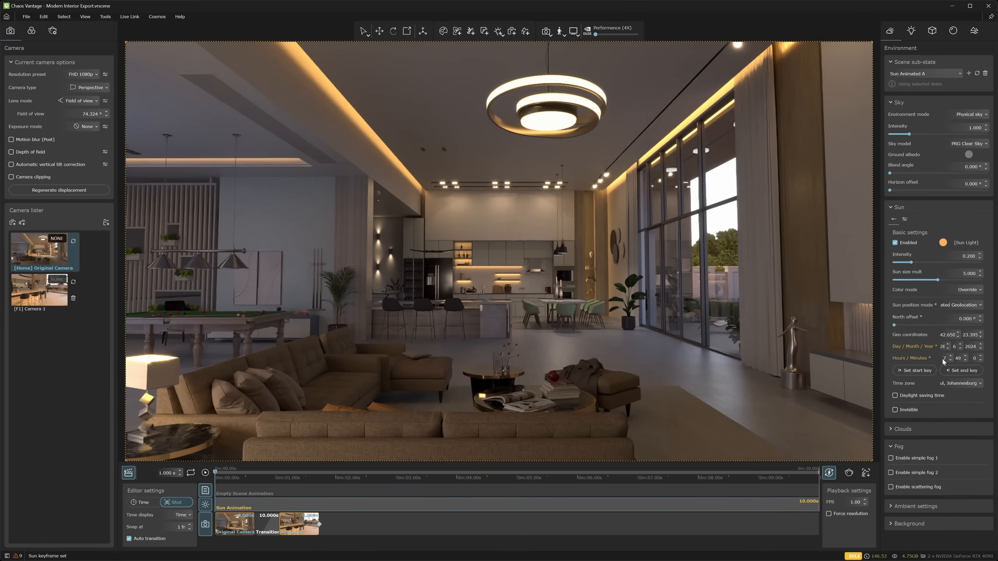
{"action": "left_click", "coordinate": [950, 356]}
{"action": "left_click_drag", "start_coordinate": [950, 355], "coordinate": [949, 350]}
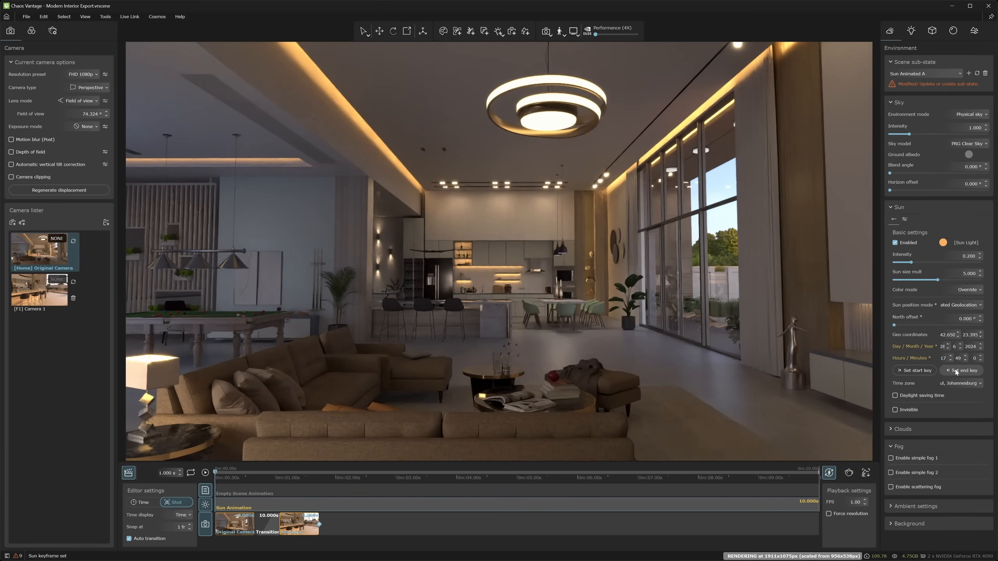
{"action": "left_click", "coordinate": [977, 75]}
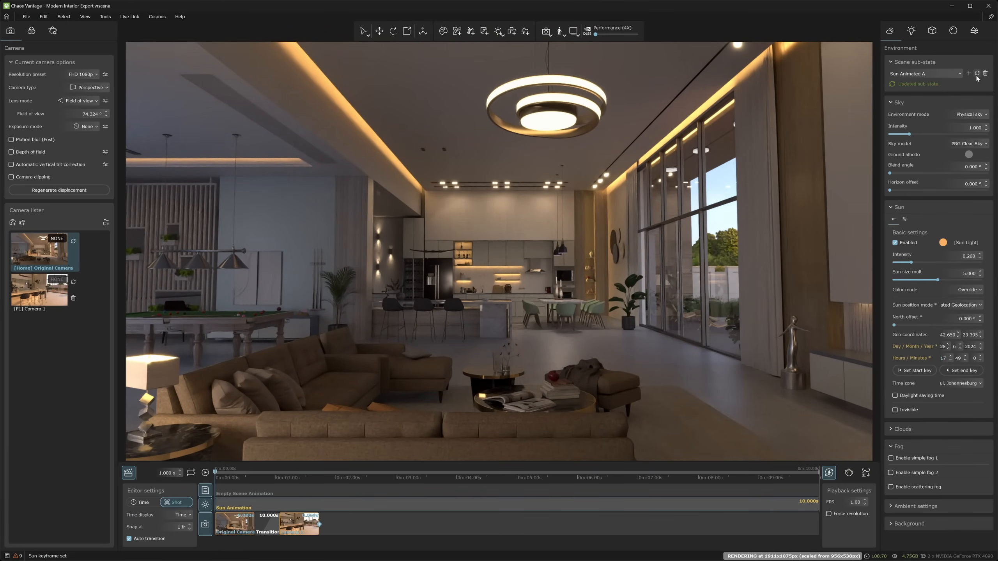
Preview the combined camera and sun animation, and return the timeline to its start
{"action": "left_click", "coordinate": [205, 473]}
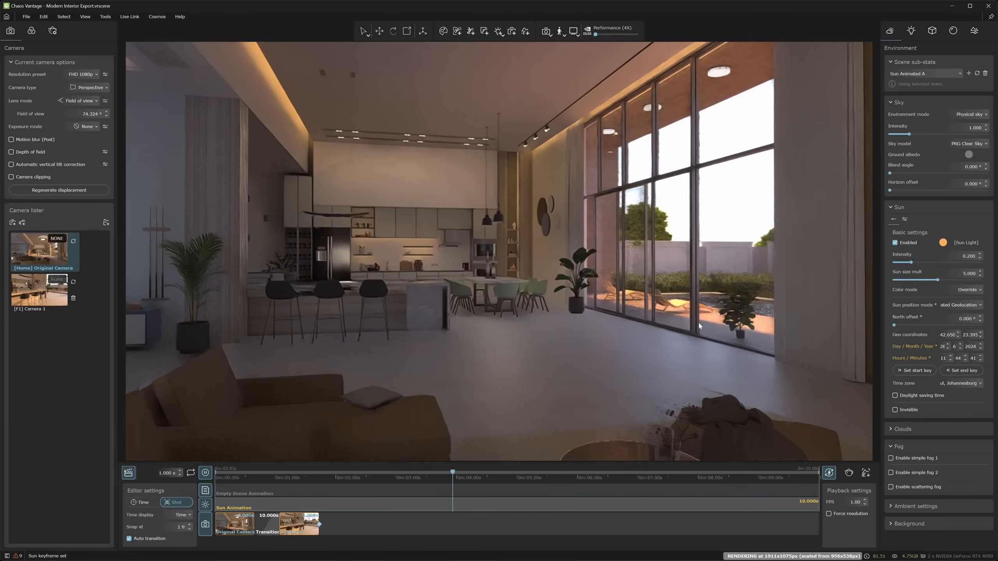
{"action": "left_click", "coordinate": [205, 473]}
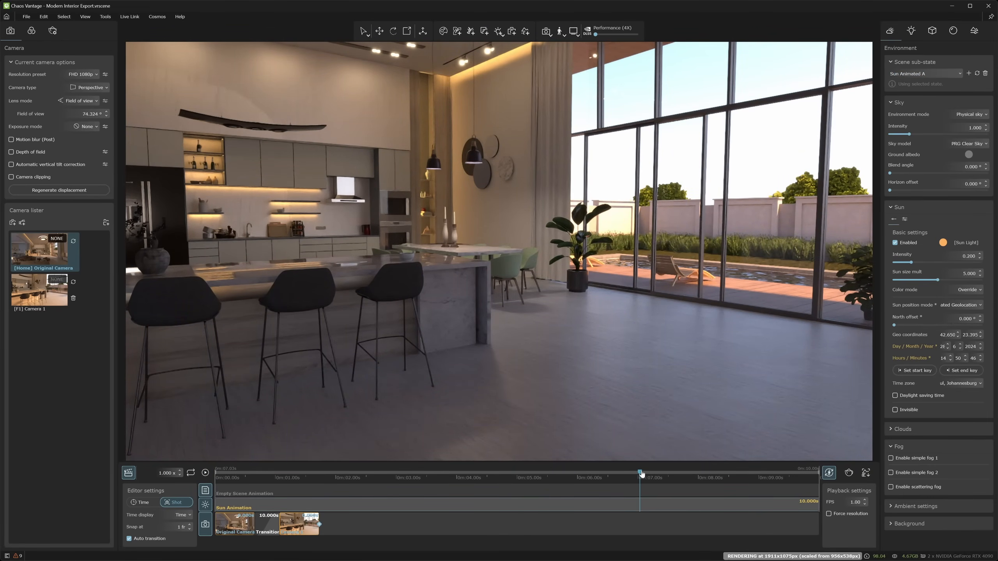
{"action": "left_click_drag", "start_coordinate": [641, 473], "coordinate": [221, 479]}
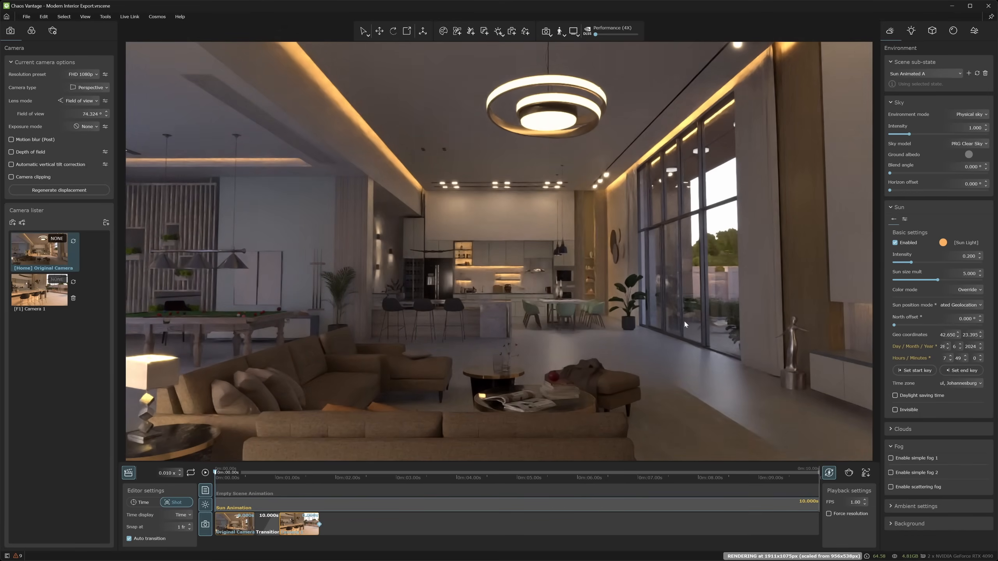
Create an environment sub-state named Sun Animated B and update it
{"action": "left_click", "coordinate": [969, 74]}
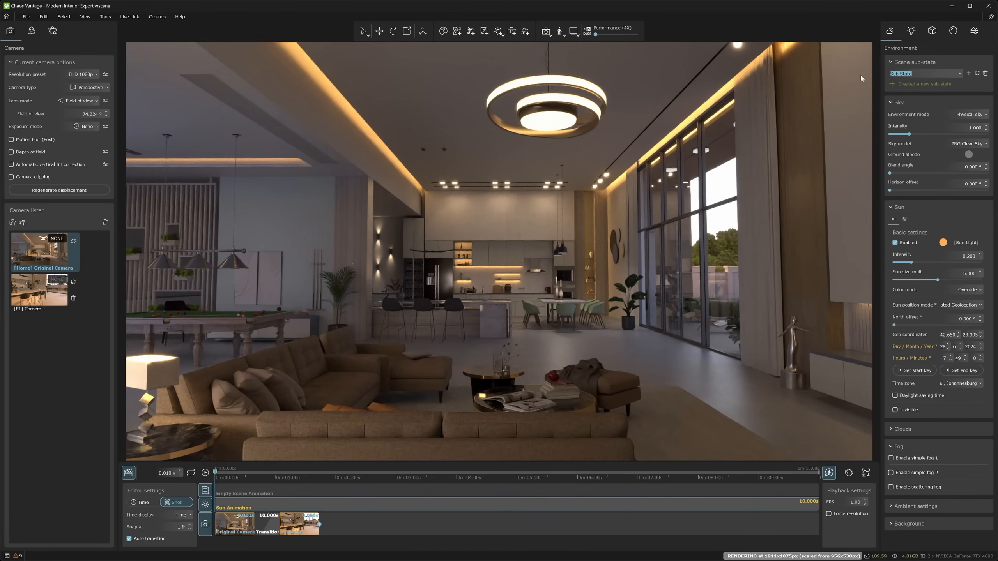
{"action": "type", "text": "Sun Animated A"}
{"action": "left_click", "coordinate": [977, 73]}
Set the sun's north offset to 44.8°, re-key the sun animation's start and end, and update the Sun Animated B sub-state
{"action": "left_click_drag", "start_coordinate": [899, 326], "coordinate": [905, 326]}
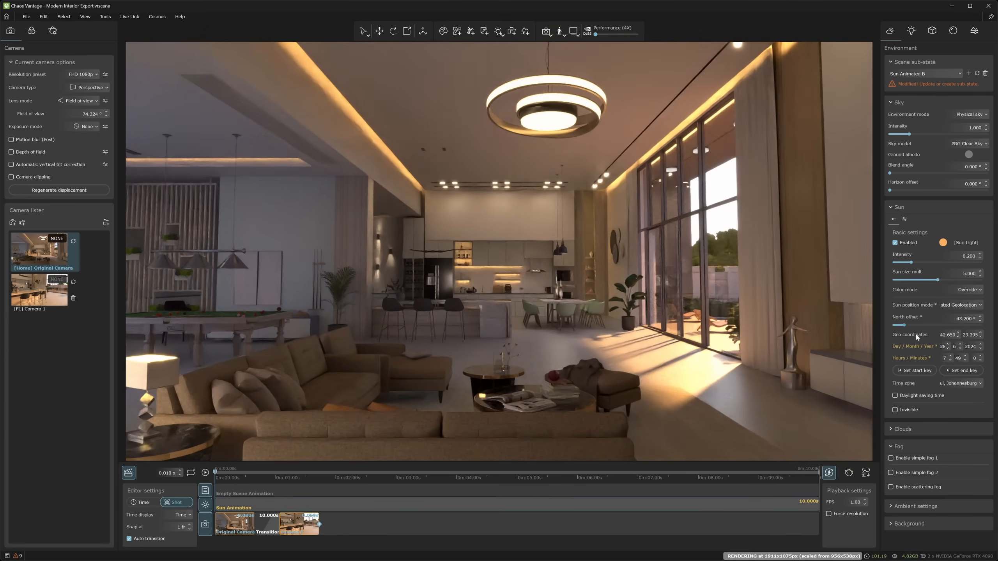
{"action": "left_click", "coordinate": [915, 371]}
{"action": "left_click", "coordinate": [951, 356]}
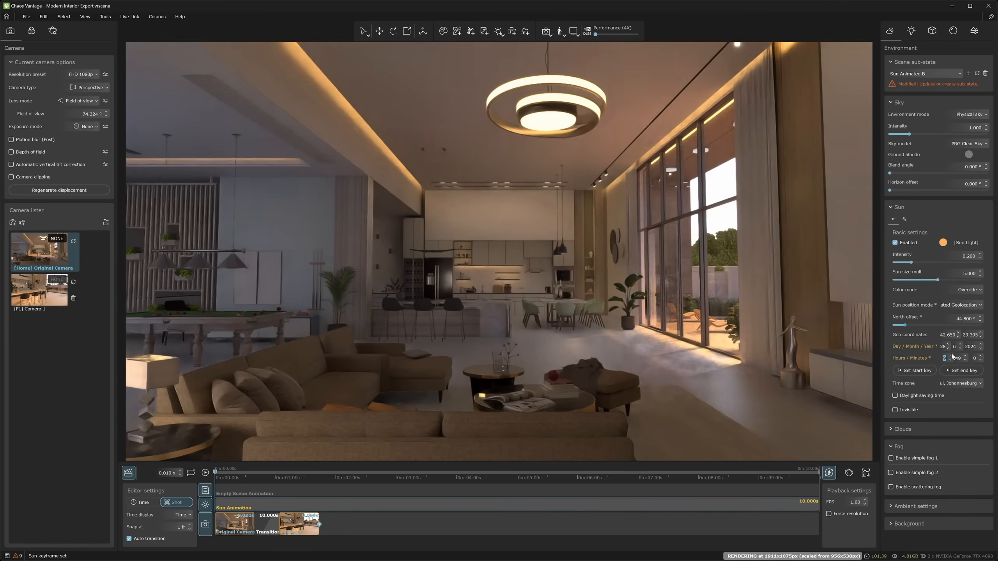
{"action": "left_click", "coordinate": [951, 355]}
{"action": "left_click", "coordinate": [951, 355]}
{"action": "left_click", "coordinate": [951, 355]}
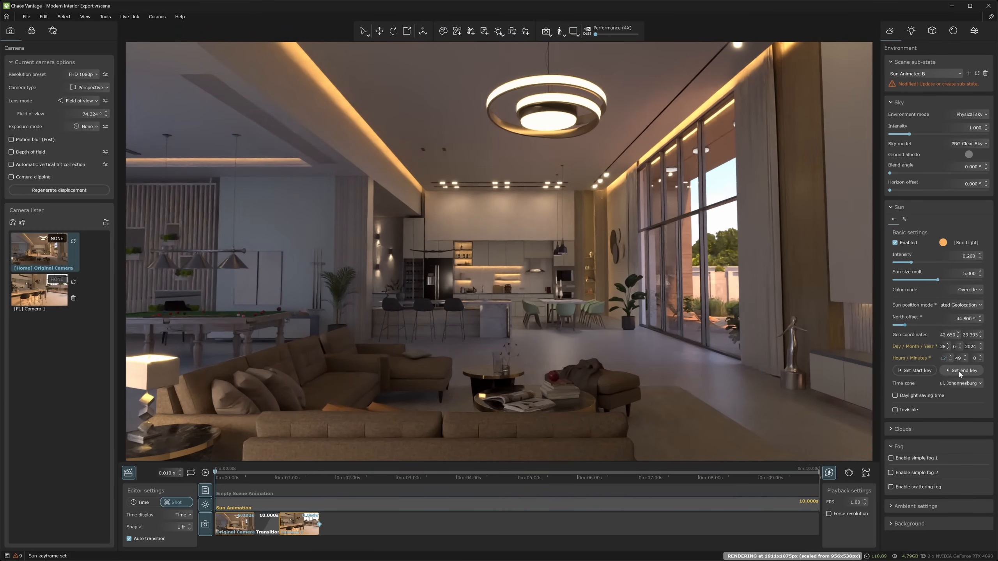
{"action": "left_click", "coordinate": [977, 74]}
Preview the Sun Animated B animation along the camera move, and return the timeline to its start
{"action": "left_click", "coordinate": [205, 472]}
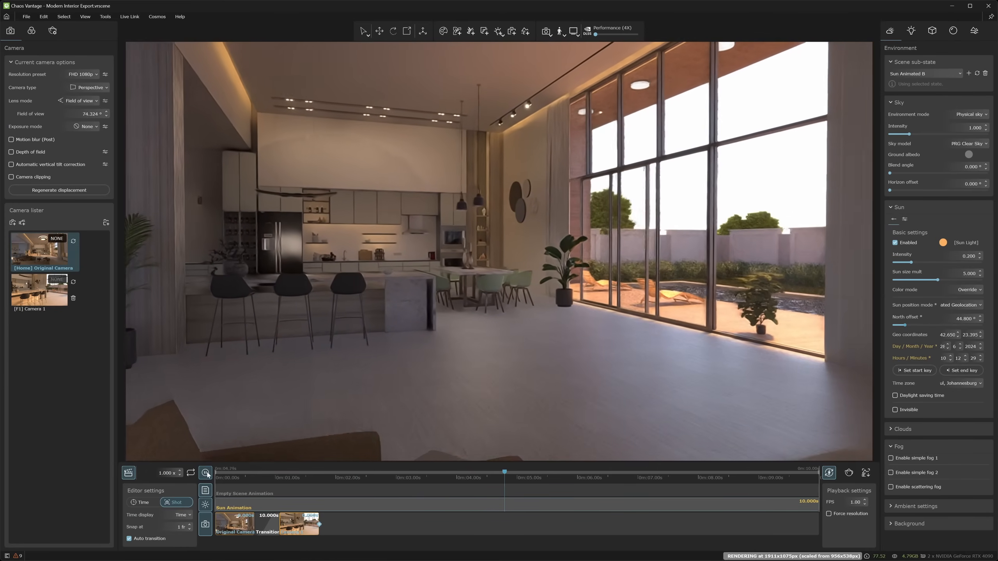
{"action": "left_click", "coordinate": [205, 472]}
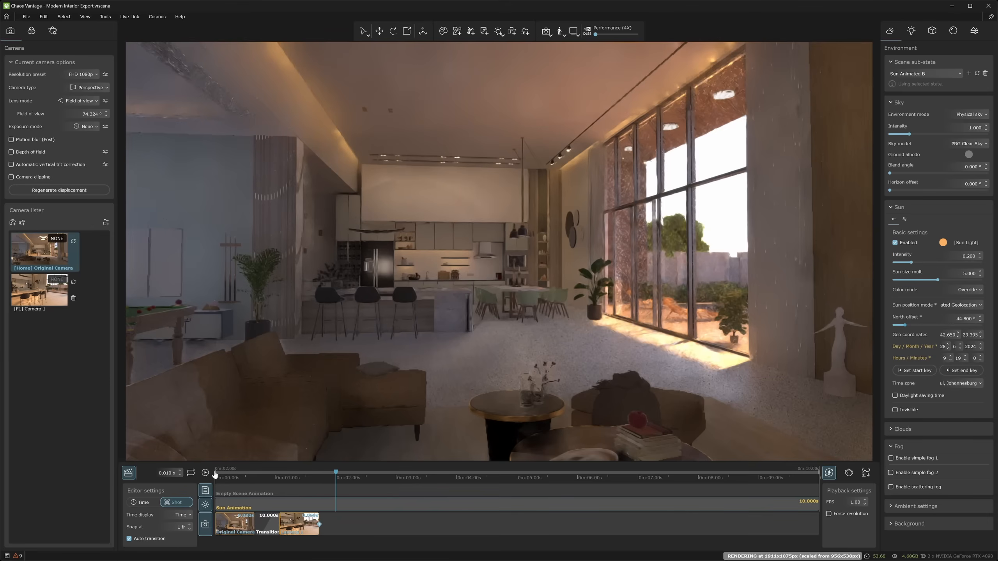
{"action": "left_click", "coordinate": [214, 473]}
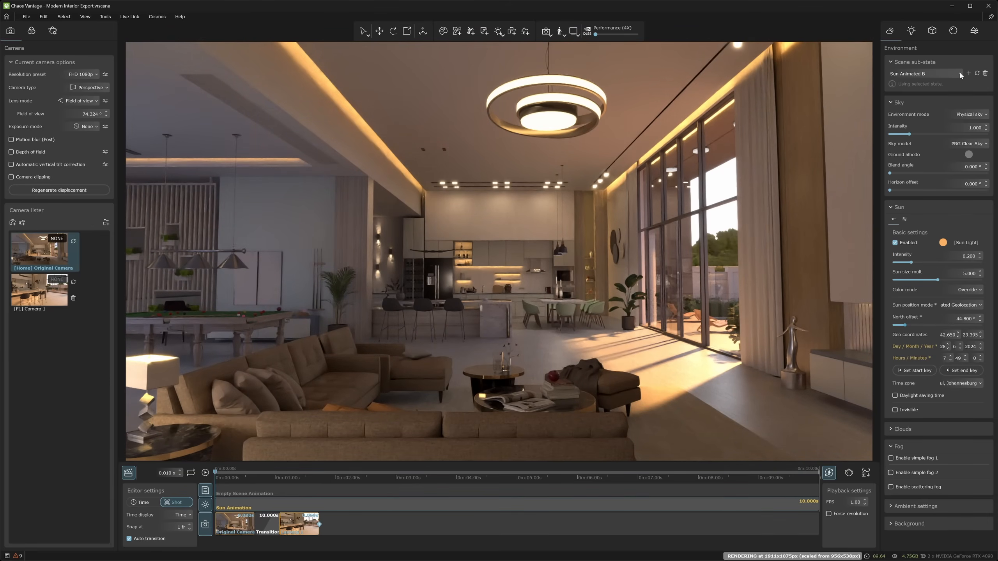
Switch the environment sub-state to Sun Animated A, preview its animation, and return the timeline to its start
{"action": "left_click", "coordinate": [941, 74]}
{"action": "left_click", "coordinate": [940, 87]}
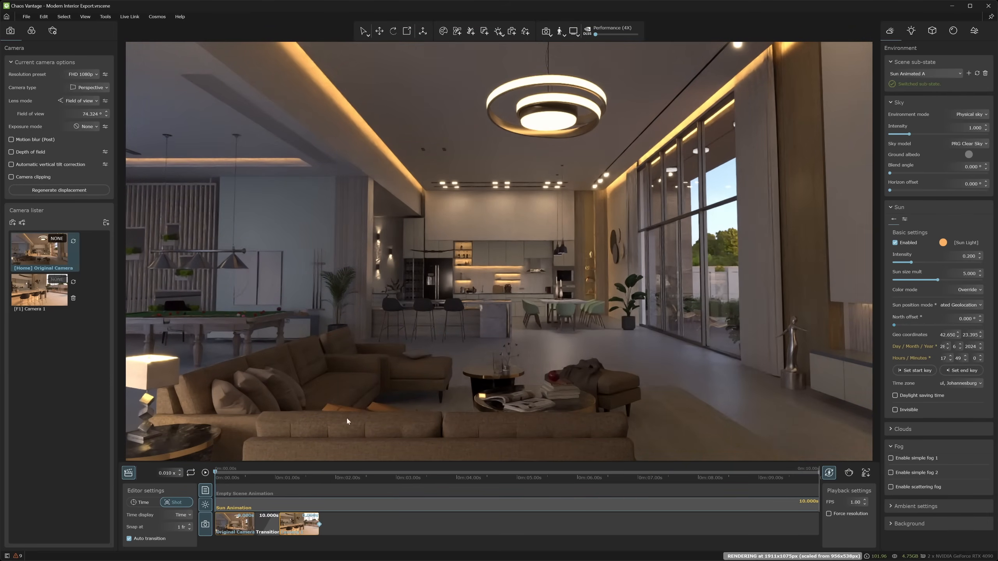
{"action": "left_click", "coordinate": [205, 473]}
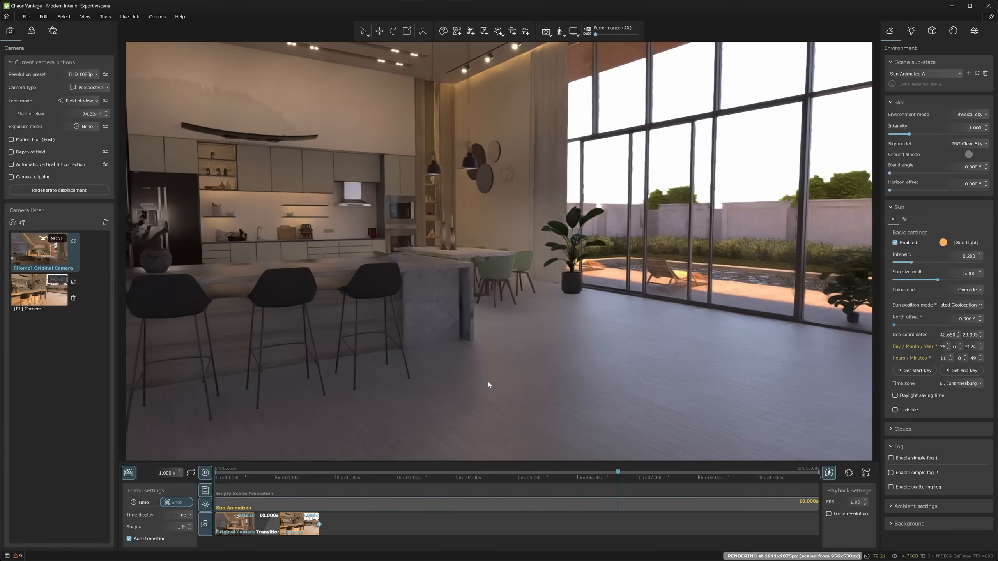
{"action": "left_click", "coordinate": [205, 473]}
{"action": "left_click_drag", "start_coordinate": [672, 477], "coordinate": [214, 478]}
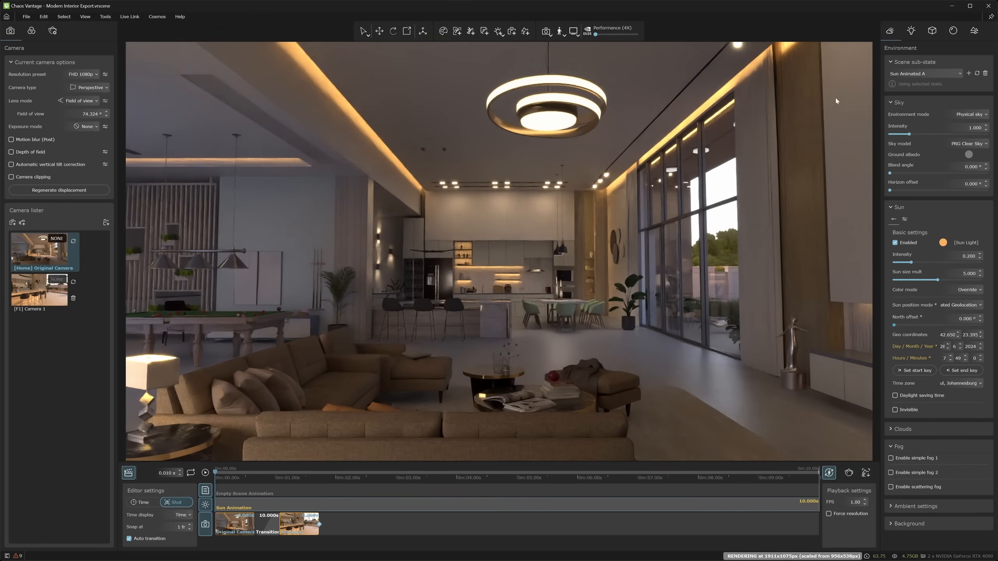
Set the environment state of the current scene state to Sun Animated B
{"action": "left_click", "coordinate": [975, 32]}
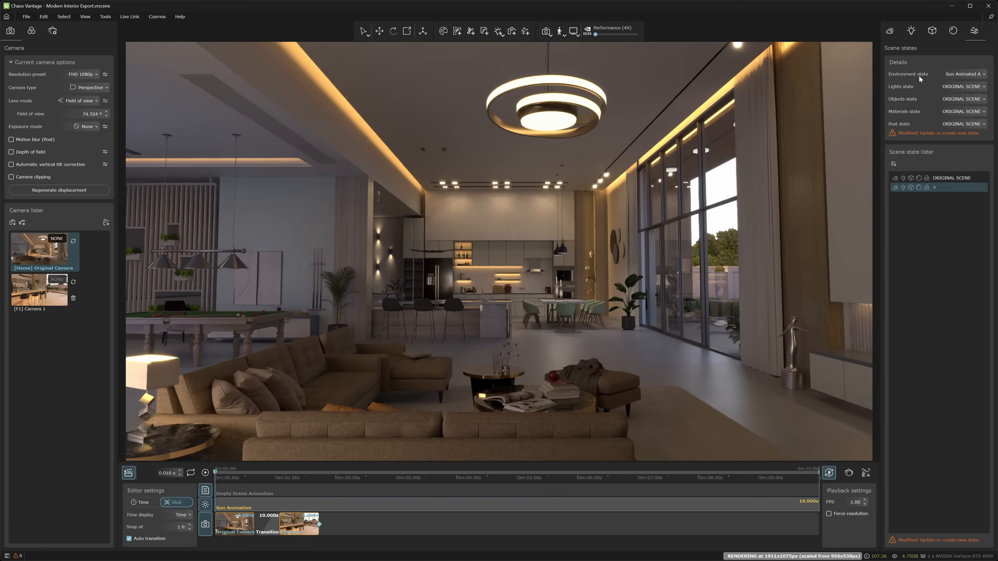
{"action": "left_click", "coordinate": [957, 75]}
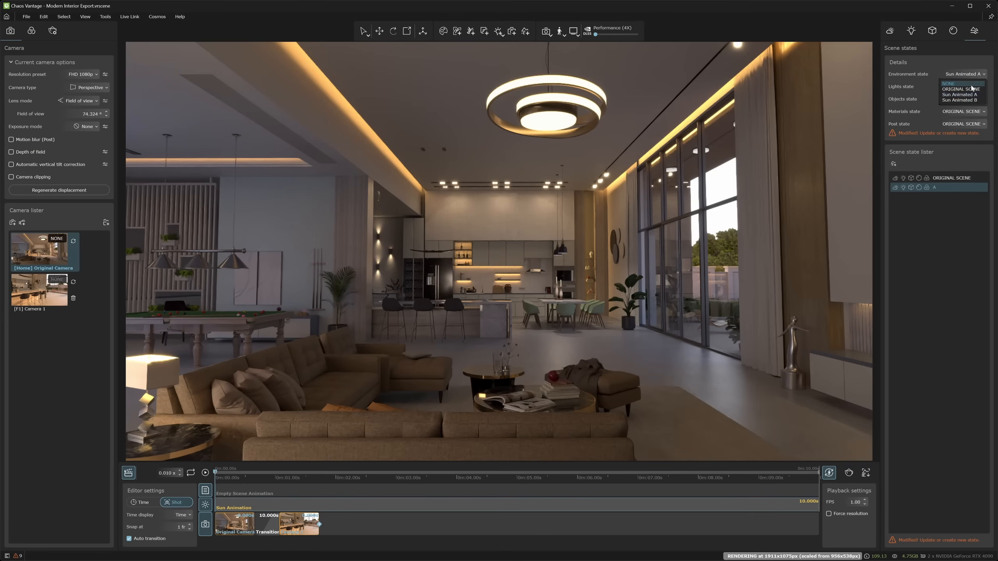
{"action": "left_click", "coordinate": [964, 100]}
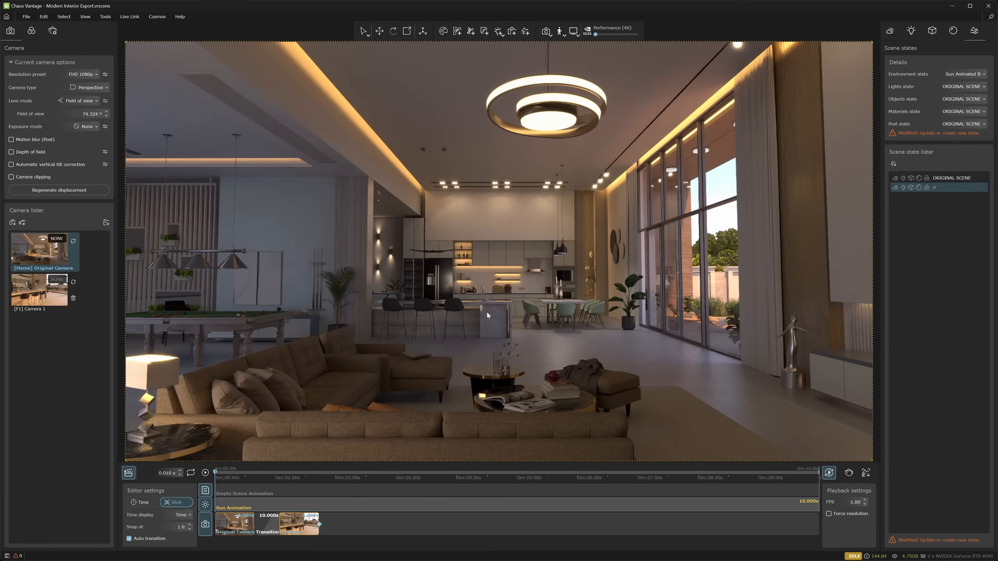
Create two material sub-states named Option A and Option B, updating each one
{"action": "scroll", "coordinate": [487, 311], "scroll_direction": "up", "scroll_amount": 5}
{"action": "right_click_drag", "start_coordinate": [495, 308], "coordinate": [535, 234]}
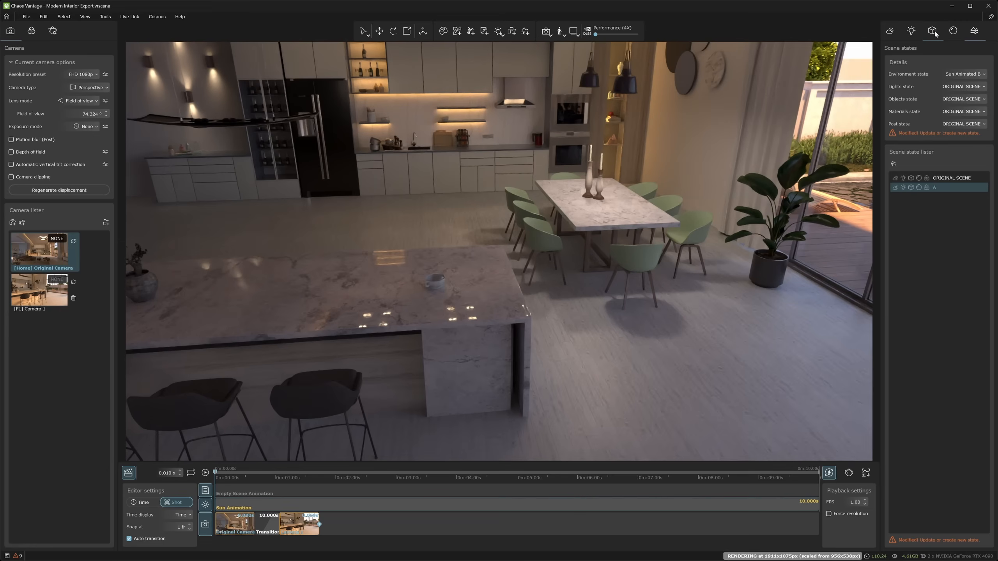
{"action": "left_click", "coordinate": [951, 31]}
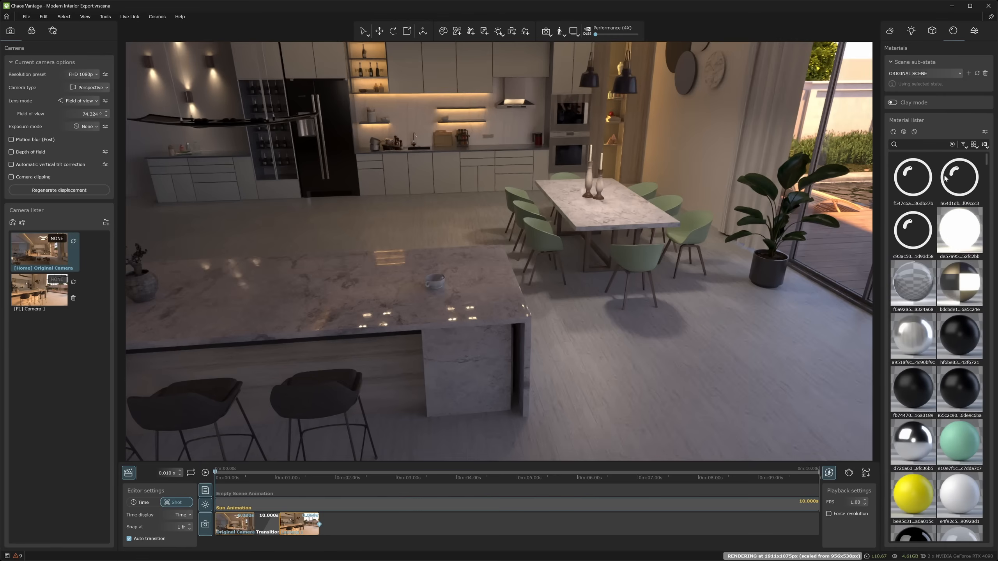
{"action": "left_click", "coordinate": [969, 74]}
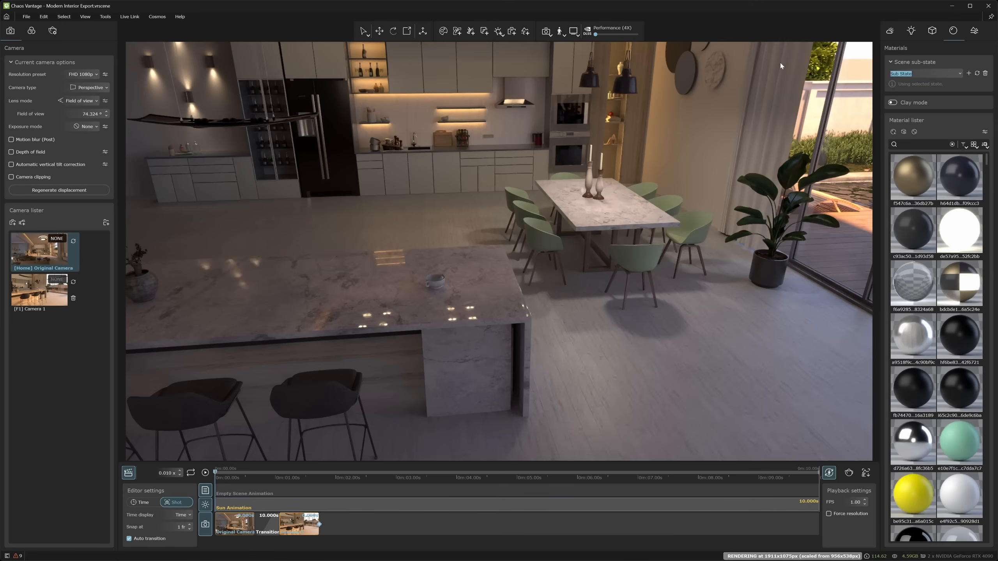
{"action": "type", "text": "Option B"}
{"action": "left_click", "coordinate": [977, 73]}
{"action": "left_click", "coordinate": [969, 73]}
{"action": "left_click_drag", "start_coordinate": [918, 74], "coordinate": [833, 80]}
{"action": "type", "text": "Option"}
{"action": "left_click", "coordinate": [977, 73]}
Apply the dark material to the kitchen island and the dining table top, and update the Option B material sub-state
{"action": "left_click_drag", "start_coordinate": [913, 233], "coordinate": [490, 283]}
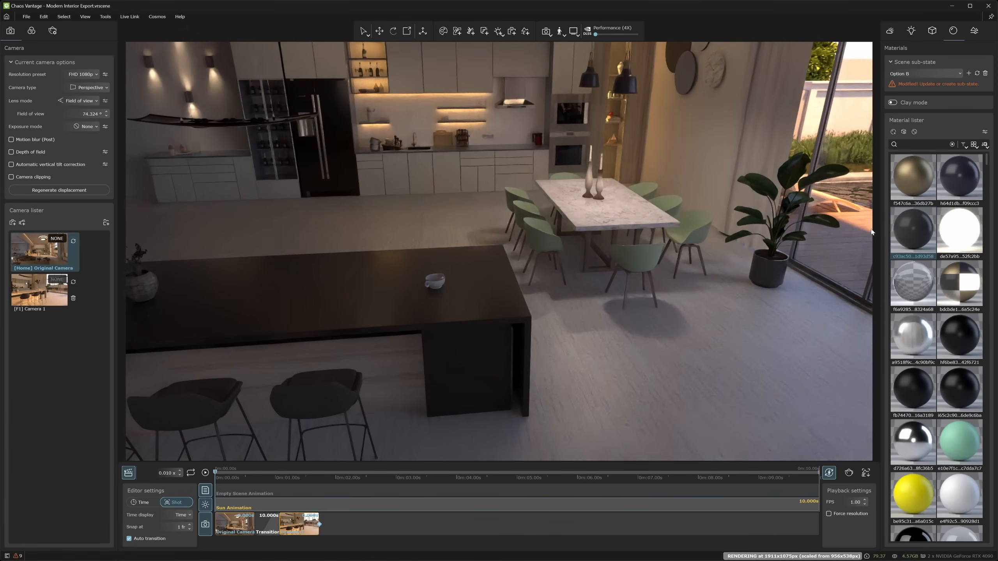
{"action": "left_click_drag", "start_coordinate": [627, 203], "coordinate": [626, 204]}
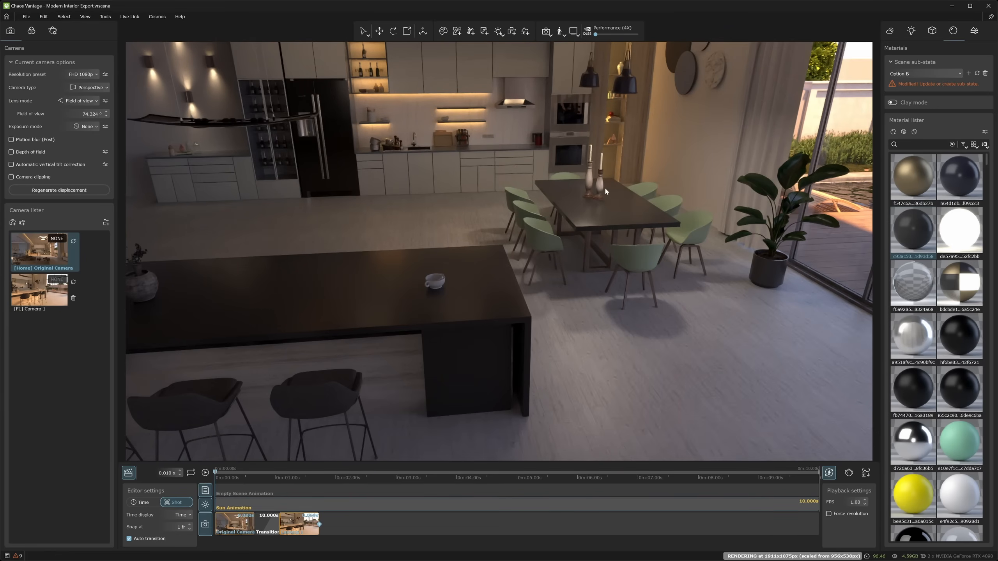
{"action": "left_click", "coordinate": [977, 73]}
Try the materials state as Option A, set it back to Option B, and set the environment state to Sun Animated A
{"action": "left_click", "coordinate": [973, 31]}
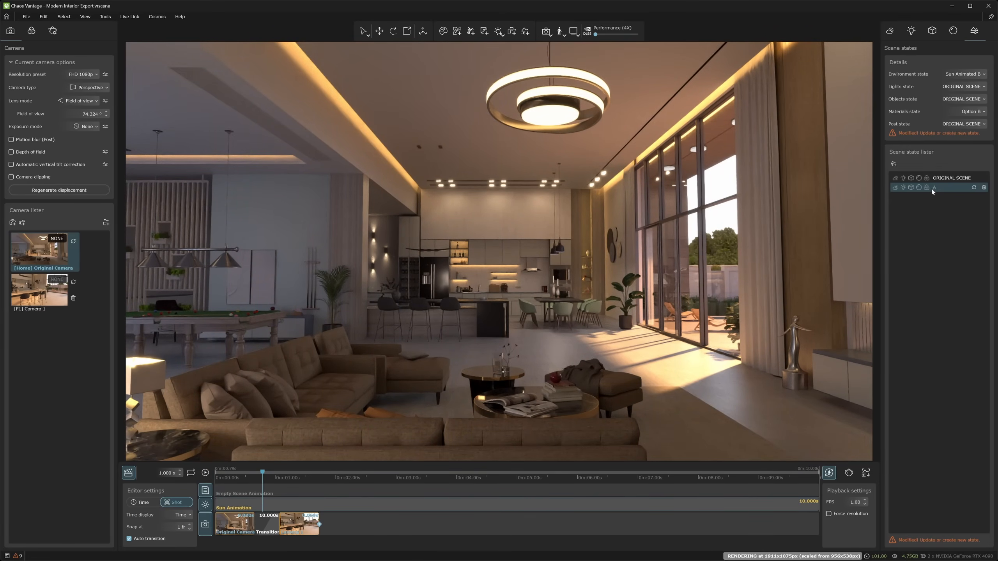
{"action": "left_click", "coordinate": [971, 111]}
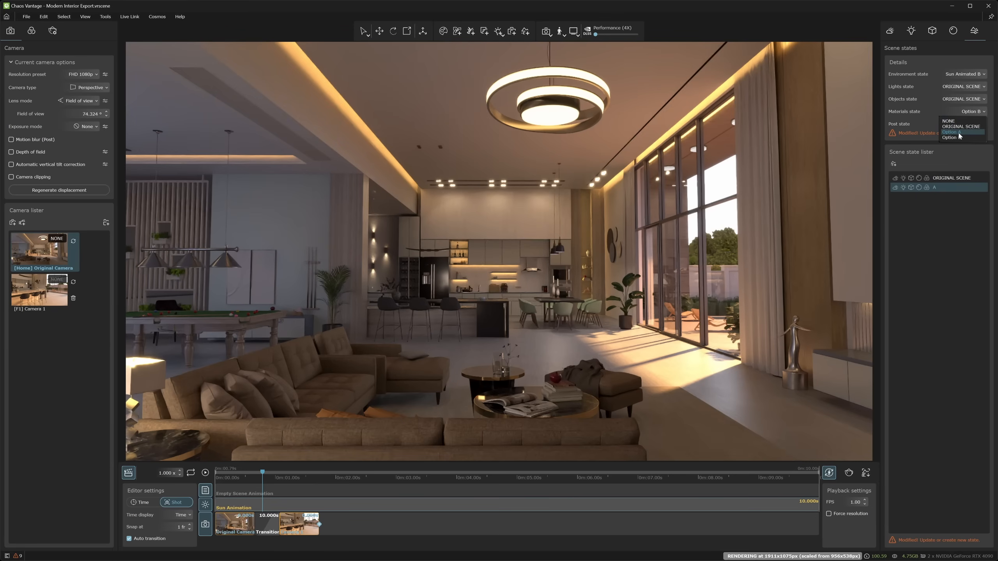
{"action": "left_click", "coordinate": [958, 132]}
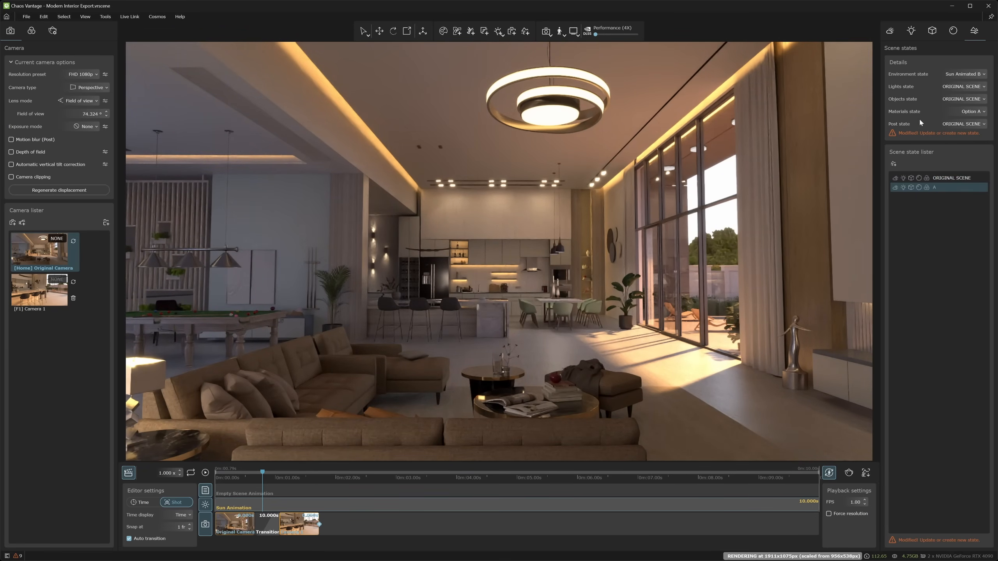
{"action": "left_click", "coordinate": [961, 126]}
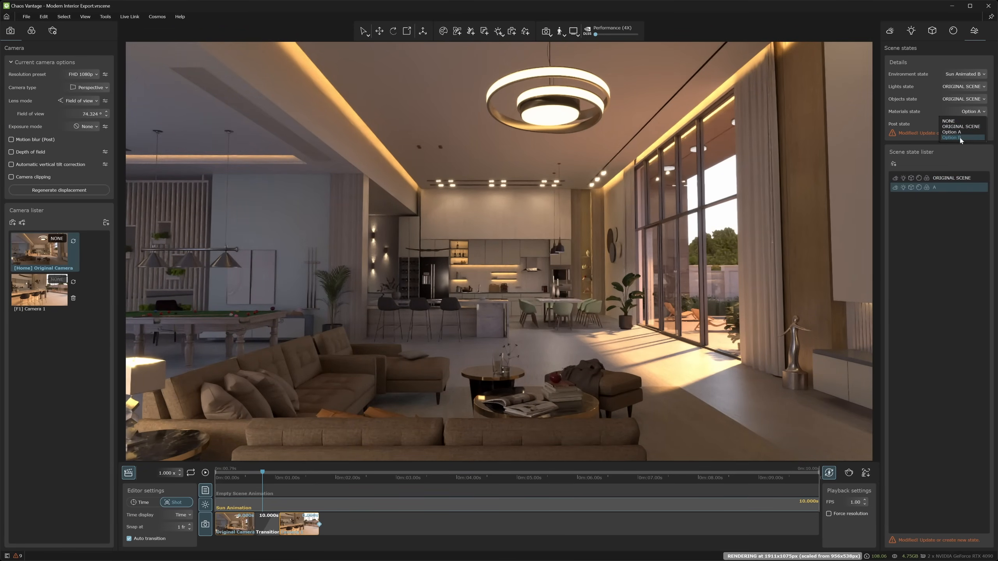
{"action": "left_click", "coordinate": [970, 74]}
{"action": "left_click", "coordinate": [958, 95]}
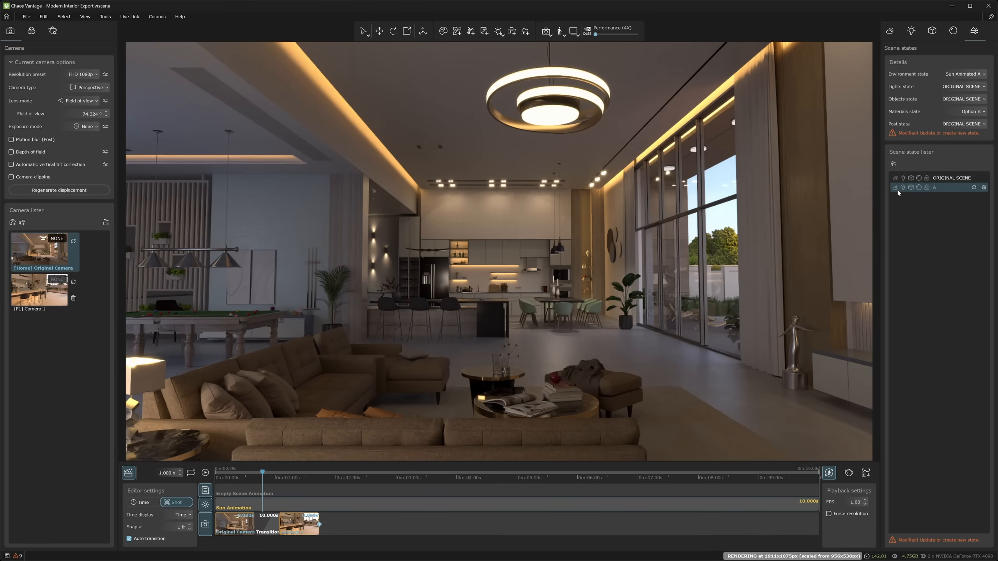
Create a new scene state named B from the current sub-state combination
{"action": "mouse_move", "coordinate": [928, 189]}
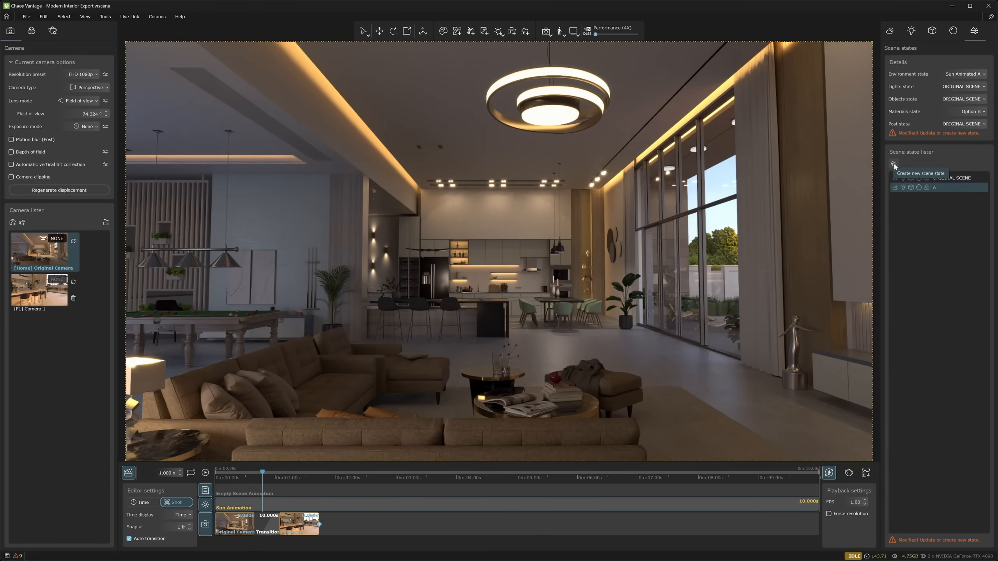
{"action": "left_click", "coordinate": [924, 187]}
{"action": "left_click", "coordinate": [894, 164]}
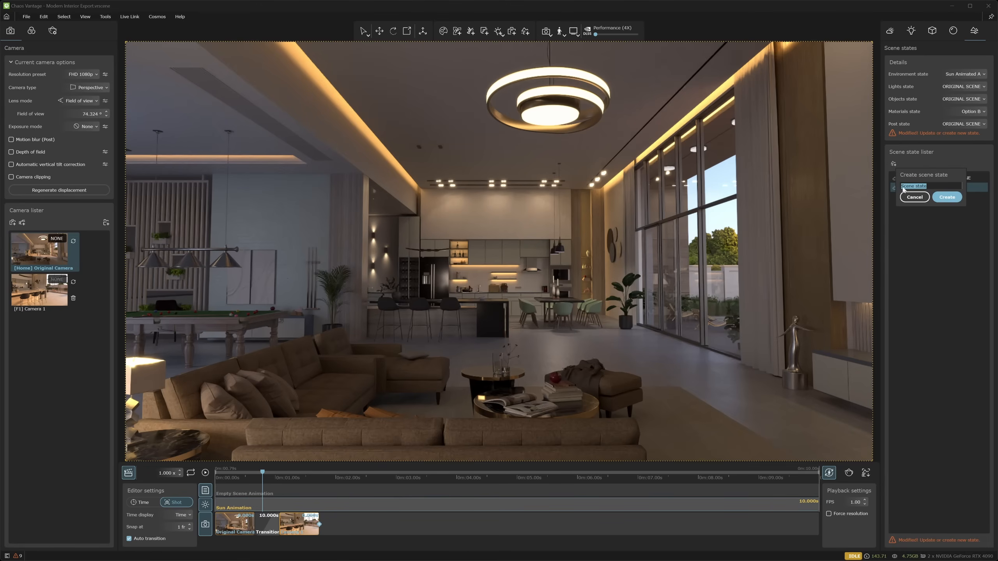
{"action": "type", "text": "B"}
{"action": "left_click", "coordinate": [947, 198]}
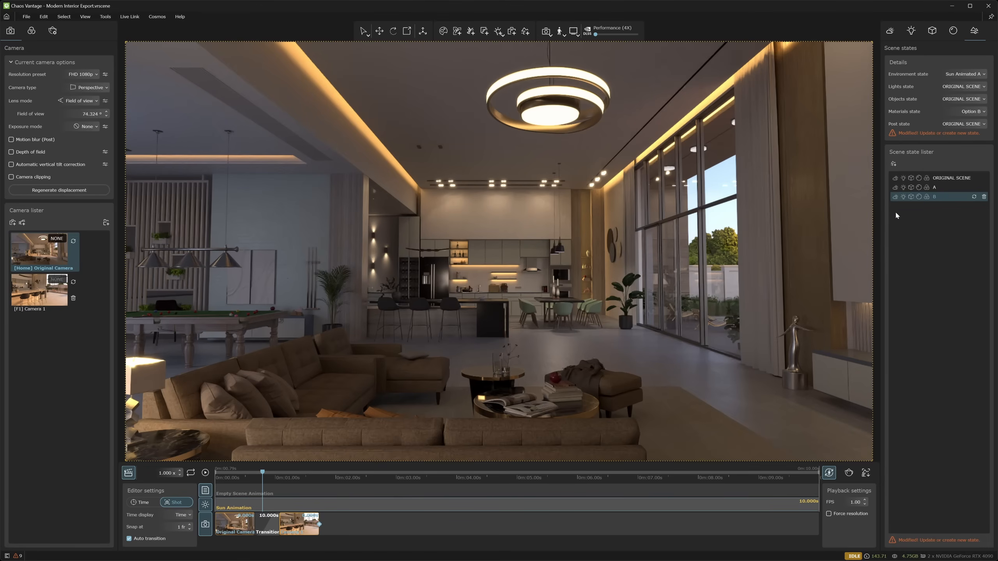
Set scene state A to environment Sun Animated A and materials Option B, and update it
{"action": "left_click", "coordinate": [932, 190]}
{"action": "left_click", "coordinate": [969, 75]}
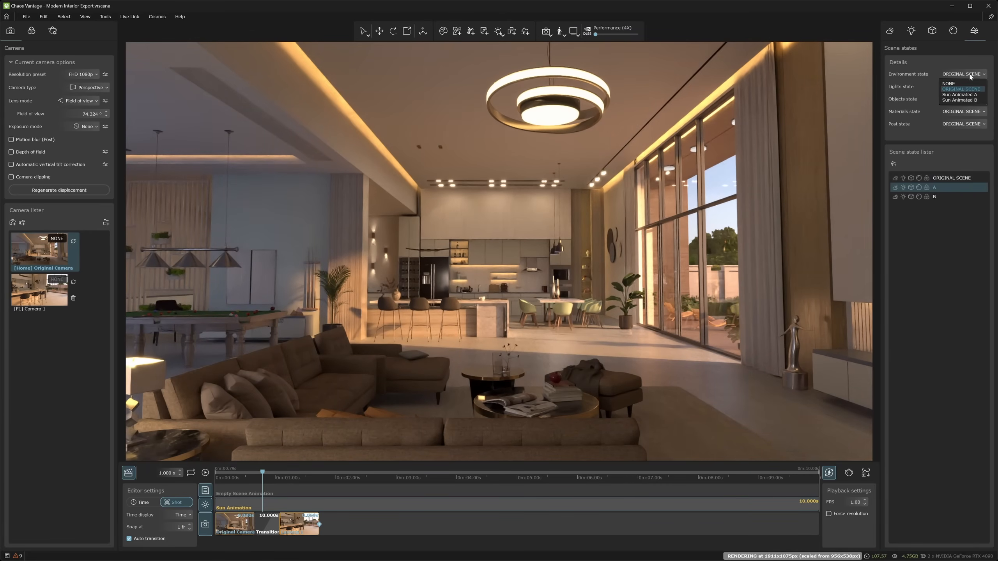
{"action": "left_click", "coordinate": [959, 95]}
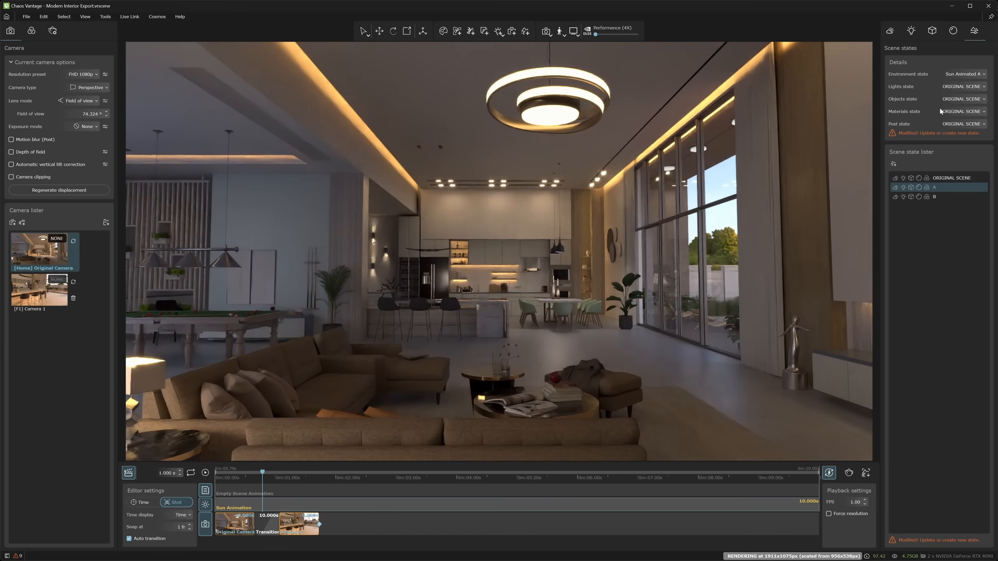
{"action": "left_click", "coordinate": [940, 112]}
{"action": "left_click", "coordinate": [934, 139]}
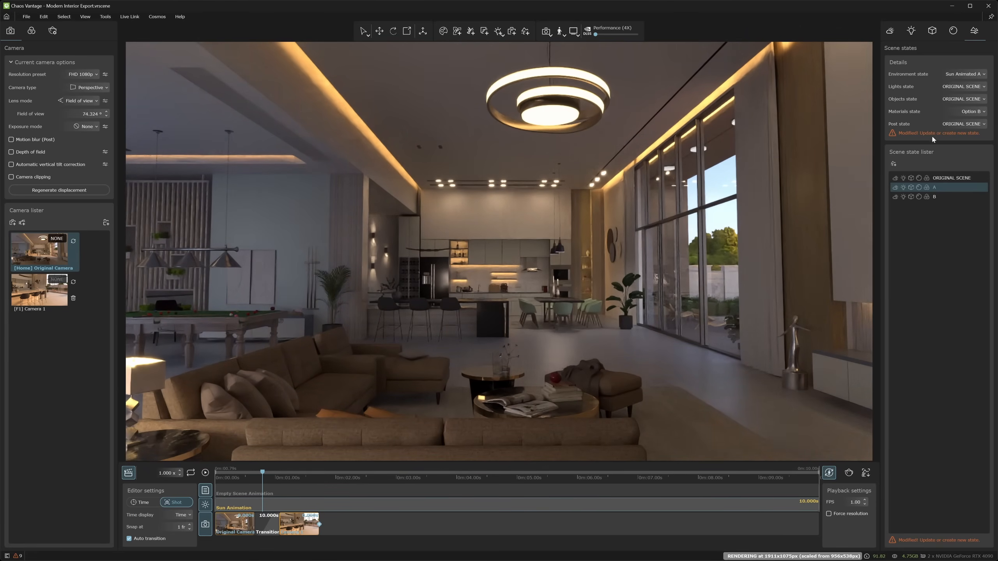
{"action": "mouse_move", "coordinate": [974, 190]}
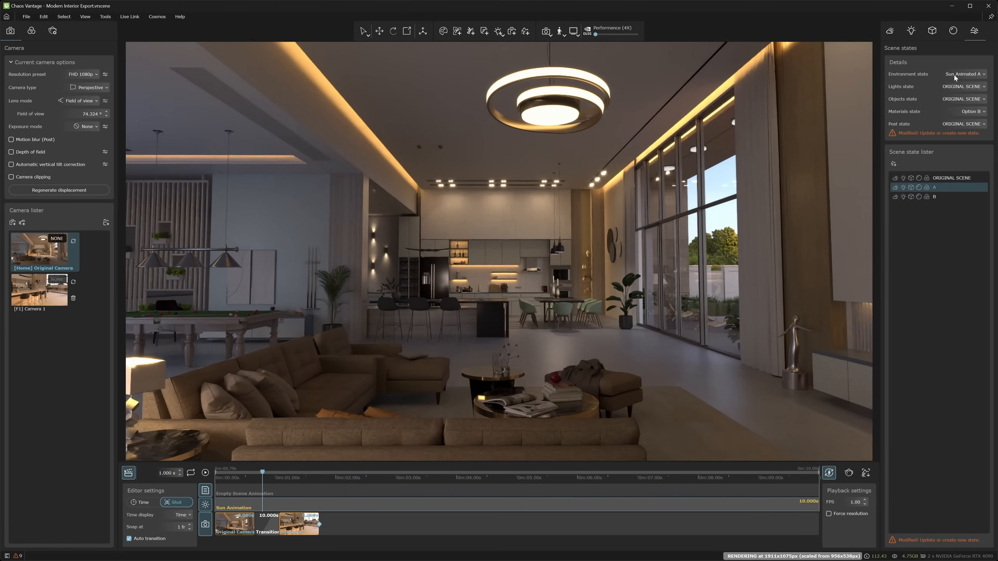
{"action": "left_click", "coordinate": [974, 188]}
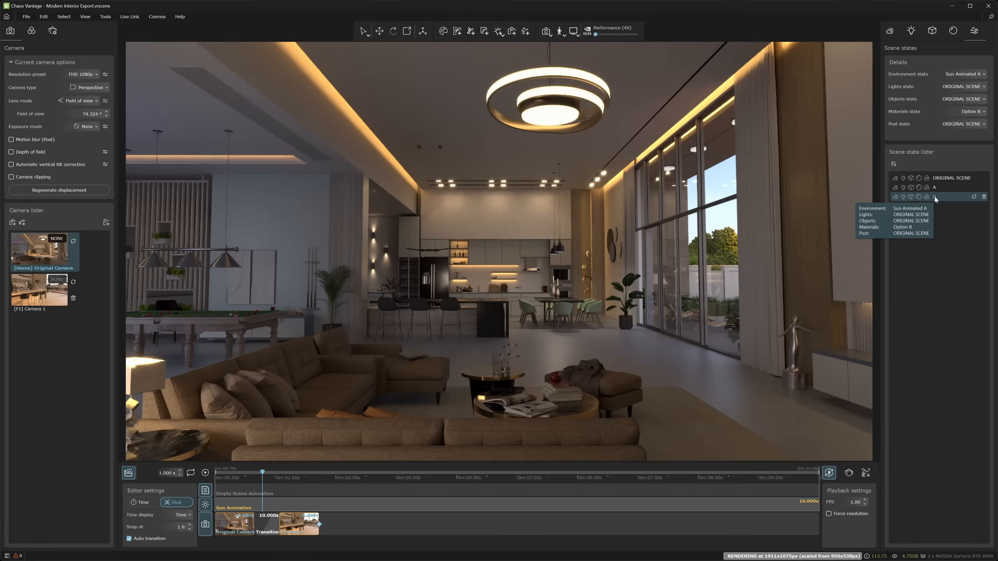
Set scene state B to environment Sun Animated B and materials Option A, and update it
{"action": "left_click", "coordinate": [955, 76]}
{"action": "left_click", "coordinate": [959, 90]}
{"action": "left_click", "coordinate": [968, 112]}
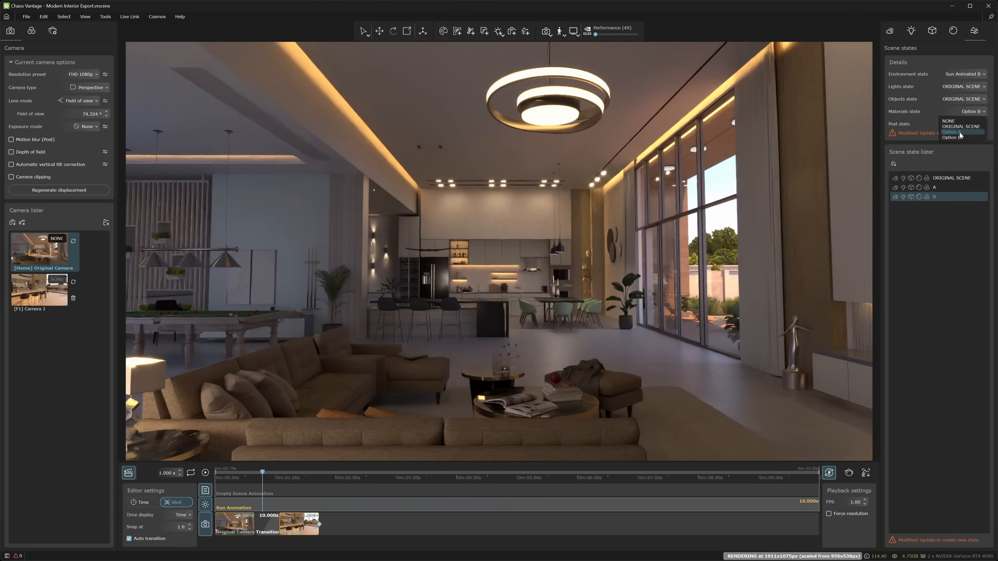
{"action": "left_click", "coordinate": [958, 132]}
{"action": "left_click", "coordinate": [974, 197]}
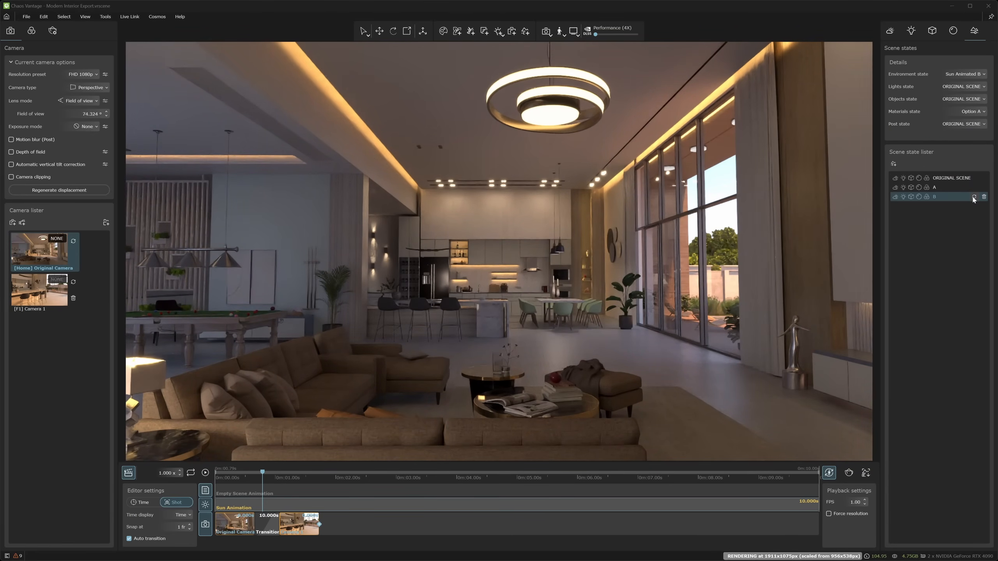
Switch between scene states A and B to compare their lighting and materials, ending on A
{"action": "left_click", "coordinate": [943, 188]}
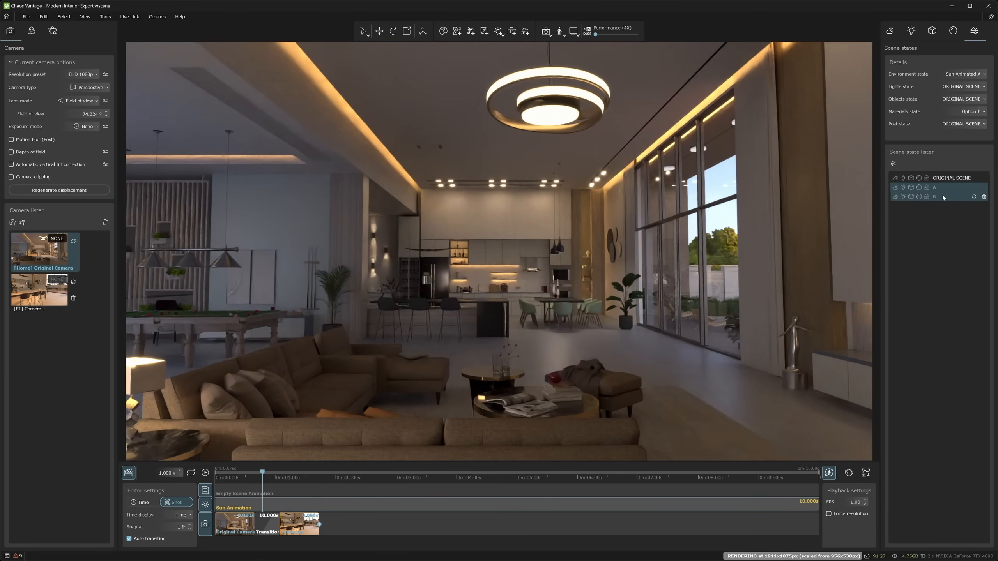
{"action": "left_click", "coordinate": [943, 197]}
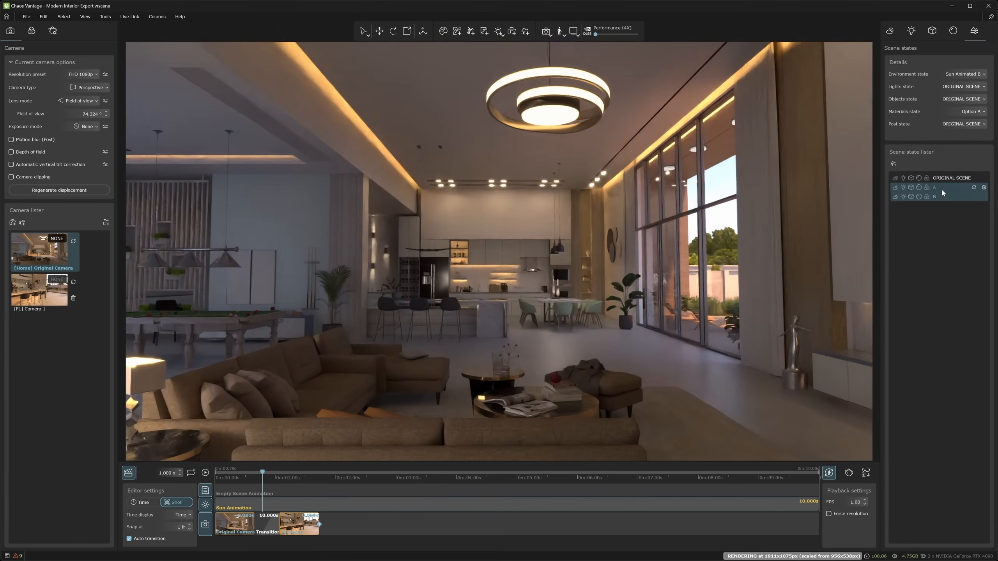
{"action": "left_click", "coordinate": [940, 187]}
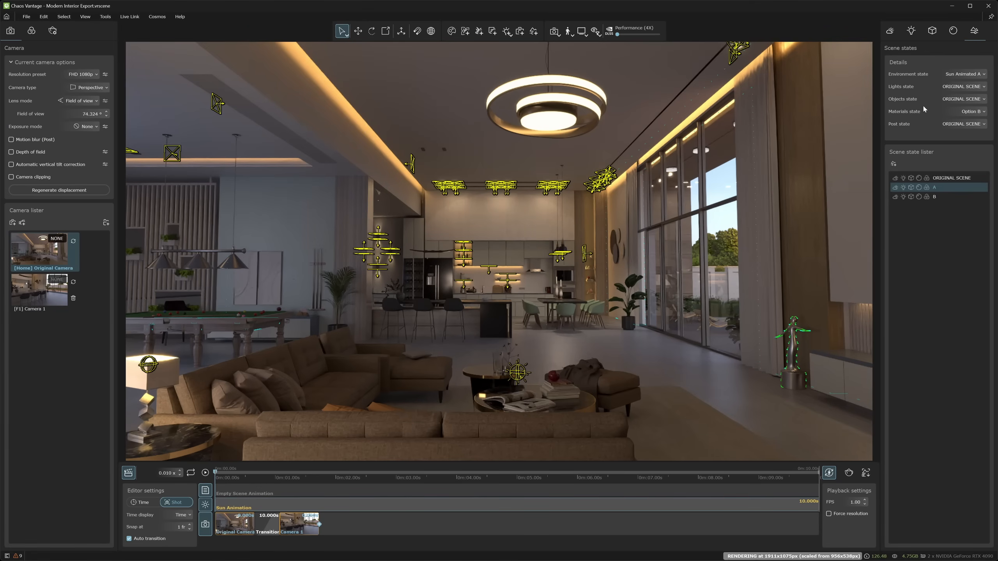
Create an objects sub-state named Moved Statue, move the statue beside the window wall toward the kitchen, and update the sub-state
{"action": "left_click", "coordinate": [933, 31]}
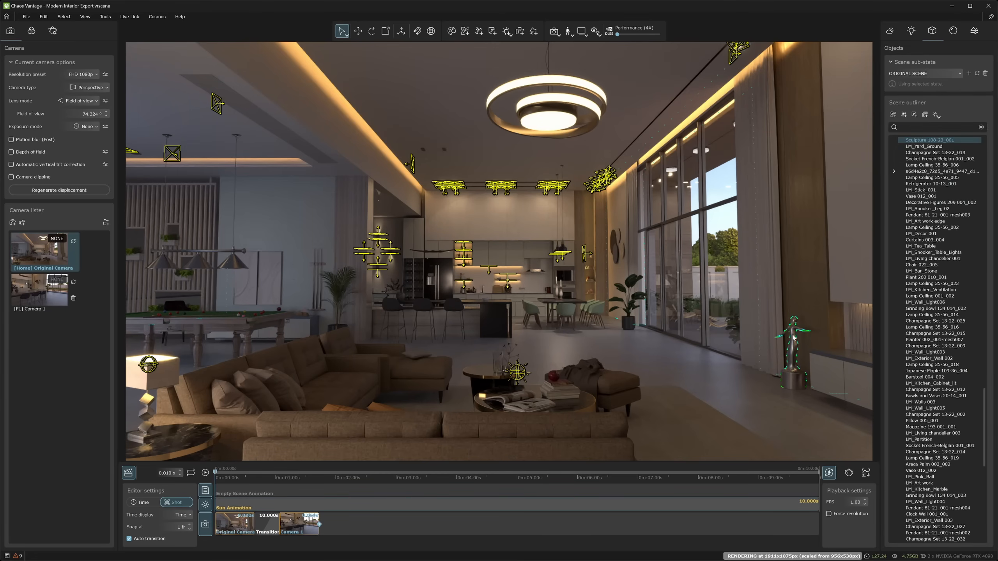
{"action": "left_click", "coordinate": [968, 74]}
{"action": "type", "text": "Moved Statuew"}
{"action": "left_click_drag", "start_coordinate": [790, 363], "coordinate": [648, 370]}
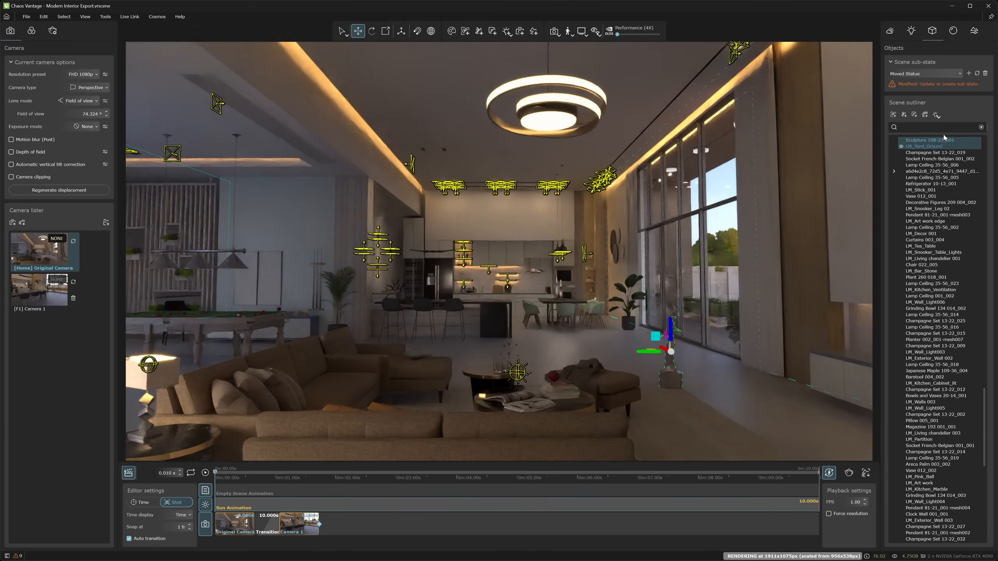
{"action": "left_click", "coordinate": [977, 74]}
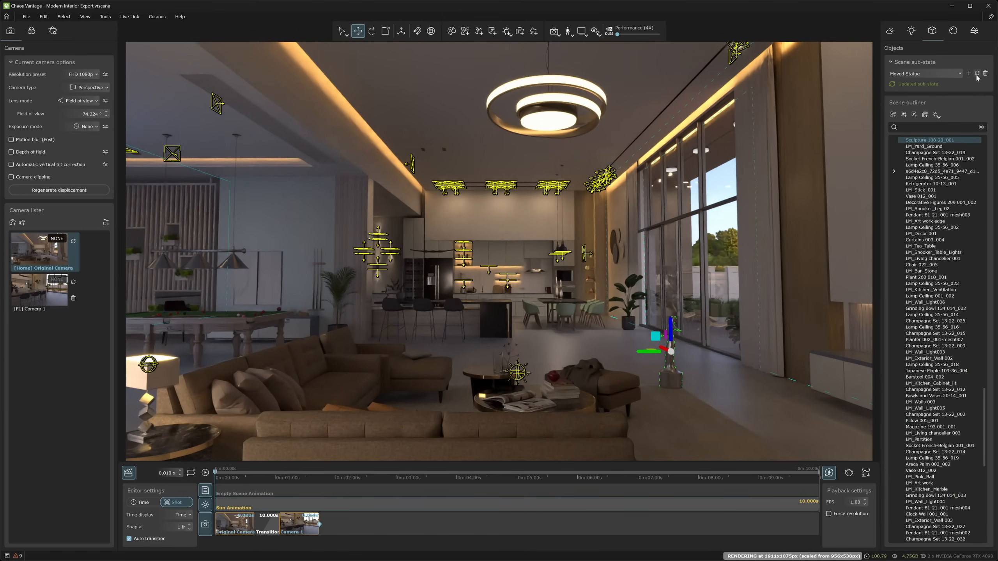
Assign scene state A to the Original Camera and scene state B to Camera 1
{"action": "left_click", "coordinate": [974, 31]}
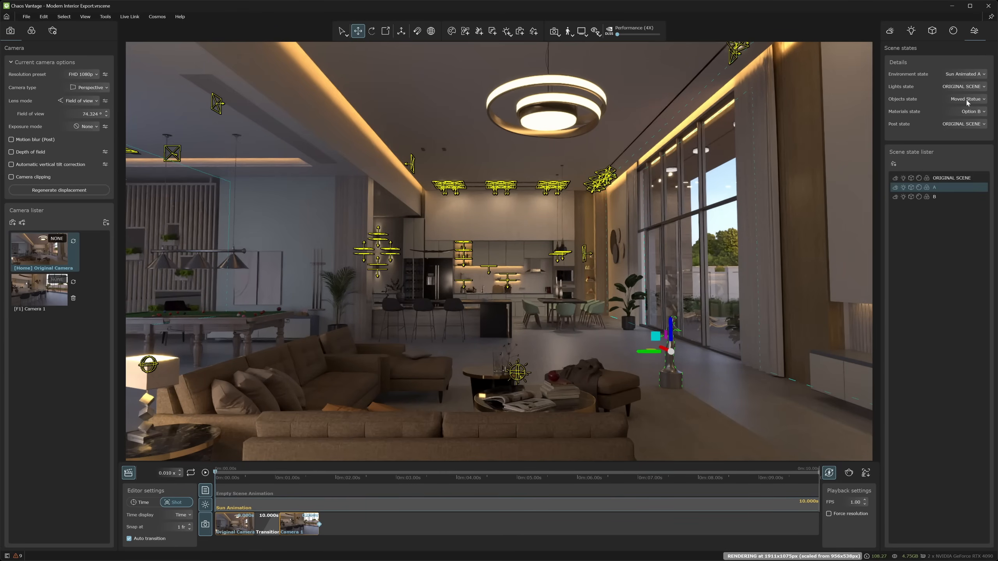
{"action": "left_click", "coordinate": [939, 196]}
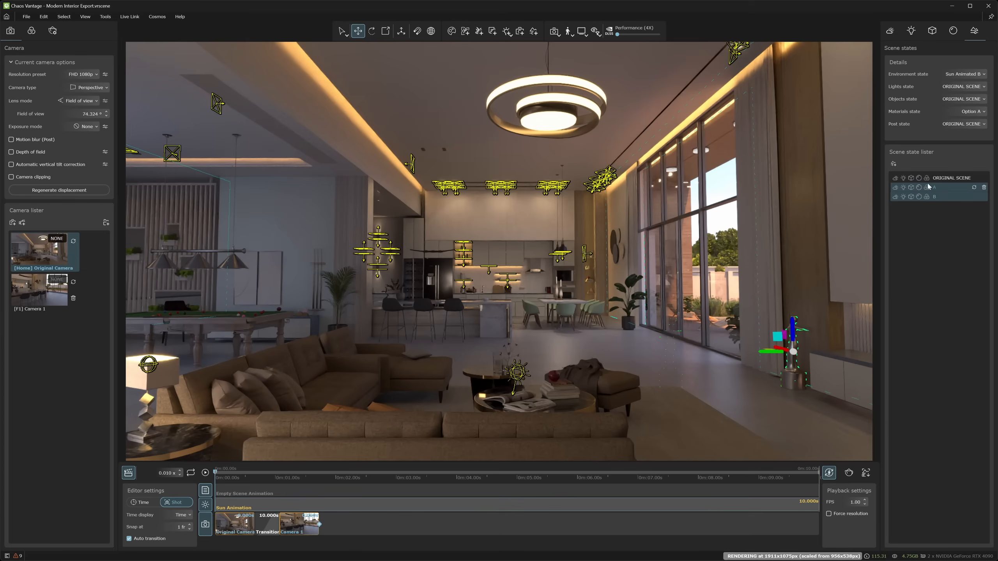
{"action": "left_click", "coordinate": [61, 240]}
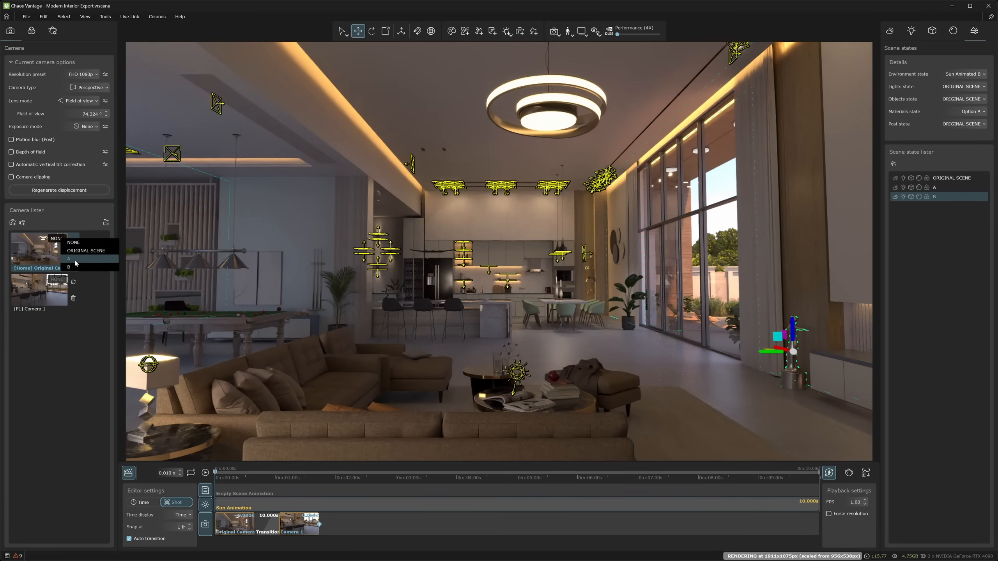
{"action": "left_click", "coordinate": [74, 260]}
{"action": "left_click", "coordinate": [57, 281]}
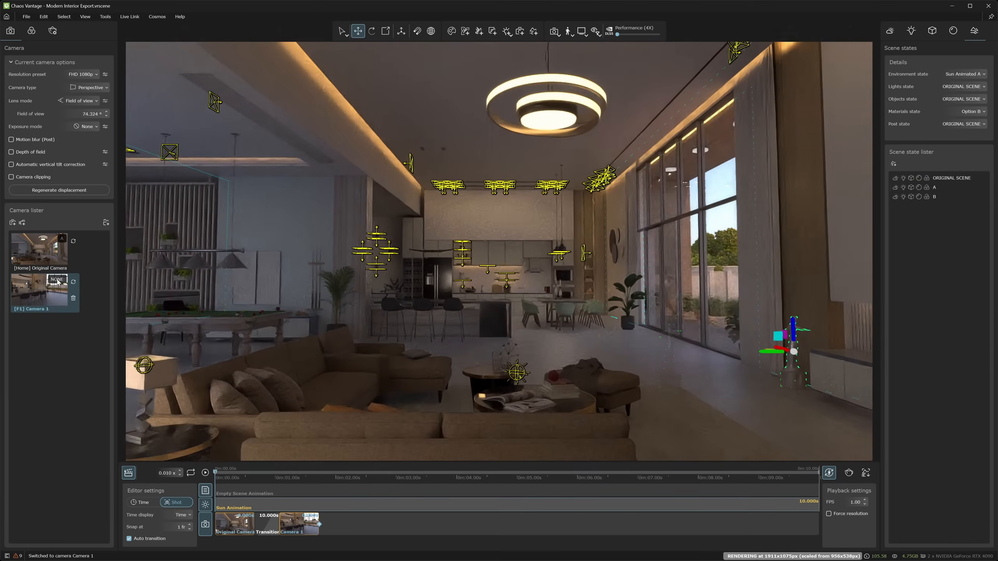
{"action": "left_click", "coordinate": [57, 282]}
{"action": "left_click", "coordinate": [67, 309]}
Play the animation from the Original Camera to preview the transition between the cameras' scene states, and stop partway through a replay
{"action": "left_click", "coordinate": [52, 264]}
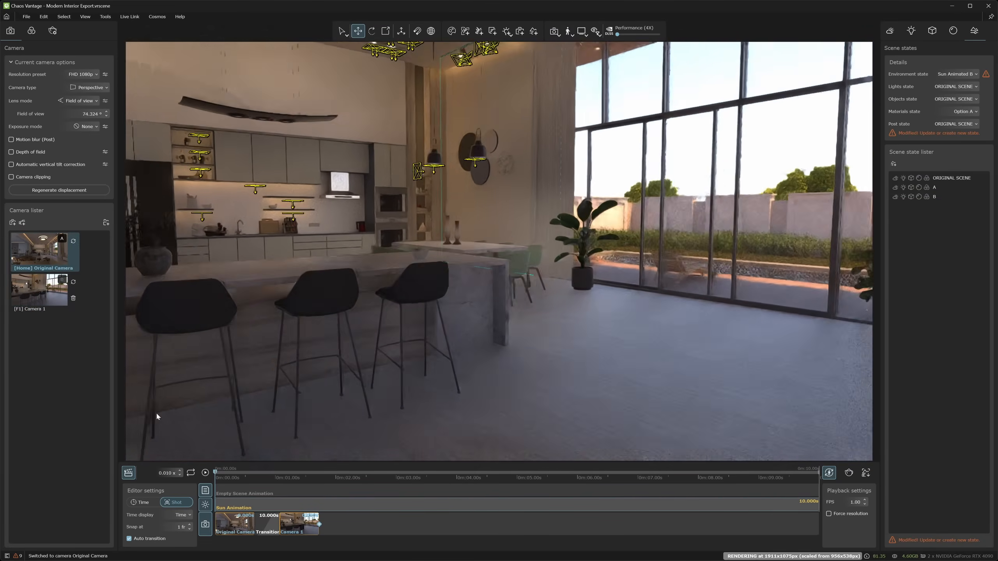
{"action": "left_click", "coordinate": [205, 473]}
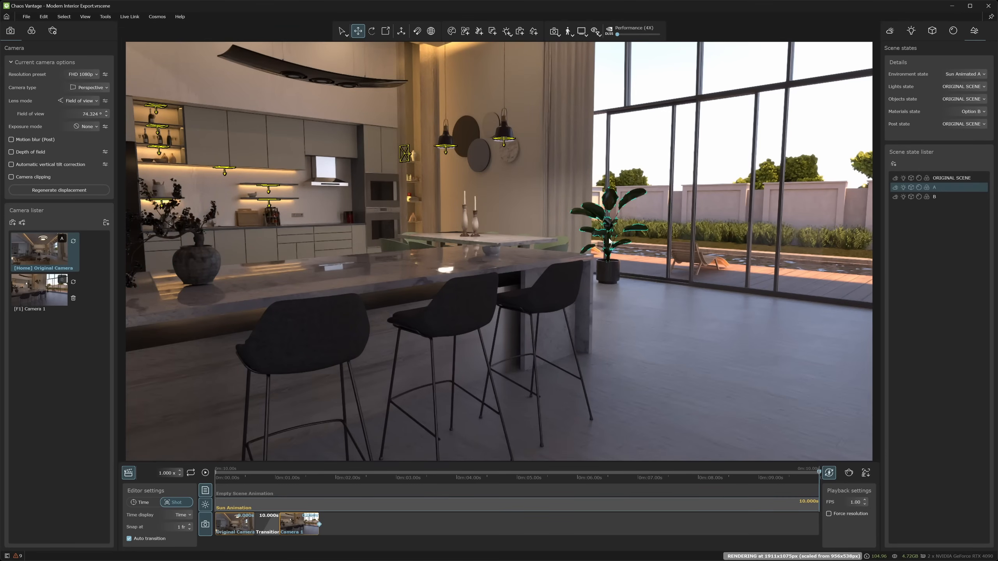
{"action": "left_click", "coordinate": [205, 473]}
{"action": "left_click", "coordinate": [206, 473]}
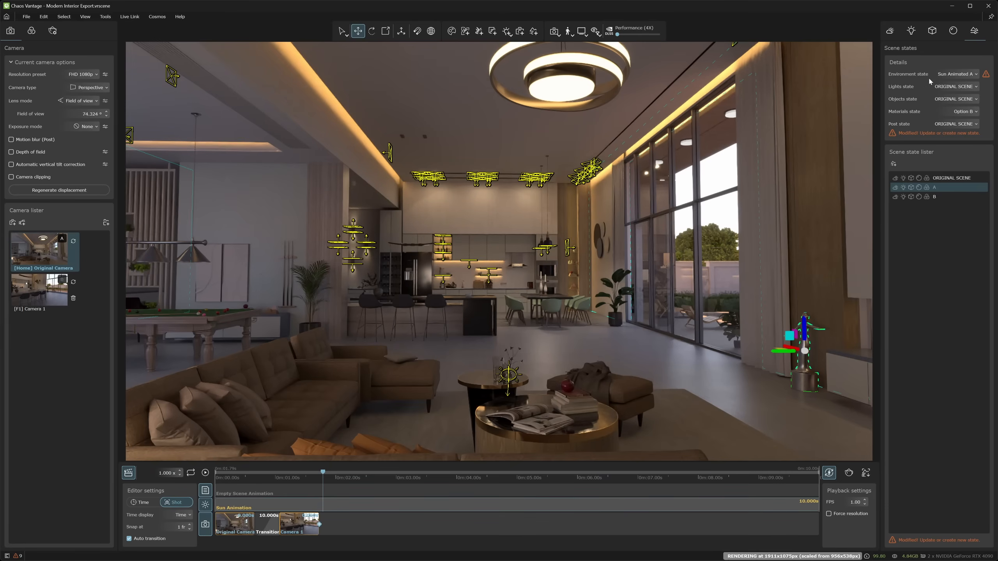
Alternate the environment state between Sun Animated A and Sun Animated B to compare the lighting, ending on Sun Animated B
{"action": "left_click", "coordinate": [955, 77]}
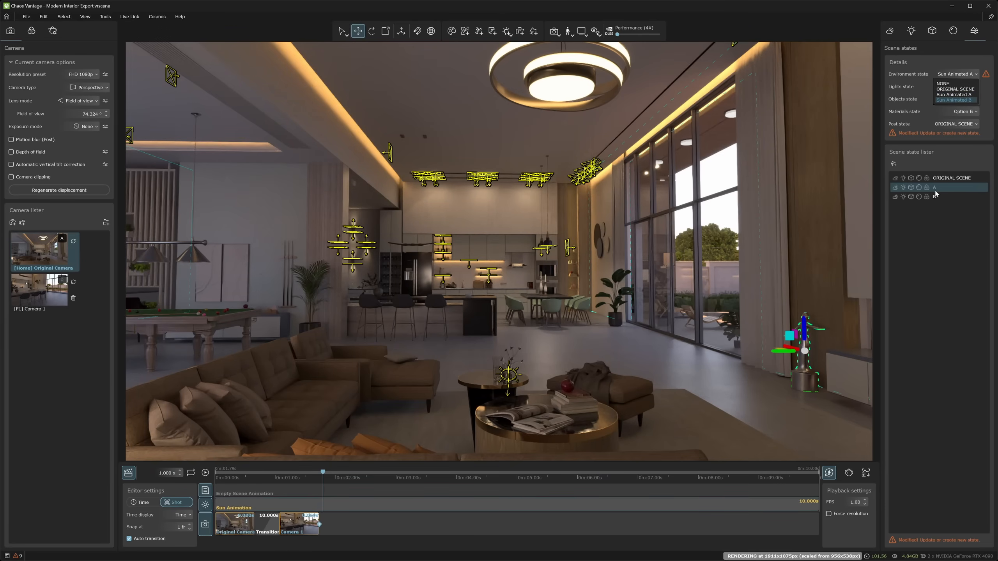
{"action": "left_click", "coordinate": [947, 100]}
{"action": "left_click", "coordinate": [964, 74]}
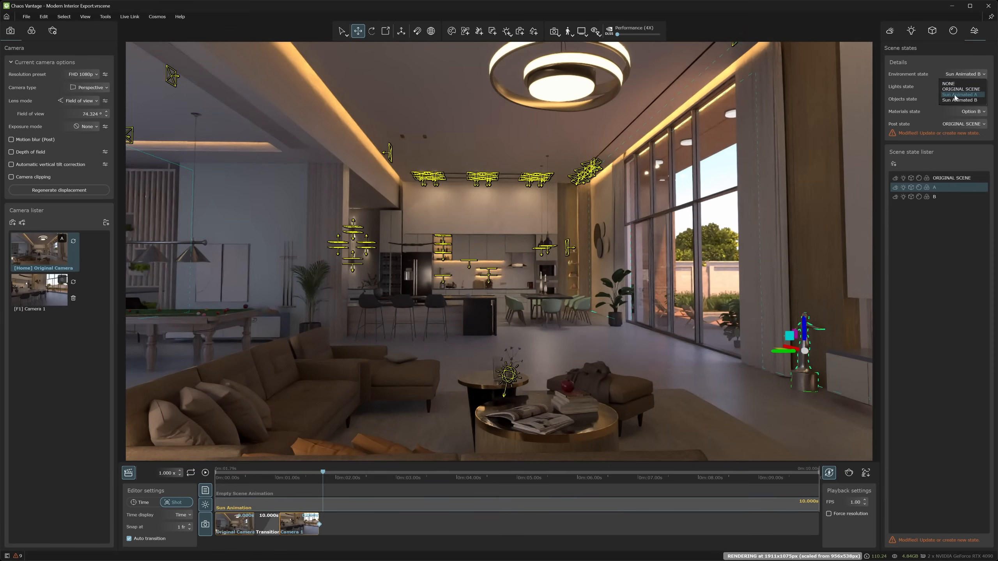
{"action": "left_click", "coordinate": [955, 95]}
{"action": "left_click", "coordinate": [957, 75]}
{"action": "left_click", "coordinate": [955, 100]}
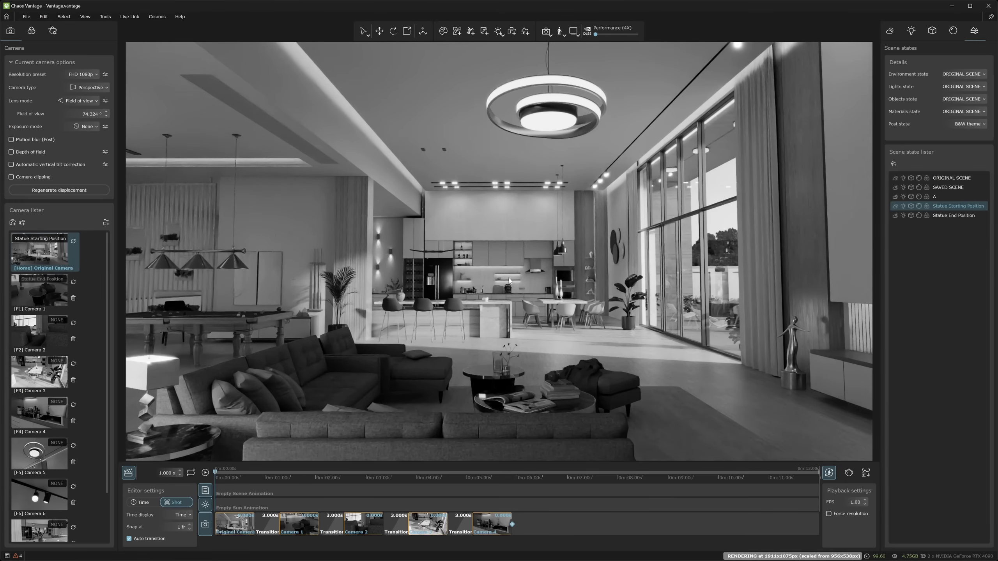
{"action": "left_click", "coordinate": [27, 16]}
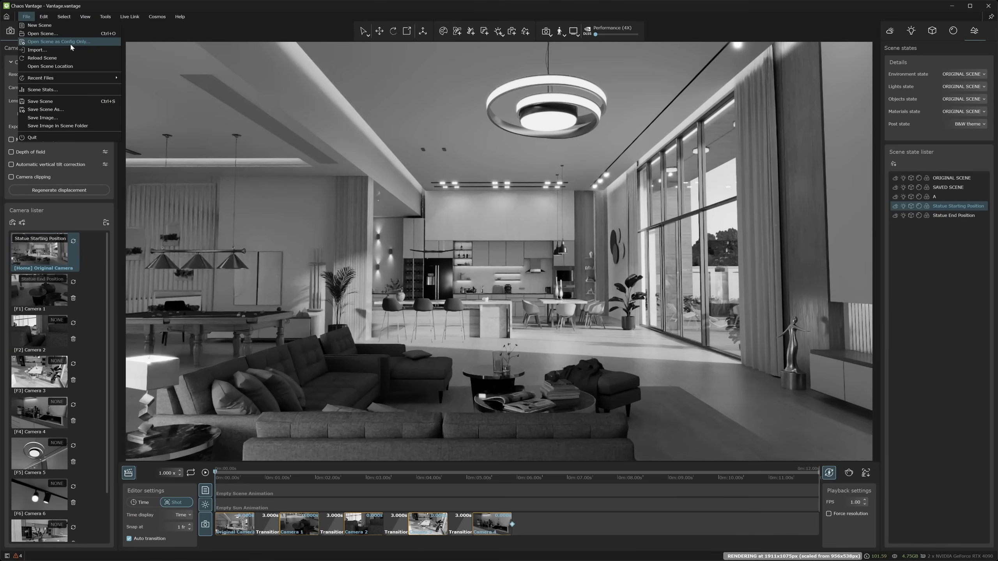
{"action": "left_click", "coordinate": [28, 18]}
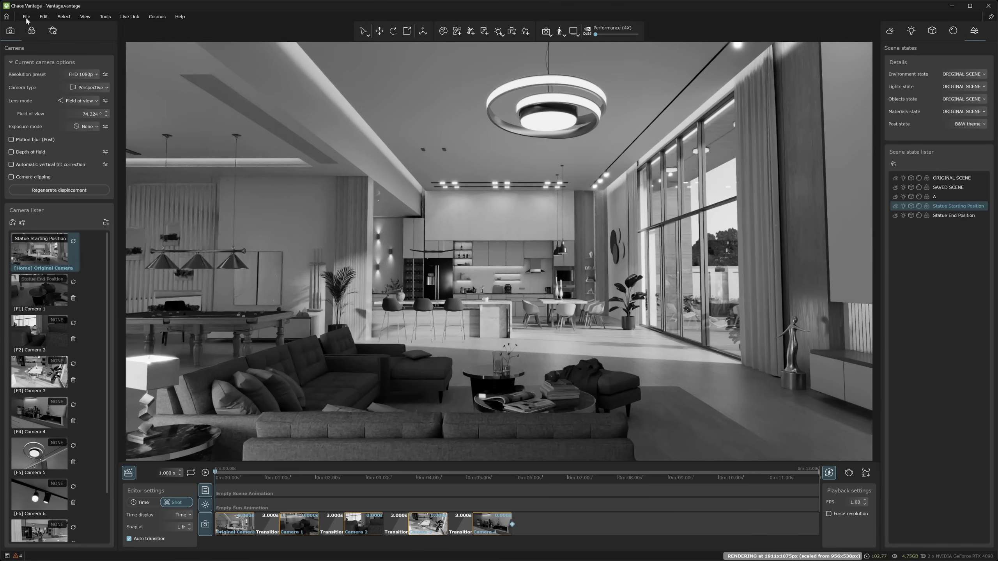
{"action": "scroll", "coordinate": [490, 339], "scroll_direction": "up", "scroll_amount": 5}
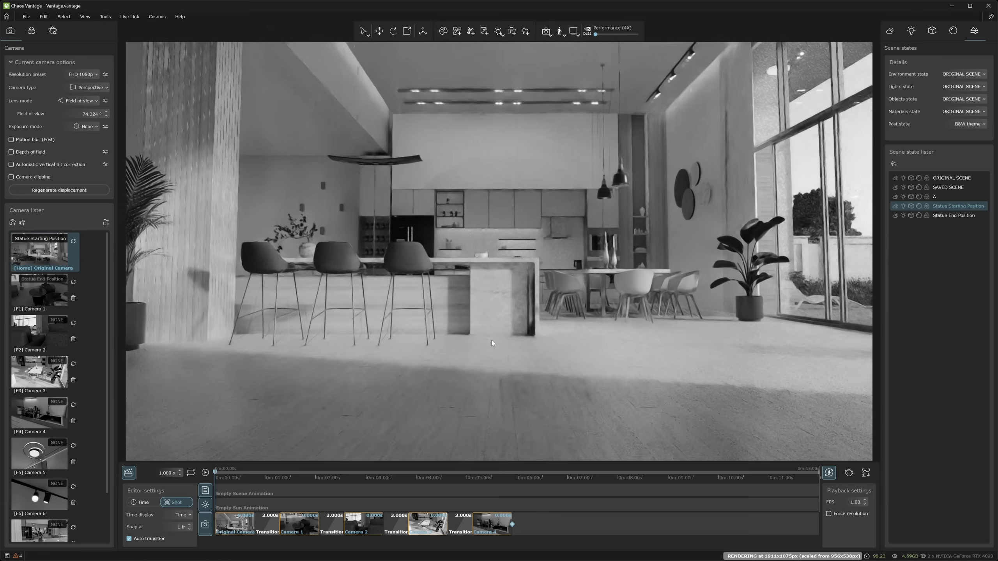
{"action": "mouse_move", "coordinate": [492, 342]}
{"action": "right_mouse_down"}
{"action": "mouse_move", "coordinate": [566, 378]}
{"action": "mouse_move", "coordinate": [491, 368]}
{"action": "mouse_move", "coordinate": [469, 380]}
{"action": "right_mouse_up"}
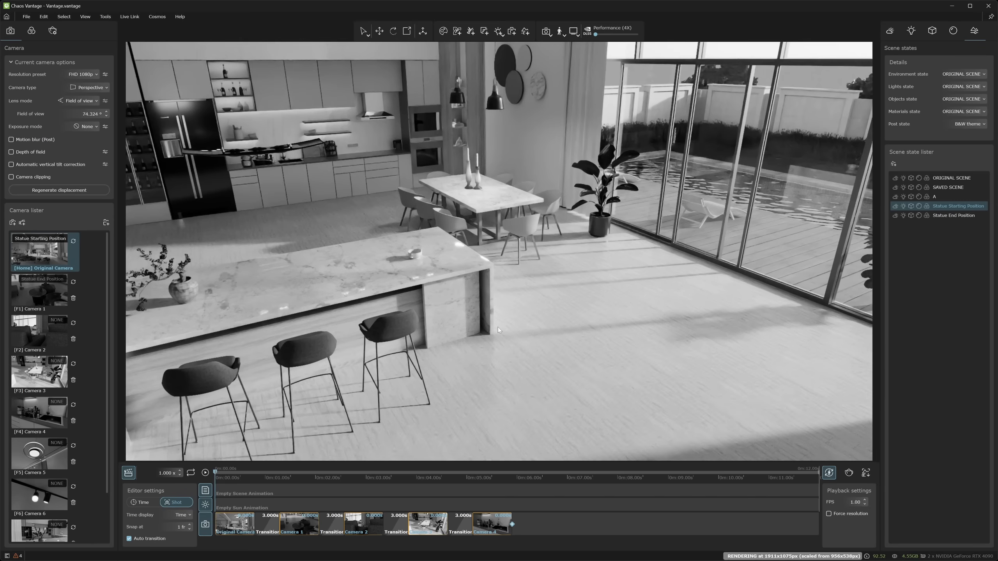
{"action": "right_click_drag", "start_coordinate": [487, 314], "coordinate": [629, 341]}
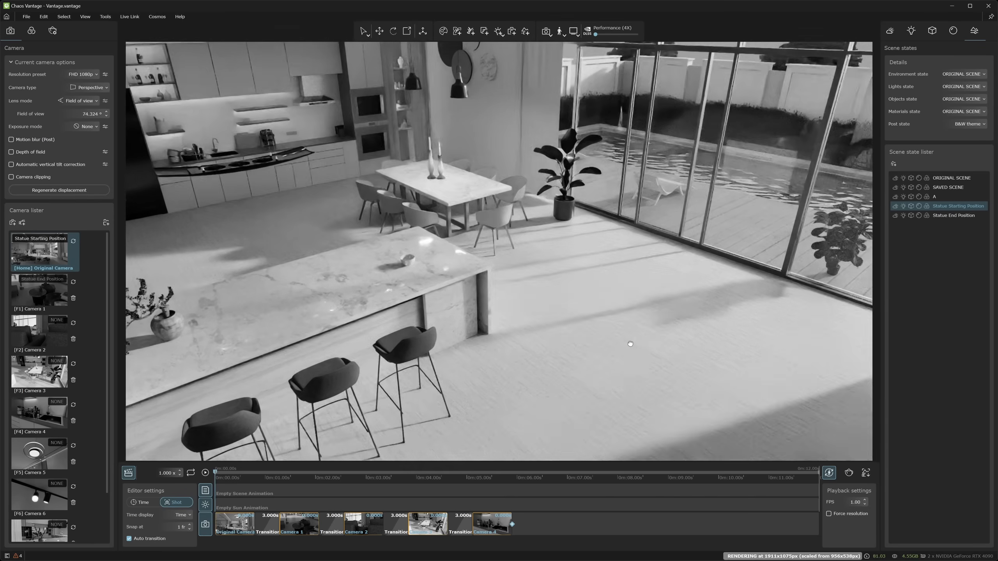
{"action": "middle_click_drag", "start_coordinate": [630, 341], "coordinate": [519, 280]}
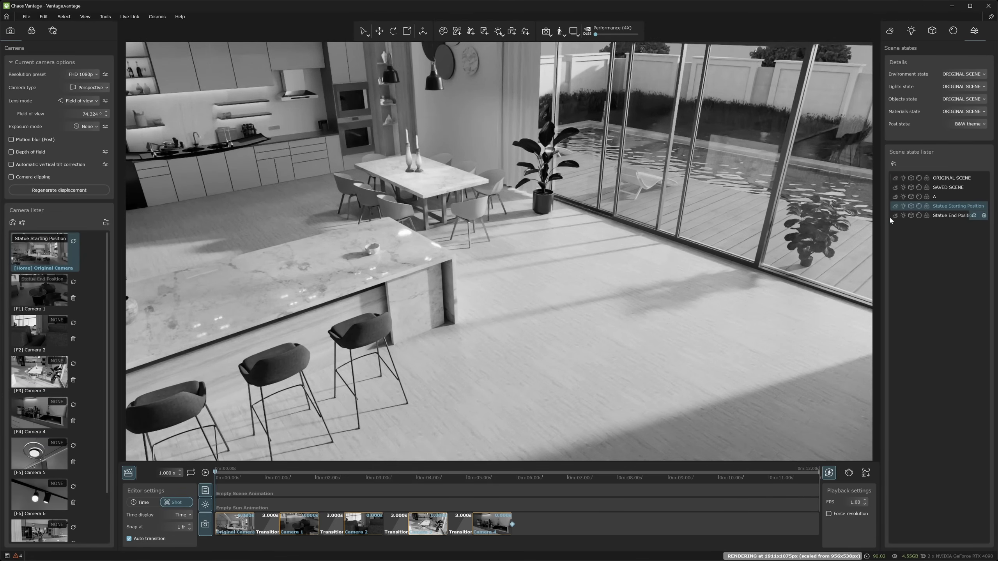
Preview the start of the statue camera animation, and inspect the color corrections of the B&W theme sub-state
{"action": "left_click", "coordinate": [205, 472]}
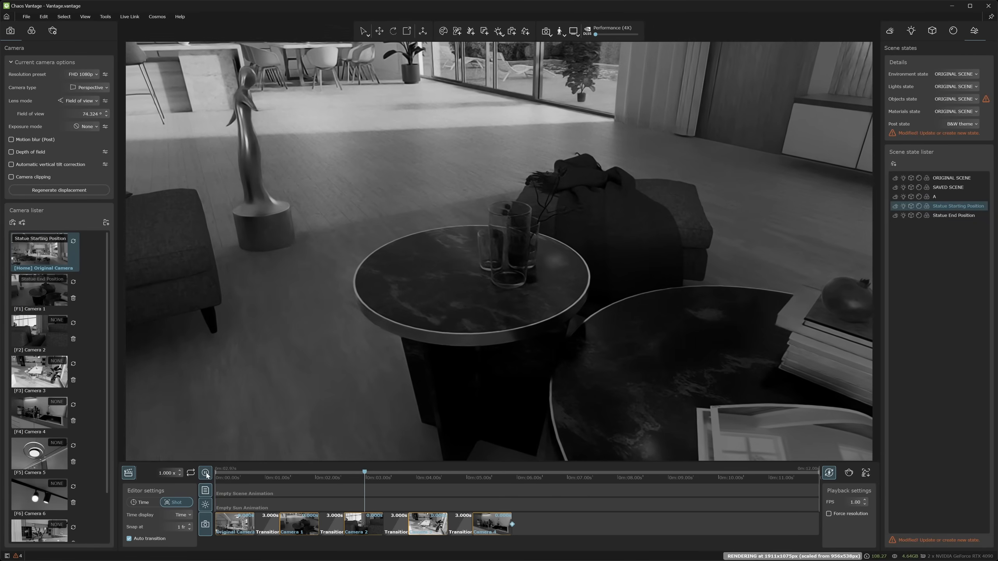
{"action": "left_click", "coordinate": [206, 472]}
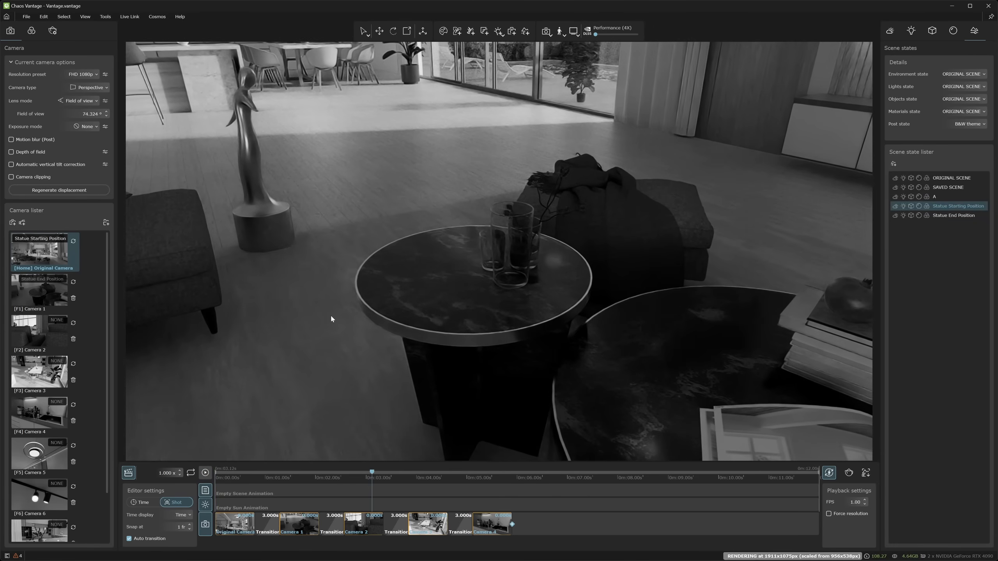
{"action": "left_click", "coordinate": [32, 32]}
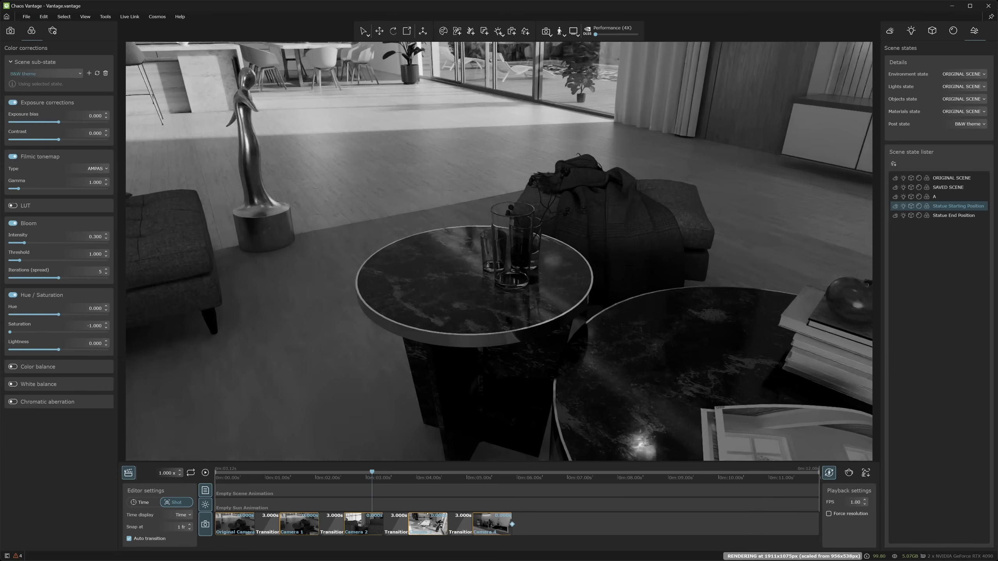
{"action": "left_click", "coordinate": [10, 31]}
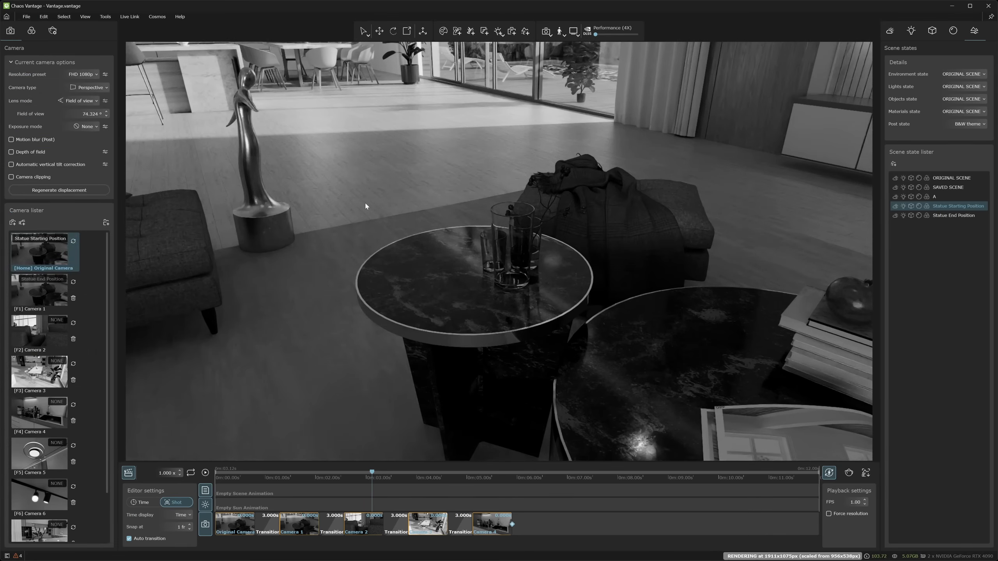
{"action": "middle_click_drag", "start_coordinate": [258, 190], "coordinate": [403, 307]}
{"action": "middle_click_drag", "start_coordinate": [355, 153], "coordinate": [458, 266]}
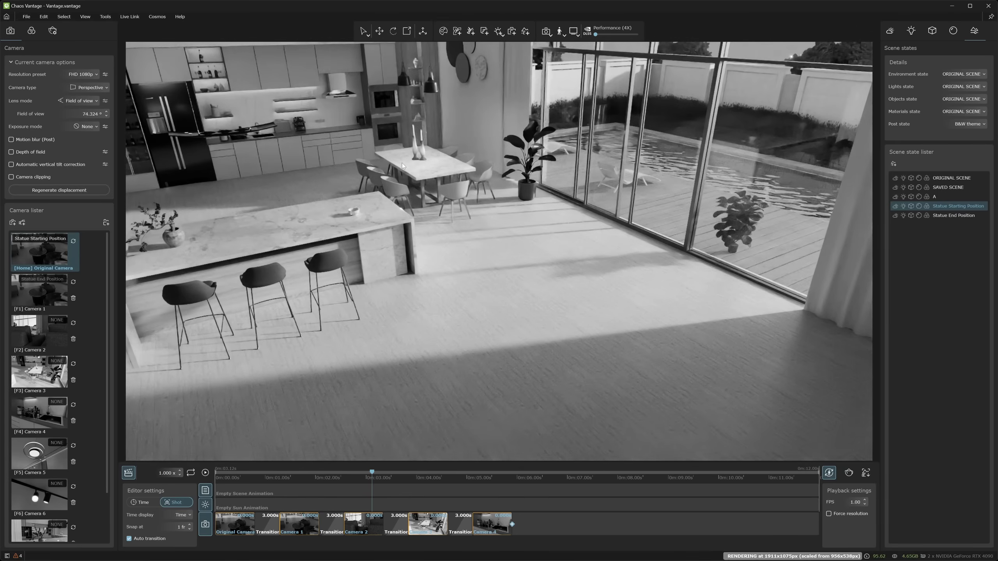
{"action": "scroll", "coordinate": [425, 175], "scroll_direction": "up", "scroll_amount": 4}
{"action": "middle_click_drag", "start_coordinate": [423, 177], "coordinate": [525, 213]}
{"action": "scroll", "coordinate": [523, 217], "scroll_direction": "up", "scroll_amount": 3}
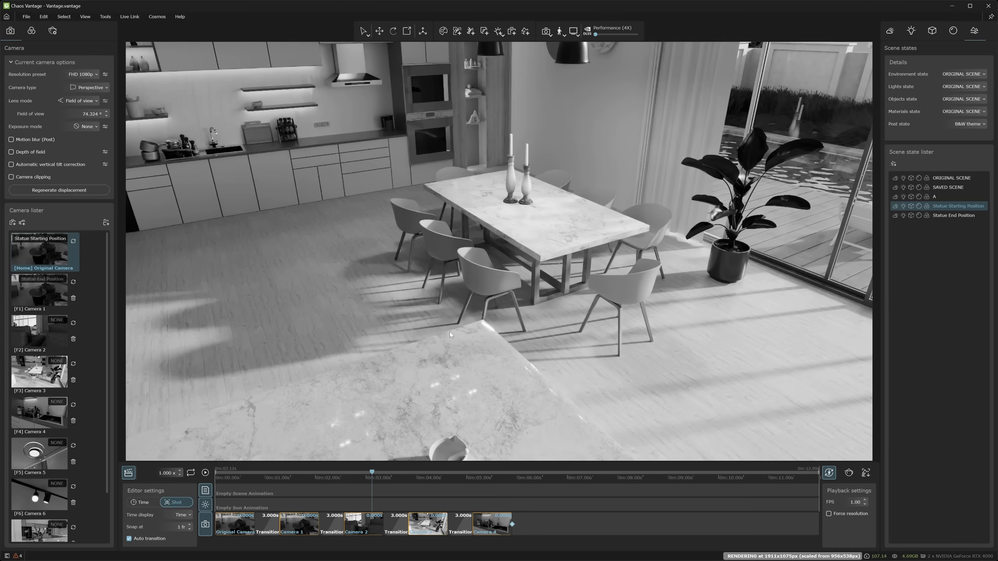
Open the scene file Modern Interior Export - Modified.vrscene from the Scenes folder
{"action": "left_click", "coordinate": [27, 19]}
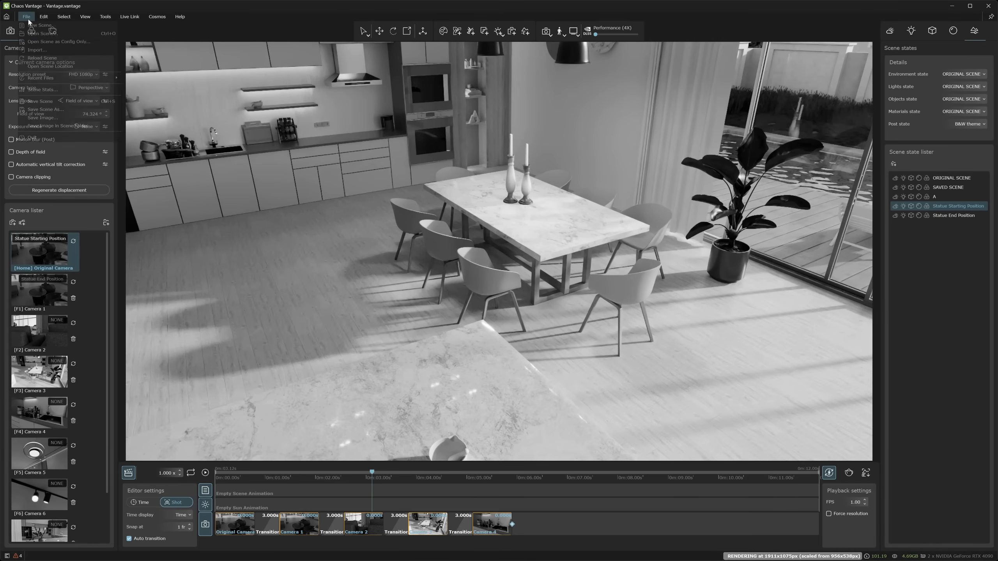
{"action": "left_click", "coordinate": [41, 34]}
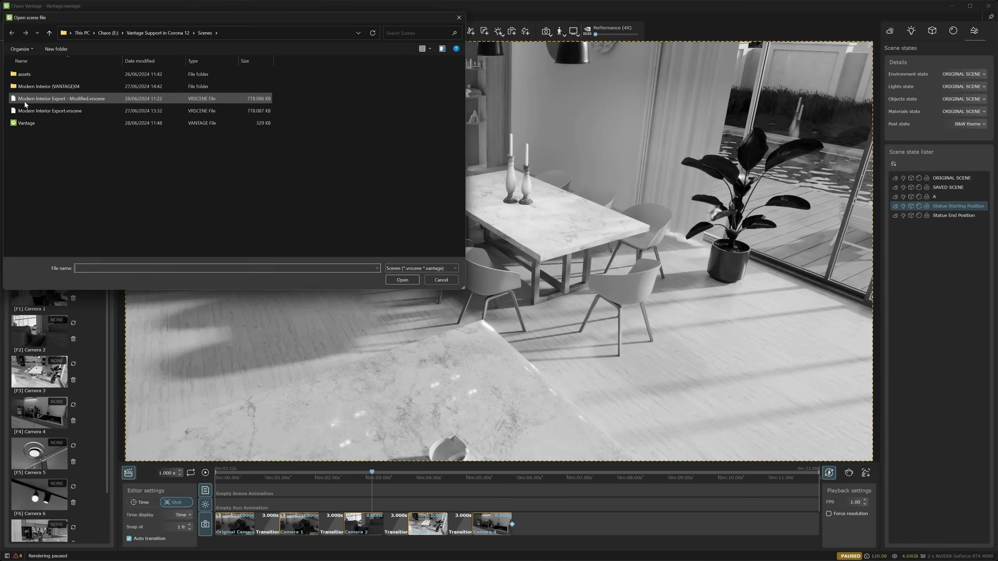
{"action": "left_click", "coordinate": [102, 99]}
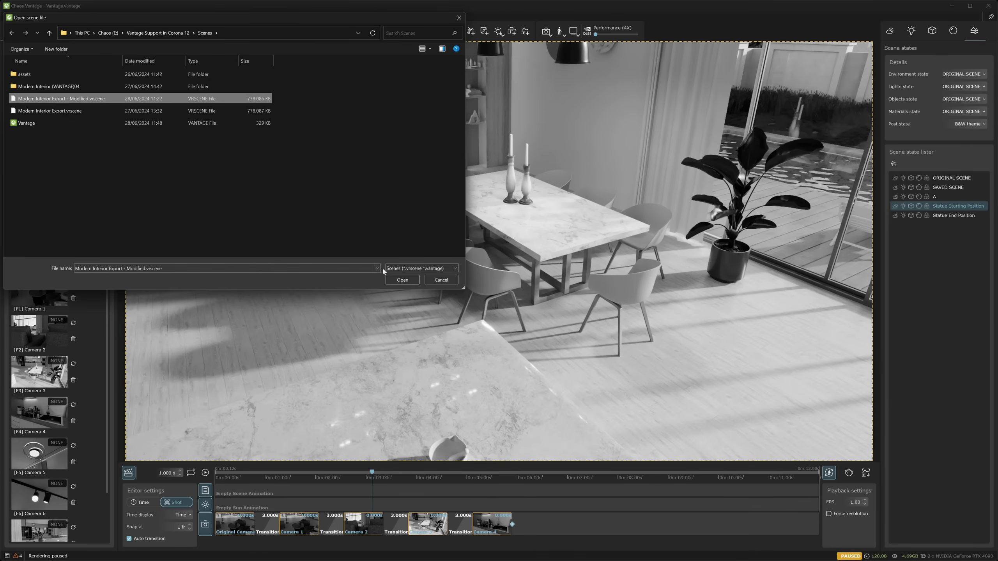
{"action": "left_click", "coordinate": [402, 280]}
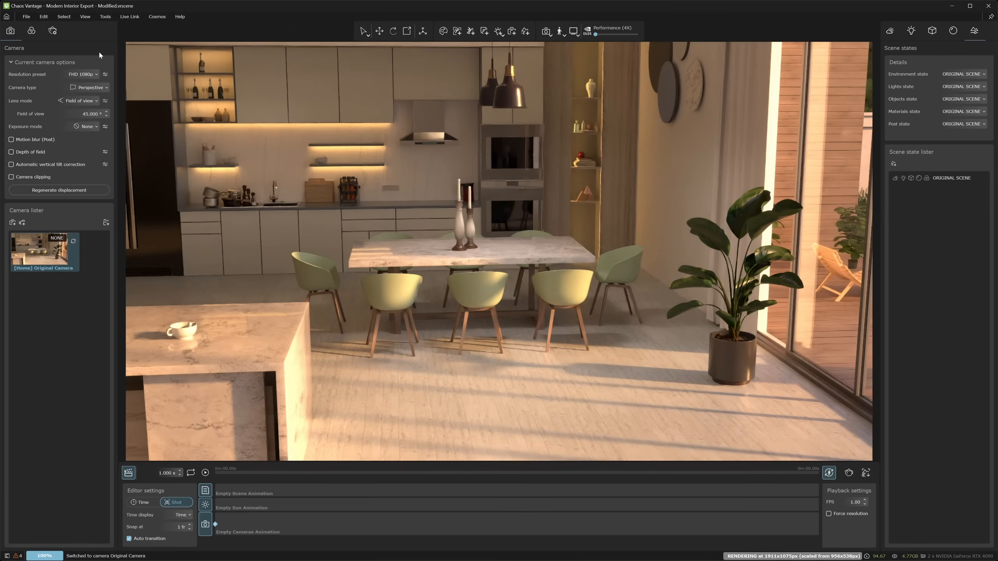
Save the opened scene as a Vantage file named Vantage - Modified Export in the Scenes folder
{"action": "left_click", "coordinate": [26, 16]}
{"action": "left_click", "coordinate": [55, 109]}
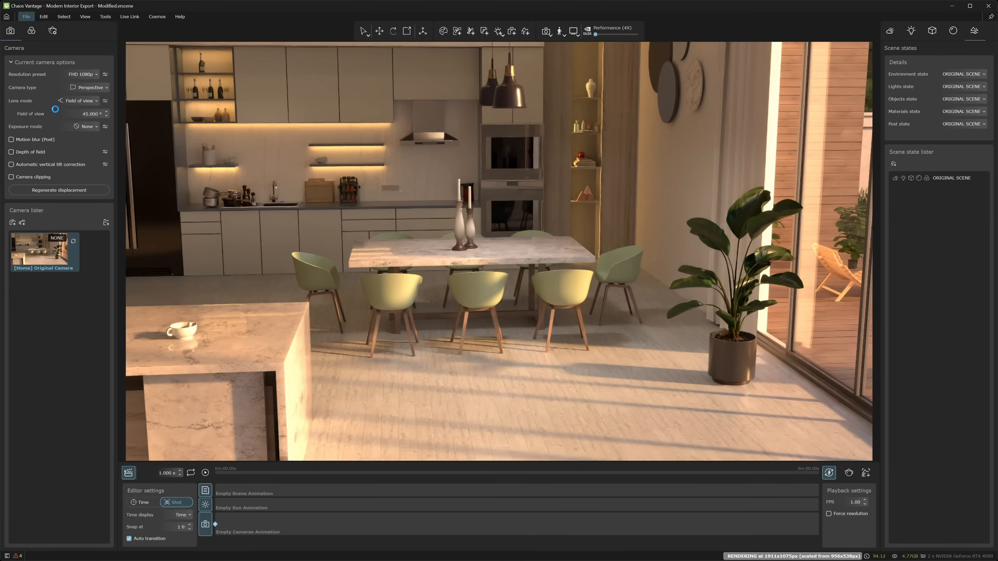
{"action": "left_click", "coordinate": [28, 99]}
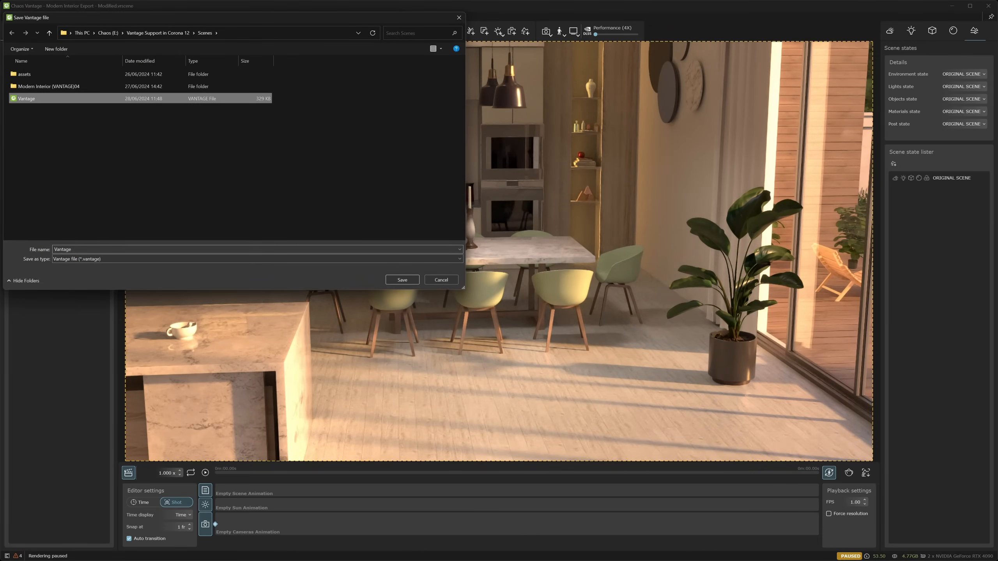
{"action": "left_click", "coordinate": [102, 249]}
{"action": "left_click", "coordinate": [102, 249]}
{"action": "type", "text": "- M"}
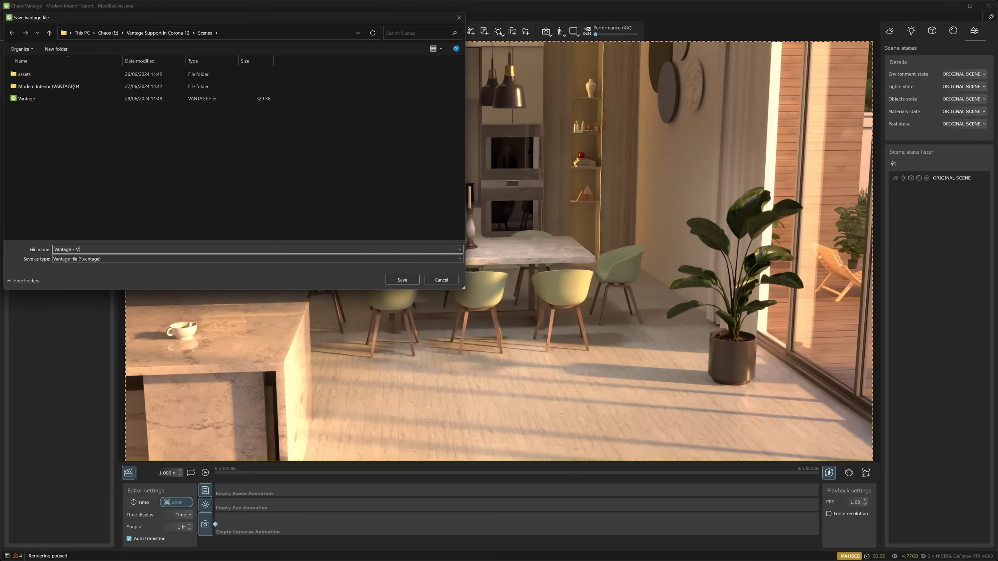
{"action": "type", "text": "odified Export"}
{"action": "key", "text": "Return"}
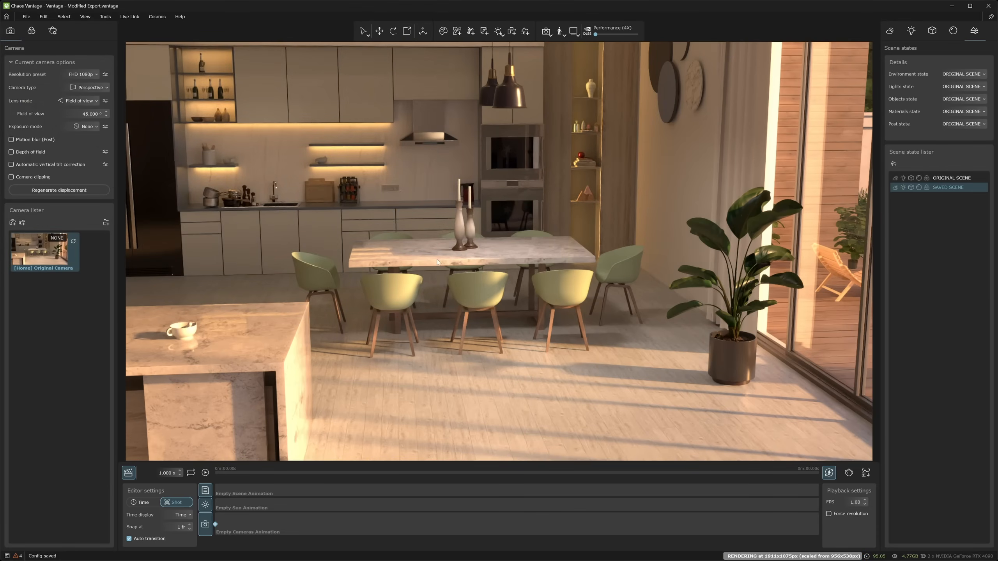
{"action": "right_click_drag", "start_coordinate": [458, 273], "coordinate": [596, 359]}
{"action": "middle_click_drag", "start_coordinate": [466, 298], "coordinate": [519, 299]}
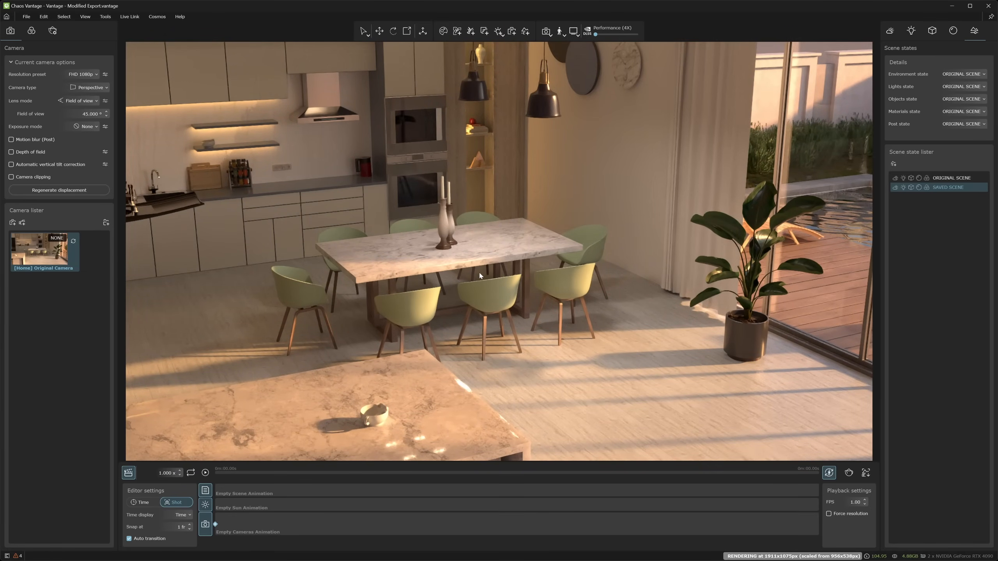
{"action": "middle_click_drag", "start_coordinate": [477, 276], "coordinate": [466, 258]}
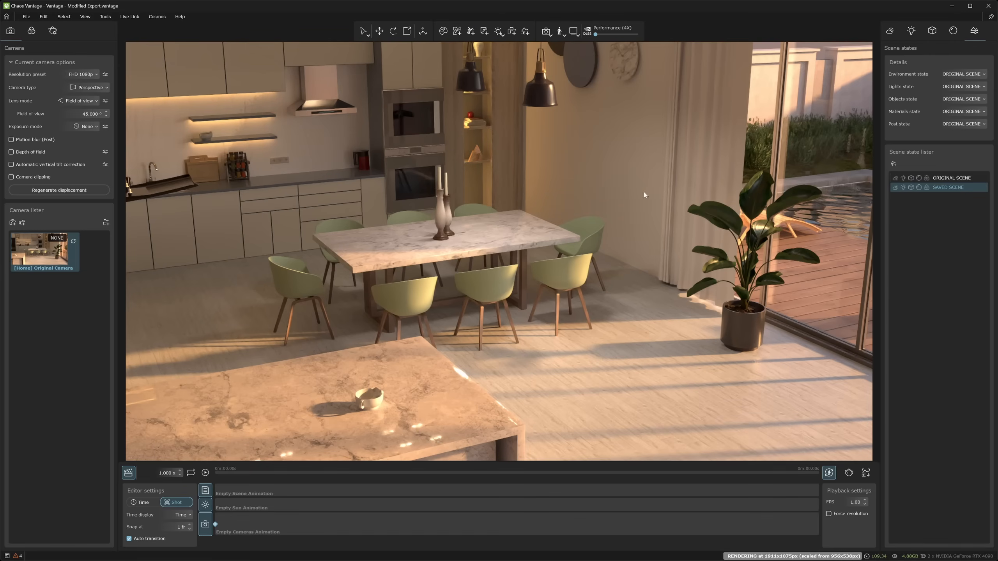
Load the Vantage file from the Scenes folder into the current scene as configuration only
{"action": "left_click", "coordinate": [31, 31]}
{"action": "left_click", "coordinate": [10, 31]}
{"action": "left_click", "coordinate": [26, 16]}
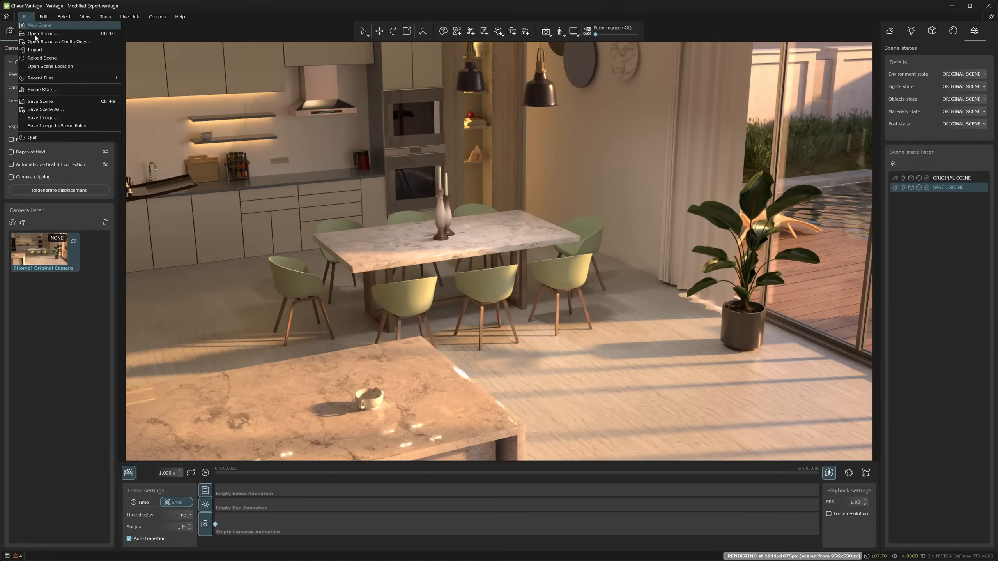
{"action": "key", "text": "Escape"}
{"action": "key", "text": "ctrl+o"}
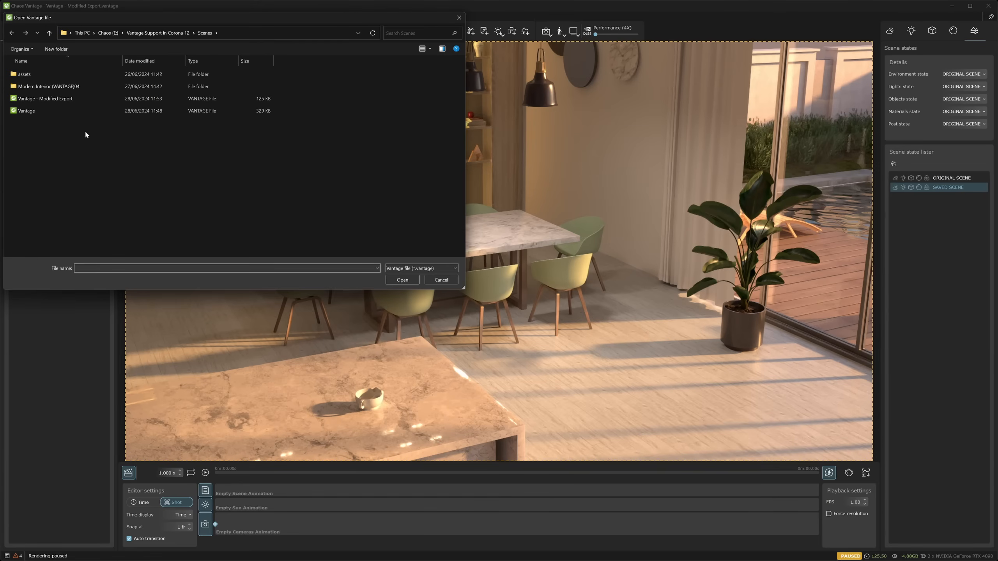
{"action": "left_click", "coordinate": [27, 110]}
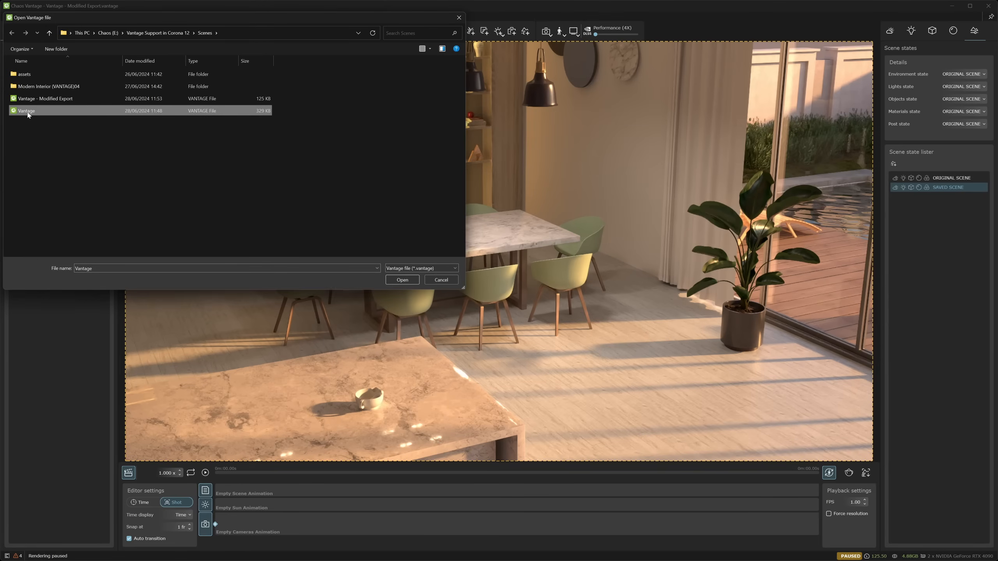
{"action": "left_click", "coordinate": [400, 280]}
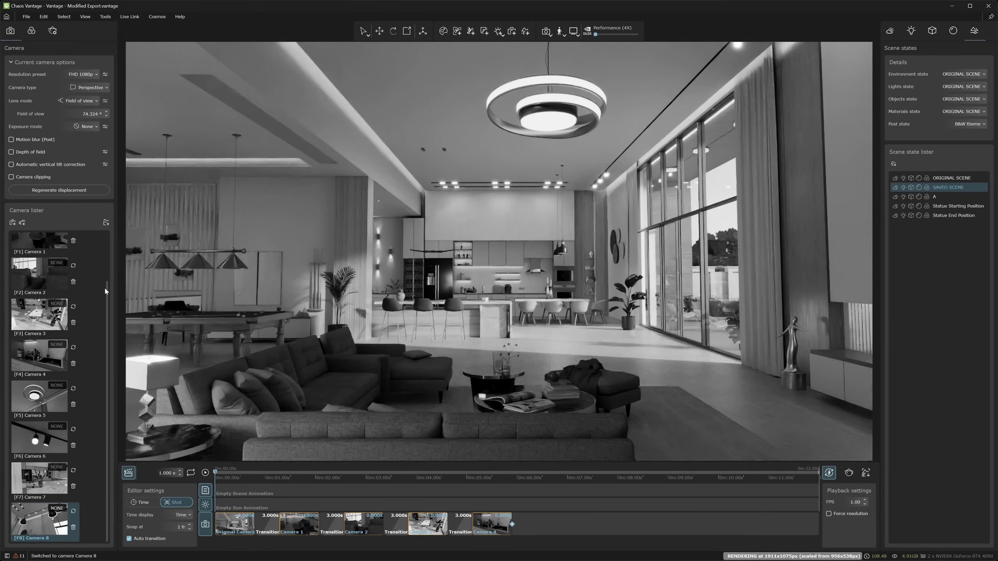
Review the loaded camera list and examine the dining table area from a raised viewpoint
{"action": "scroll", "coordinate": [104, 262], "scroll_direction": "up", "scroll_amount": 3}
{"action": "scroll", "coordinate": [550, 306], "scroll_direction": "up", "scroll_amount": 6}
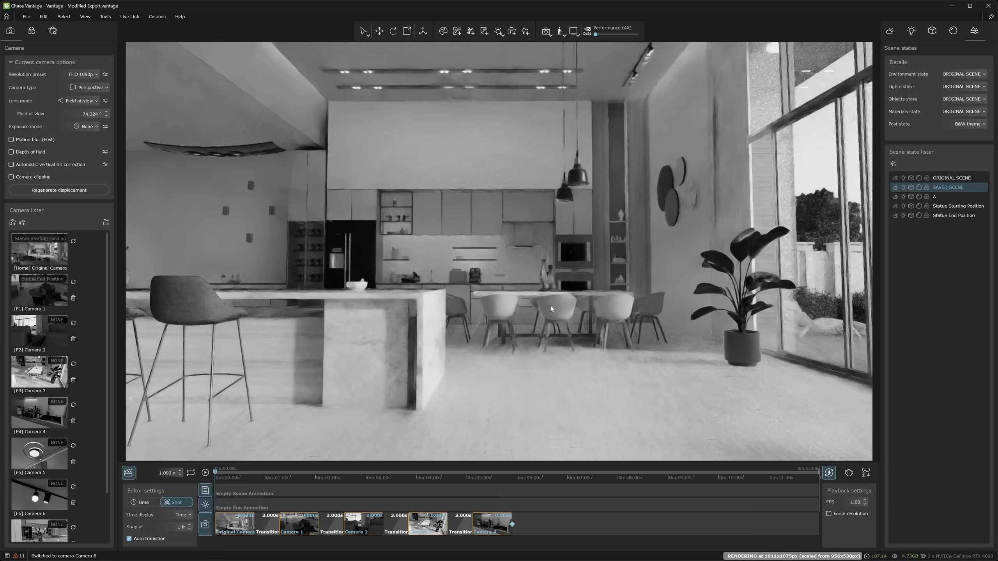
{"action": "right_click_drag", "start_coordinate": [550, 306], "coordinate": [491, 251]}
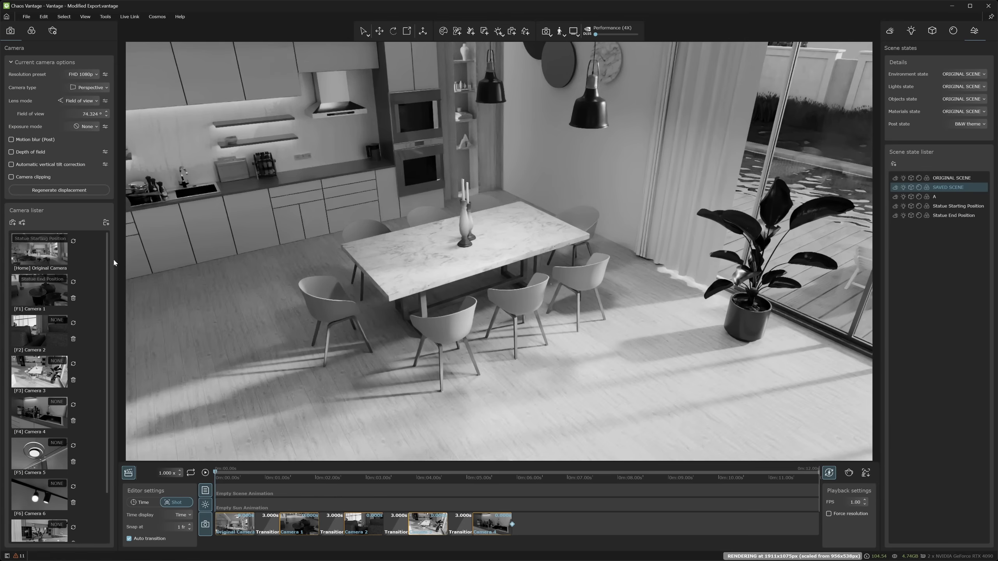
{"action": "right_click_drag", "start_coordinate": [448, 294], "coordinate": [516, 296]}
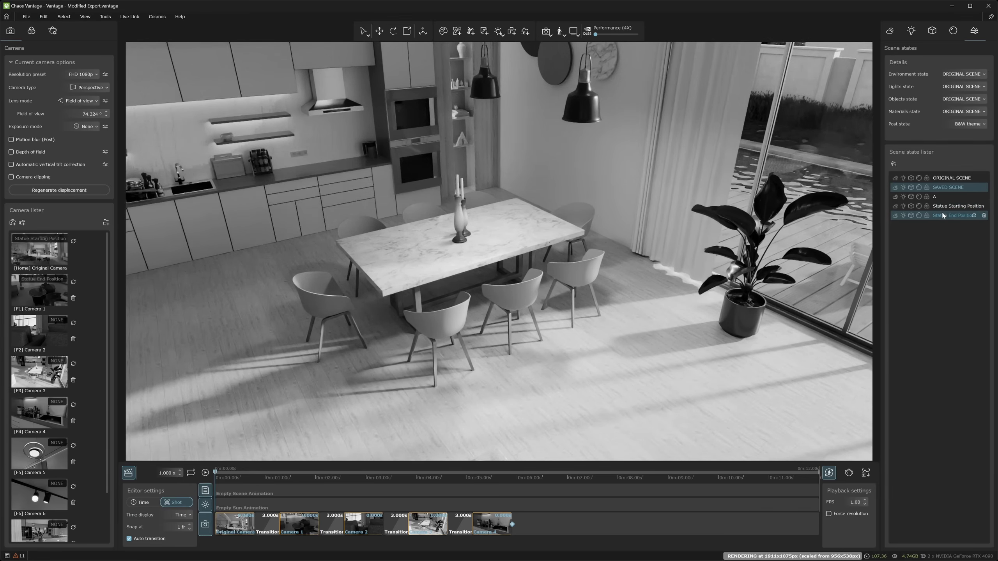
Preview the start of the animation from Original Camera and inspect the color corrections of the B&W theme sub-state
{"action": "left_click", "coordinate": [40, 253]}
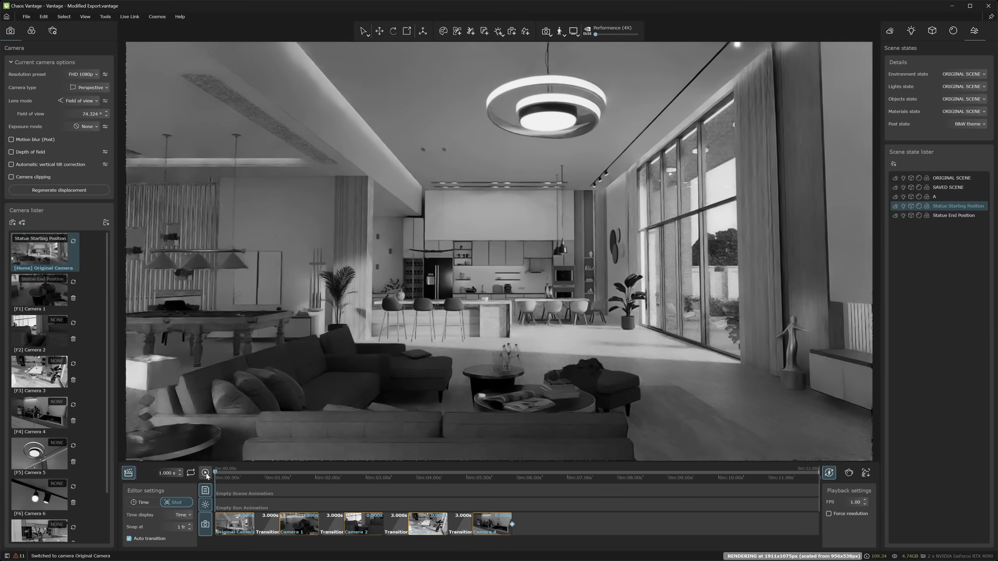
{"action": "left_click", "coordinate": [205, 474]}
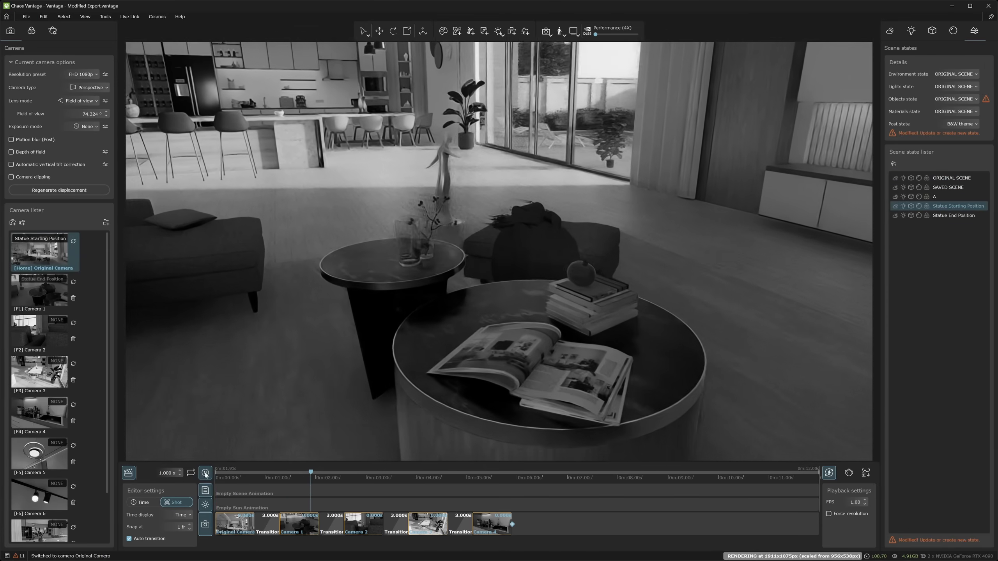
{"action": "left_click", "coordinate": [205, 473]}
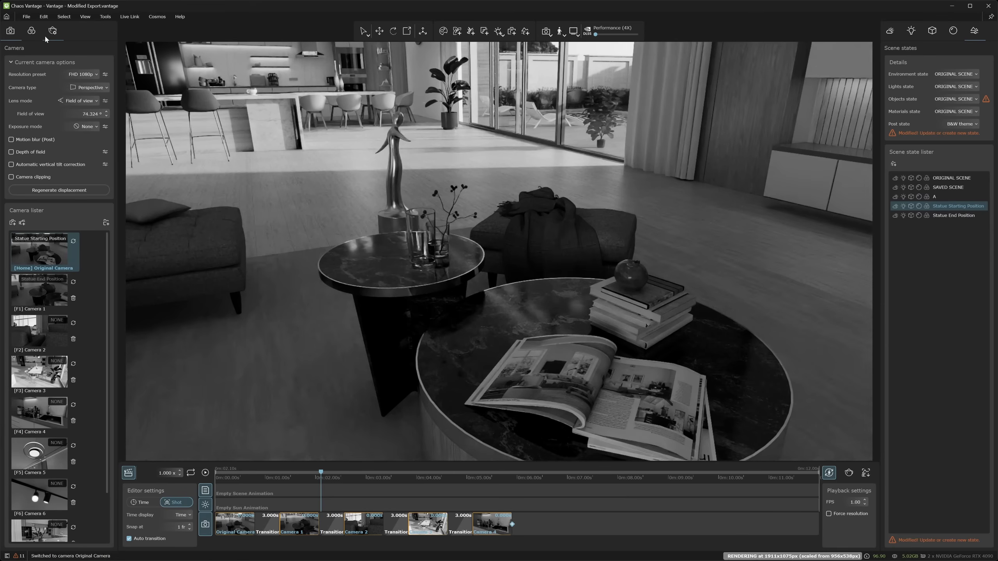
{"action": "left_click", "coordinate": [32, 31]}
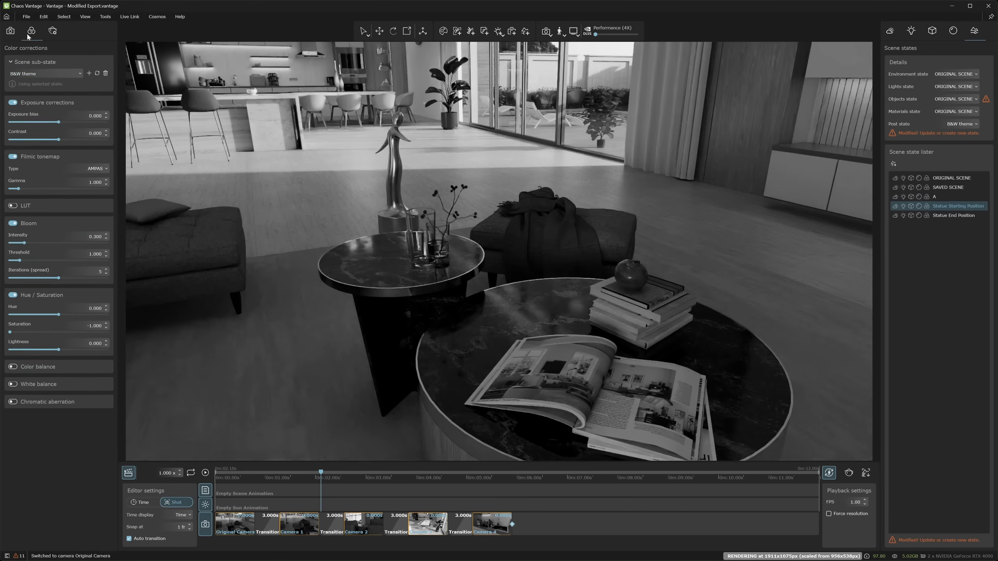
{"action": "left_click", "coordinate": [10, 30]}
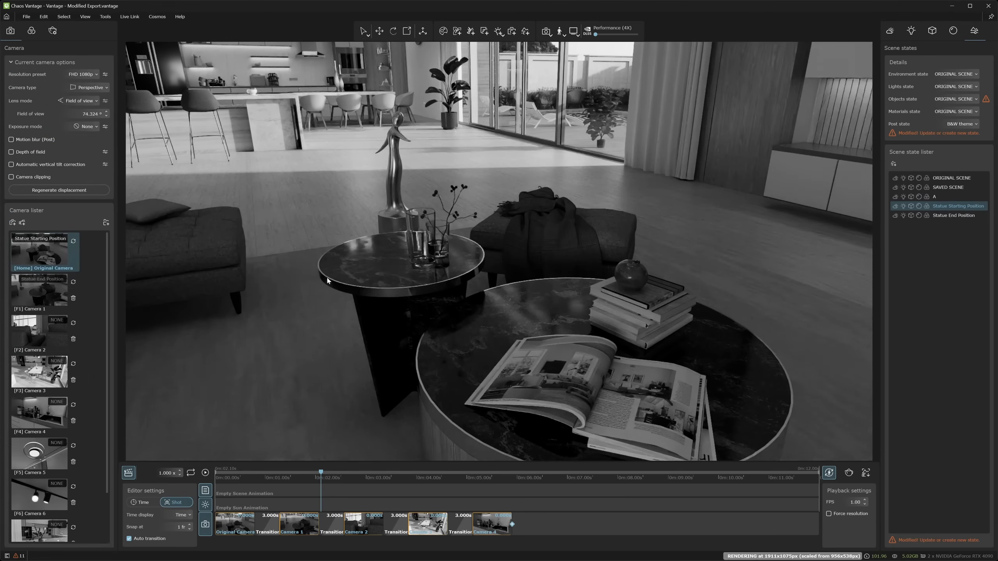
{"action": "left_click_drag", "start_coordinate": [318, 472], "coordinate": [211, 471]}
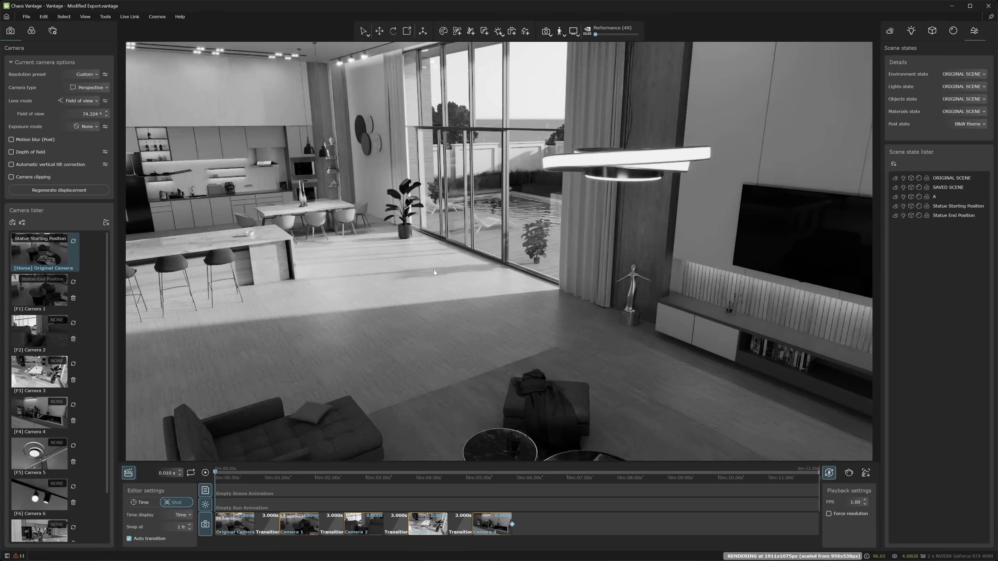
Apply the black material from the scene's material list to the kitchen island countertop
{"action": "middle_click_drag", "start_coordinate": [426, 283], "coordinate": [450, 281]}
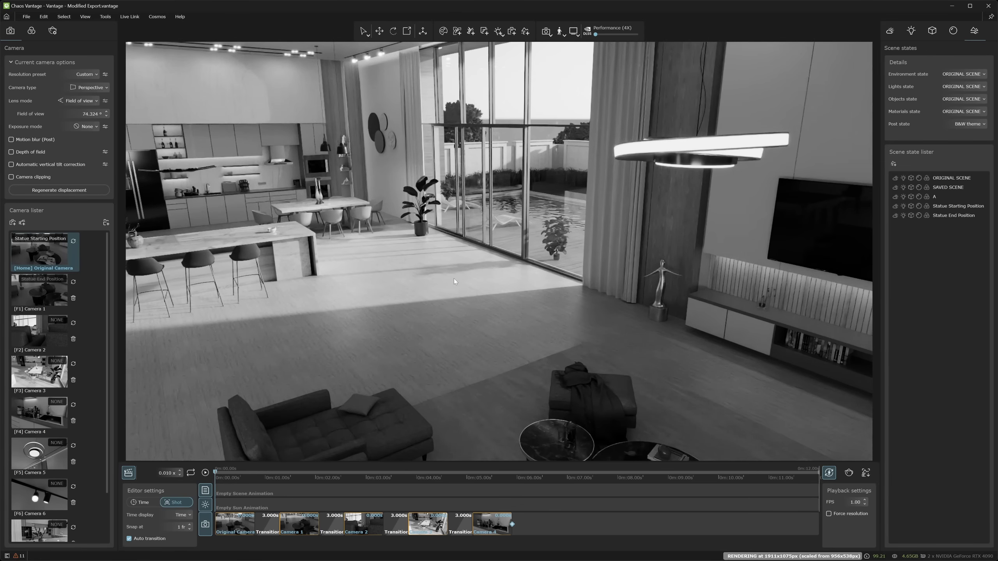
{"action": "middle_click_drag", "start_coordinate": [459, 282], "coordinate": [479, 281]}
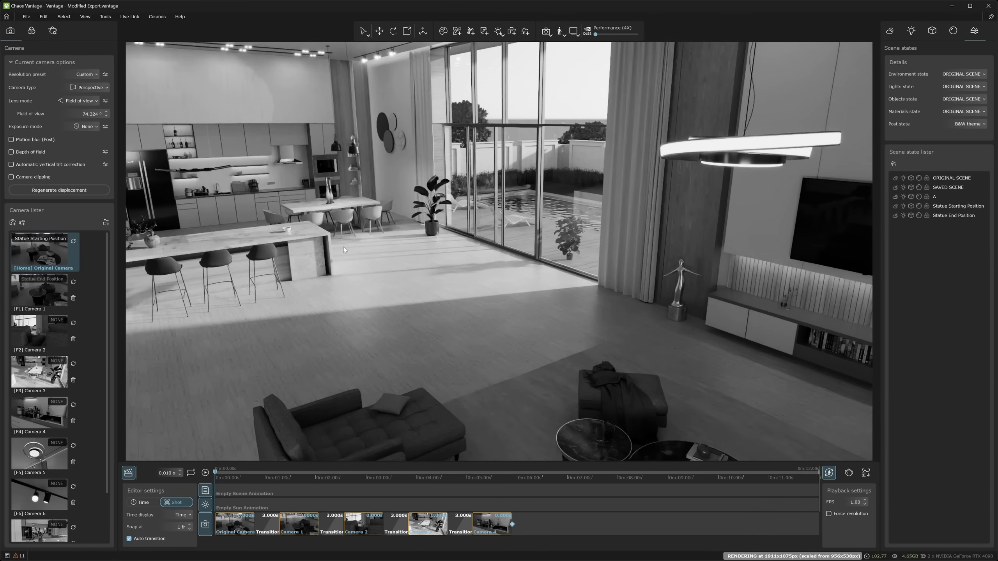
{"action": "scroll", "coordinate": [301, 240], "scroll_direction": "up", "scroll_amount": 5}
{"action": "middle_click_drag", "start_coordinate": [297, 243], "coordinate": [463, 290]}
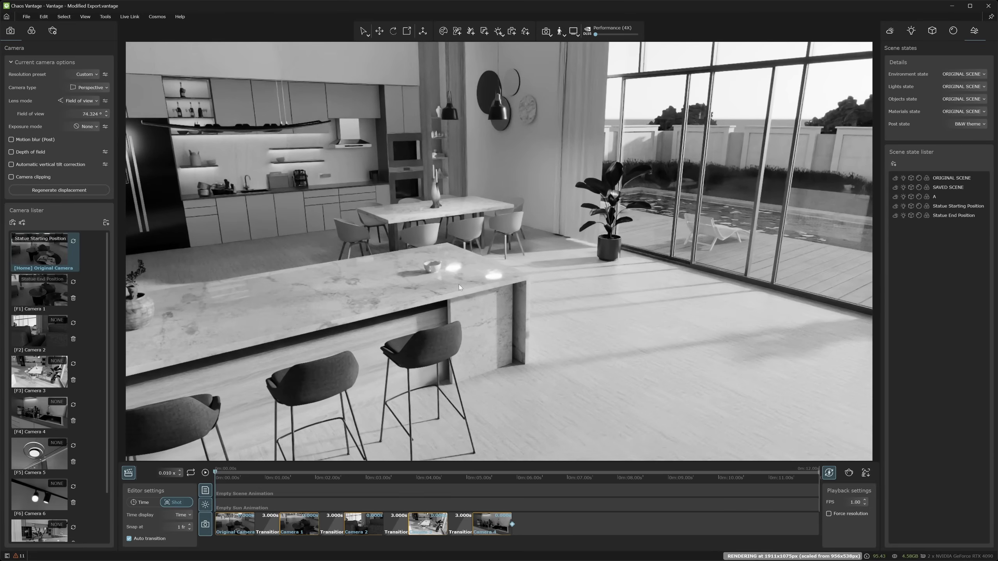
{"action": "left_click", "coordinate": [953, 31]}
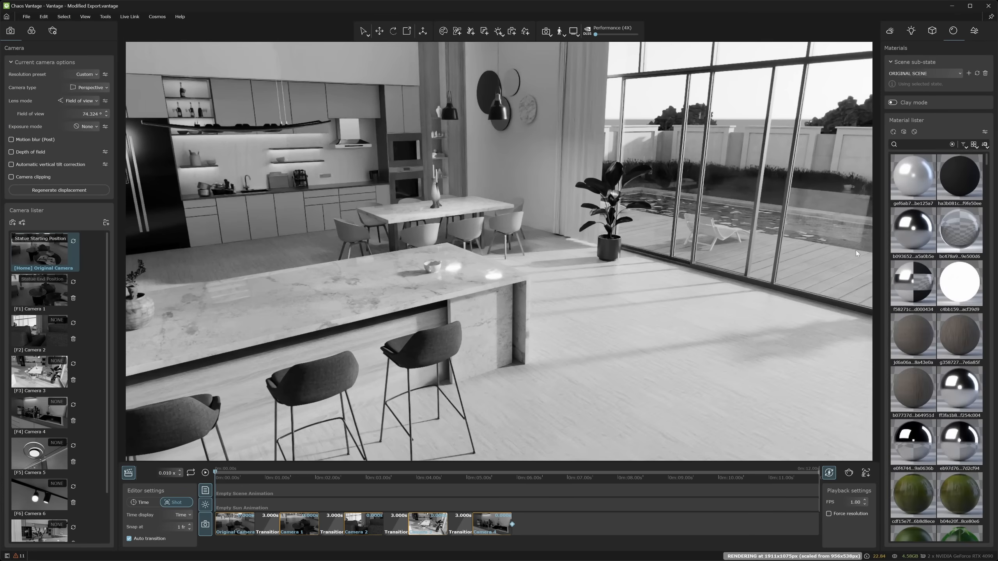
{"action": "left_click_drag", "start_coordinate": [958, 177], "coordinate": [415, 283]}
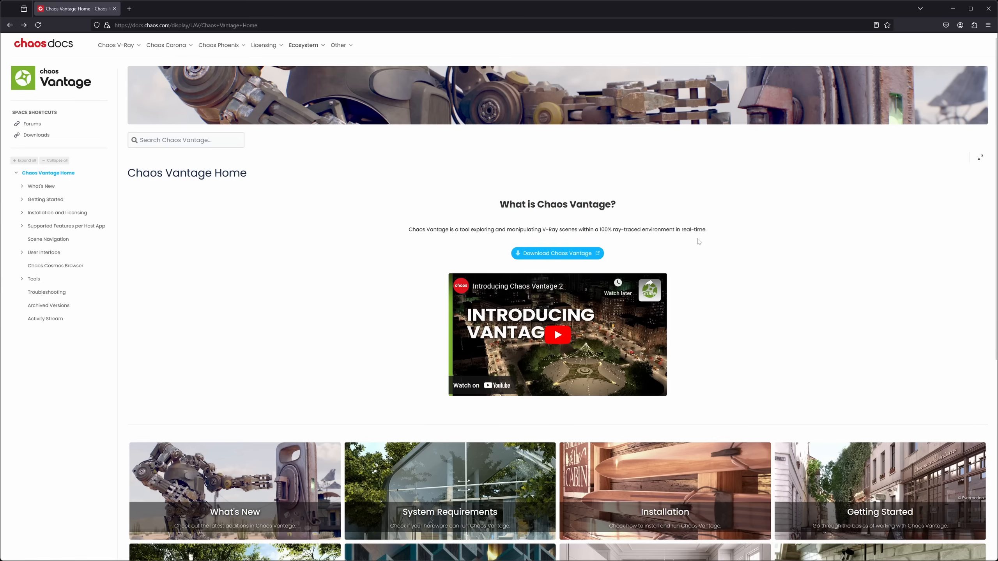
Switch to the browser and look through the Chaos Vantage Home documentation page and its topic sections
{"action": "scroll", "coordinate": [711, 246], "scroll_direction": "down", "scroll_amount": 3}
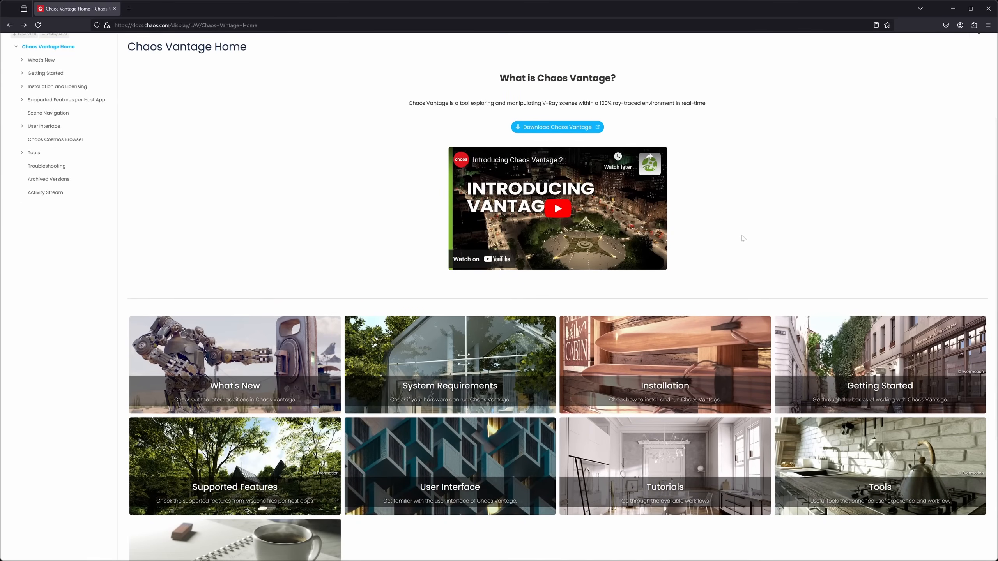
{"action": "scroll", "coordinate": [742, 237], "scroll_direction": "up", "scroll_amount": 2}
{"action": "scroll", "coordinate": [742, 237], "scroll_direction": "down", "scroll_amount": 1}
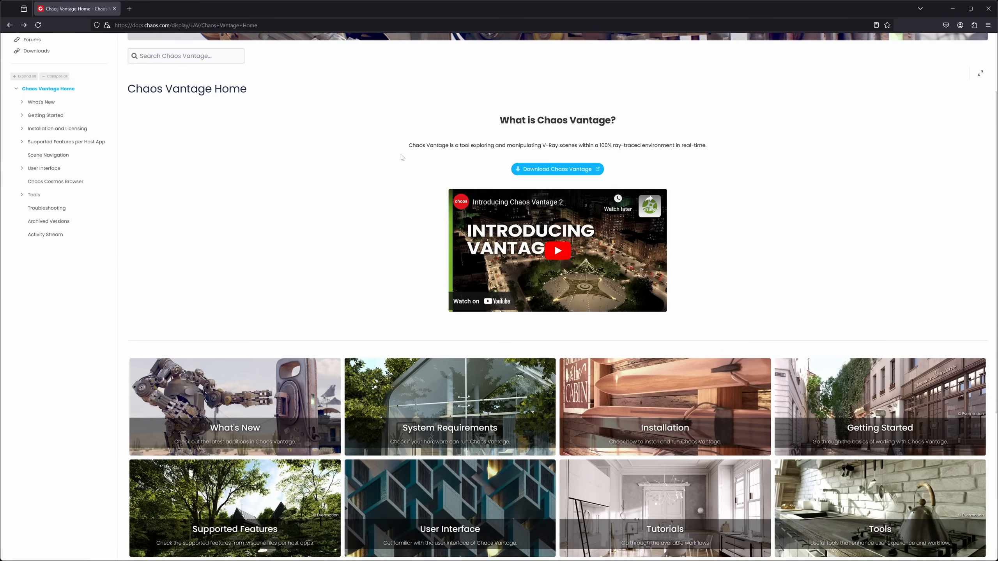
{"action": "scroll", "coordinate": [383, 155], "scroll_direction": "down", "scroll_amount": 3}
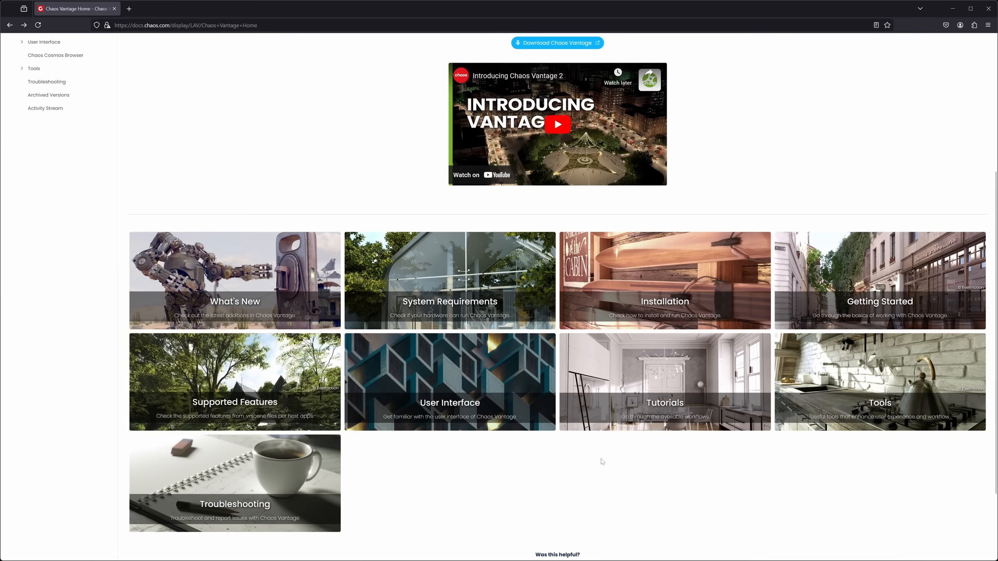
{"action": "scroll", "coordinate": [754, 173], "scroll_direction": "up", "scroll_amount": 1}
{"action": "scroll", "coordinate": [755, 173], "scroll_direction": "up", "scroll_amount": 4}
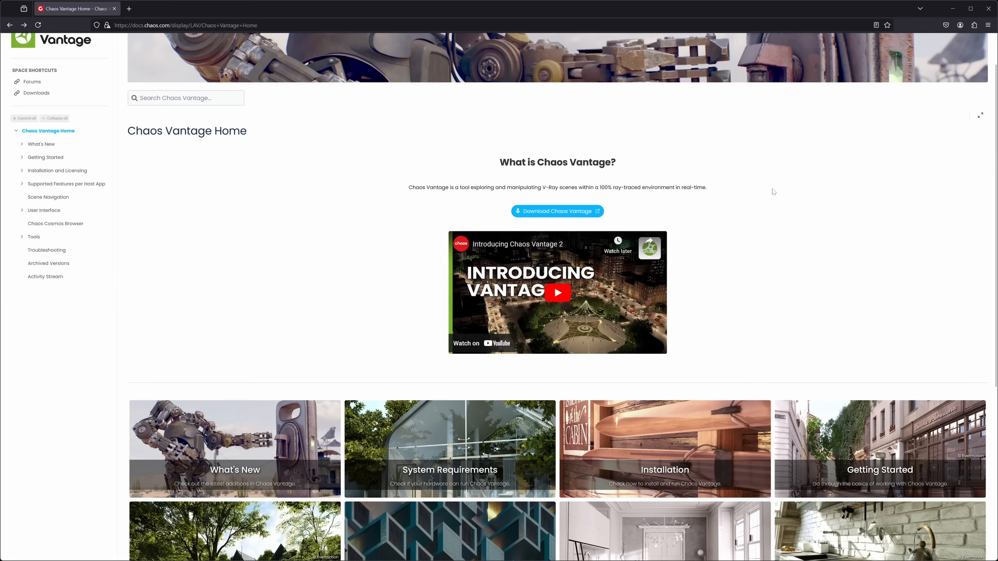
{"action": "scroll", "coordinate": [778, 212], "scroll_direction": "up", "scroll_amount": 1}
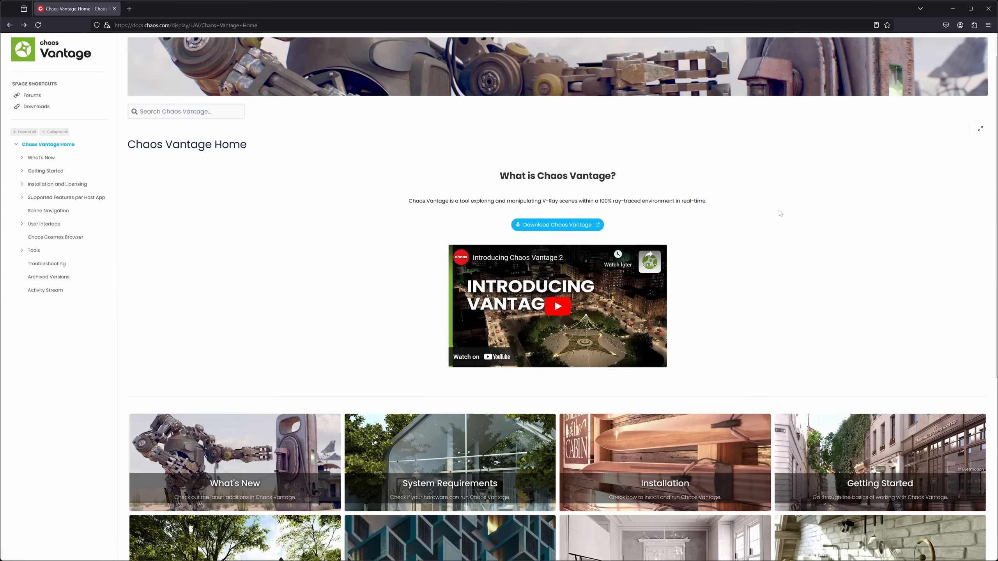